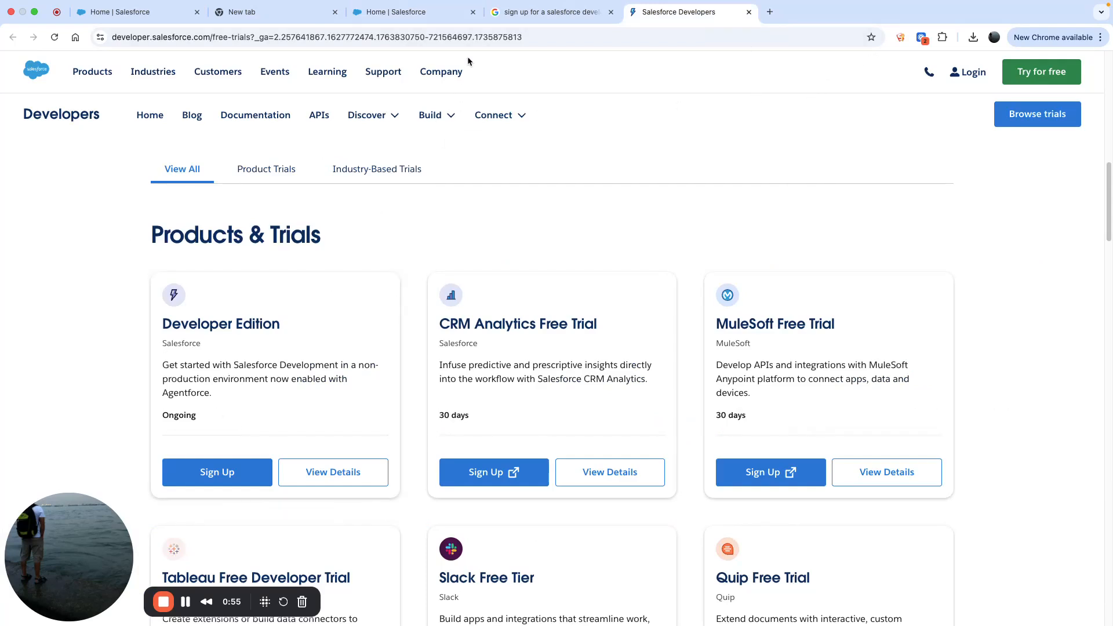
# Step: Switch between the two Salesforce org tabs to compare their home pages
pyautogui.click(107, 17)
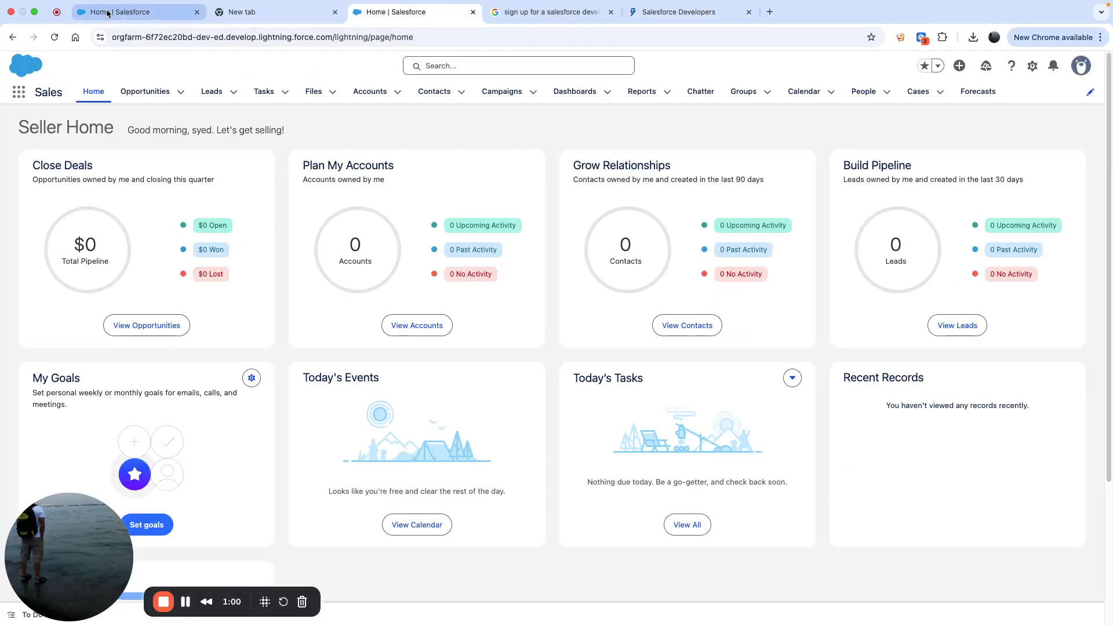
pyautogui.click(404, 16)
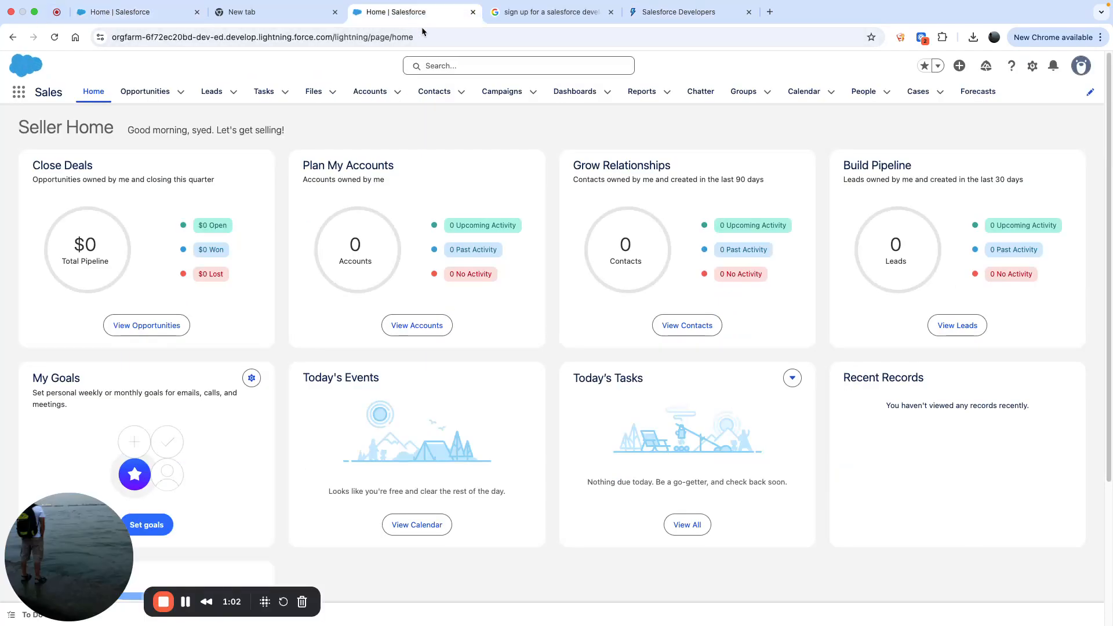
pyautogui.click(146, 17)
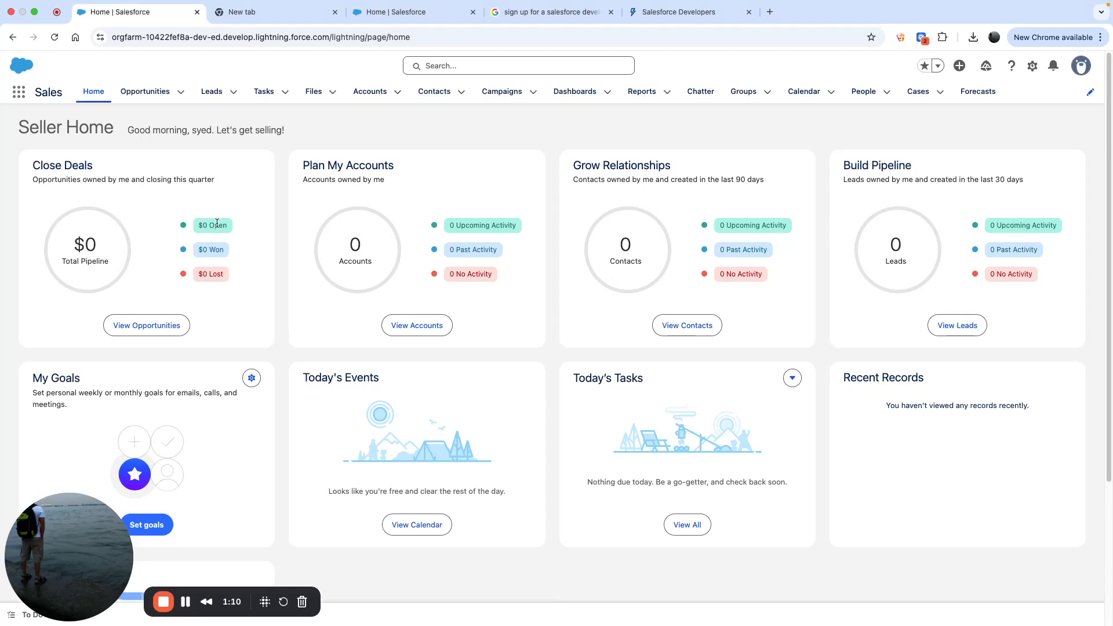
pyautogui.click(406, 13)
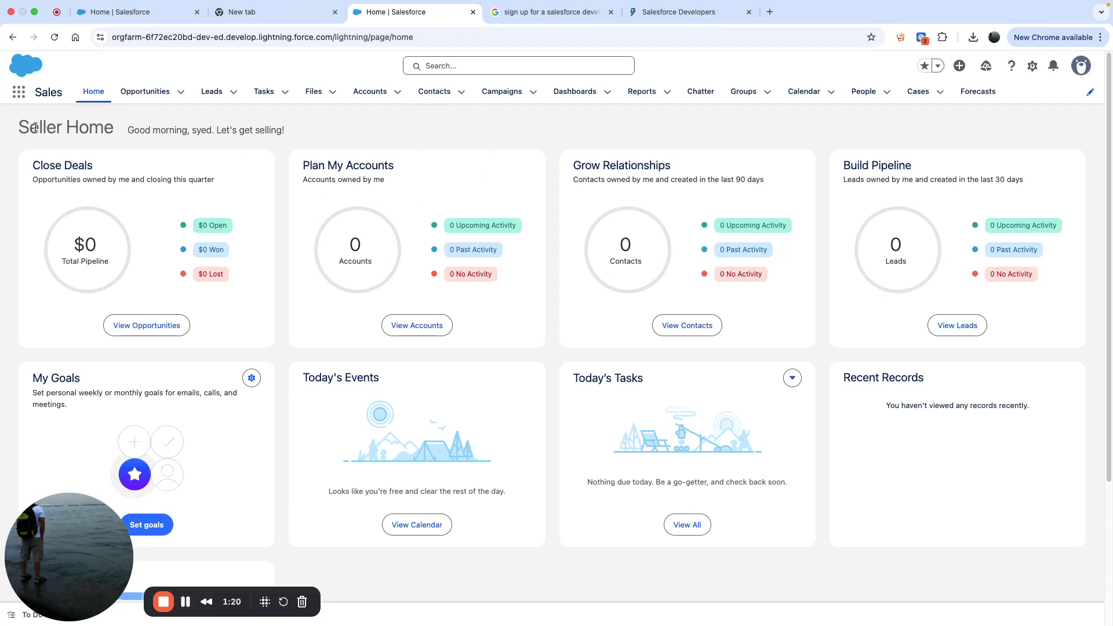
# Step: Open the All Open Leads list view in the Leads tab of the first org
pyautogui.click(216, 94)
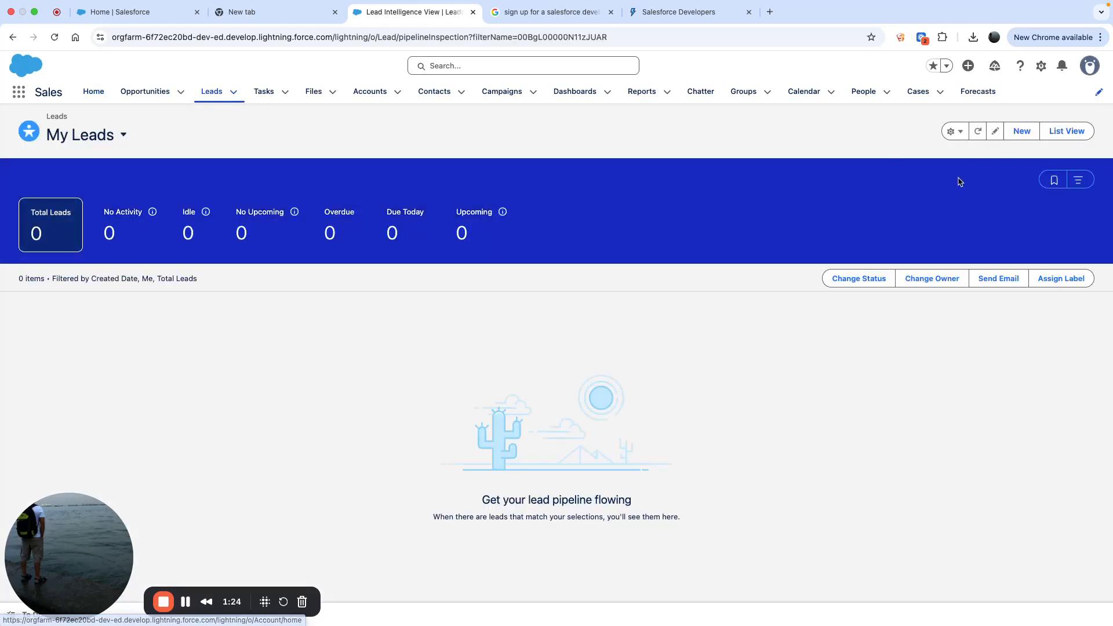
pyautogui.click(1063, 133)
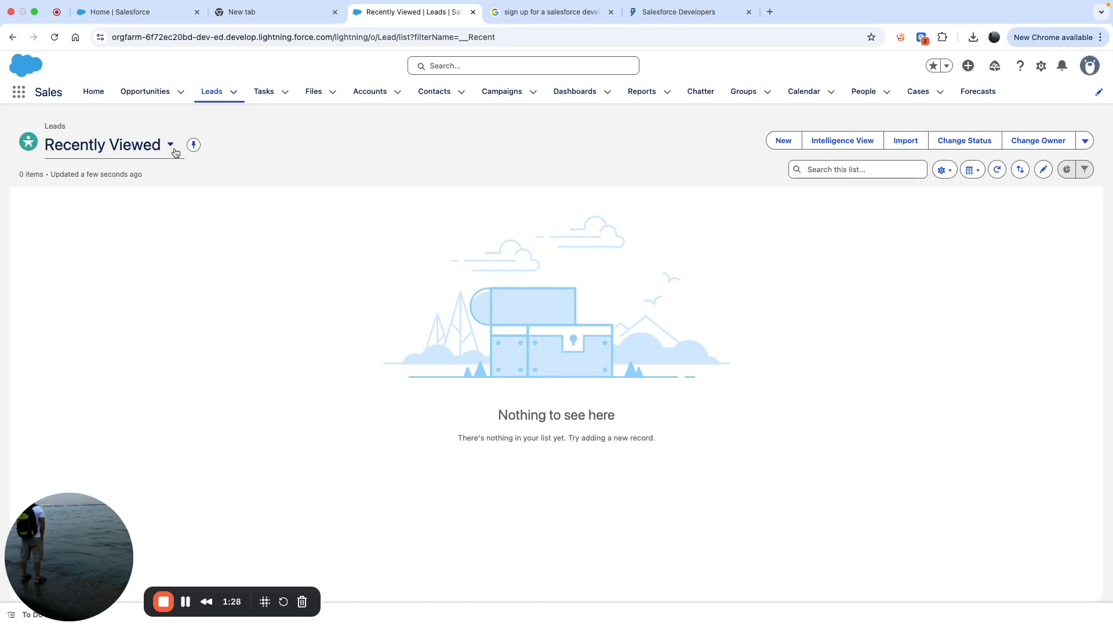
pyautogui.click(170, 145)
pyautogui.click(115, 257)
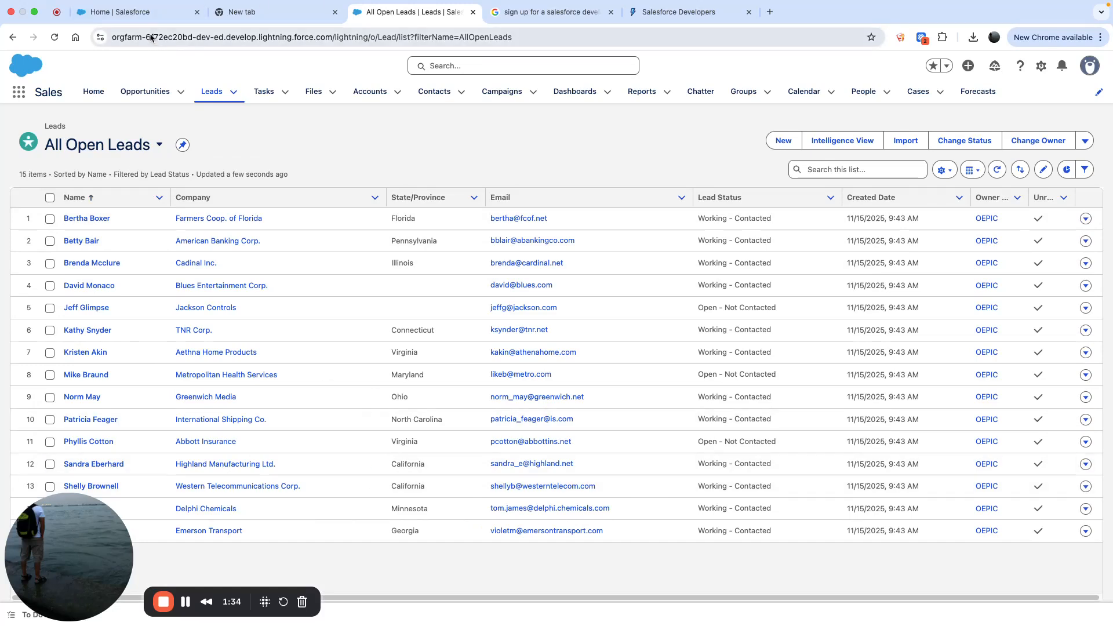
# Step: Open the All Open Leads list view in the Leads tab of the other org
pyautogui.click(136, 15)
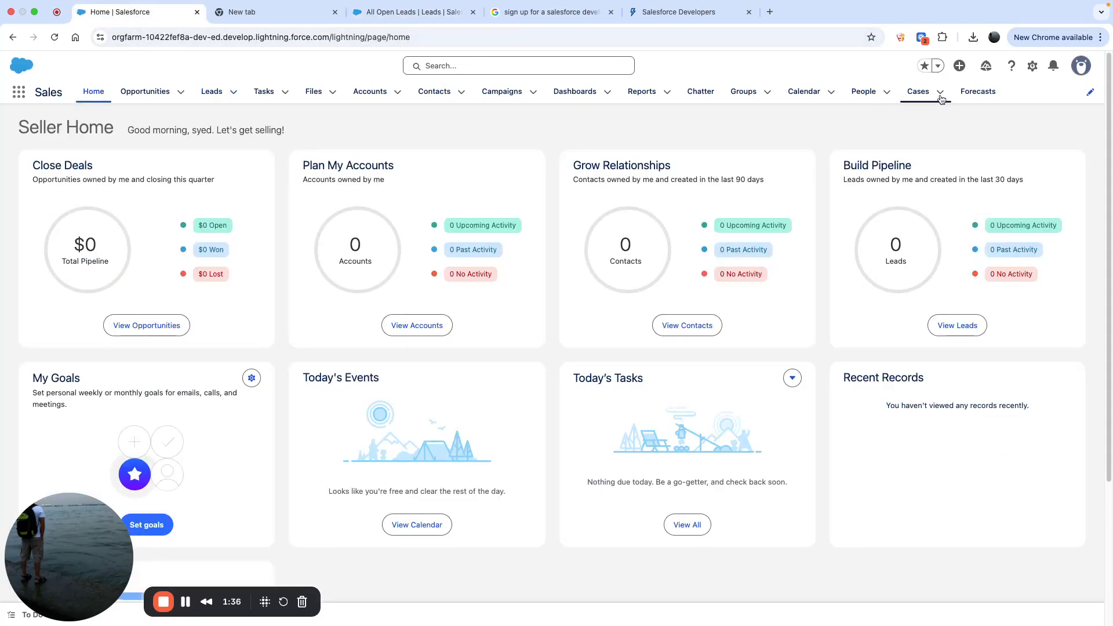
pyautogui.click(234, 95)
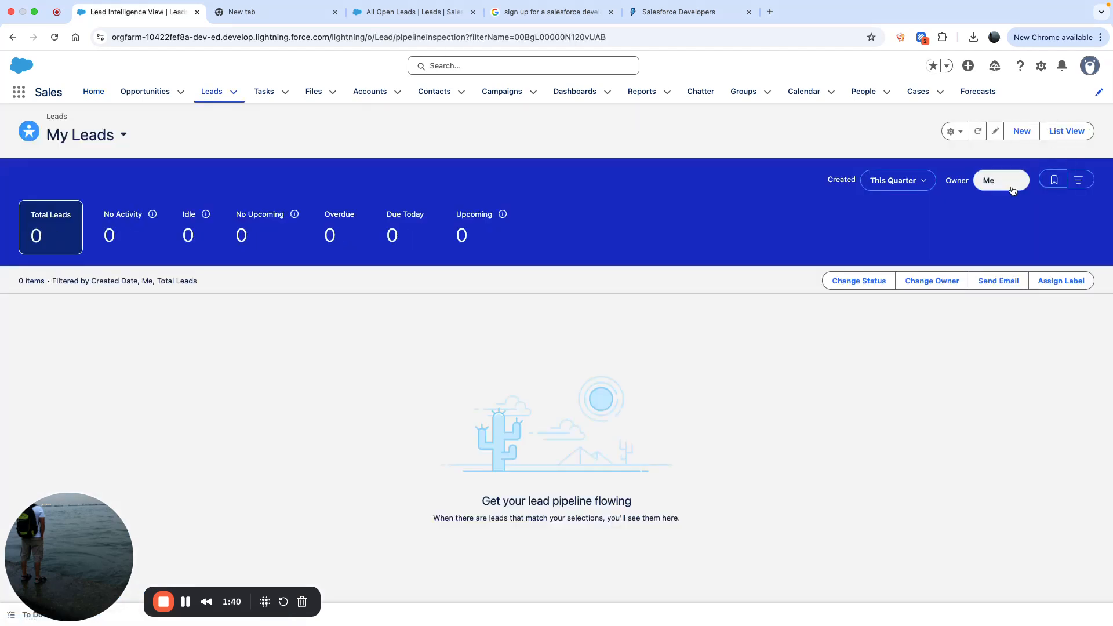
pyautogui.click(1067, 131)
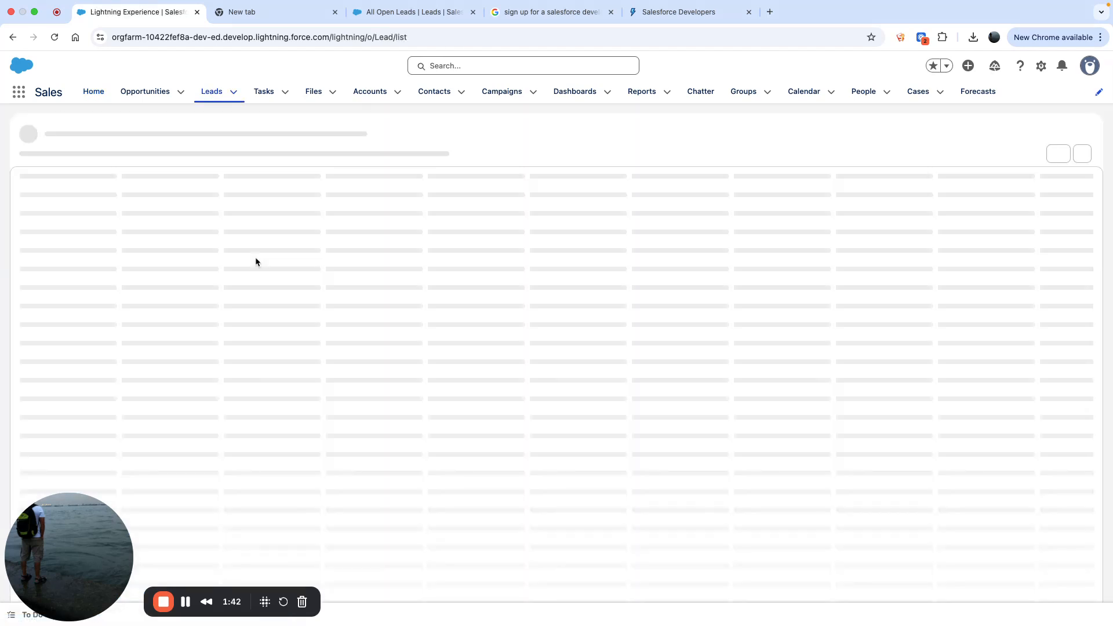
pyautogui.click(170, 144)
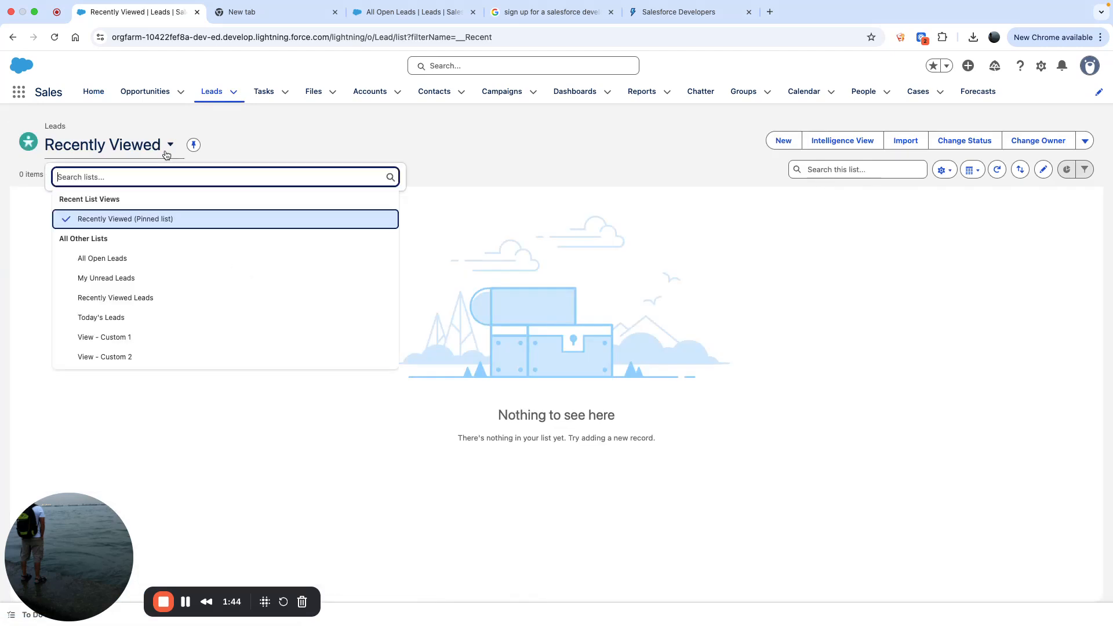
pyautogui.click(97, 258)
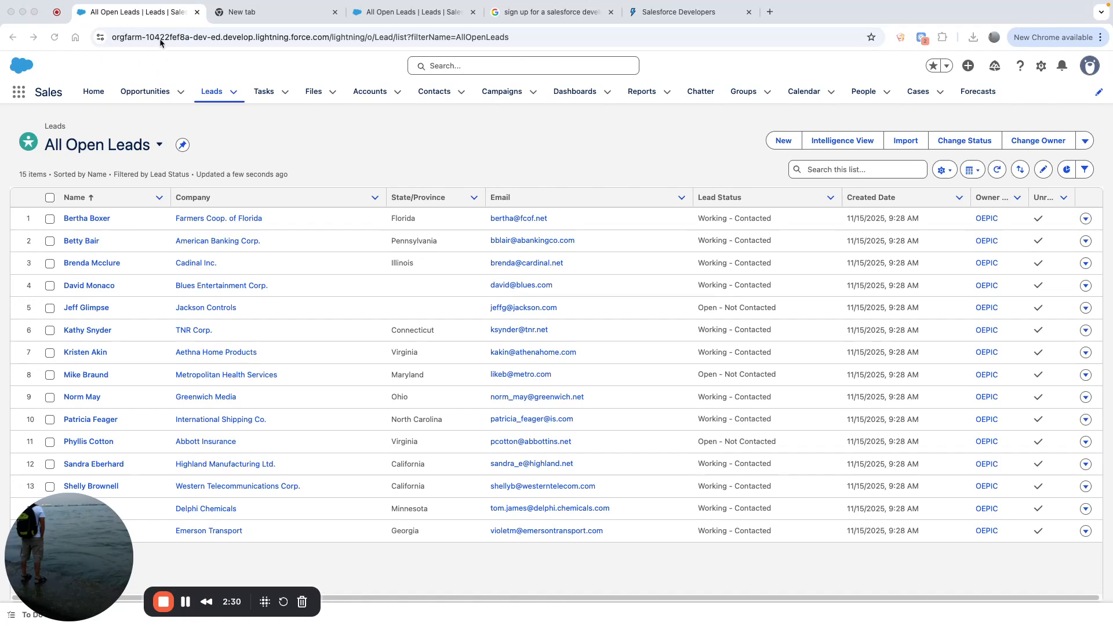
# Step: Open Setup and find the Lead object in Object Manager by searching for lead
pyautogui.click(1041, 66)
pyautogui.click(974, 114)
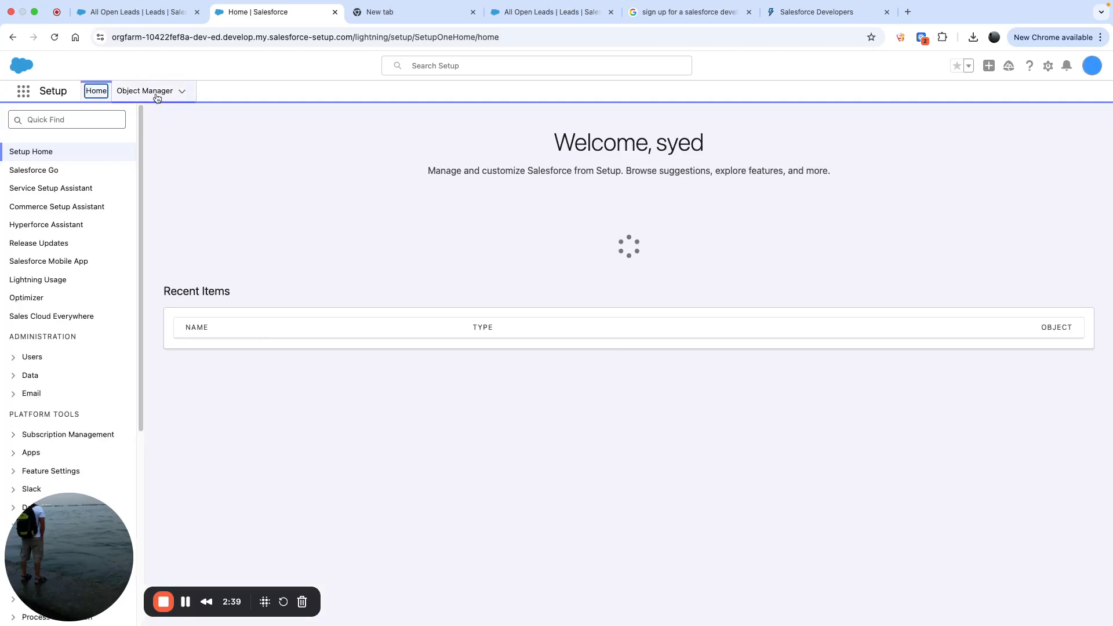
pyautogui.click(154, 92)
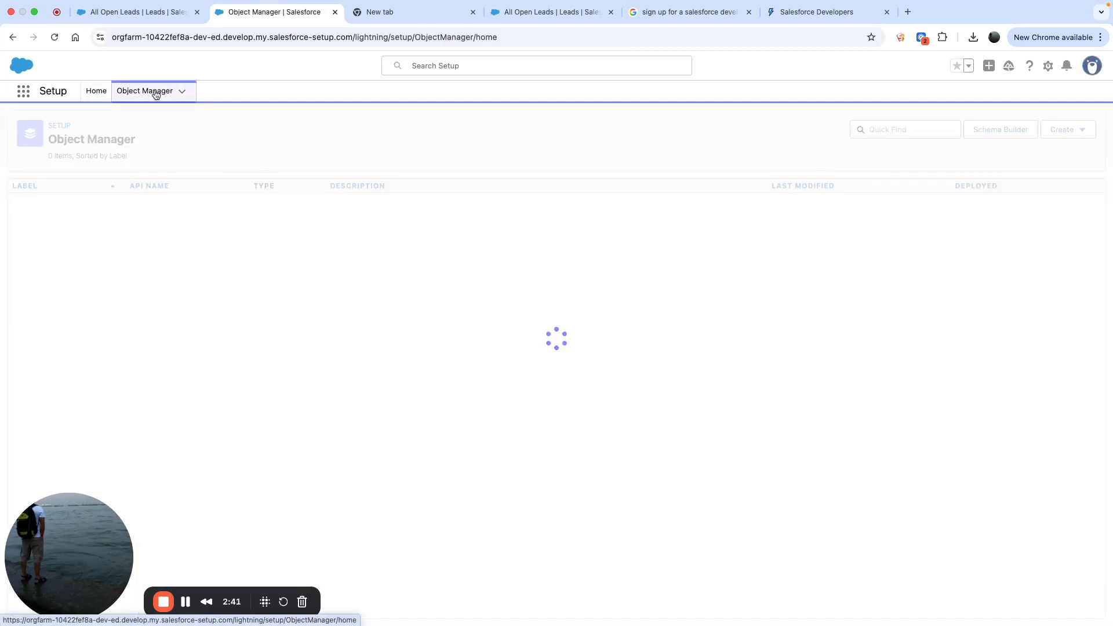
pyautogui.write('lead')
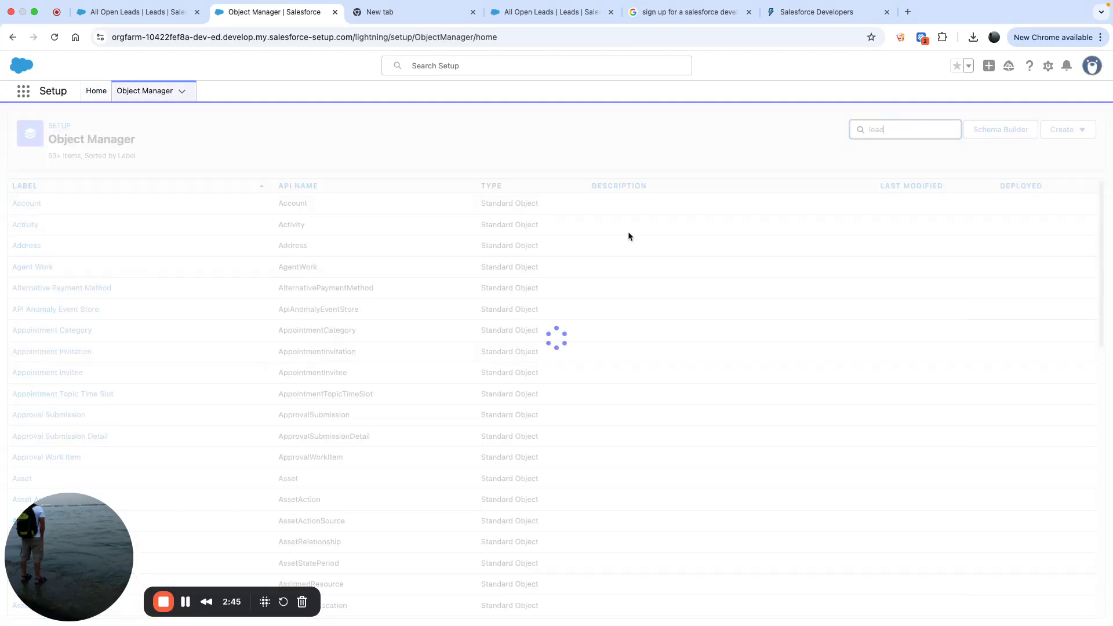
pyautogui.click(21, 204)
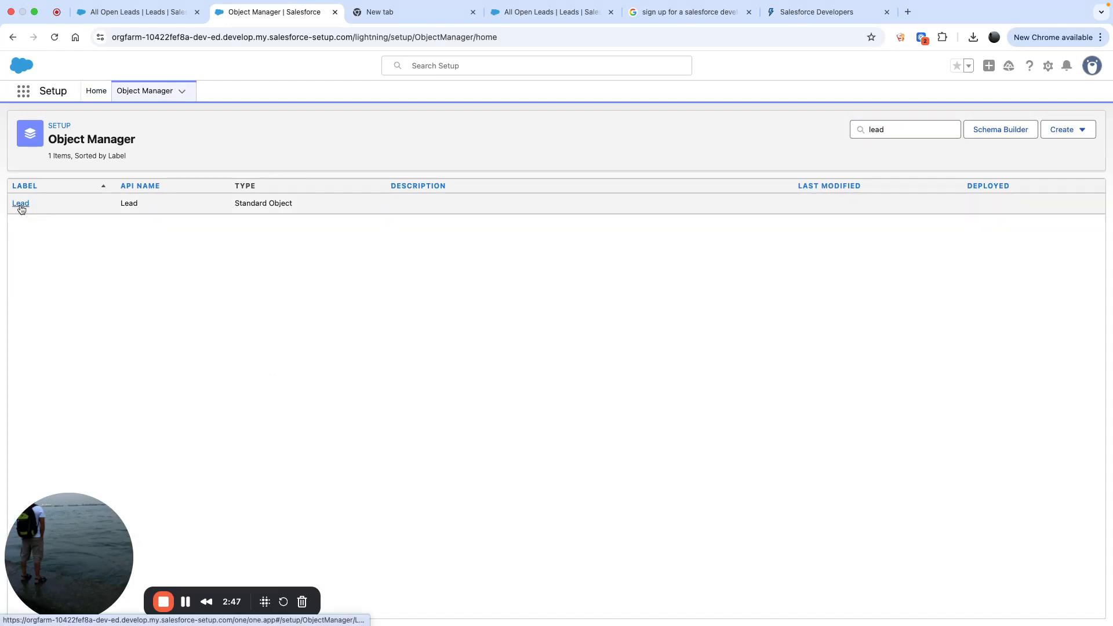
pyautogui.click(22, 208)
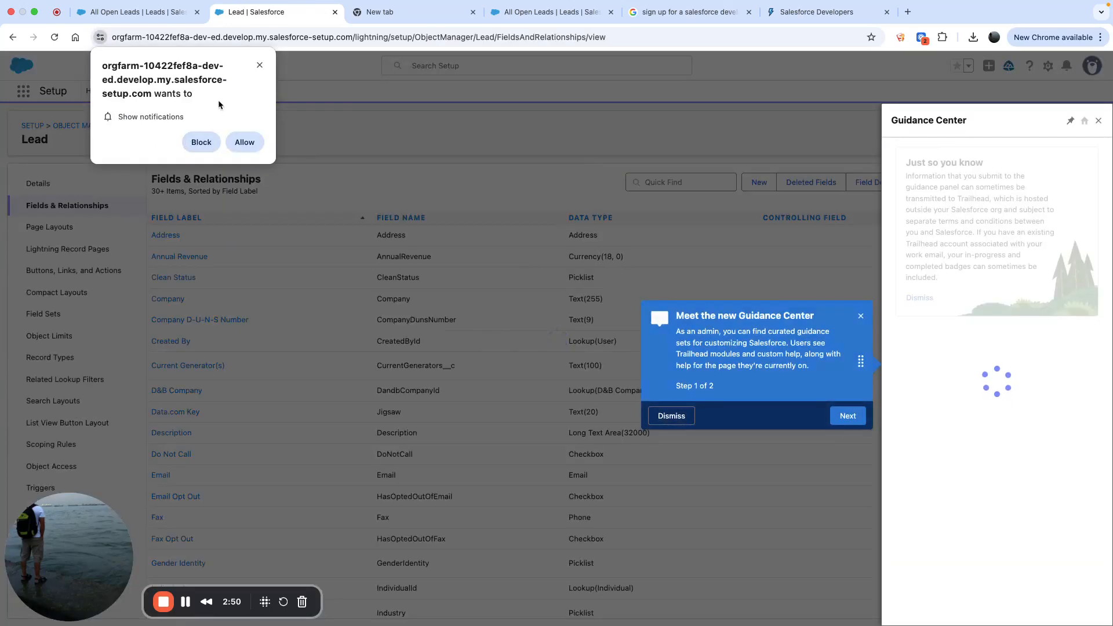
# Step: Allow site notifications and dismiss the Guidance Center tour and panel
pyautogui.click(244, 142)
pyautogui.click(671, 411)
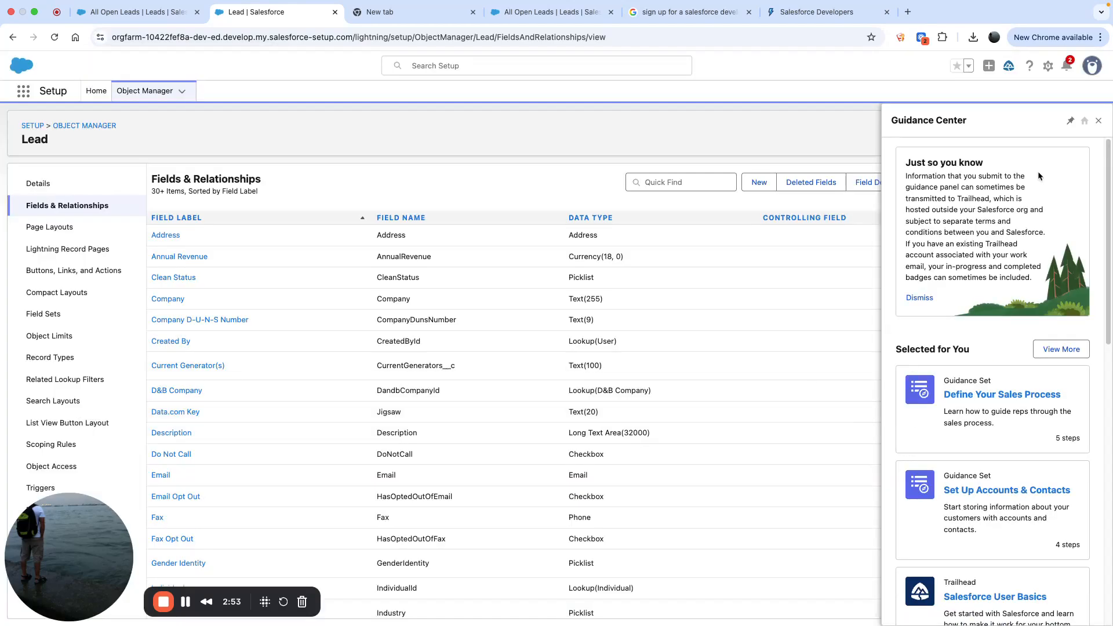
pyautogui.click(1099, 120)
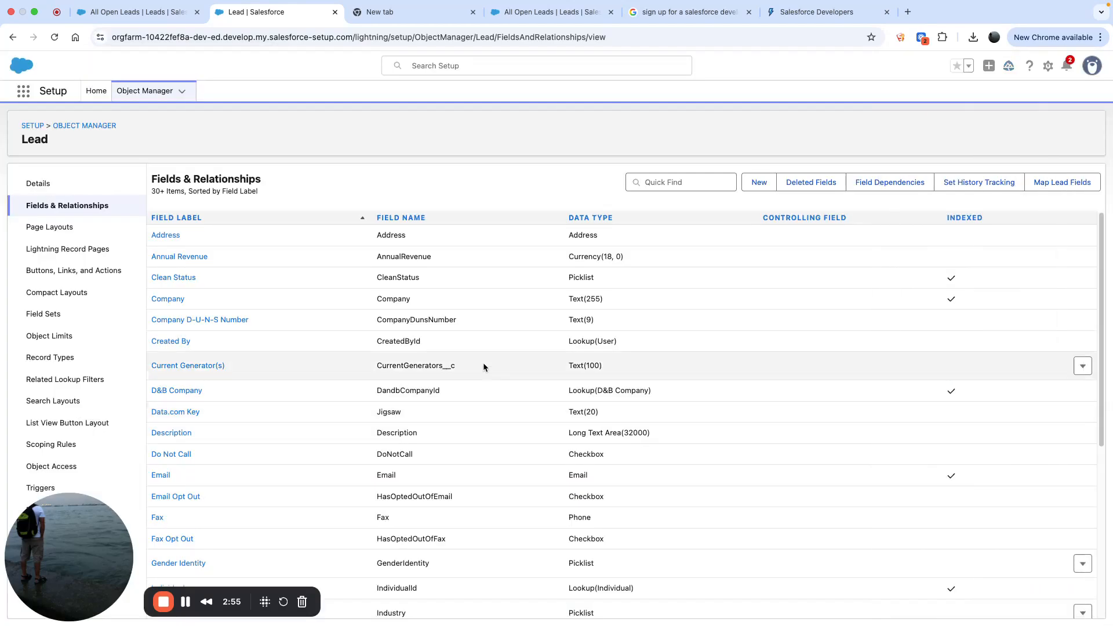
# Step: Start a new custom field on the Lead object with the Text data type
pyautogui.scroll(-5, 270, 464)
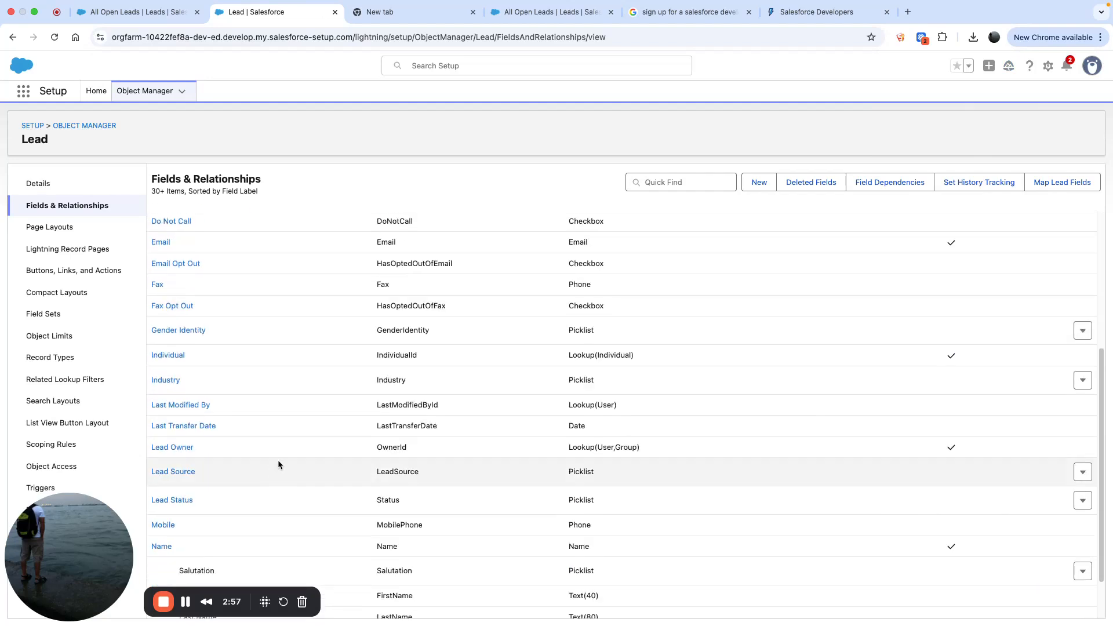
pyautogui.scroll(-4, 272, 499)
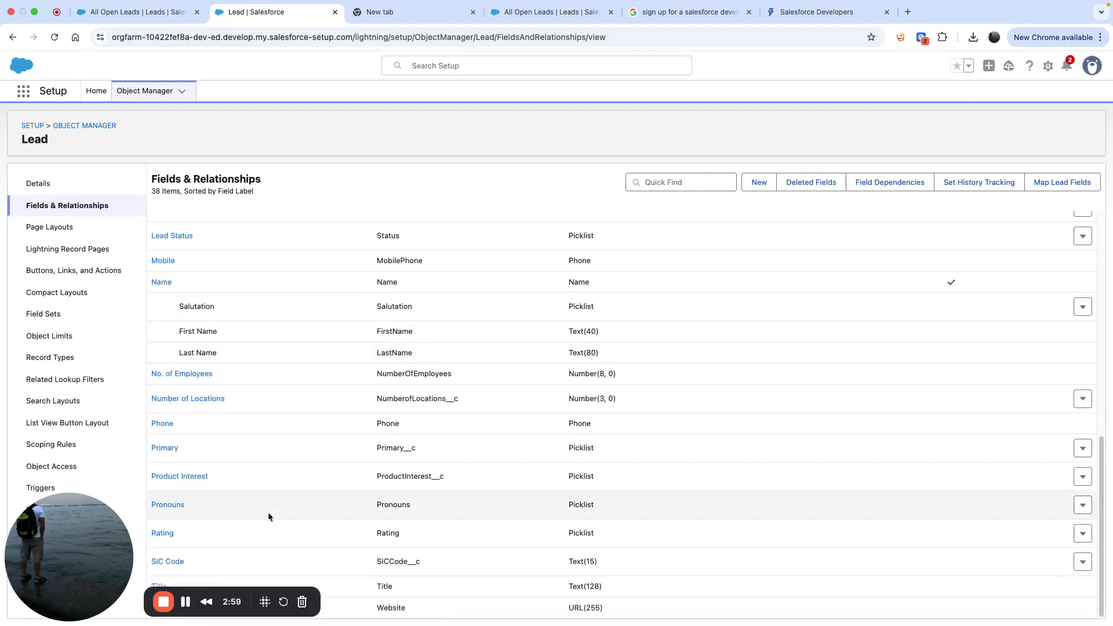
pyautogui.scroll(4, 268, 512)
pyautogui.scroll(4, 267, 513)
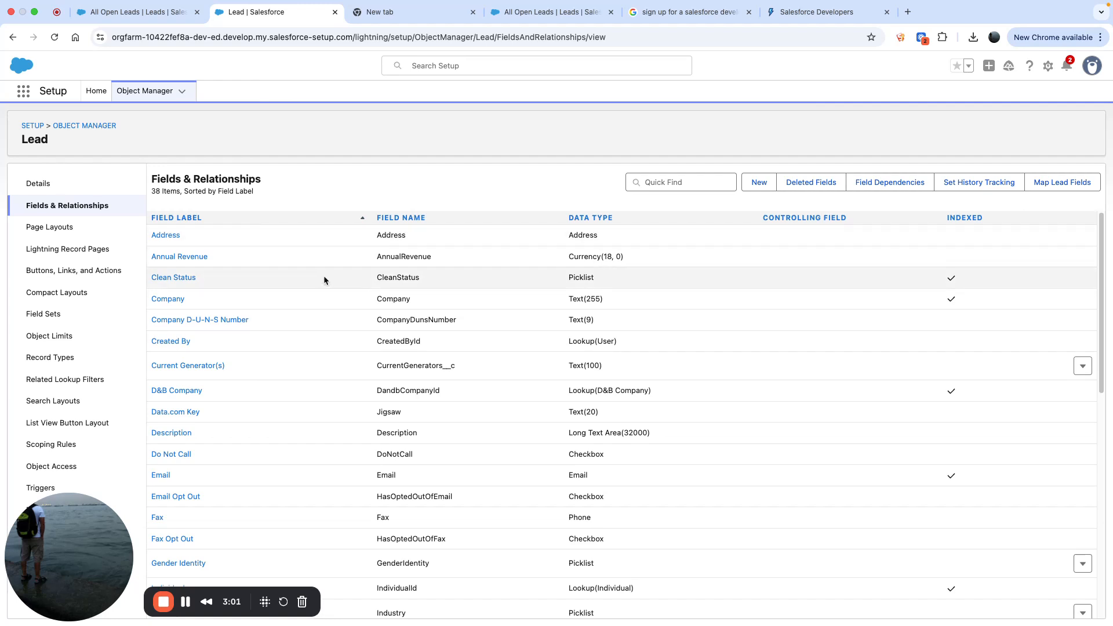
pyautogui.click(755, 186)
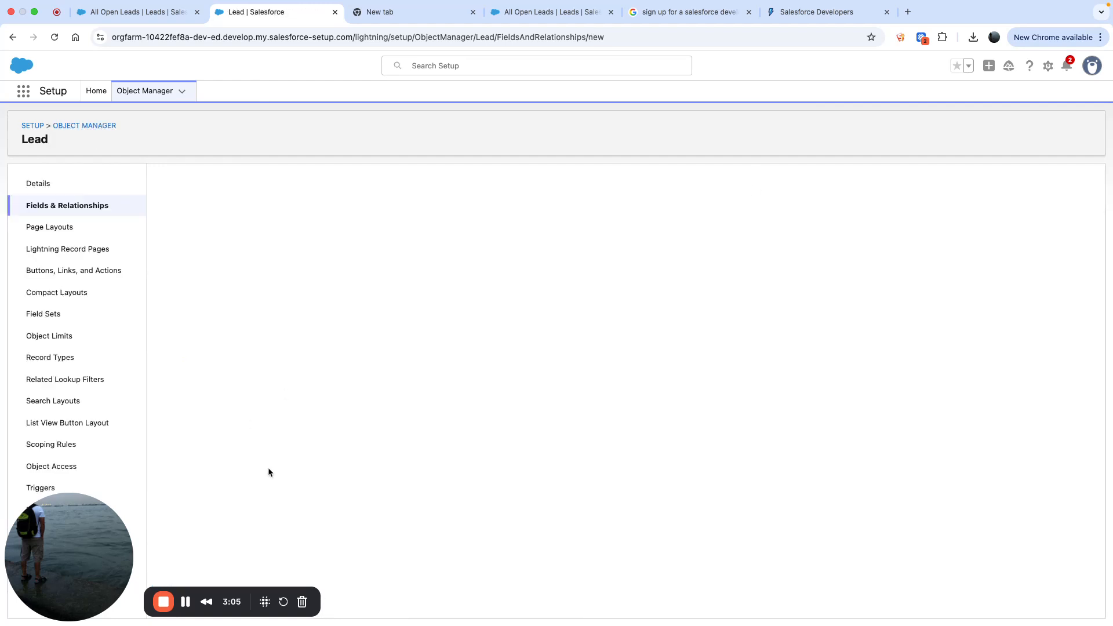
pyautogui.scroll(-3, 238, 488)
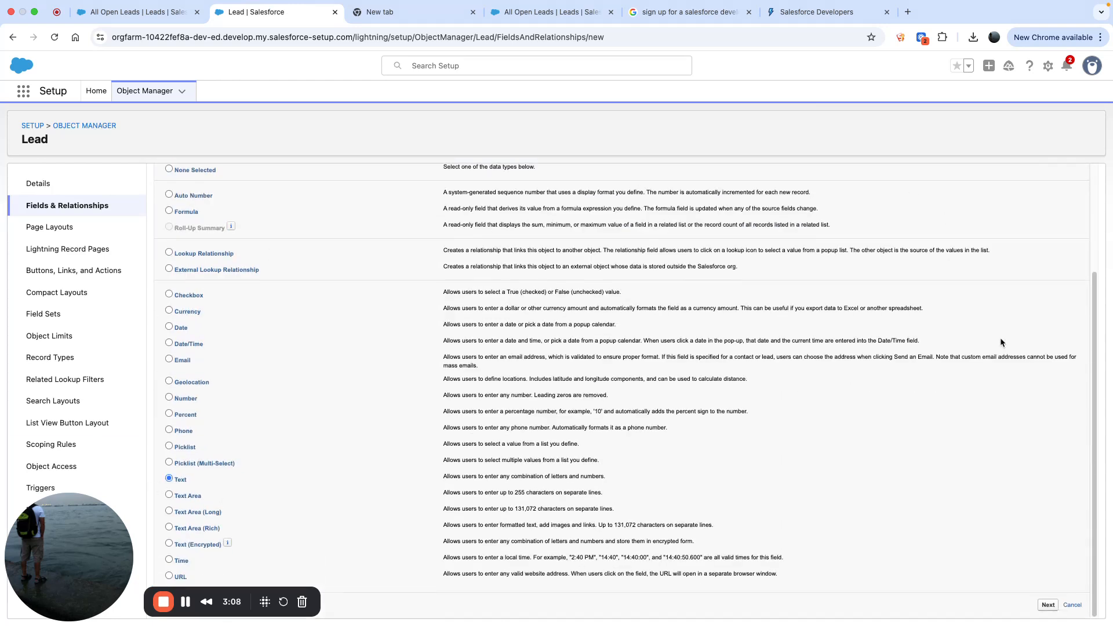
pyautogui.scroll(3, 1038, 273)
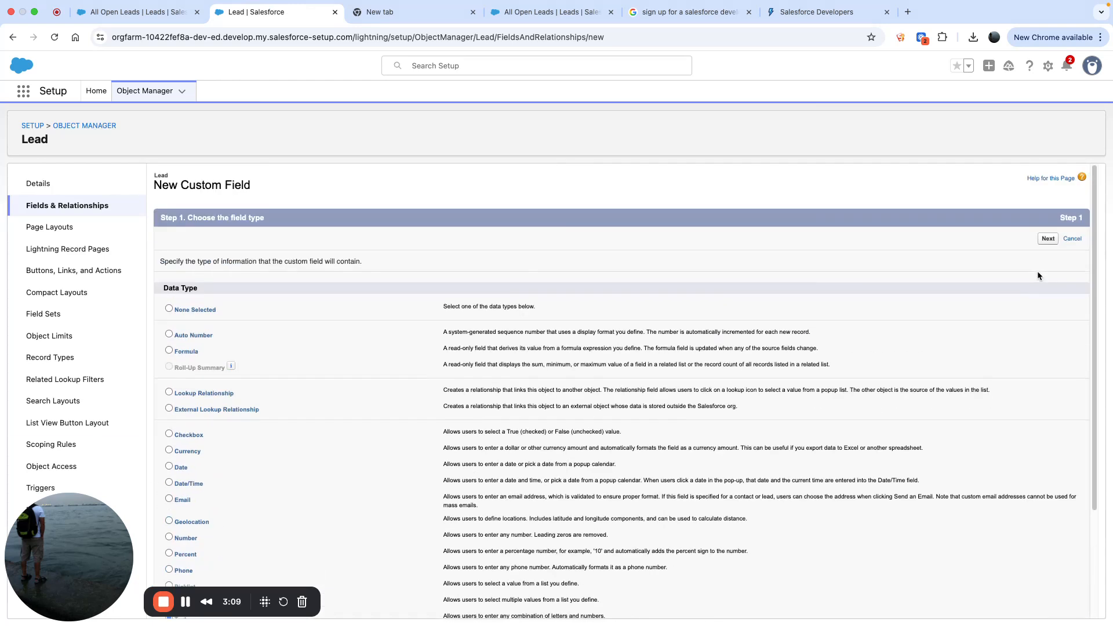
pyautogui.click(1048, 239)
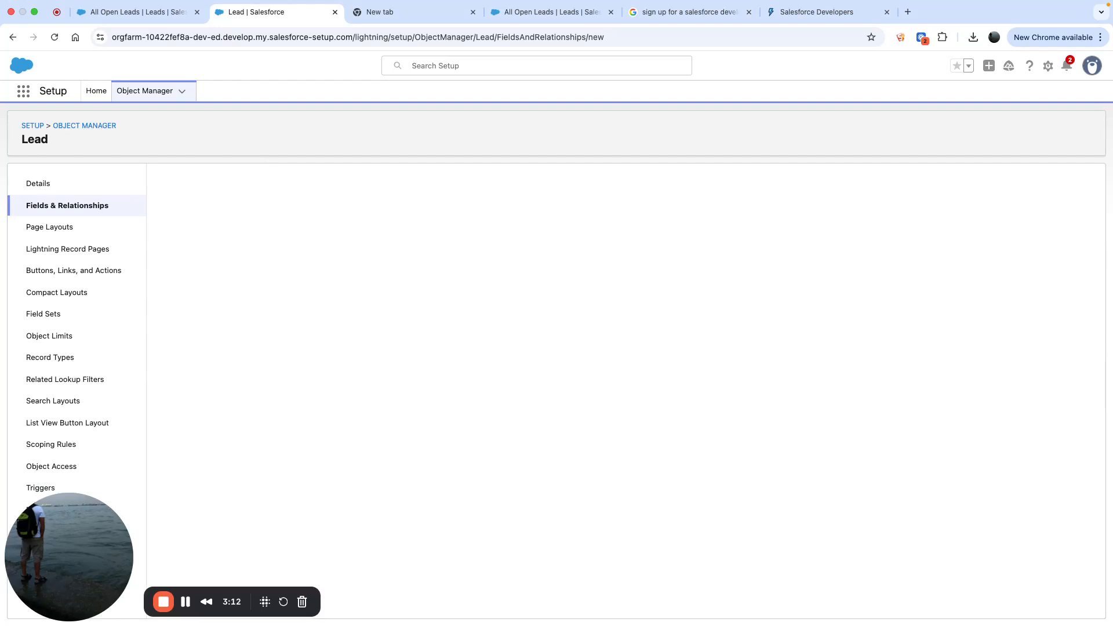
# Step: Set the field label to External ID and the length to 25
pyautogui.press('super+shift+l')
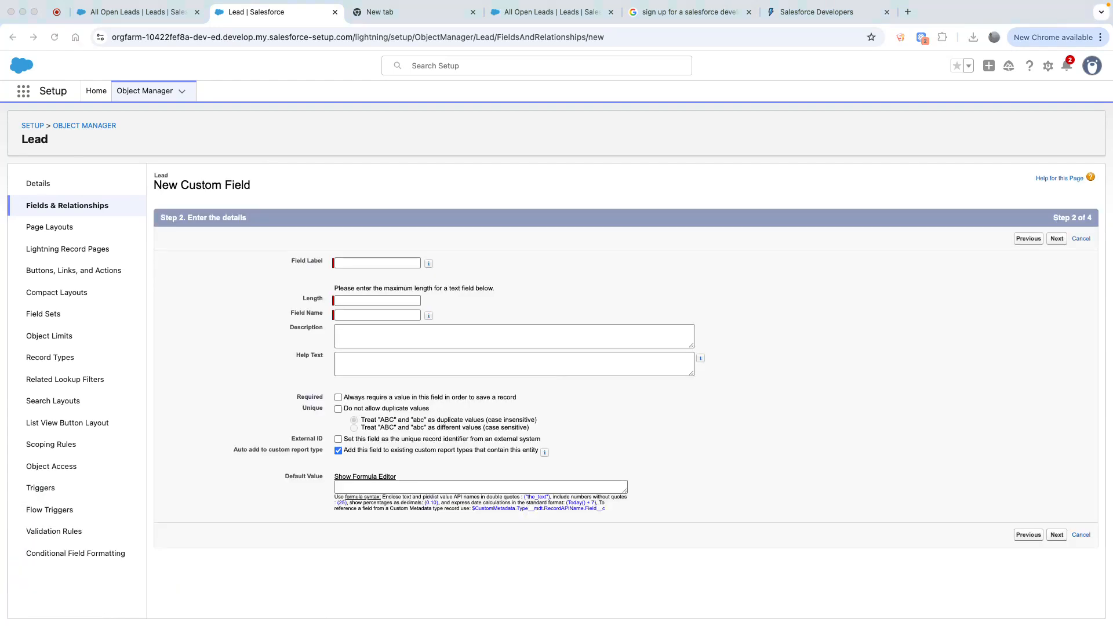
pyautogui.click(356, 267)
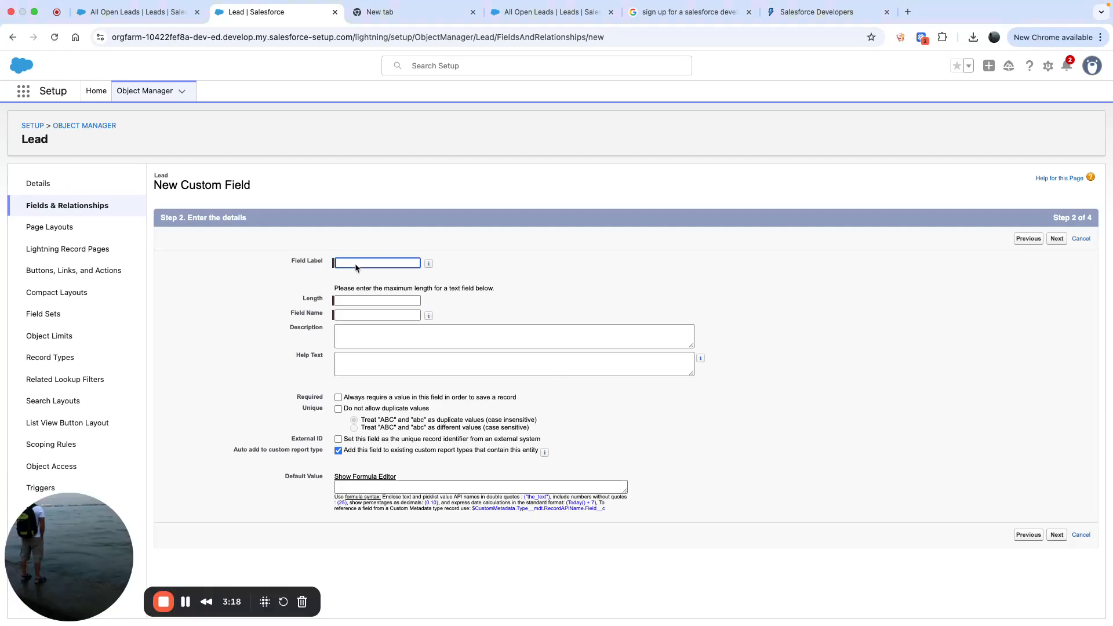
pyautogui.write('External ID')
pyautogui.click(355, 300)
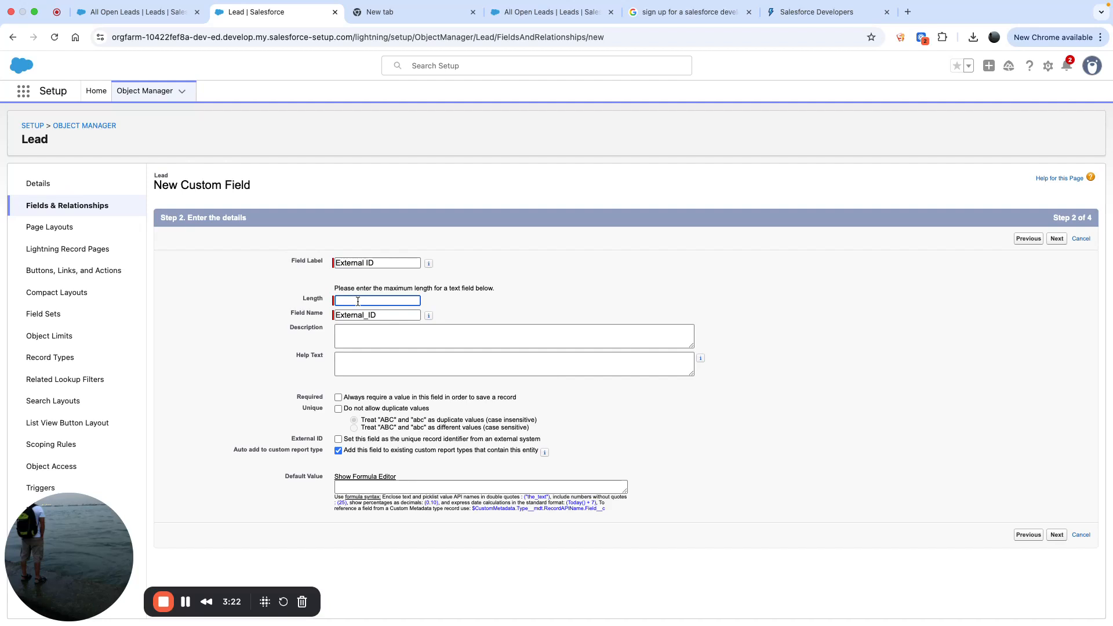
pyautogui.write('25')
# Step: Mark the field as an external ID with unique, case-sensitive values and continue
pyautogui.click(338, 439)
pyautogui.click(338, 408)
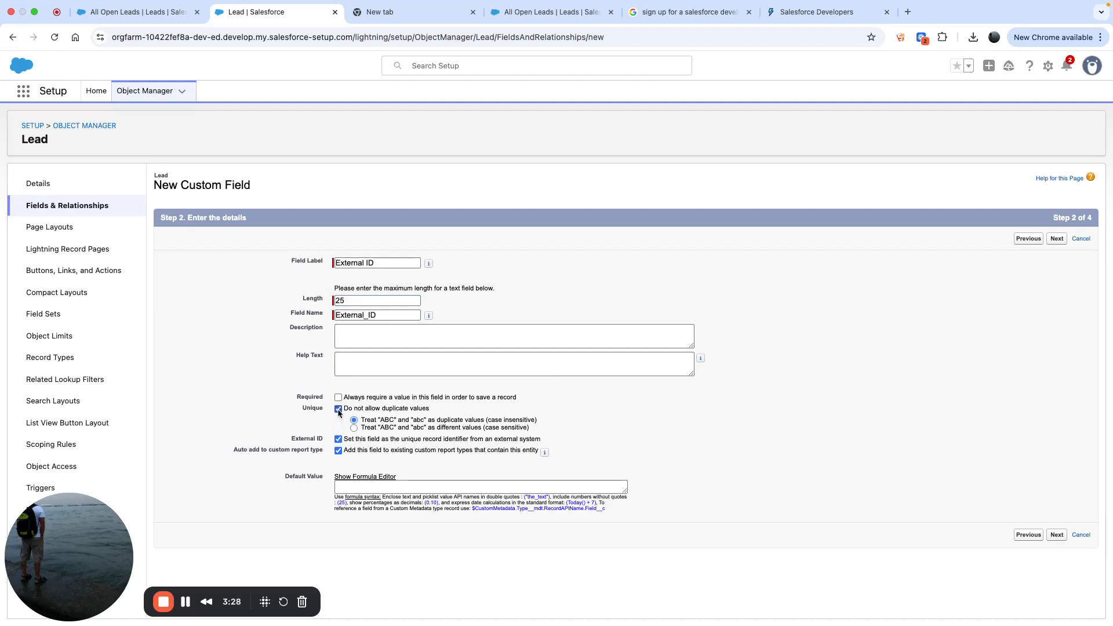
pyautogui.click(354, 427)
pyautogui.click(339, 452)
pyautogui.click(1057, 242)
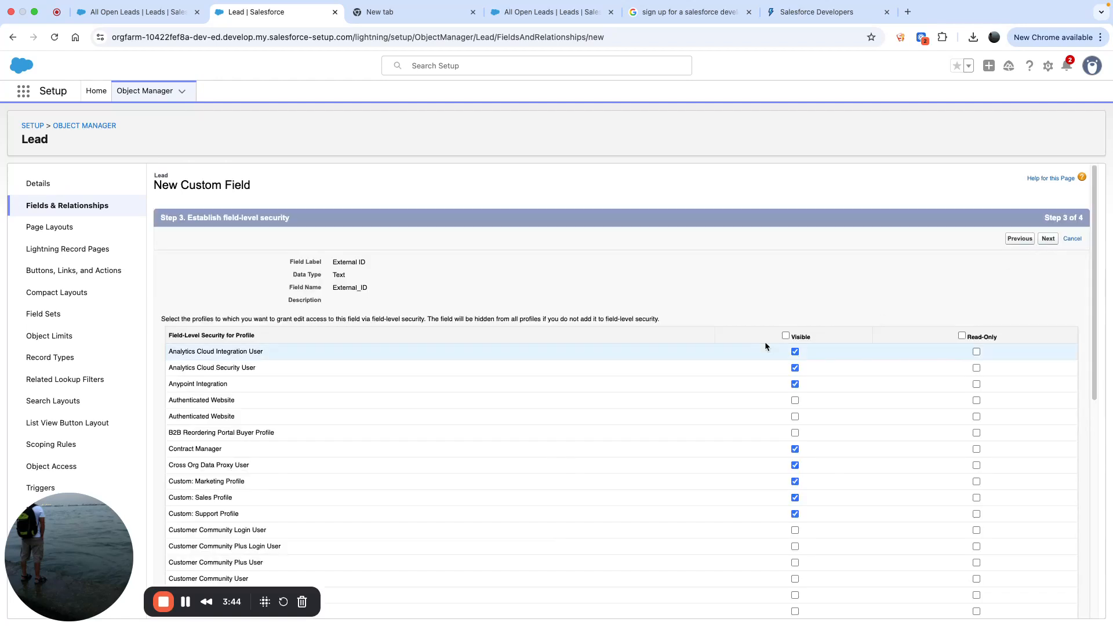
# Step: Make the field visible to all profiles and save it on all Lead page layouts
pyautogui.click(786, 336)
pyautogui.click(1047, 240)
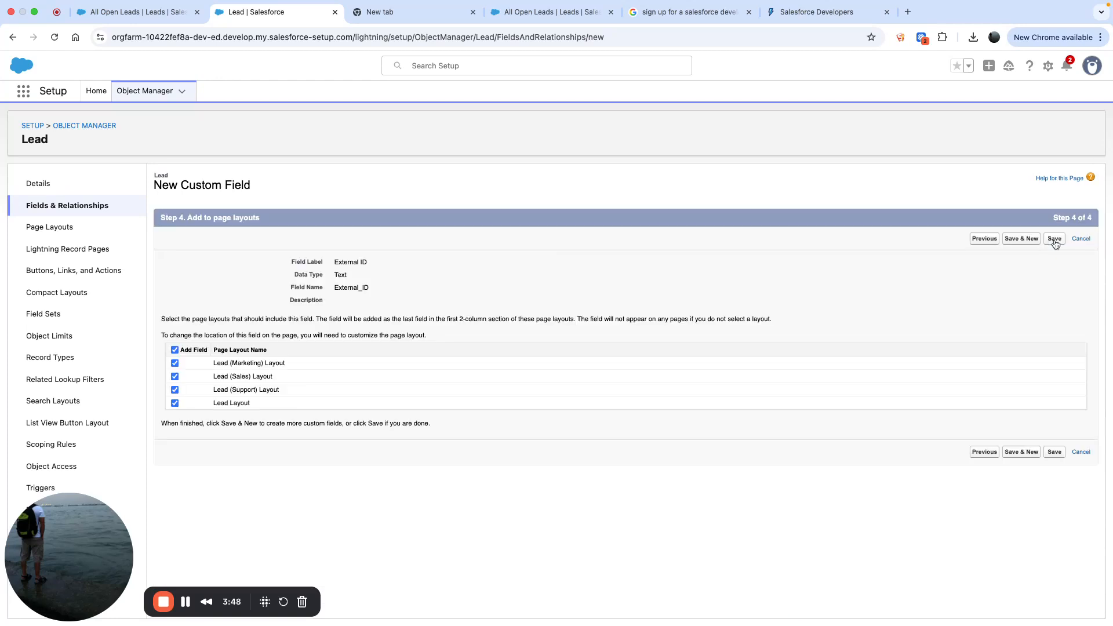
pyautogui.click(1056, 240)
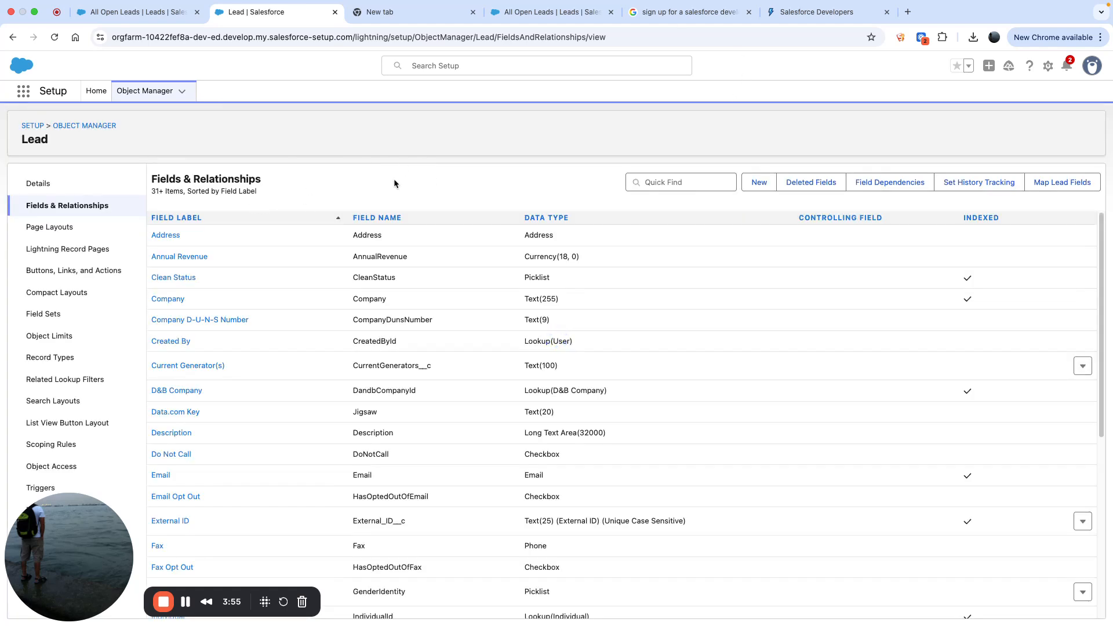
# Step: Open the first lead record in the All Open Leads list
pyautogui.click(136, 11)
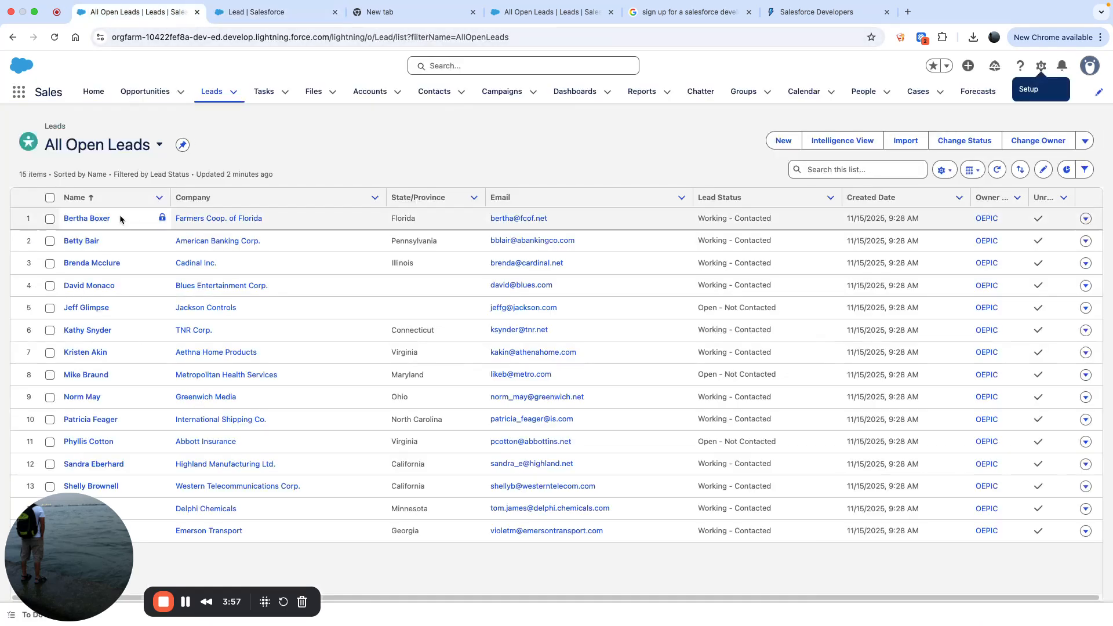
pyautogui.click(87, 218)
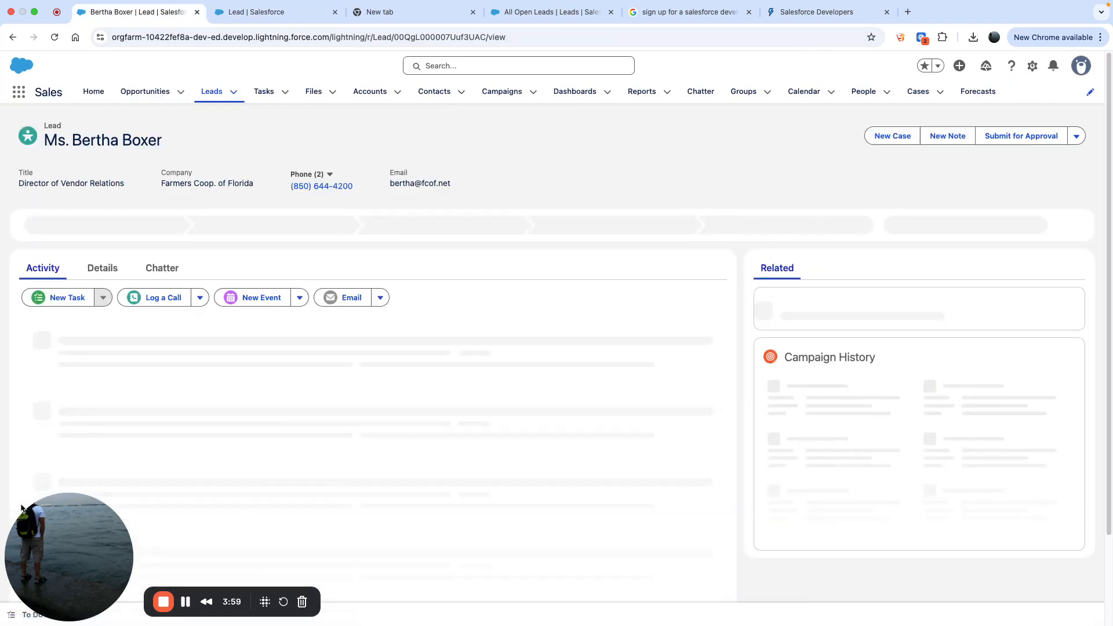
# Step: Check the External ID field in the lead record's details
pyautogui.press('super+shift+l')
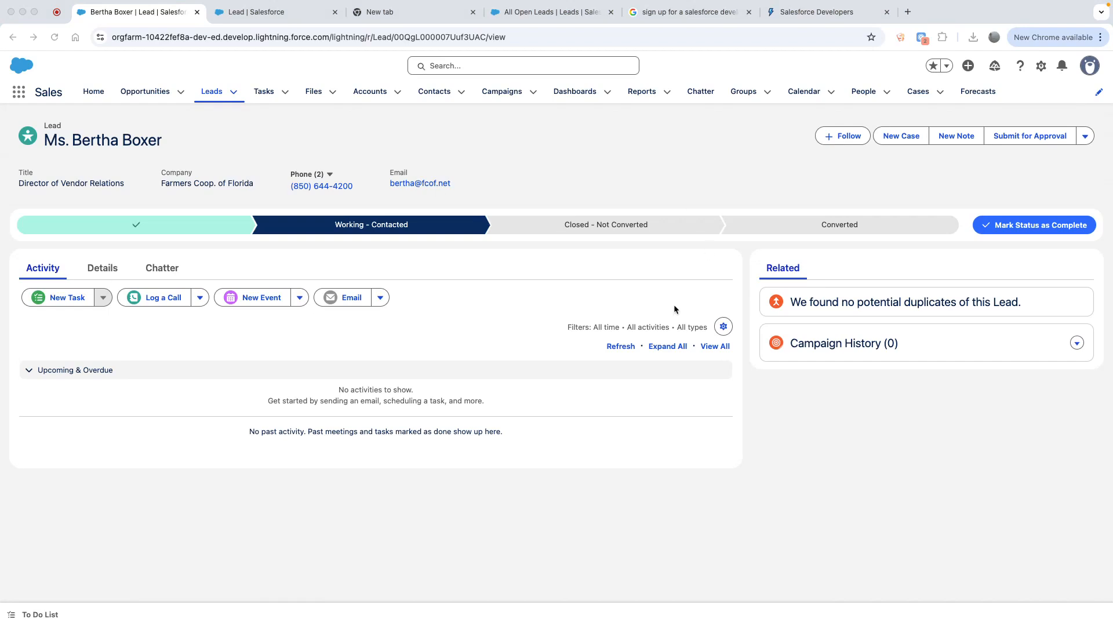
pyautogui.click(102, 267)
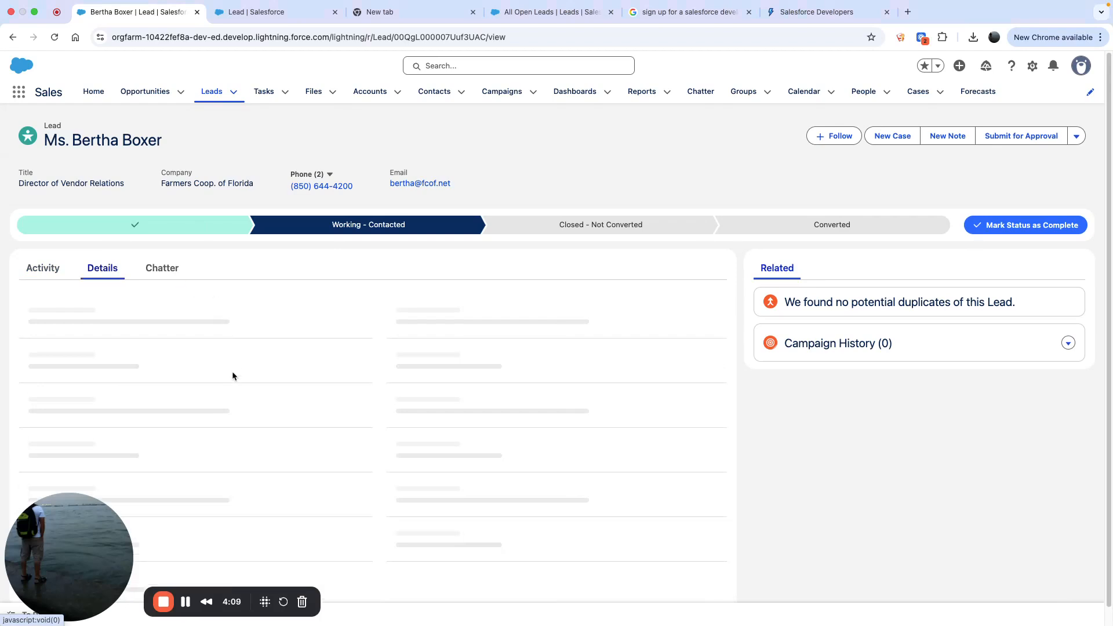
pyautogui.scroll(-3, 273, 354)
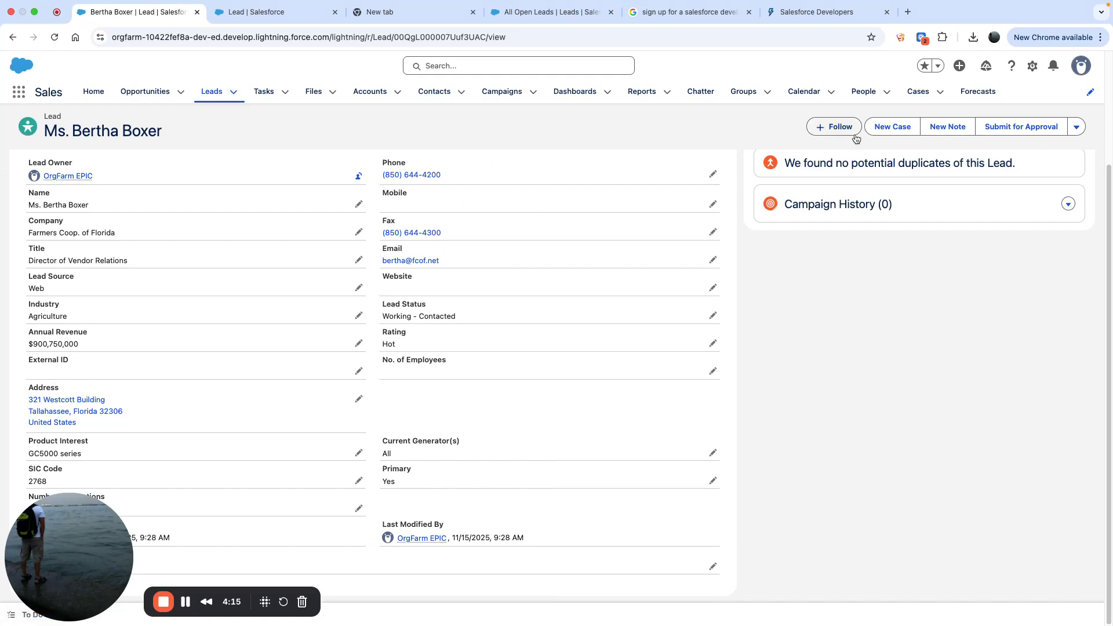
# Step: Start a new custom object from Setup's Object Manager and label it Error Log
pyautogui.click(1031, 70)
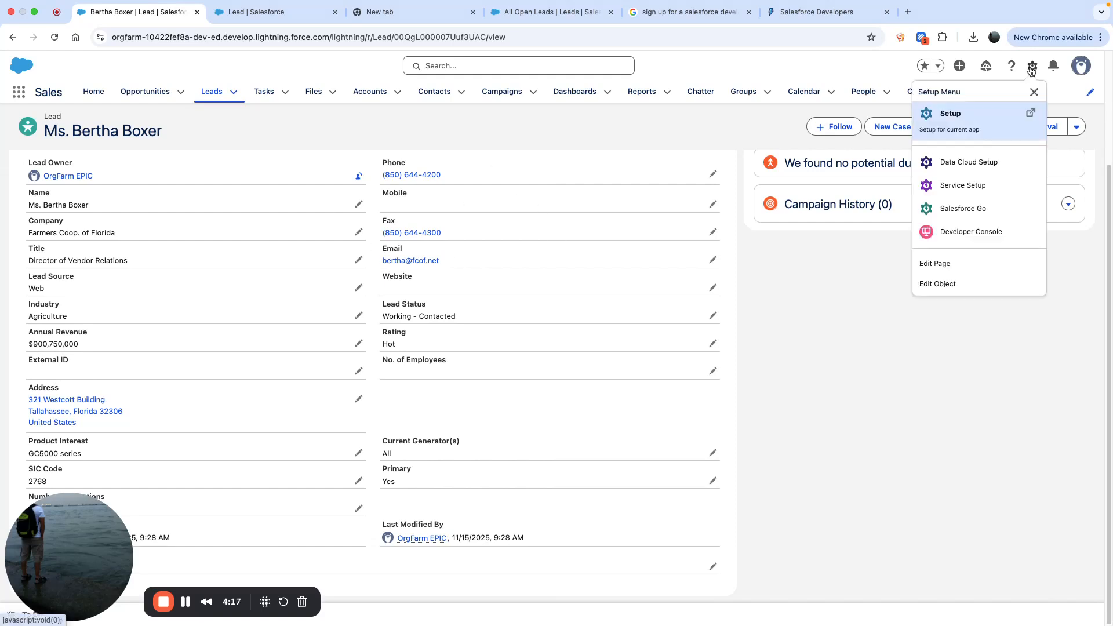
pyautogui.click(966, 122)
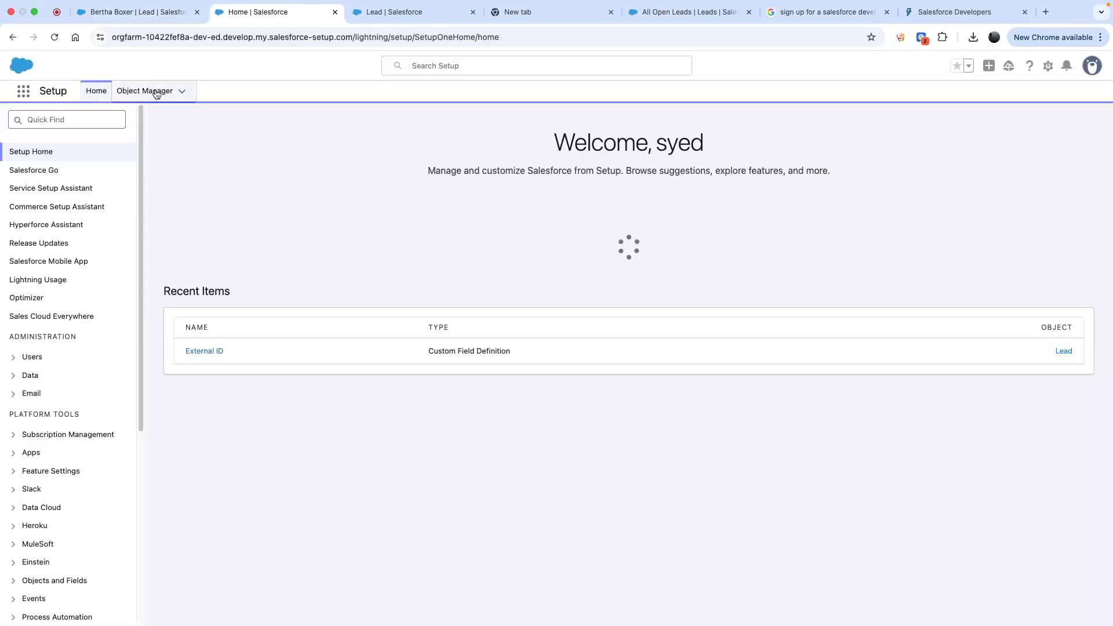
pyautogui.click(148, 91)
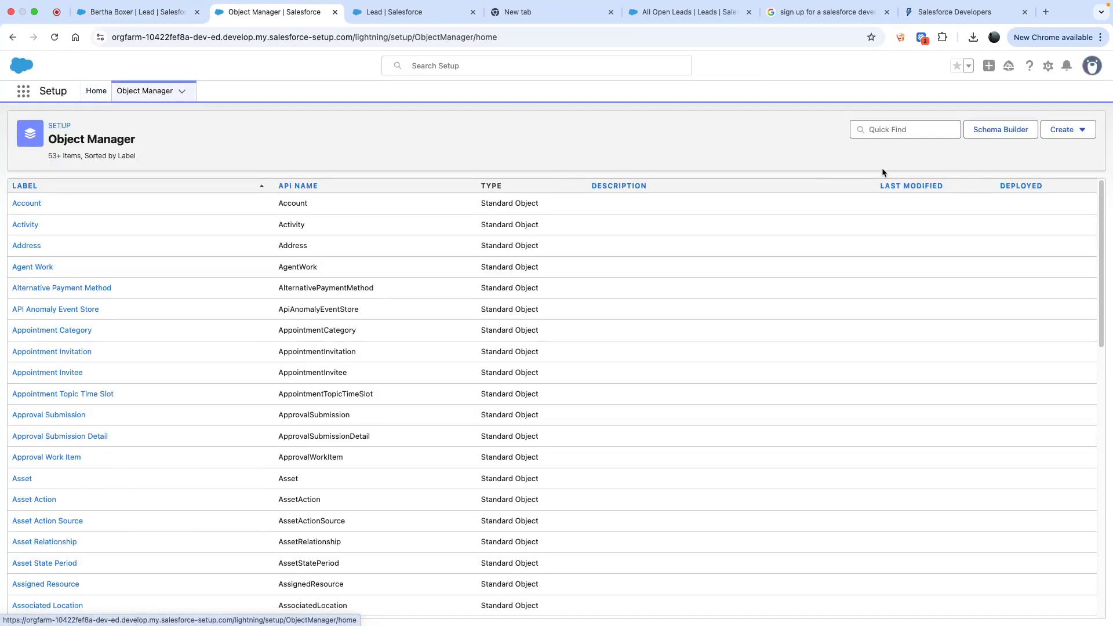
pyautogui.click(1068, 130)
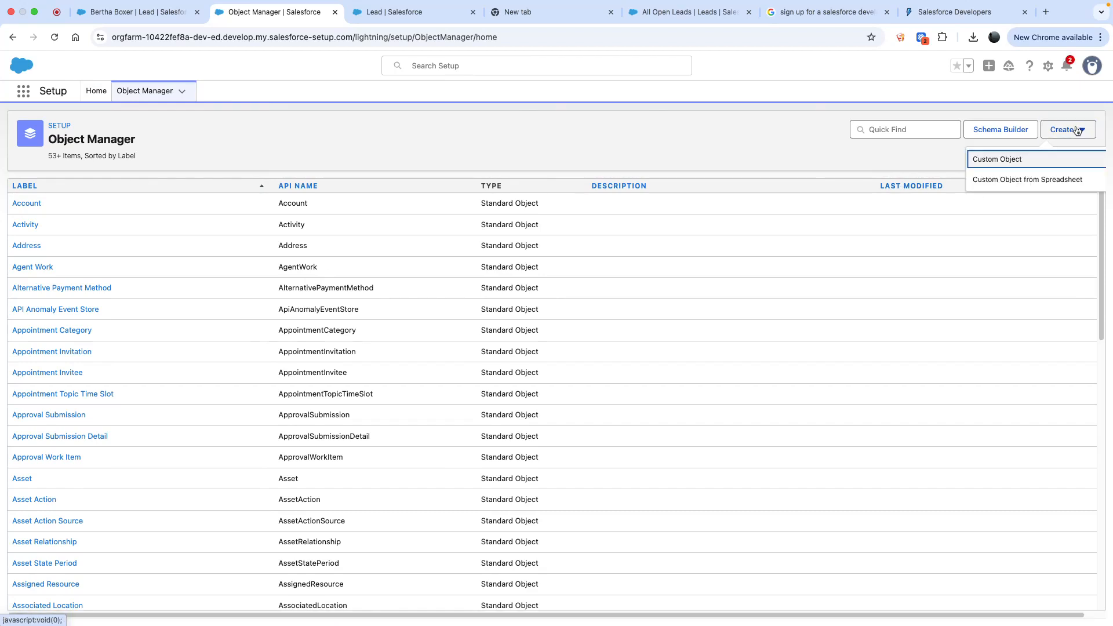
pyautogui.click(1016, 162)
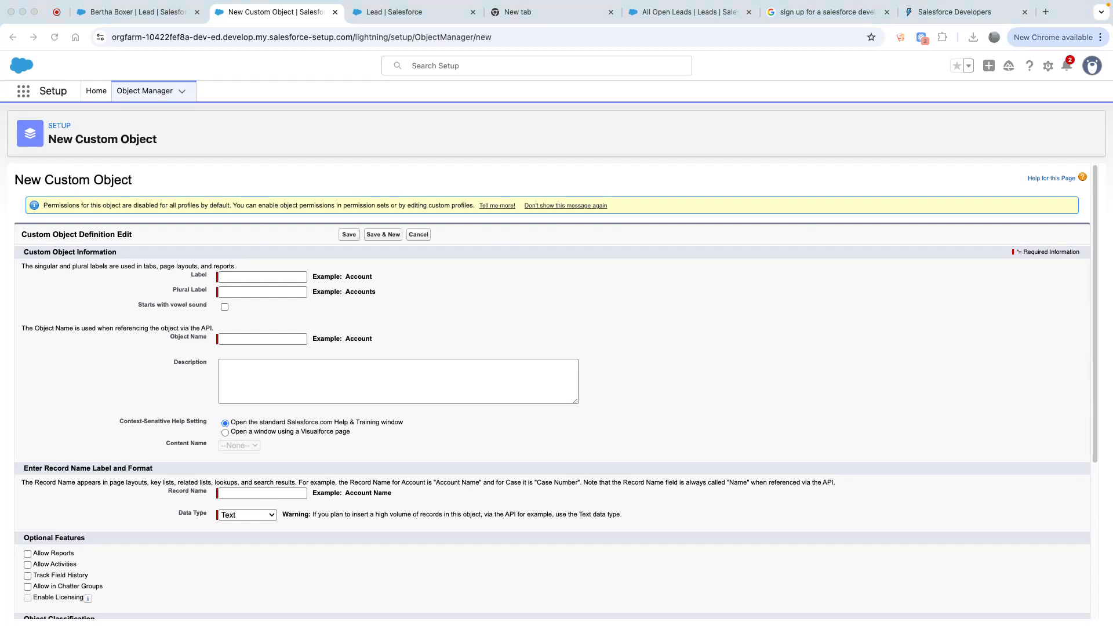
pyautogui.click(232, 279)
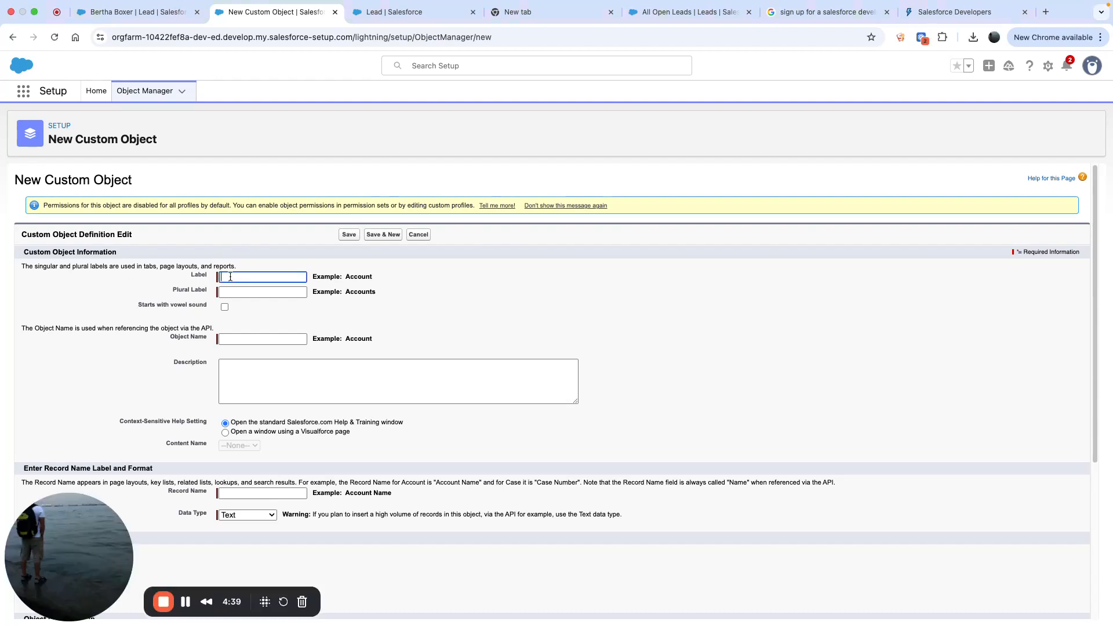
pyautogui.write('Error Log')
# Step: Set the object's plural label to Error Logs
pyautogui.click(233, 291)
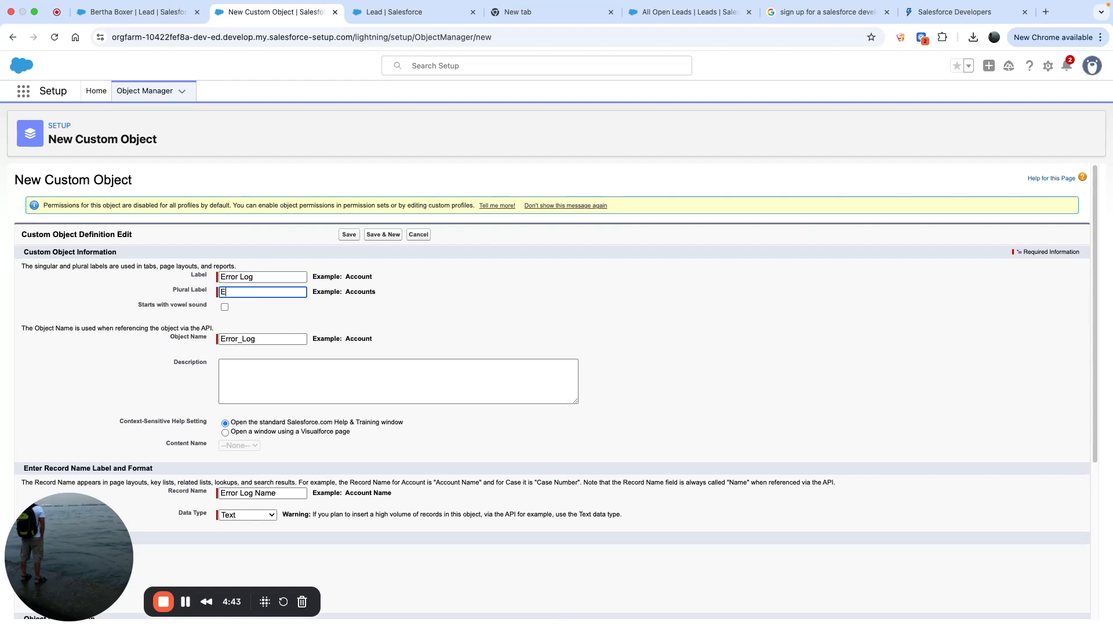
pyautogui.write('Error log')
pyautogui.press('BackSpace')
pyautogui.press('BackSpace')
pyautogui.press('BackSpace')
pyautogui.write('Logs')
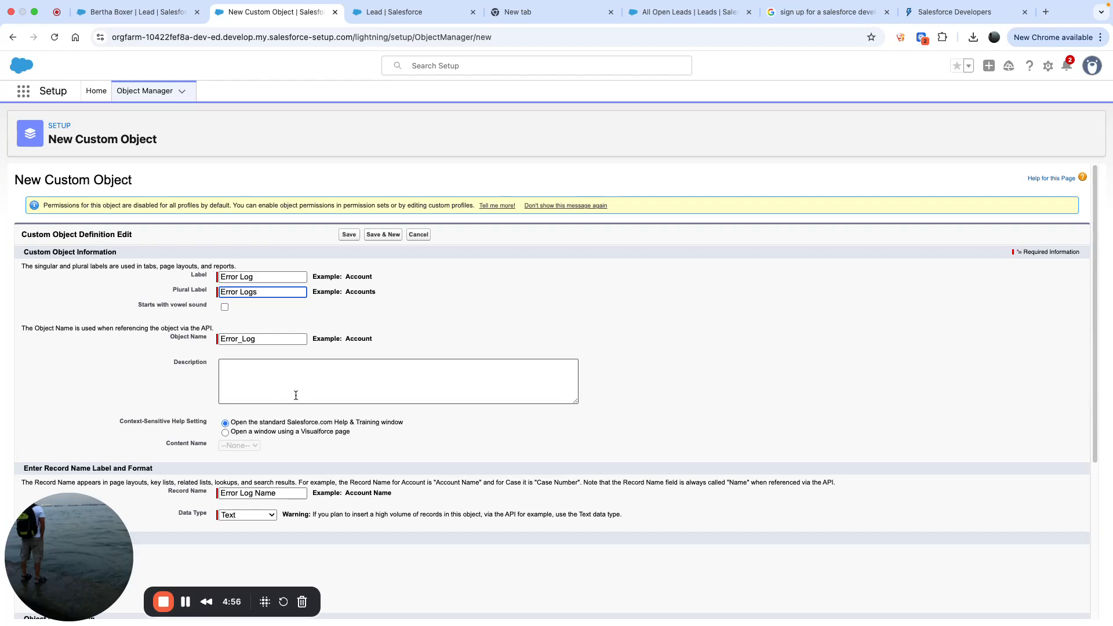
# Step: Enter the description "This custom object is used to capture any errors or success when a lead is created in Org A"
pyautogui.scroll(-4, 295, 392)
pyautogui.scroll(2, 337, 321)
pyautogui.click(256, 259)
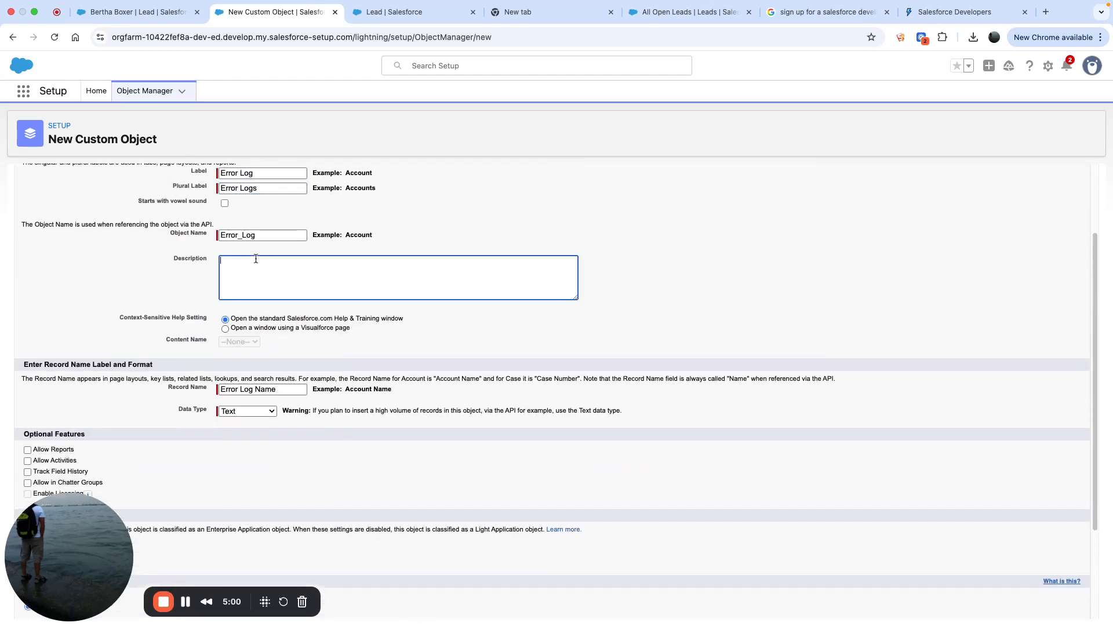
pyautogui.write('This customobject')
pyautogui.write('is used to capture any errors or success when a lead is c')
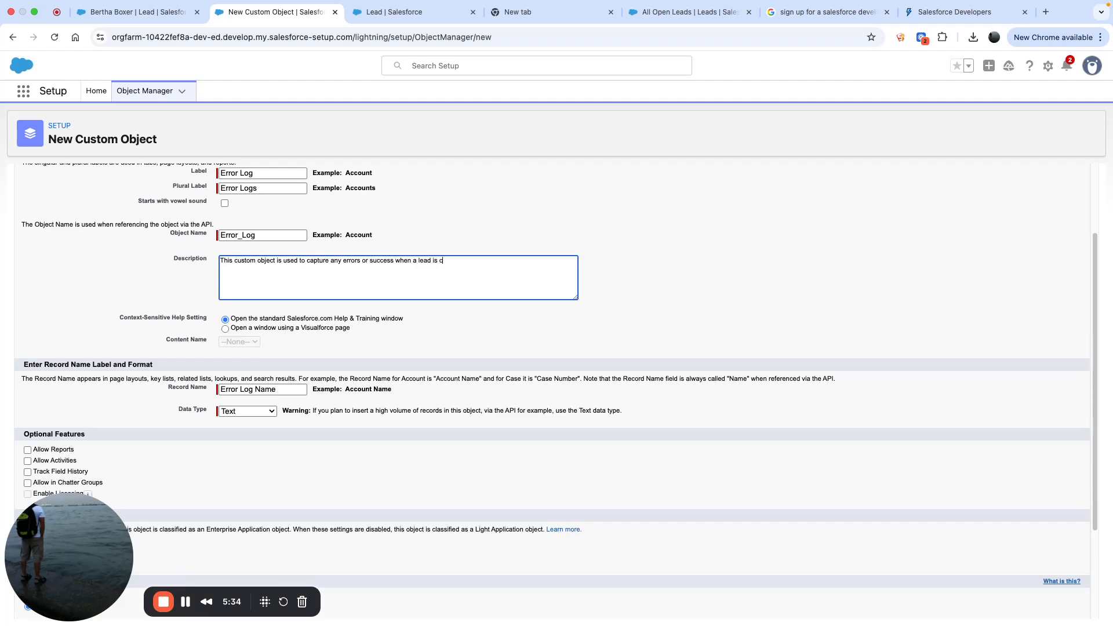
pyautogui.write('reated in Org A')
# Step: Enable reports for the Error Log object and save it
pyautogui.click(27, 450)
pyautogui.scroll(-3, 282, 437)
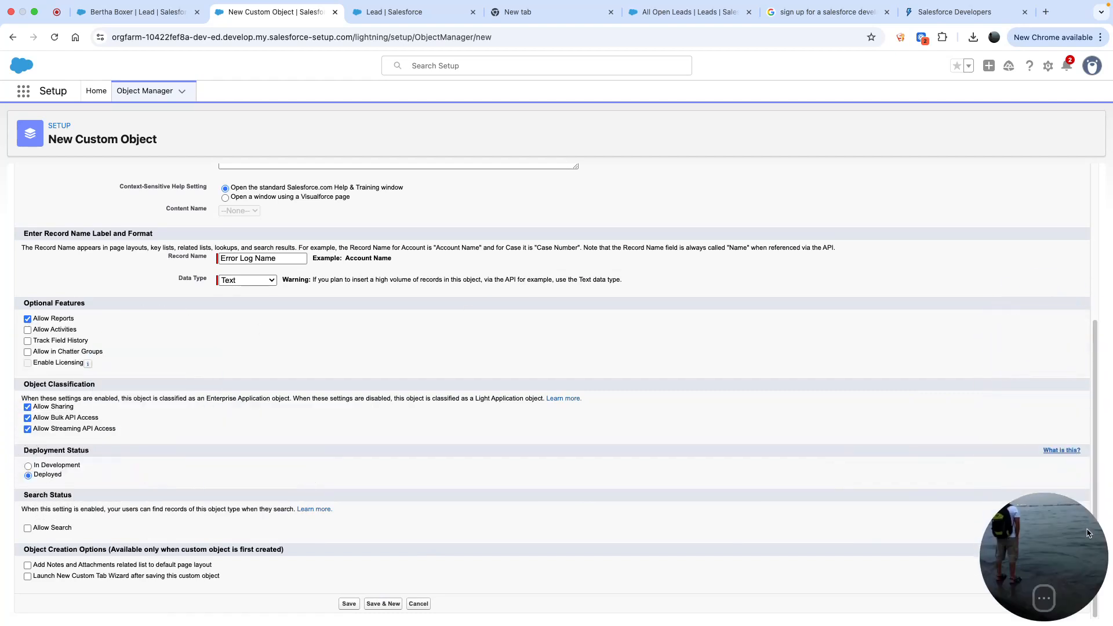
pyautogui.click(349, 604)
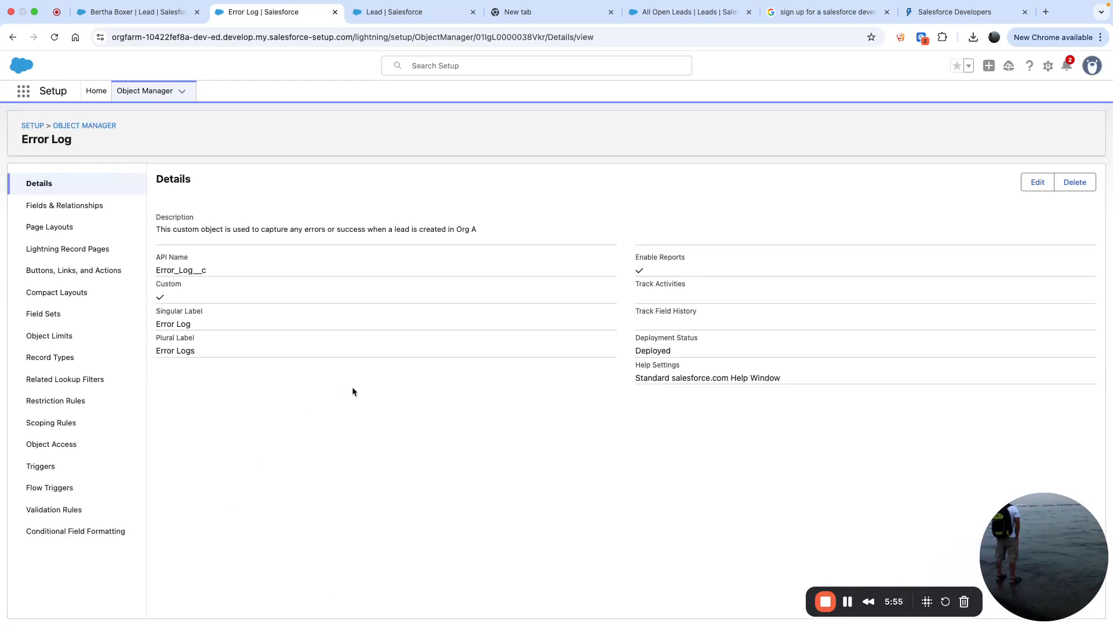
# Step: Start a new custom field of type Number on the Error Log object
pyautogui.click(78, 207)
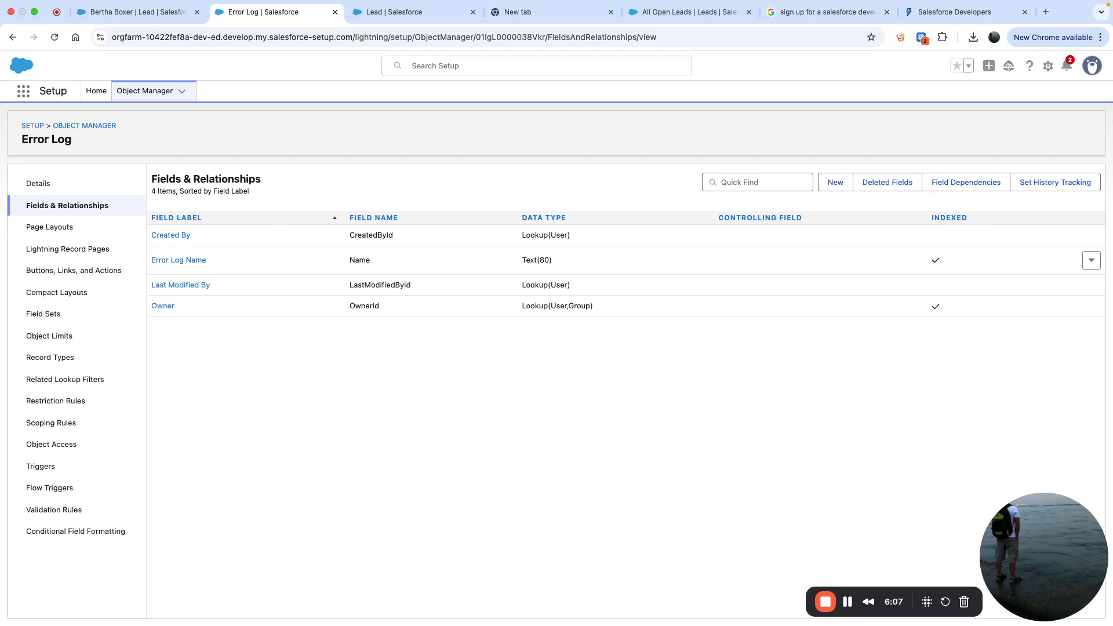
pyautogui.click(837, 184)
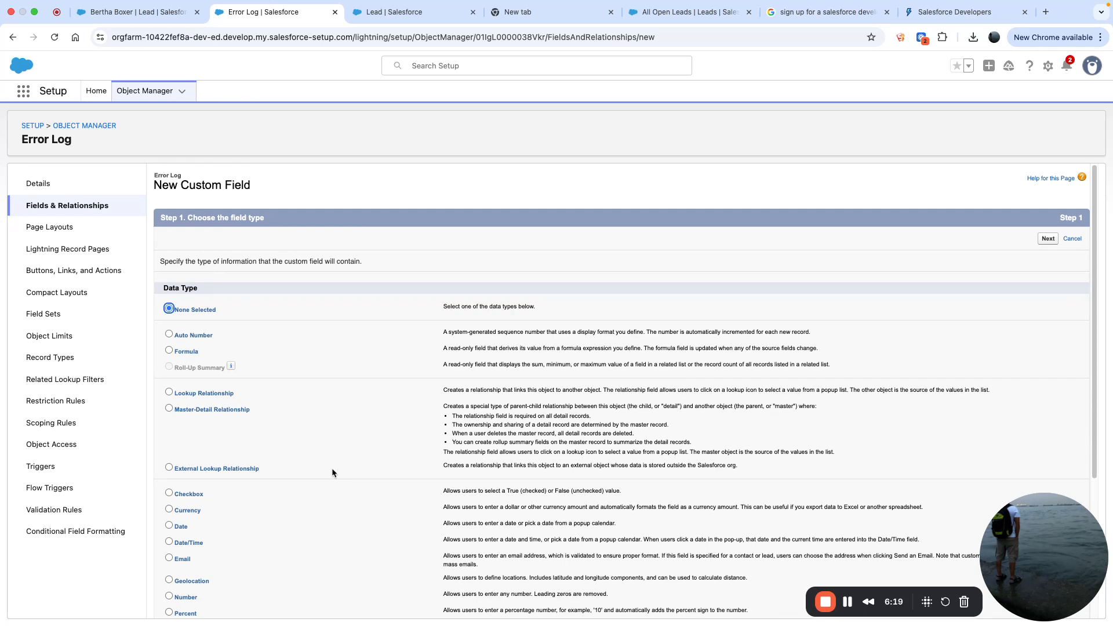
pyautogui.scroll(-3, 297, 460)
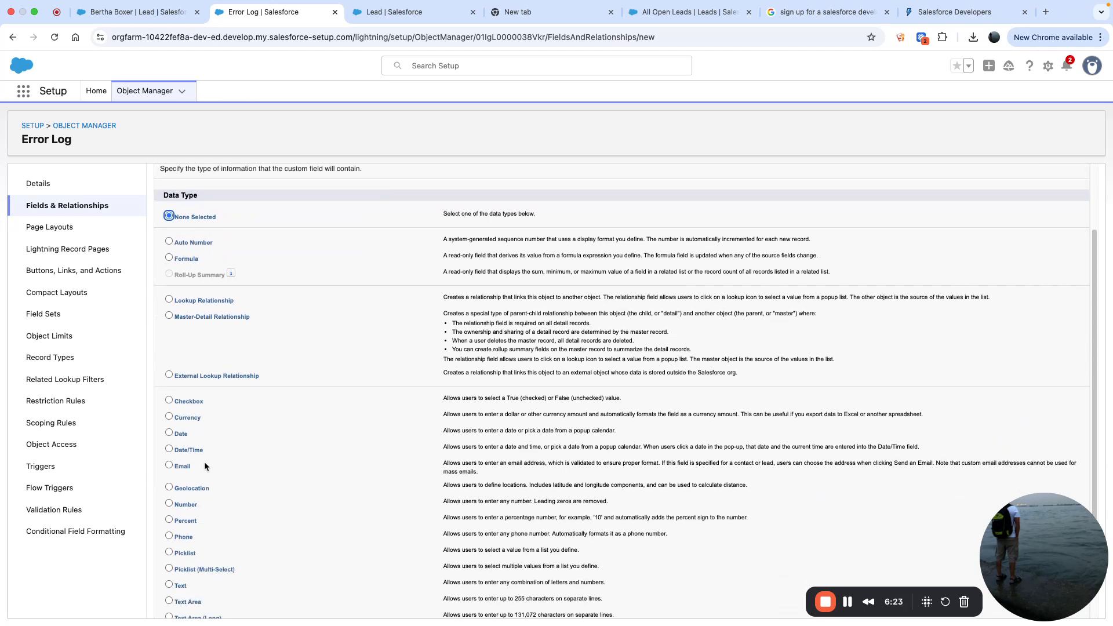
pyautogui.scroll(-3, 249, 488)
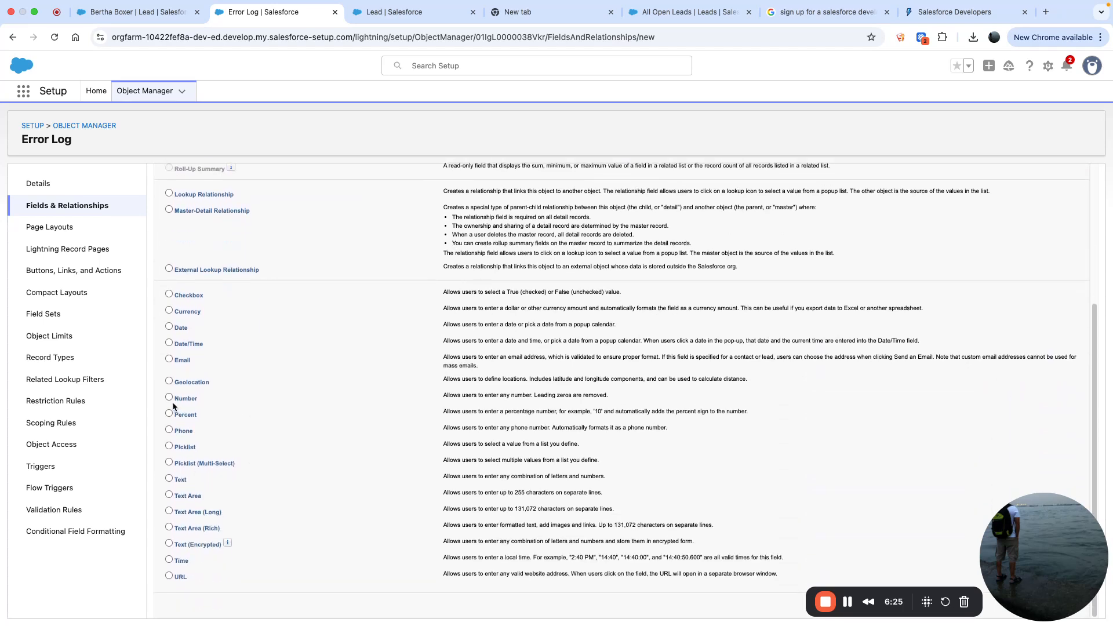
pyautogui.click(170, 398)
pyautogui.scroll(6, 861, 472)
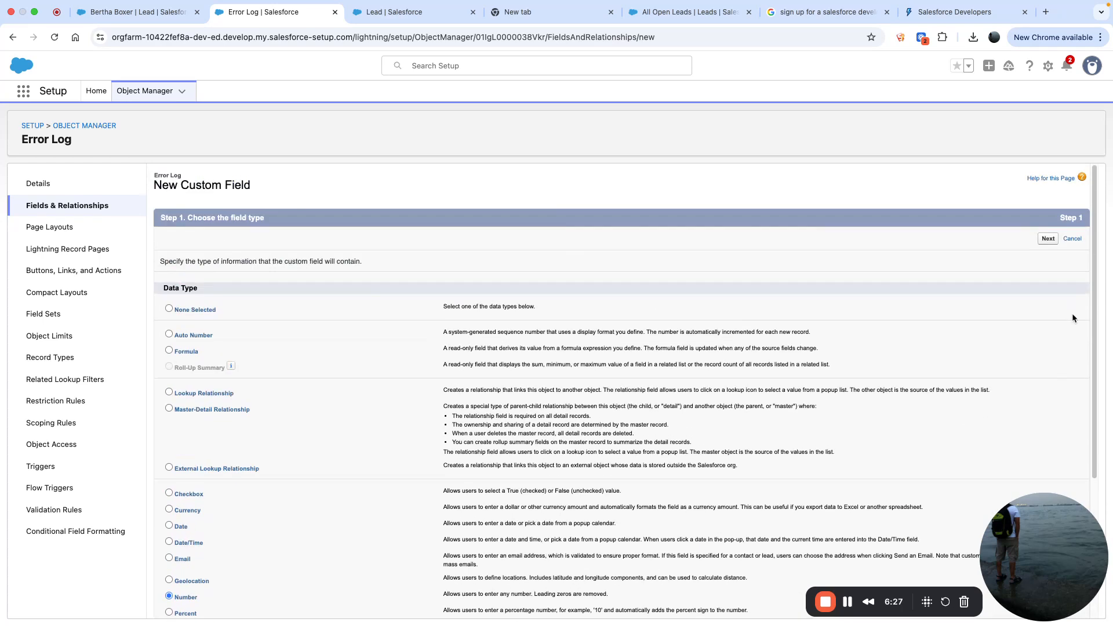
pyautogui.click(1043, 240)
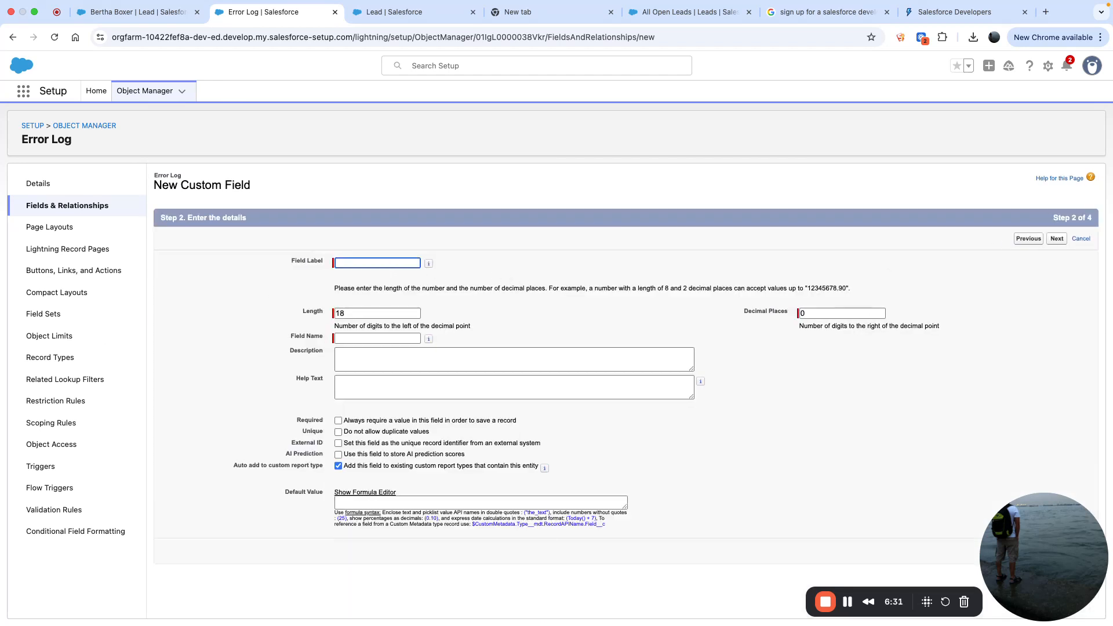
# Step: Label the Number field Response Status and save it with default visibility and layouts, starting another field
pyautogui.press('super+shift+l')
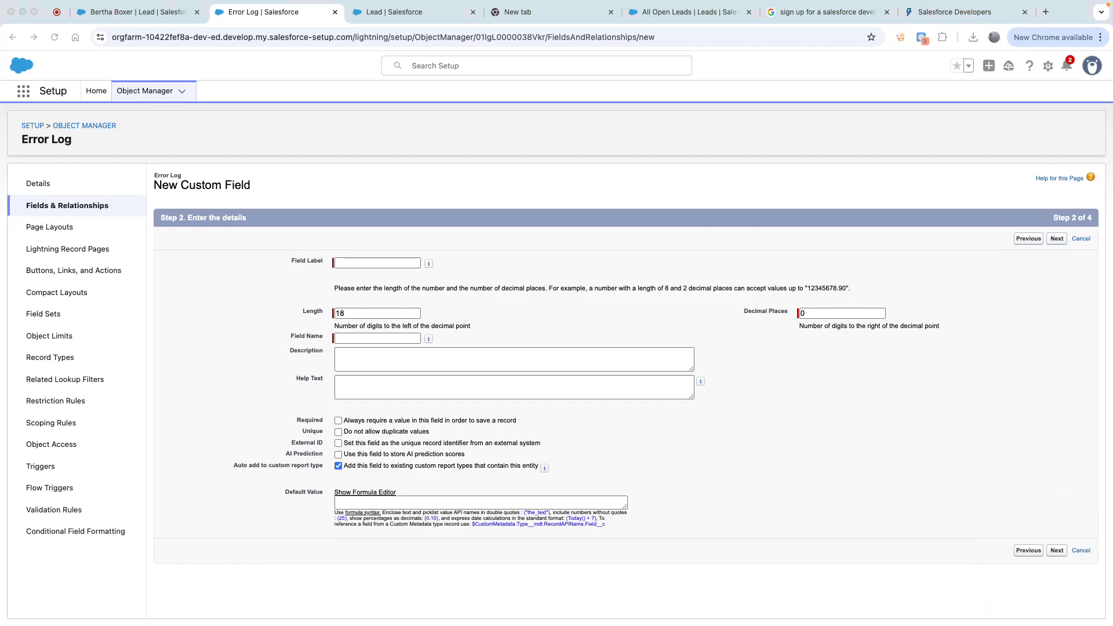
pyautogui.click(342, 263)
pyautogui.write('Response Status')
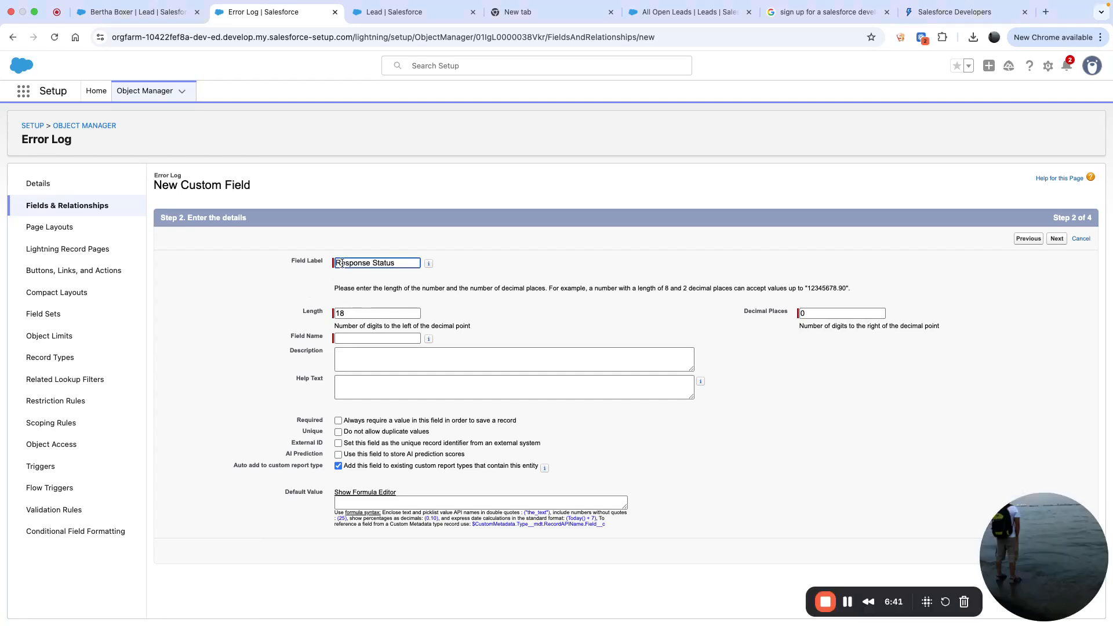
pyautogui.press('Tab')
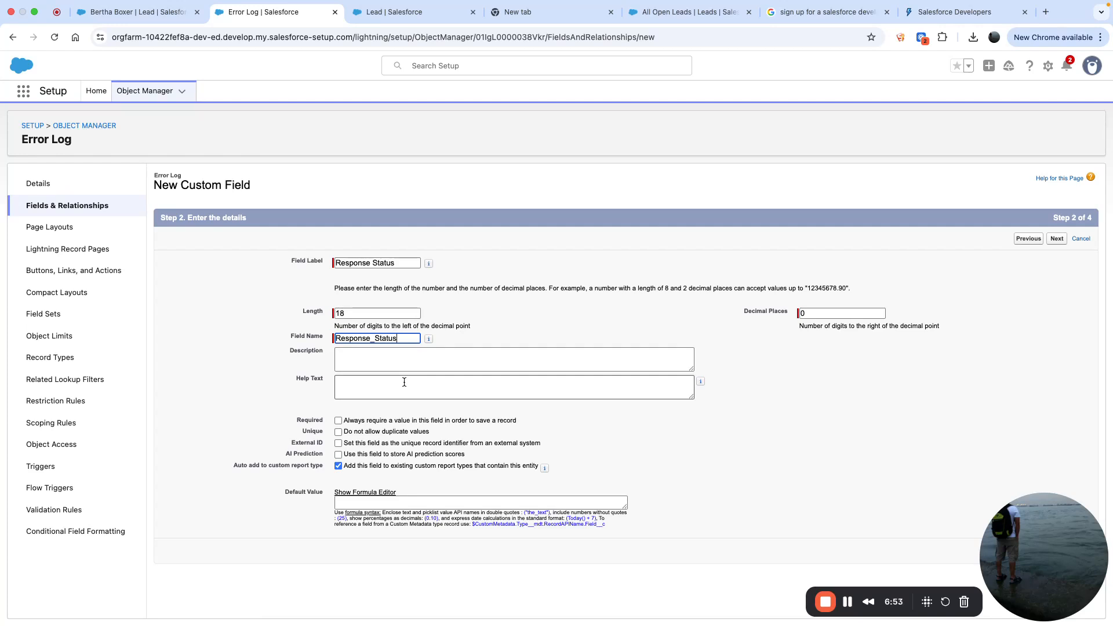
pyautogui.click(1058, 238)
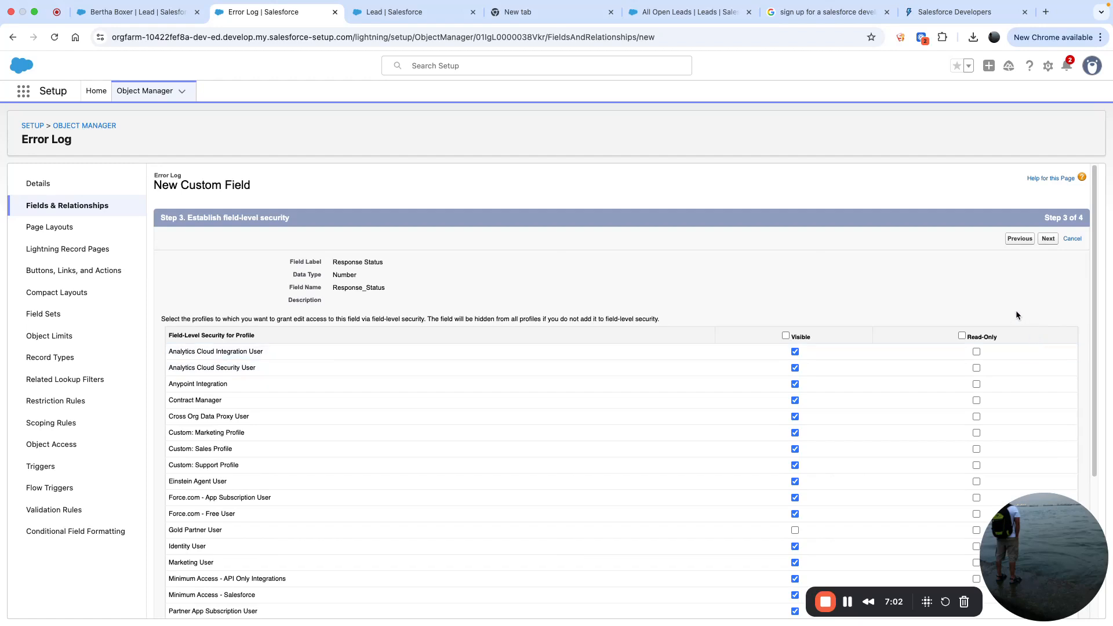
pyautogui.click(1049, 239)
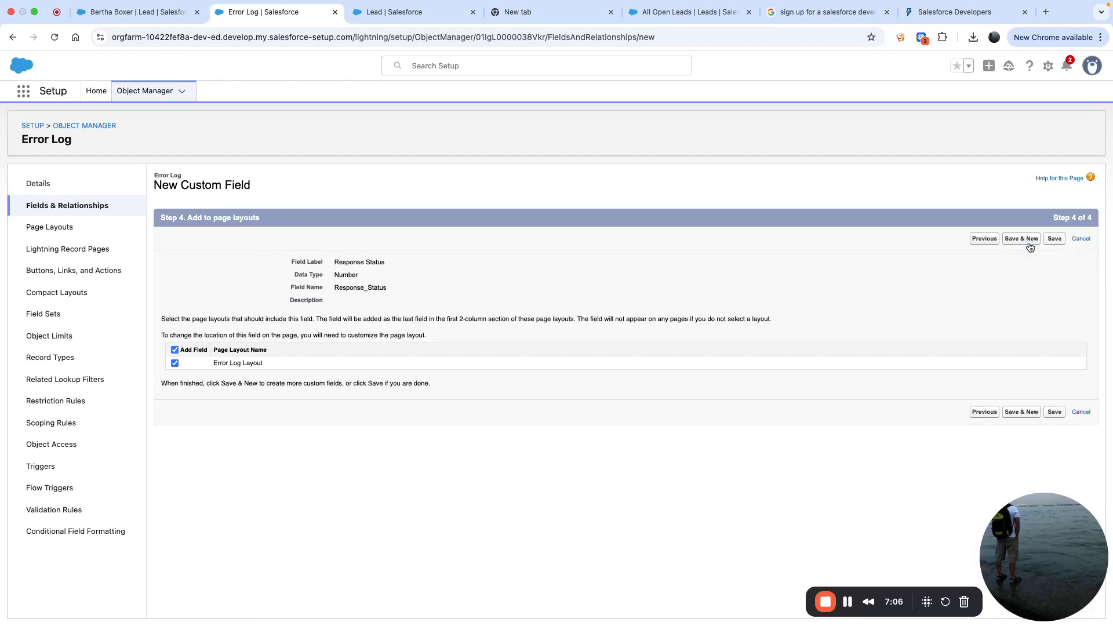
pyautogui.click(1028, 244)
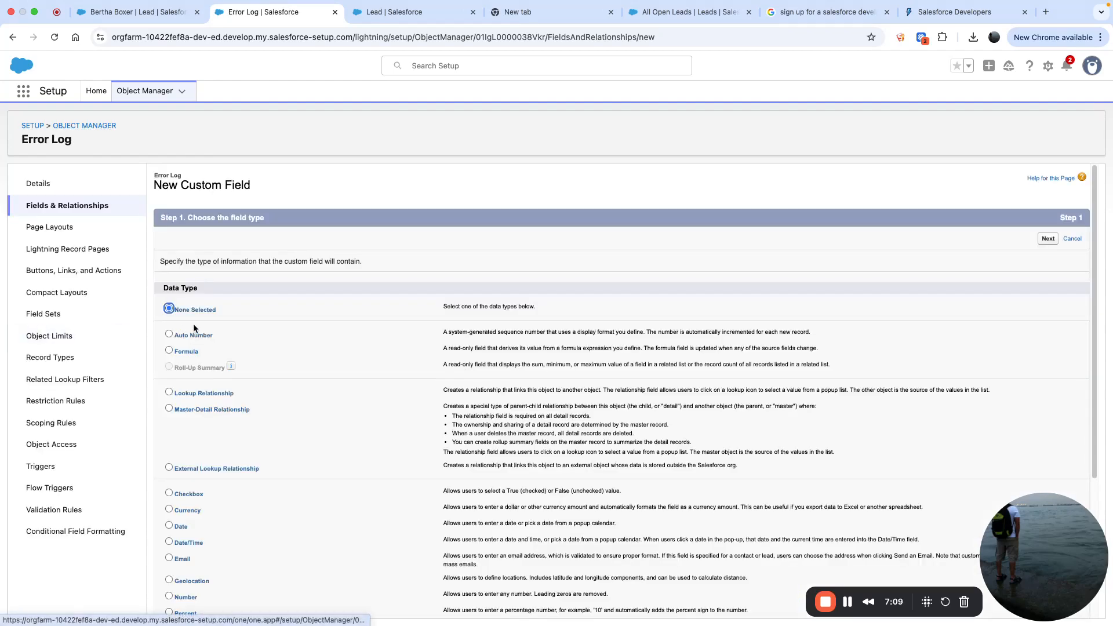
# Step: Choose the Text type for the next field and label it Response Message
pyautogui.scroll(-4, 264, 487)
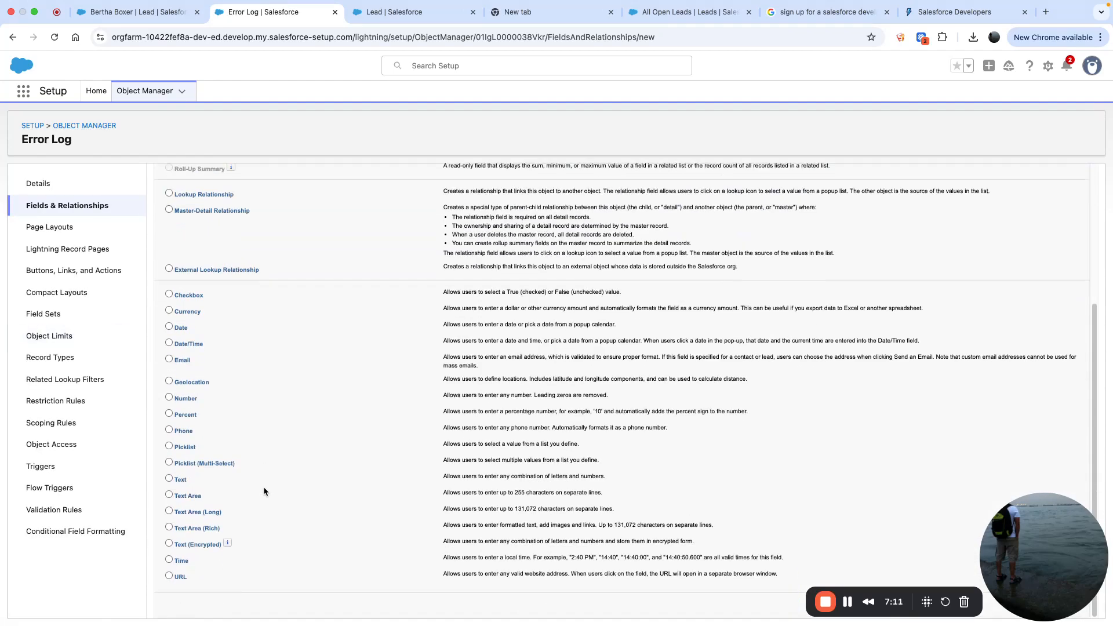
pyautogui.click(171, 481)
pyautogui.scroll(4, 980, 307)
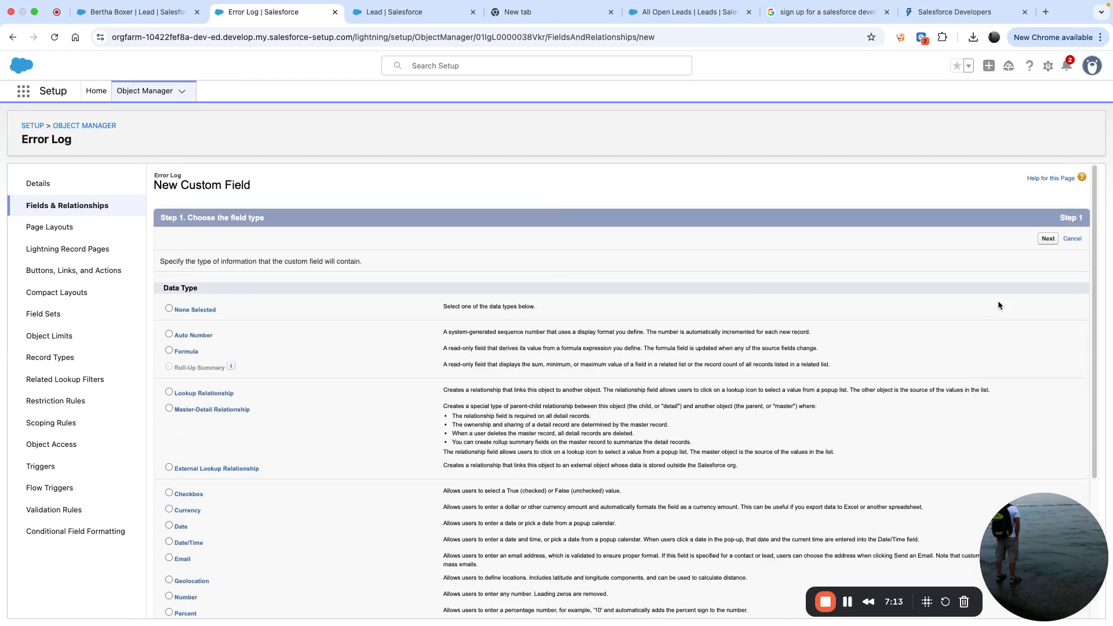
pyautogui.click(1048, 239)
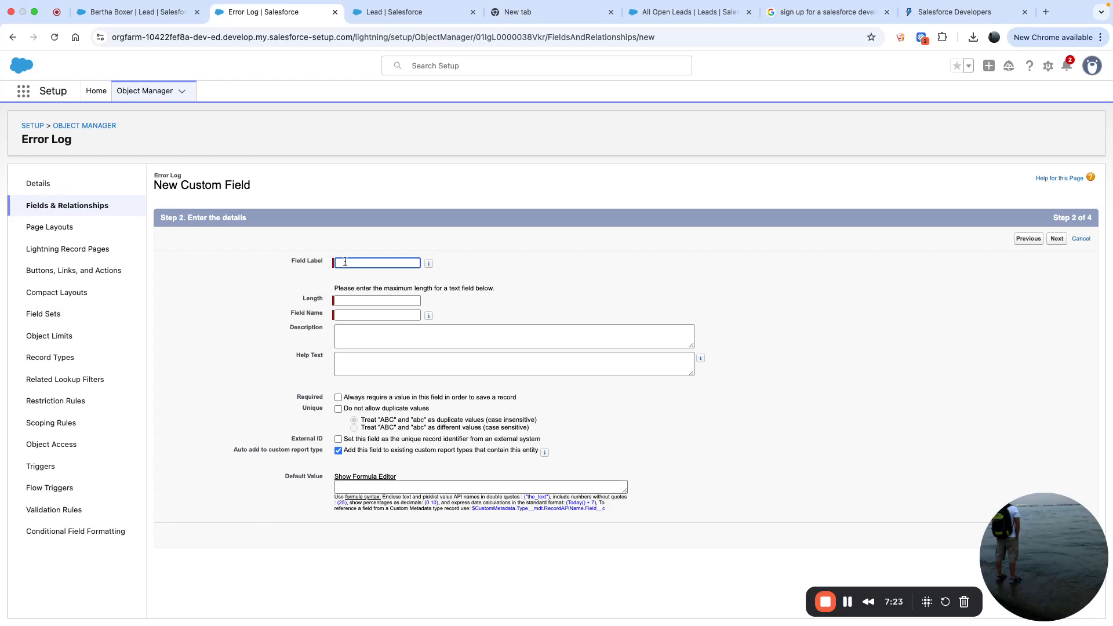
pyautogui.write('Response Message')
pyautogui.click(358, 300)
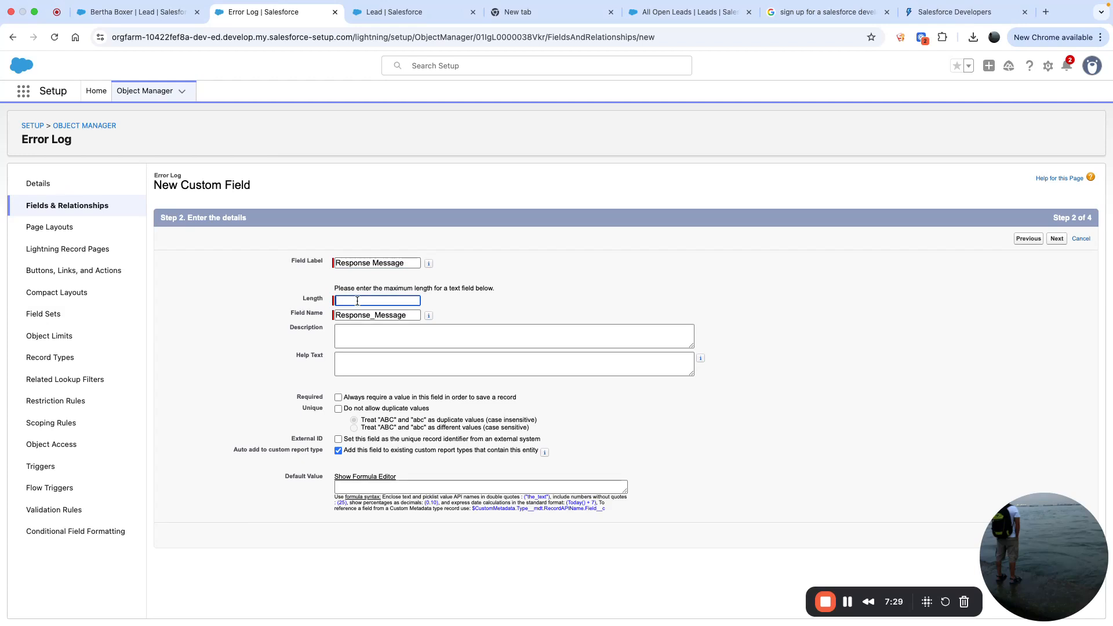
# Step: Go back and change the Response Message field's data type to Text Area (Long)
pyautogui.click(1025, 241)
pyautogui.scroll(-5, 241, 498)
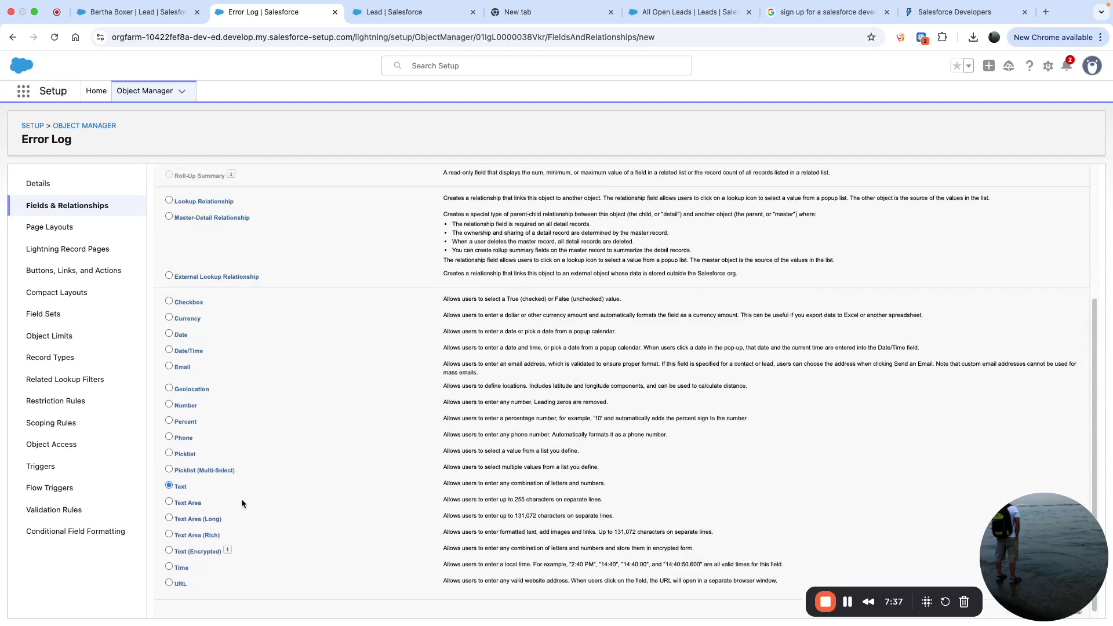
pyautogui.click(168, 512)
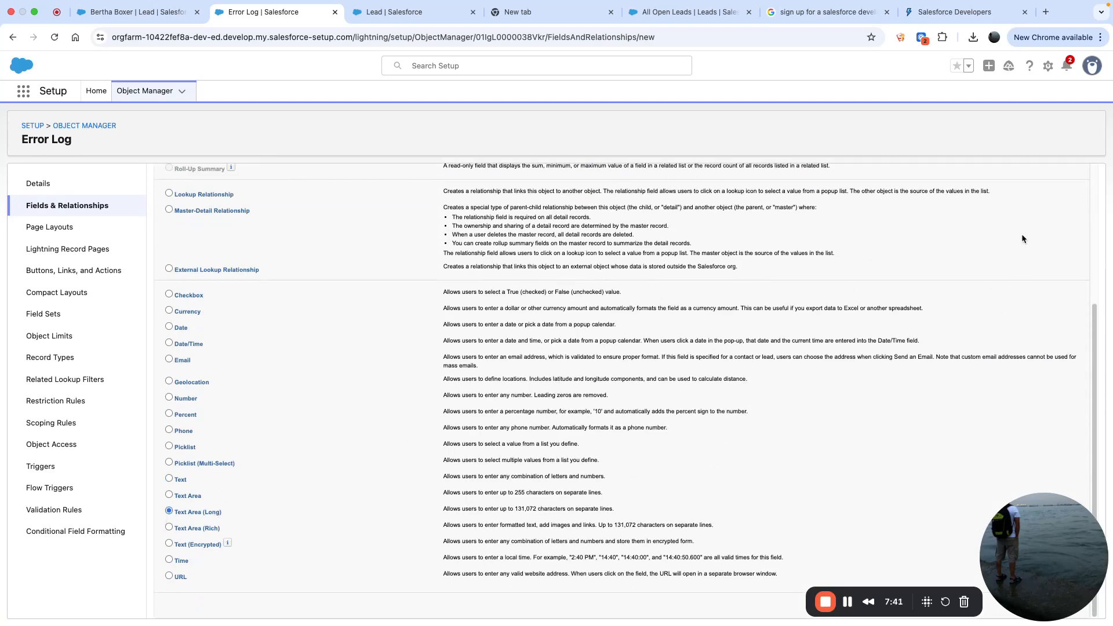
pyautogui.scroll(4, 1036, 230)
pyautogui.click(1044, 240)
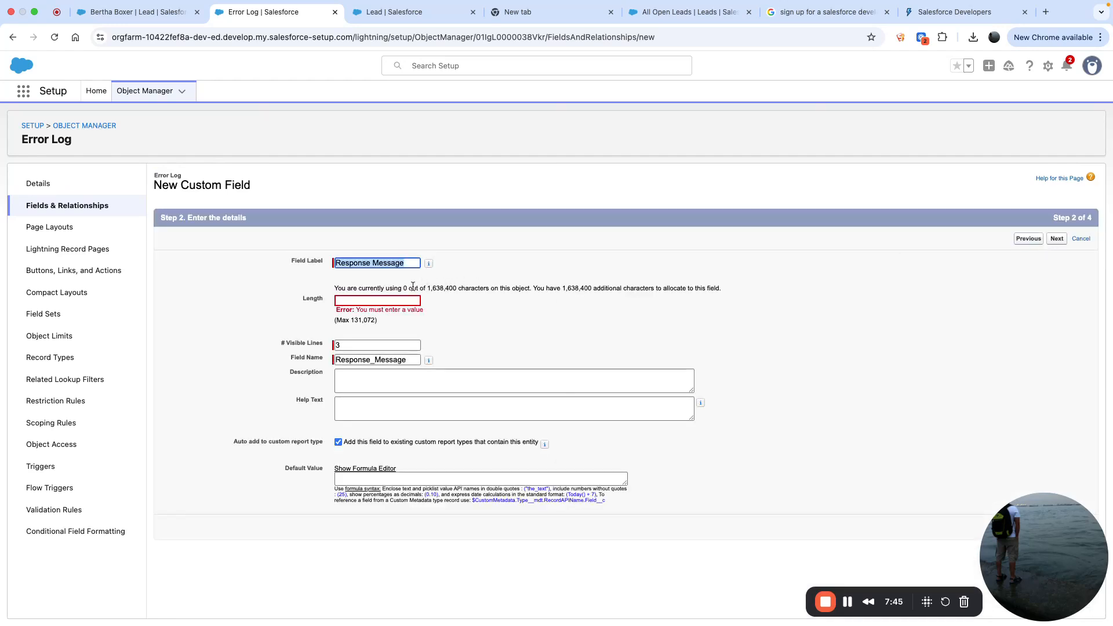
# Step: Set the Response Message length to 32768 and save it with default visibility and layouts, starting another field
pyautogui.click(392, 301)
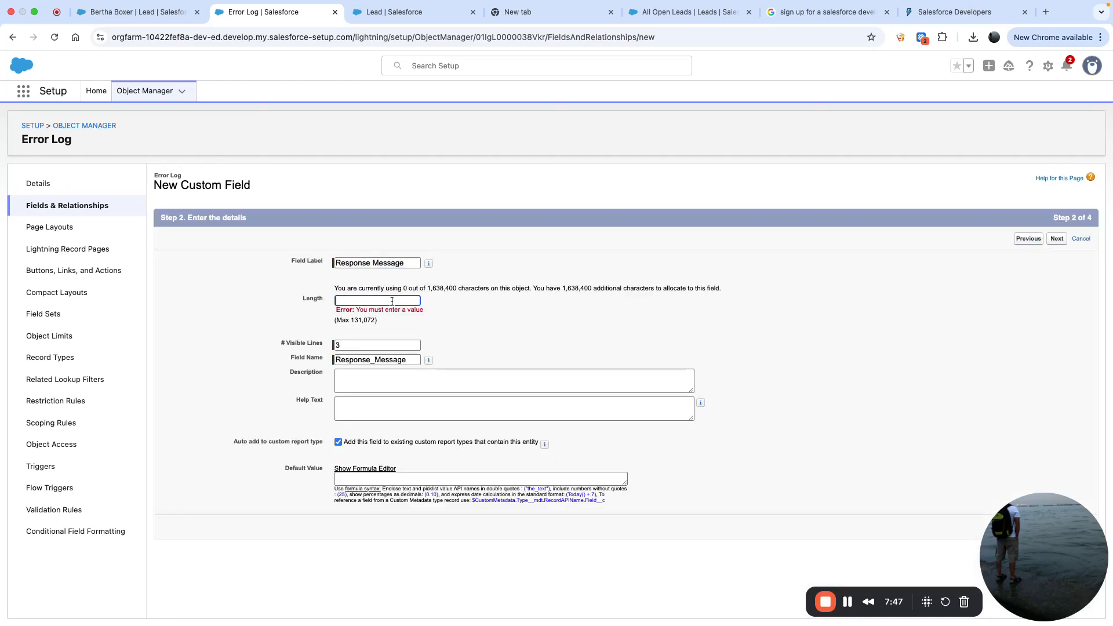
pyautogui.write('32768')
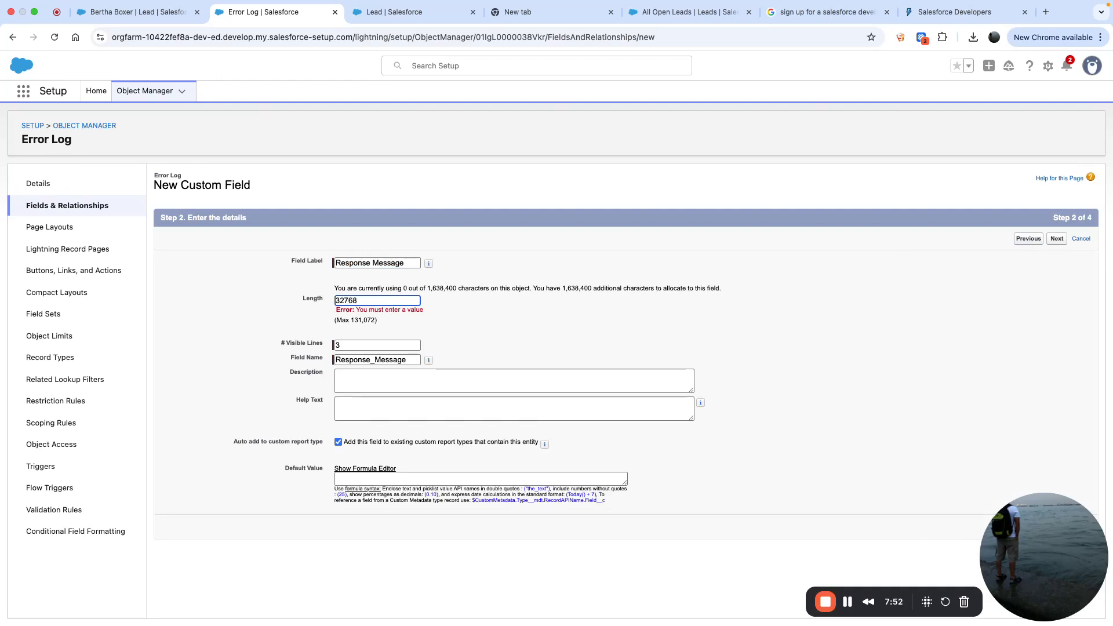
pyautogui.click(538, 316)
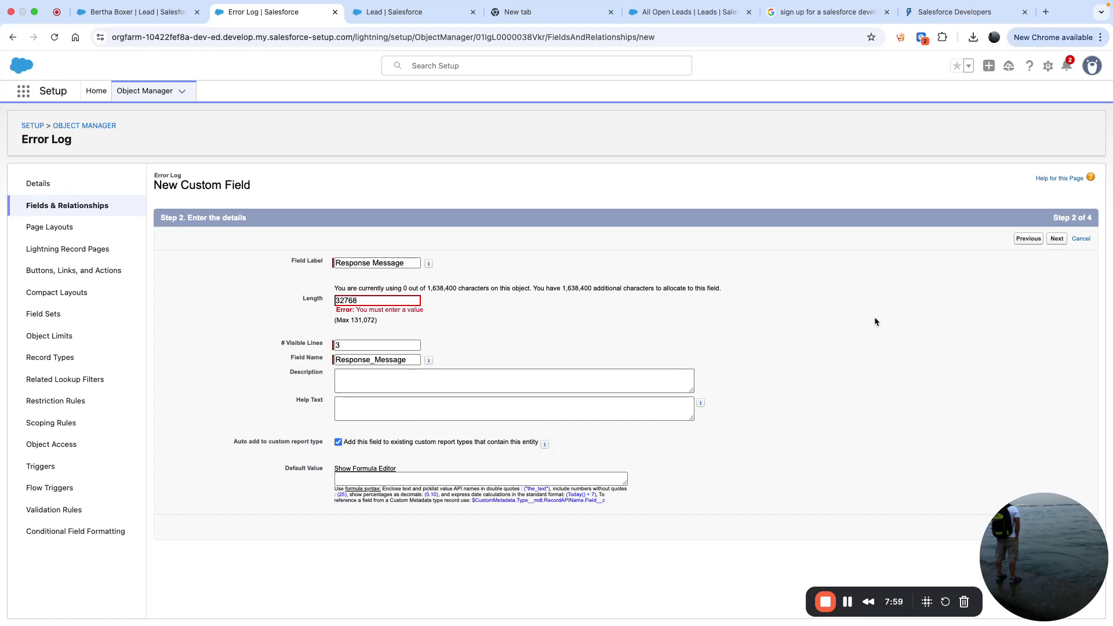
pyautogui.click(1054, 239)
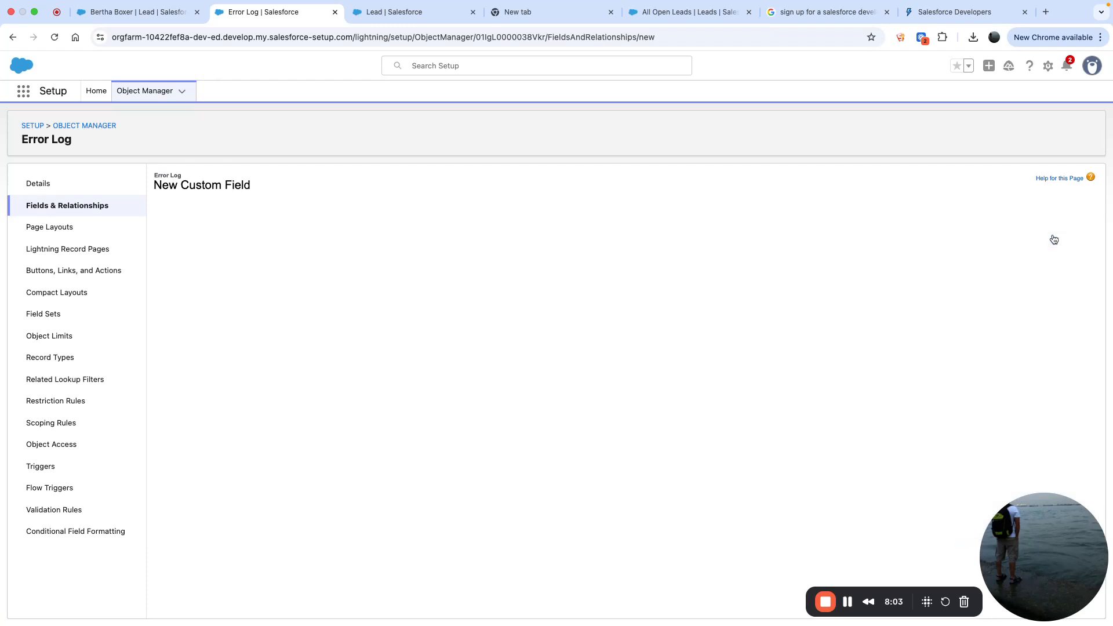
pyautogui.click(1048, 240)
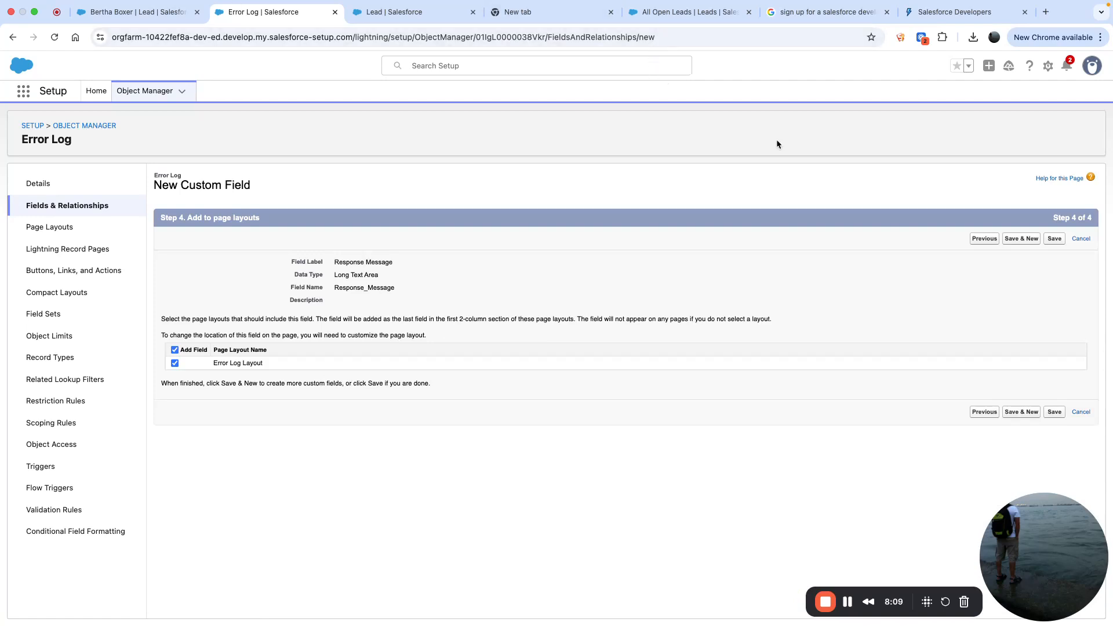
pyautogui.click(1021, 240)
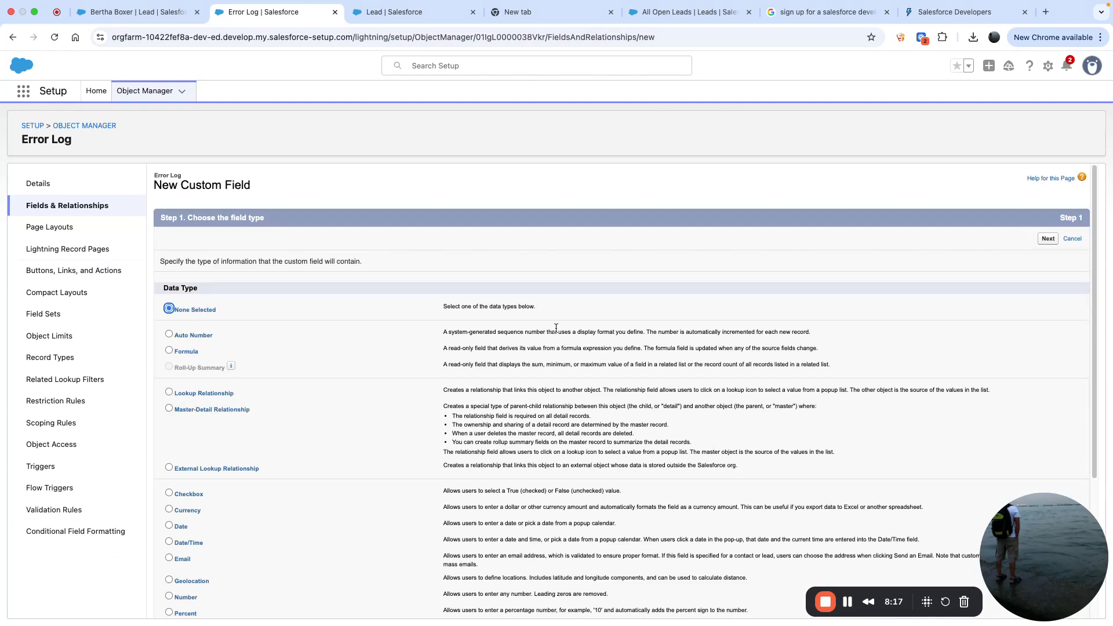
# Step: Create a Text Area (Long) field labelled API Error with default length, visibility and layouts, starting another field
pyautogui.scroll(-5, 239, 505)
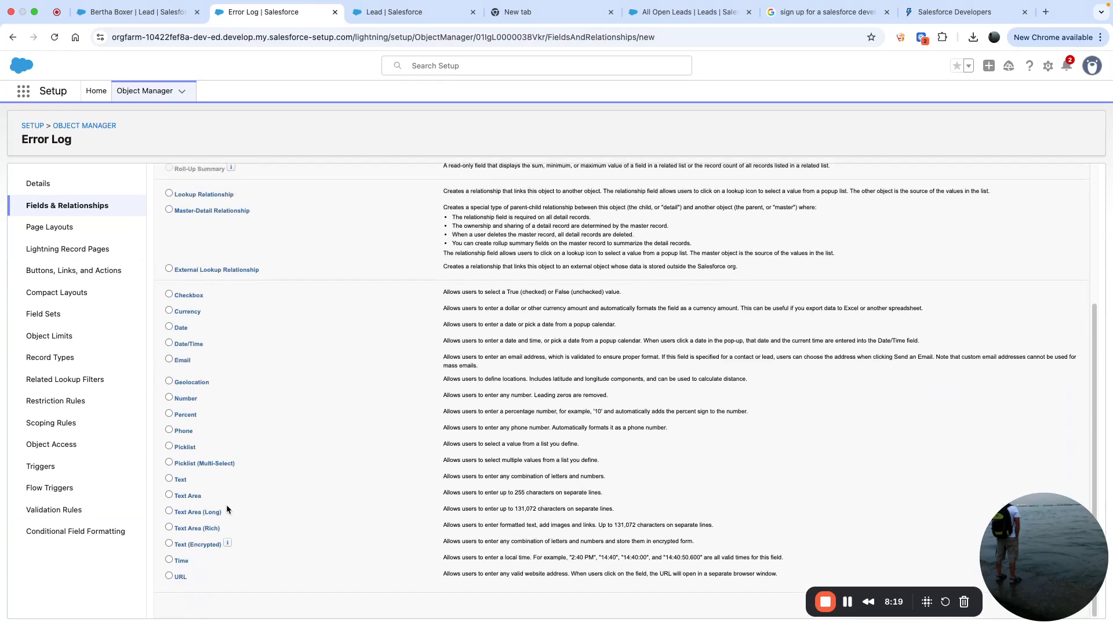
pyautogui.click(170, 512)
pyautogui.scroll(5, 1009, 312)
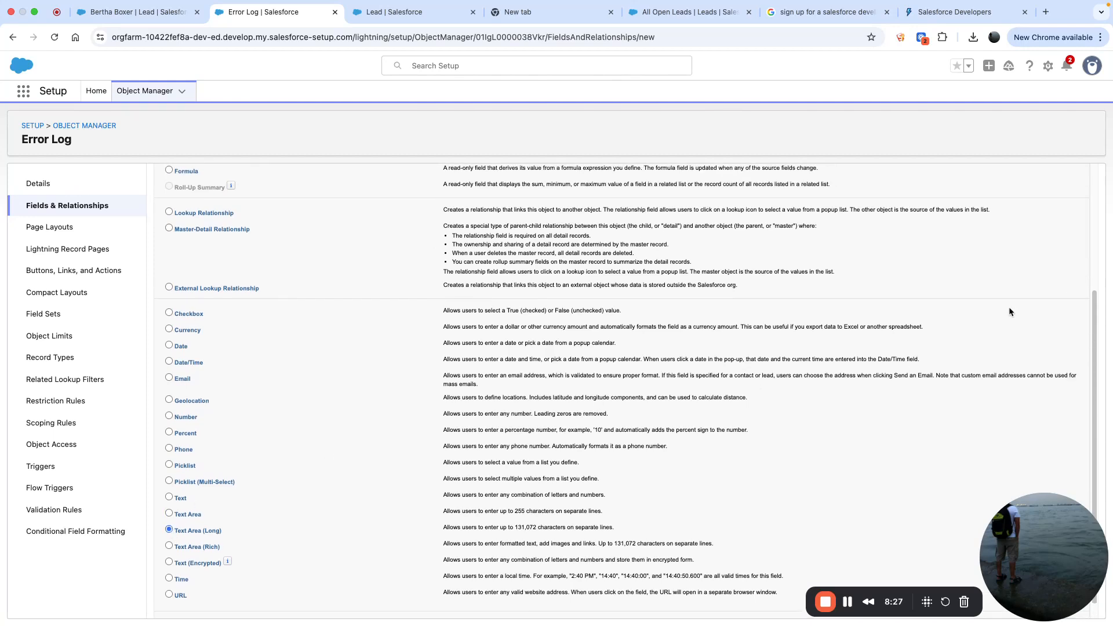
pyautogui.click(1048, 186)
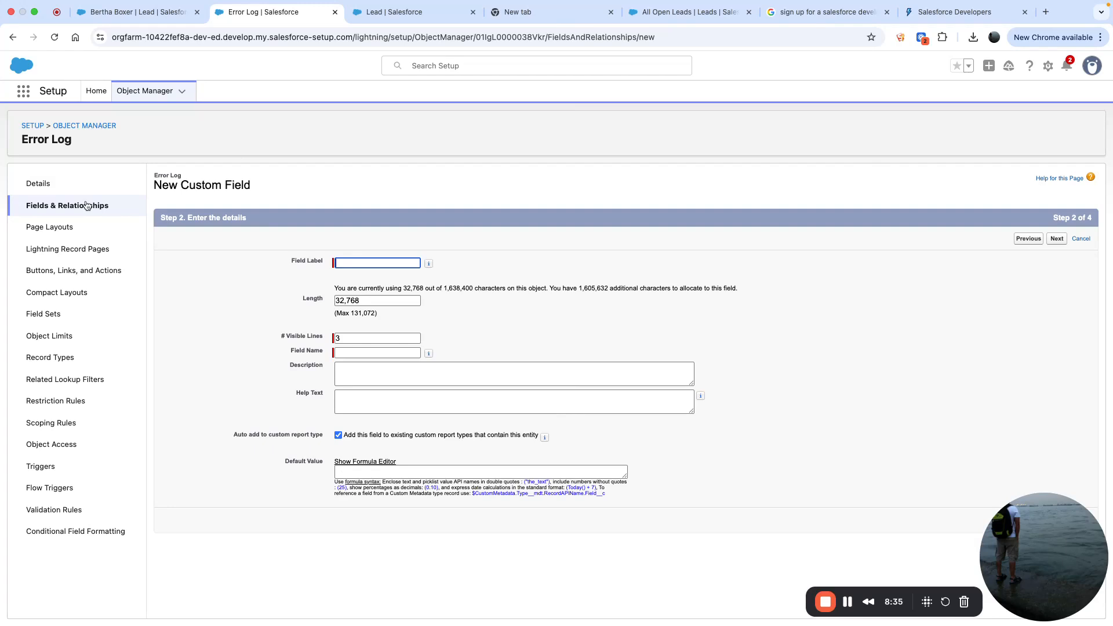
pyautogui.write('API Error')
pyautogui.click(360, 352)
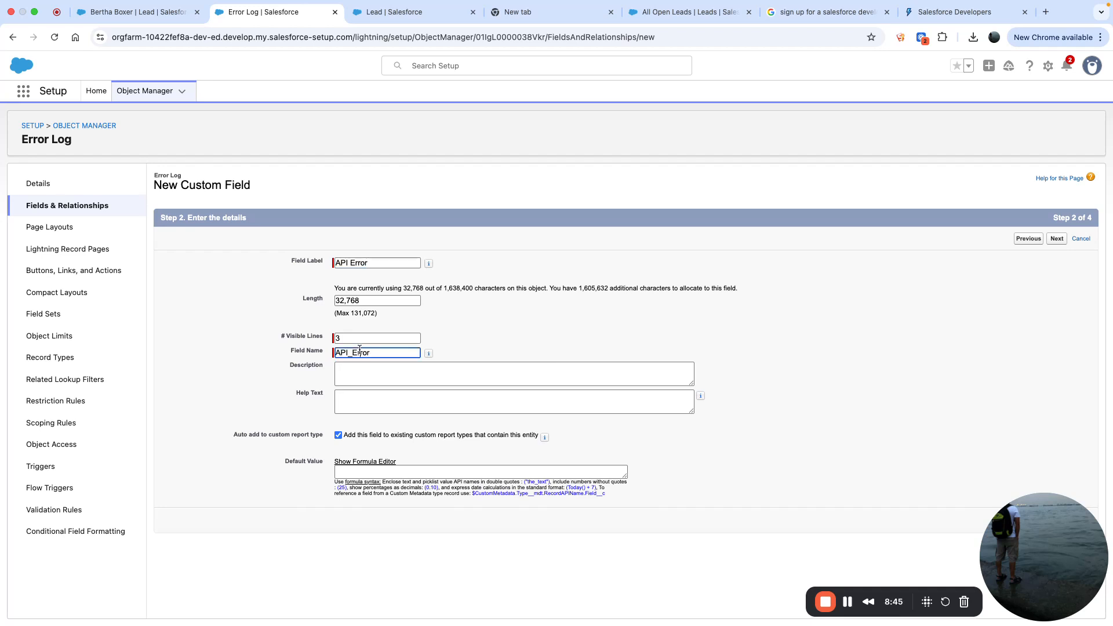
pyautogui.click(1056, 238)
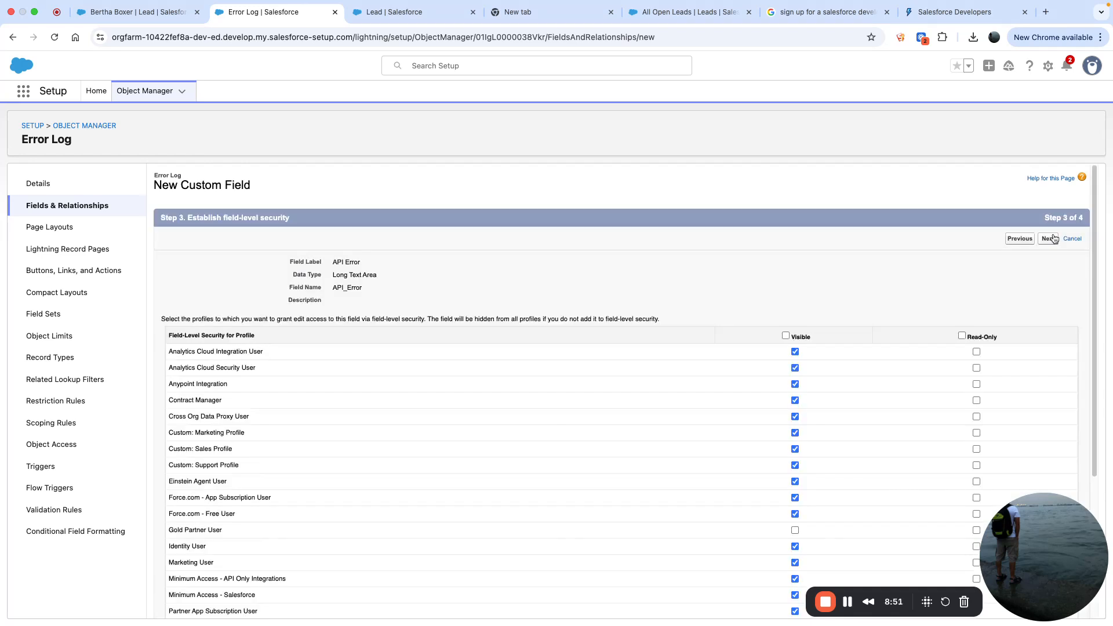
pyautogui.click(1055, 239)
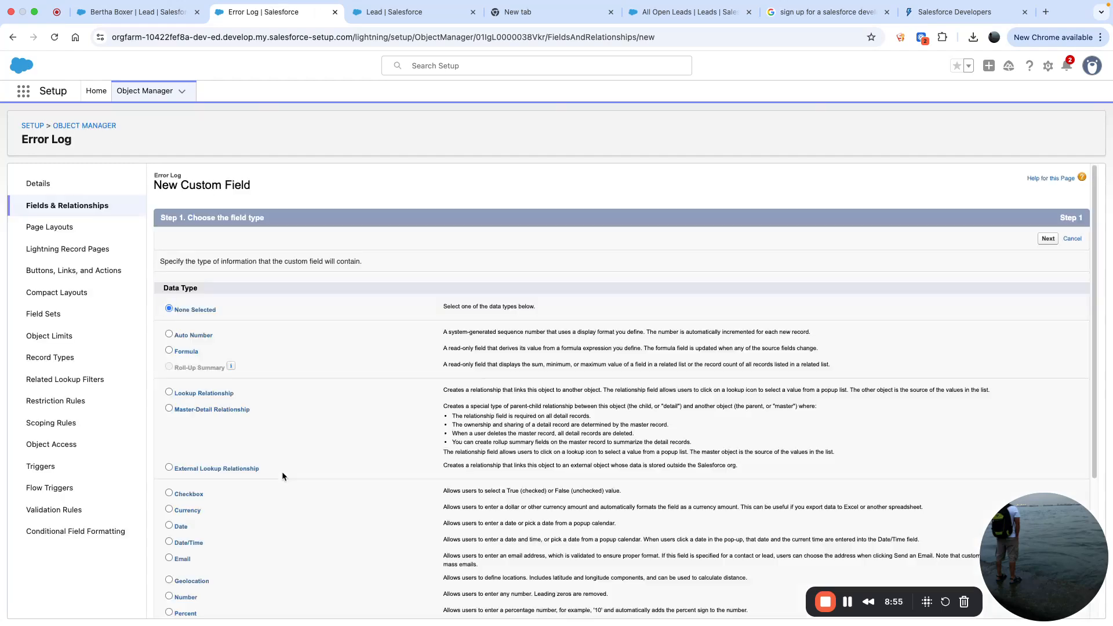
# Step: Start a Text field labelled Interface Name with a length of 50
pyautogui.scroll(-5, 247, 493)
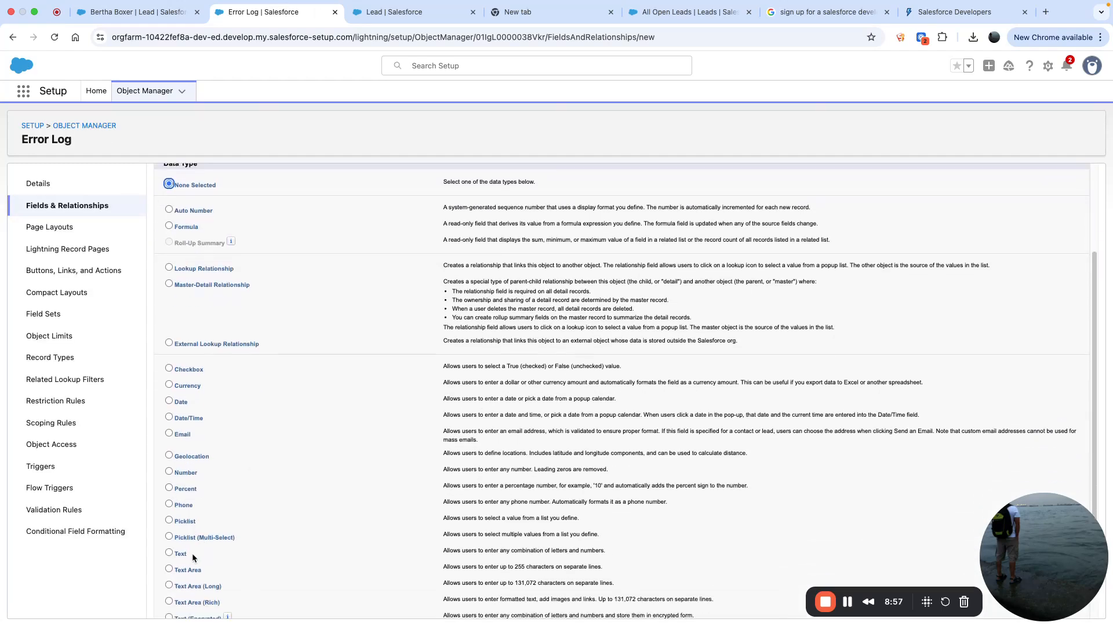
pyautogui.click(172, 552)
pyautogui.scroll(2, 984, 317)
pyautogui.scroll(3, 984, 316)
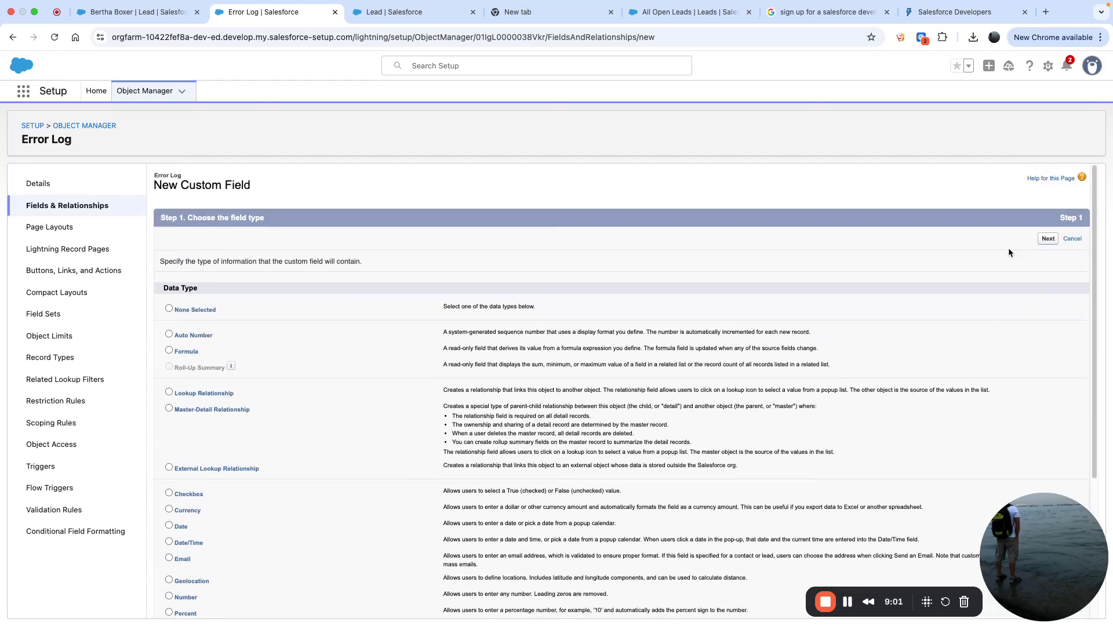
pyautogui.click(1049, 238)
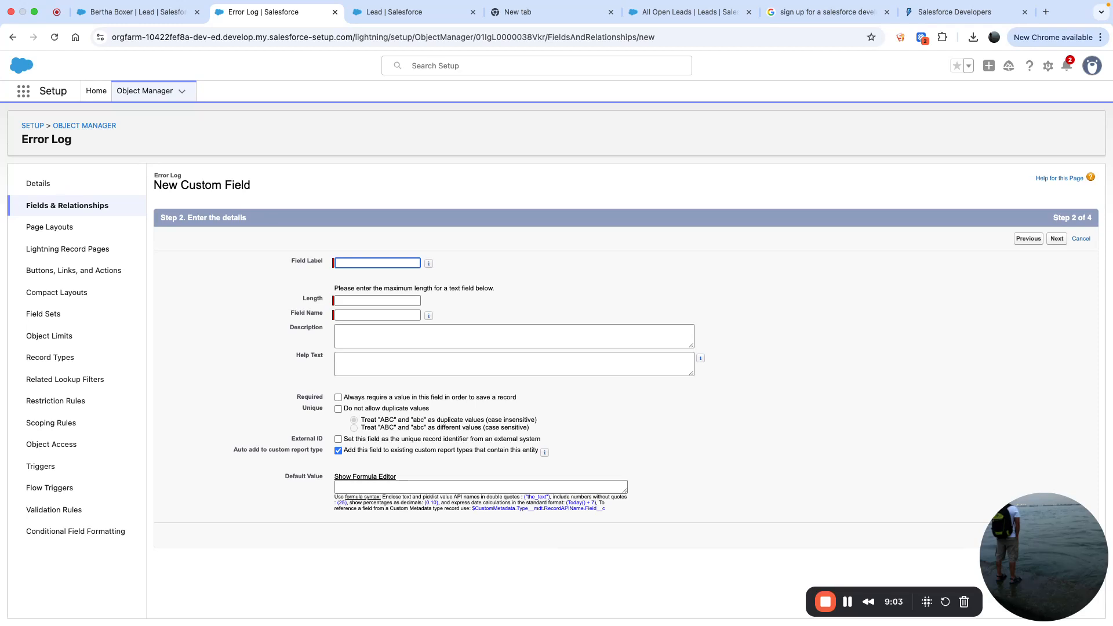
pyautogui.write('Interface Name')
pyautogui.click(383, 297)
pyautogui.write('50')
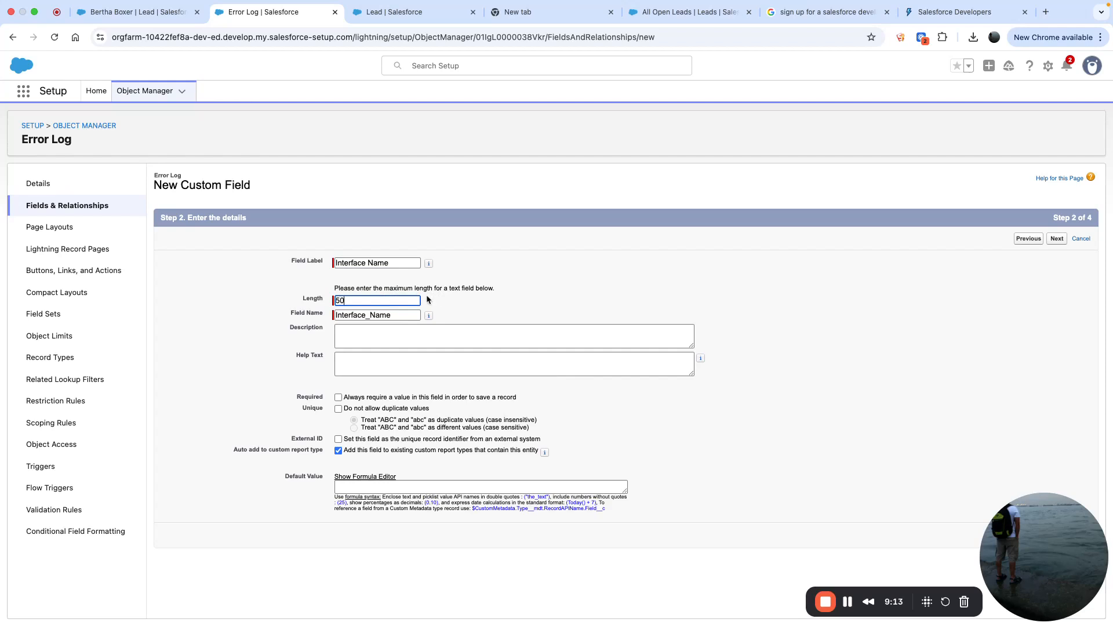
# Step: Save the Interface Name field with default visibility and layouts, starting another field
pyautogui.click(1059, 239)
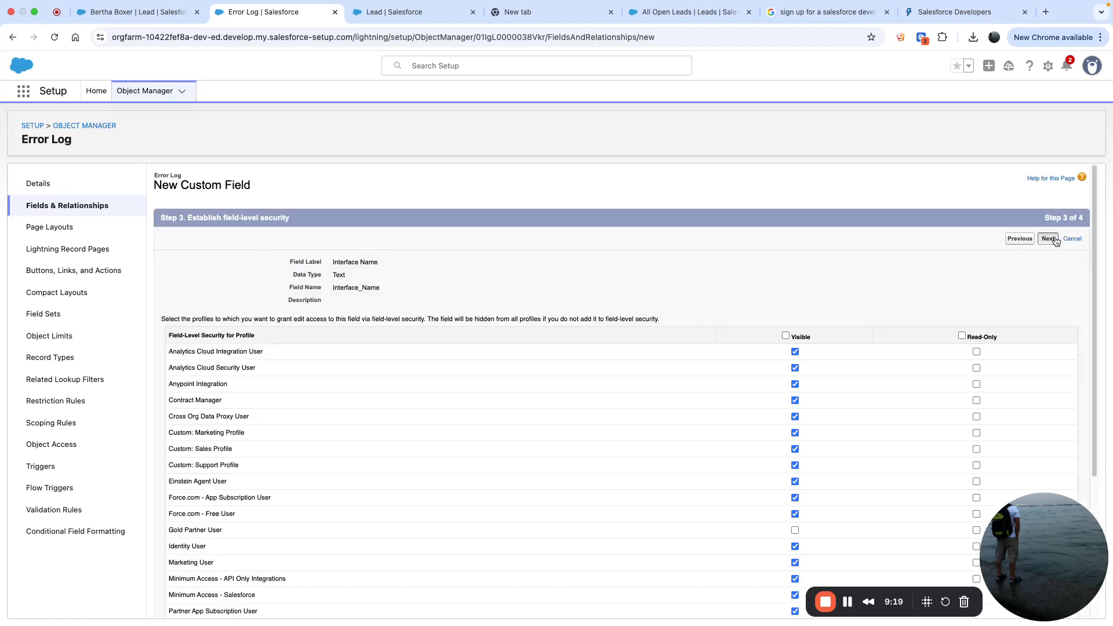
pyautogui.click(1056, 239)
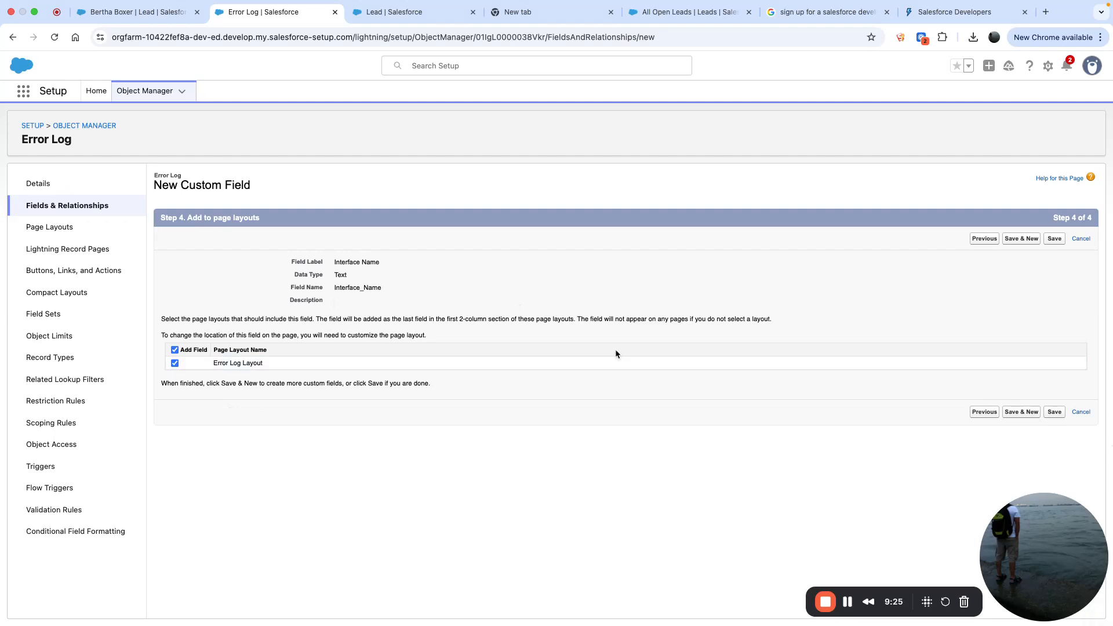
pyautogui.click(1027, 240)
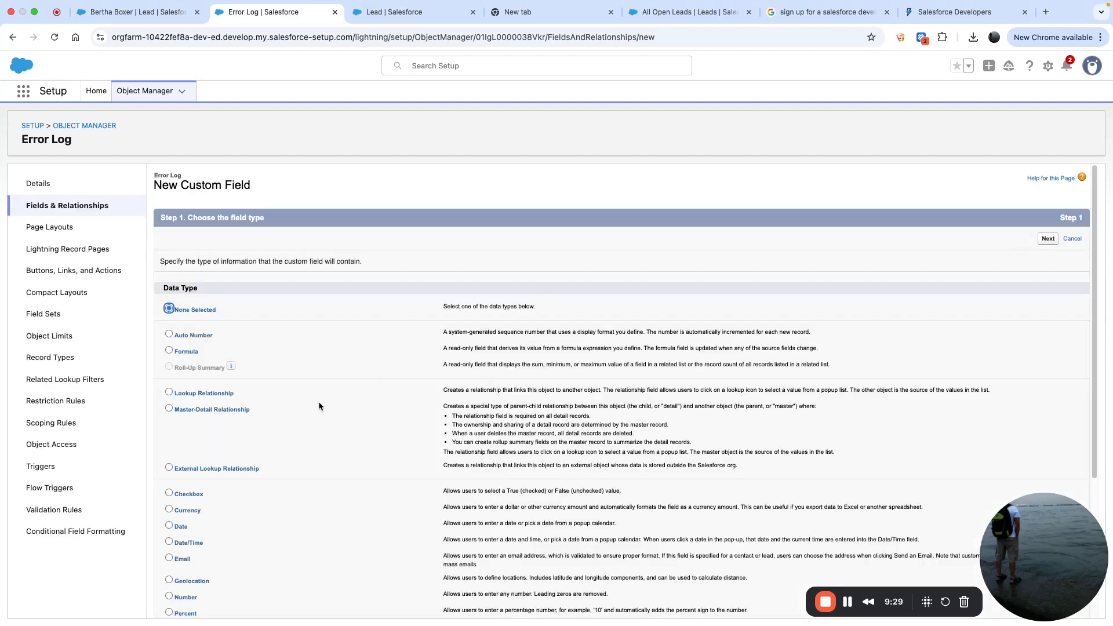
# Step: Start a Text field labelled Record ID with a length of 25
pyautogui.scroll(-1, 270, 518)
pyautogui.scroll(-2, 270, 518)
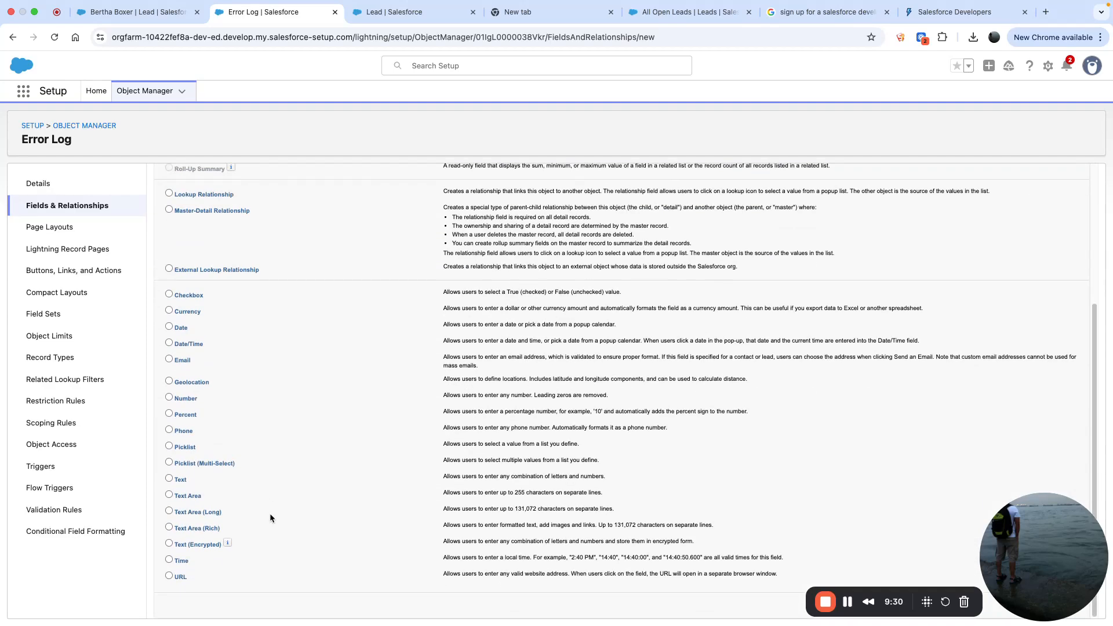
pyautogui.click(169, 478)
pyautogui.scroll(3, 986, 290)
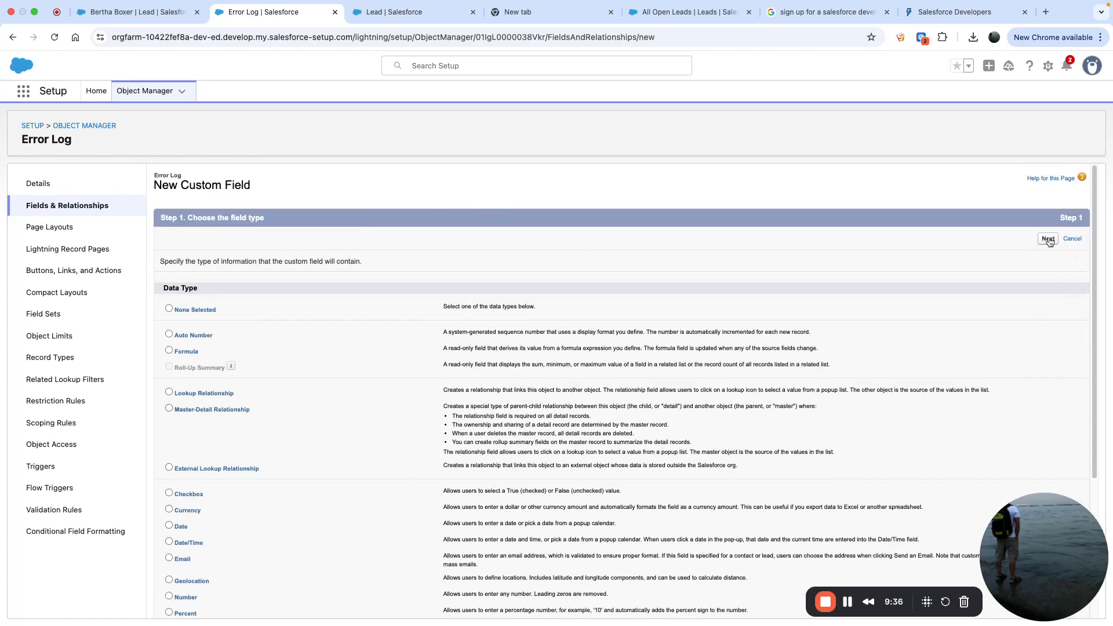
pyautogui.click(1049, 239)
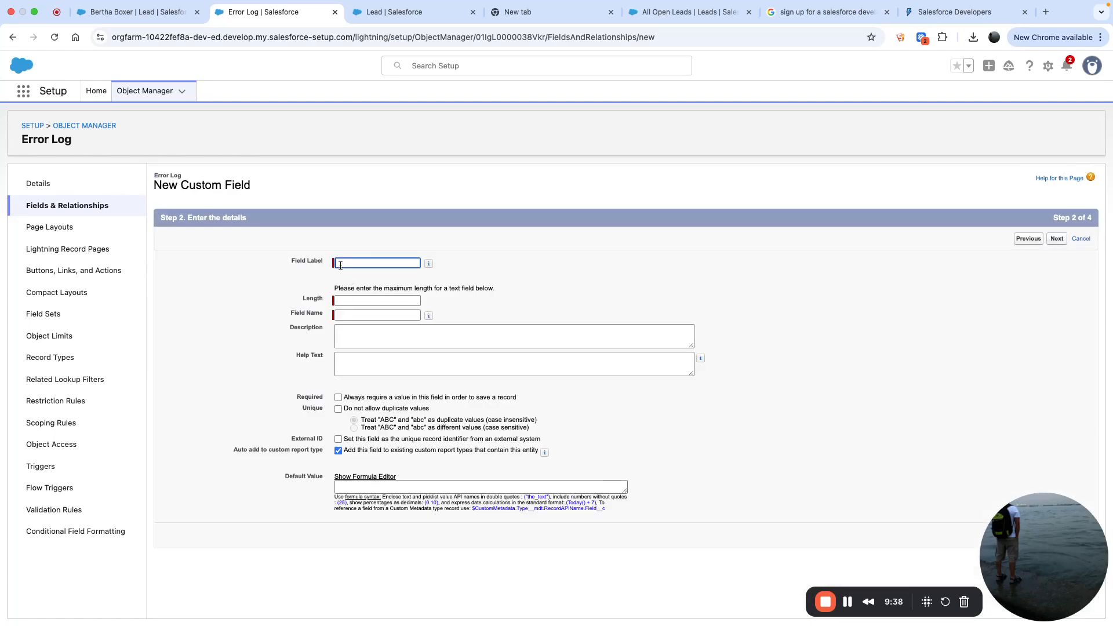
pyautogui.write('Record ID')
pyautogui.click(338, 302)
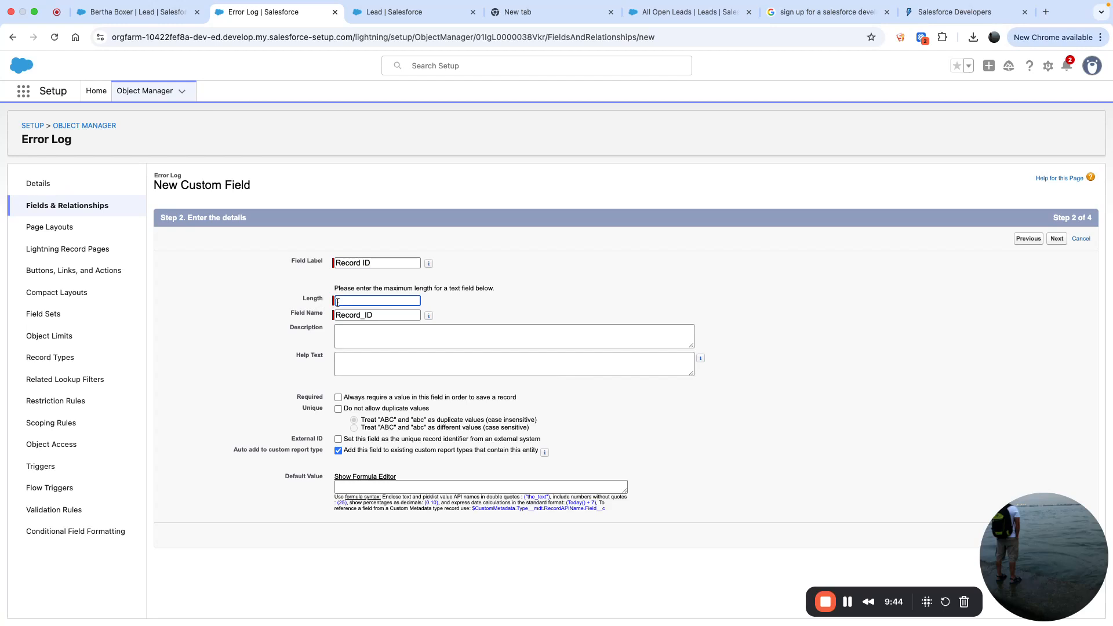
pyautogui.write('25')
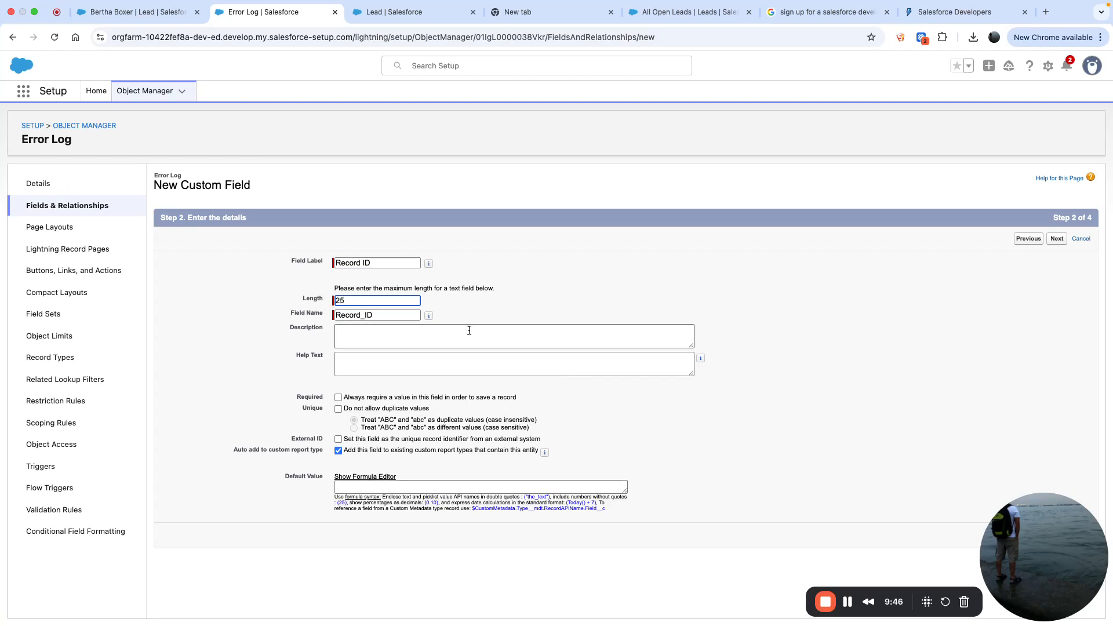
pyautogui.click(988, 320)
# Step: Save the Record ID field with default visibility and page layout and finish adding fields
pyautogui.click(1058, 239)
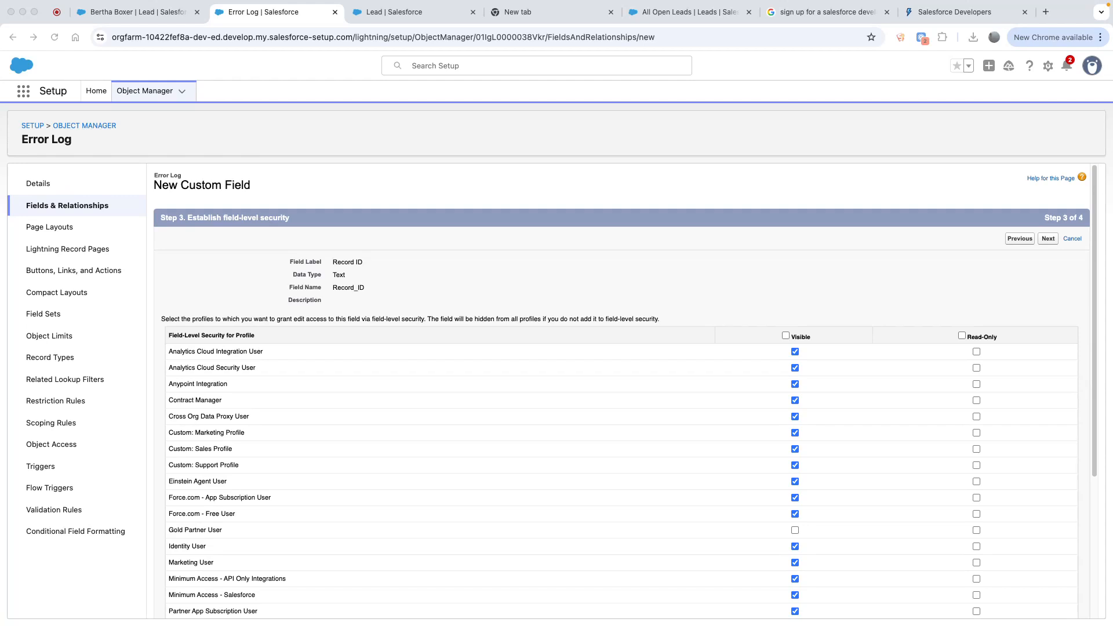
pyautogui.click(1045, 241)
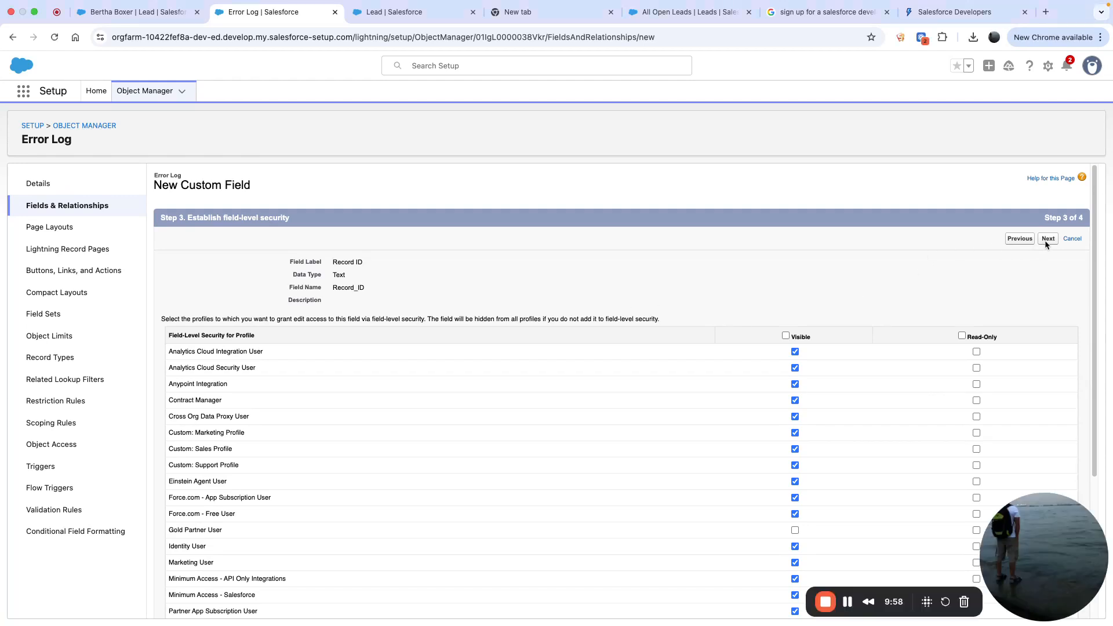
pyautogui.click(1053, 242)
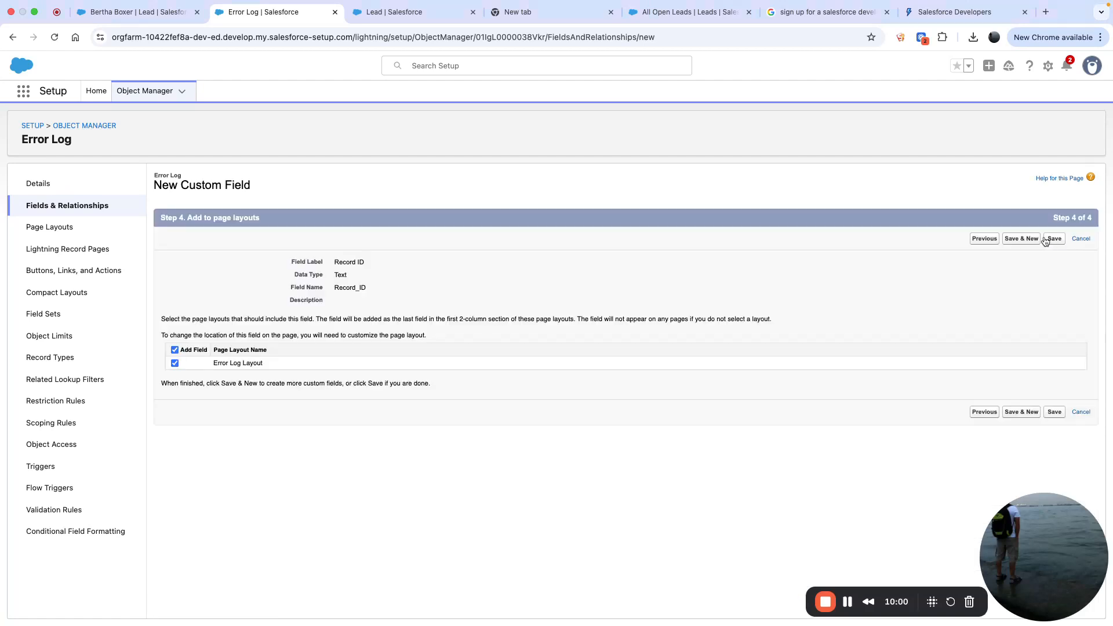
pyautogui.click(1055, 239)
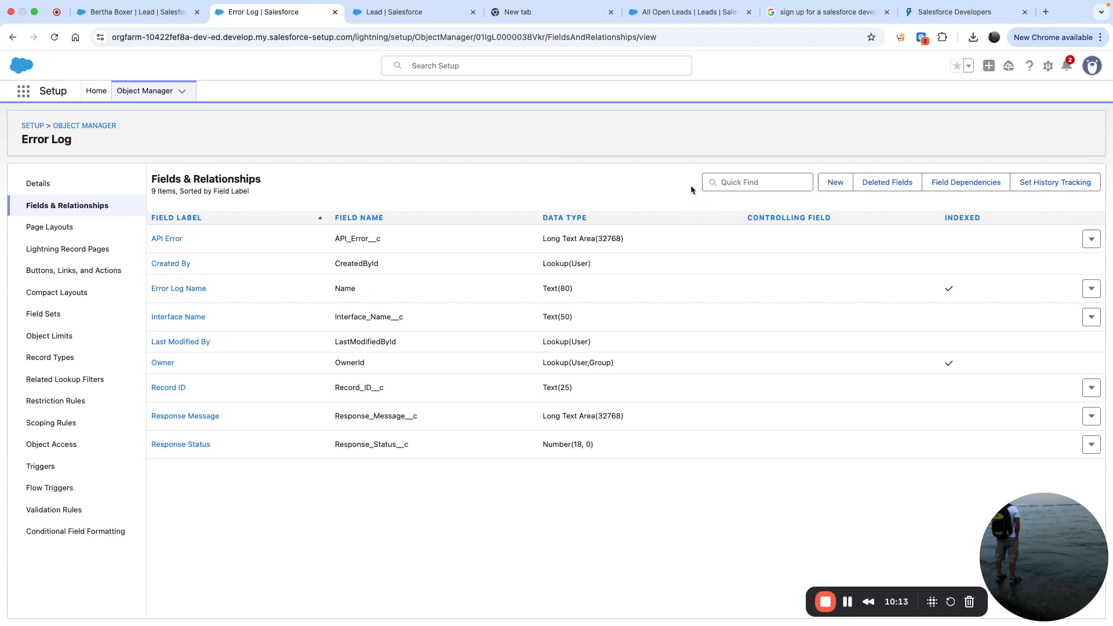
# Step: Close the Google search and Salesforce Developers browser tabs and return to the Error Log tab
pyautogui.click(824, 11)
pyautogui.click(887, 12)
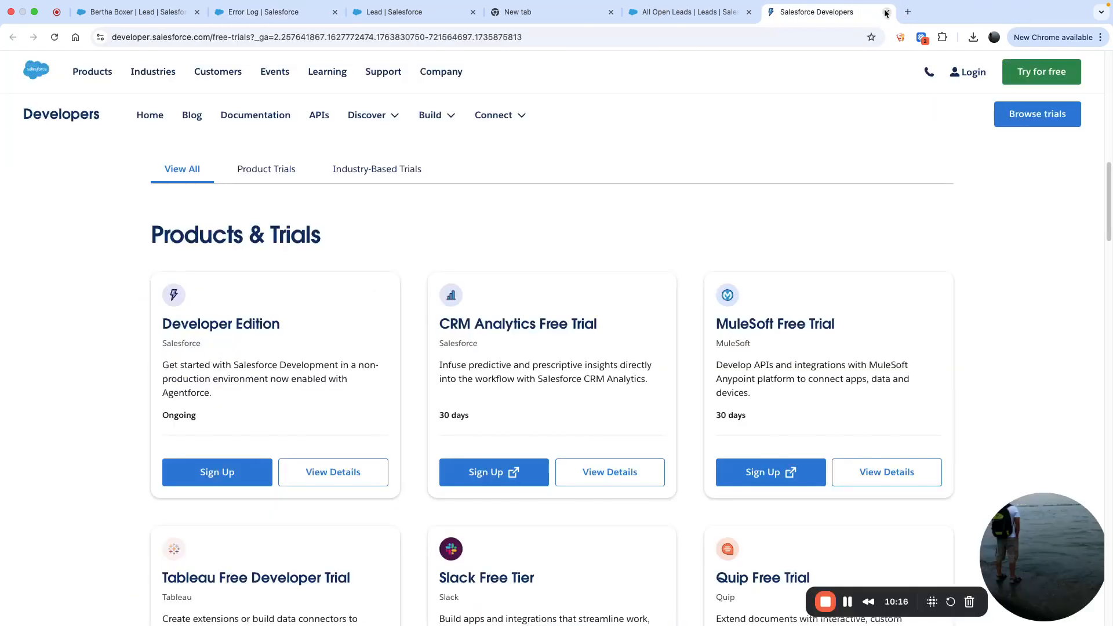
pyautogui.click(886, 12)
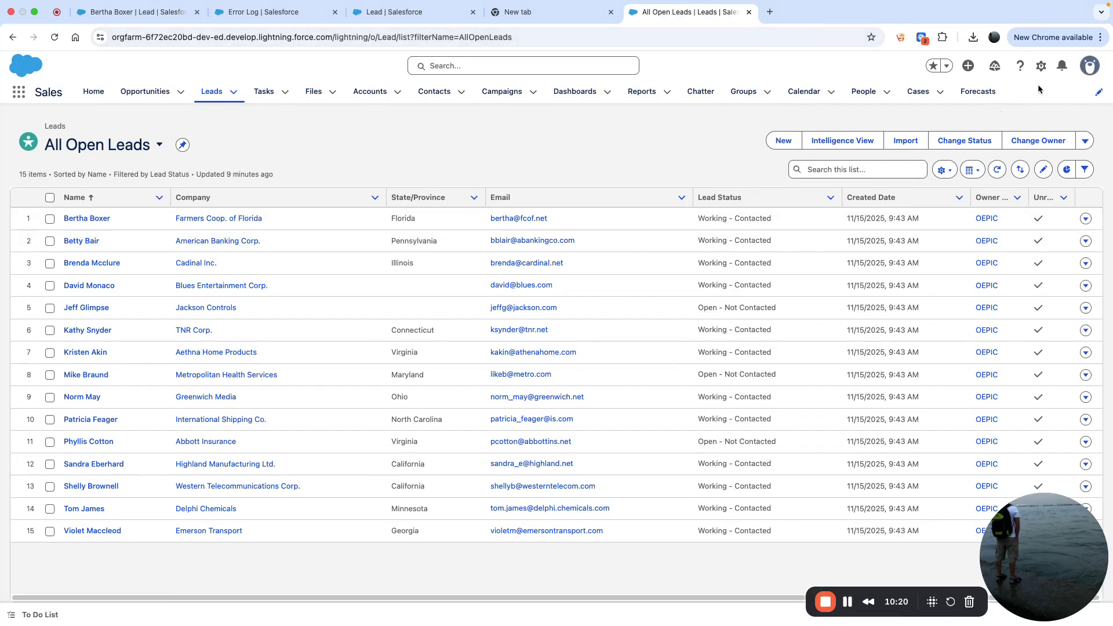
pyautogui.click(1041, 66)
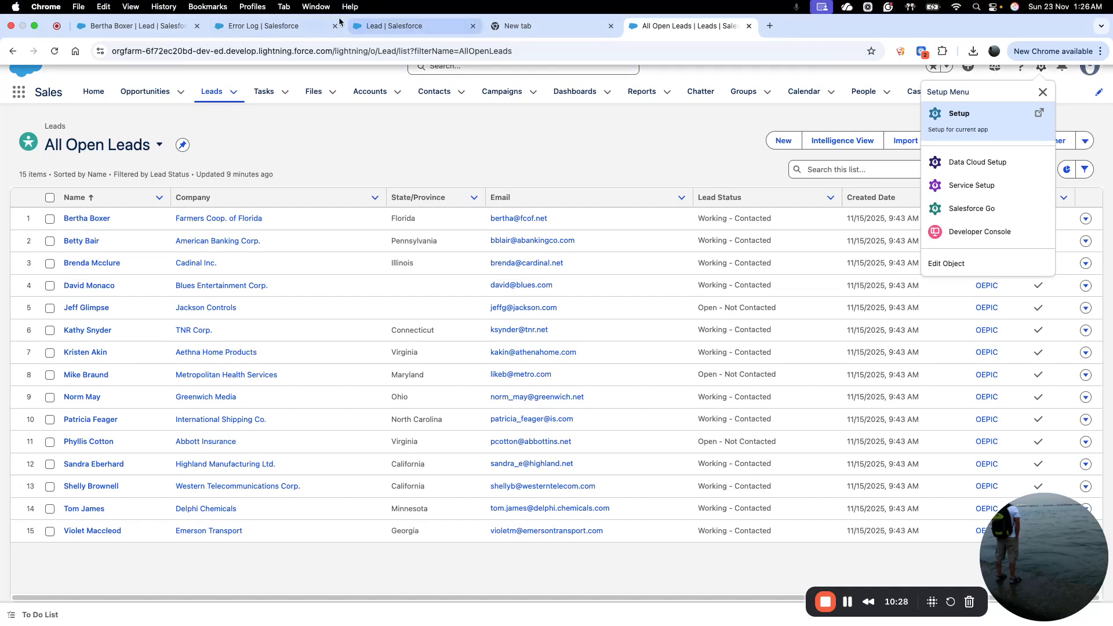
pyautogui.click(265, 29)
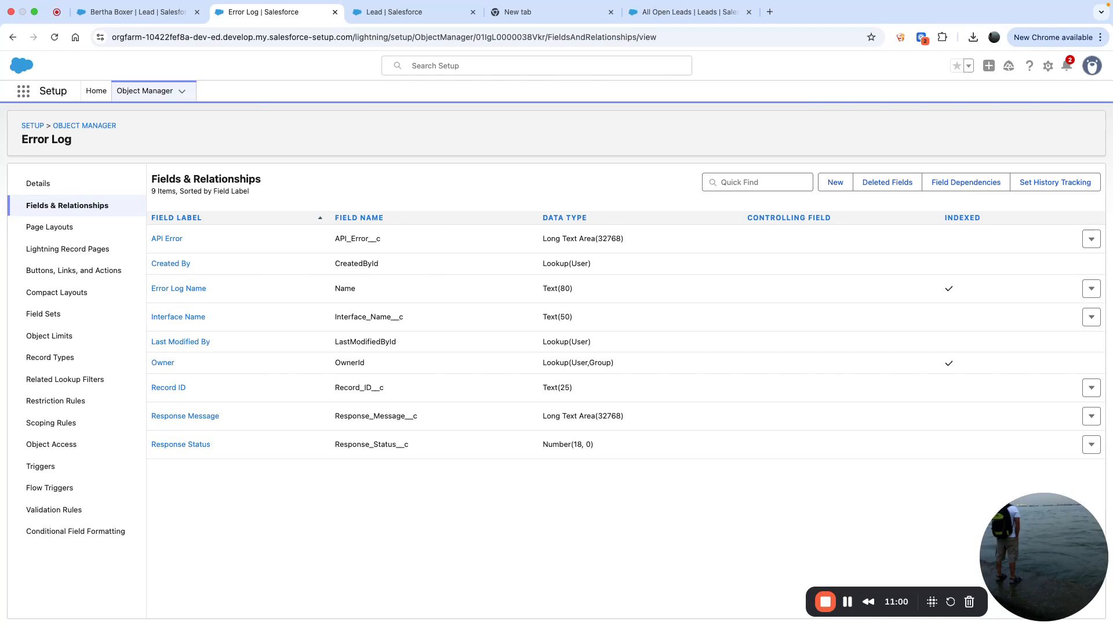
# Step: Open the Lead object's fields in Object Manager to review its External ID field
pyautogui.click(53, 127)
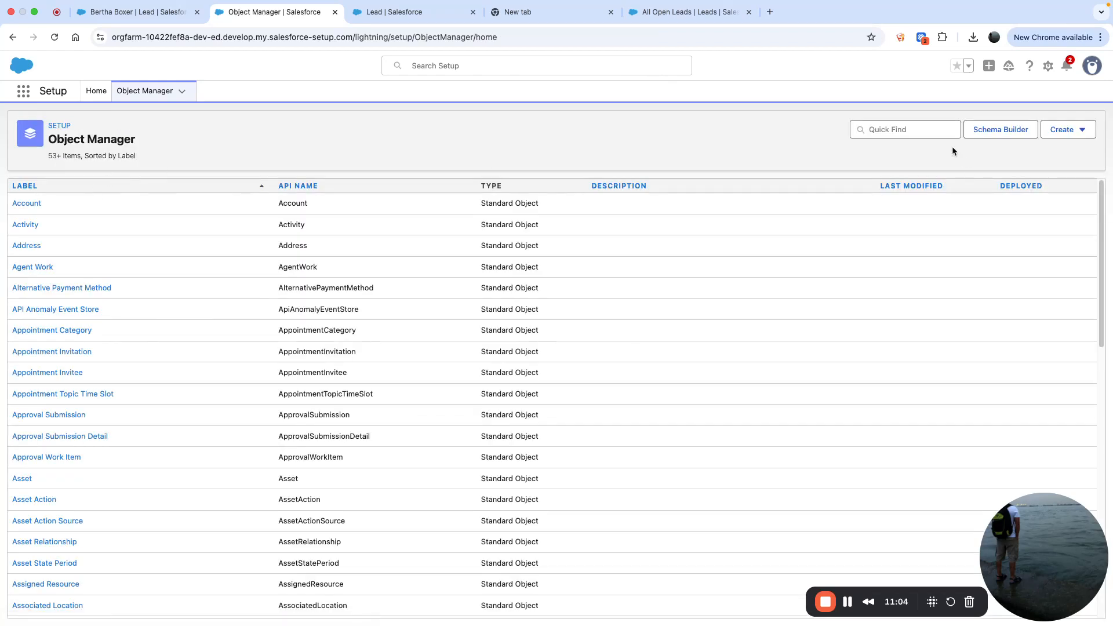
pyautogui.click(913, 130)
pyautogui.write('lead')
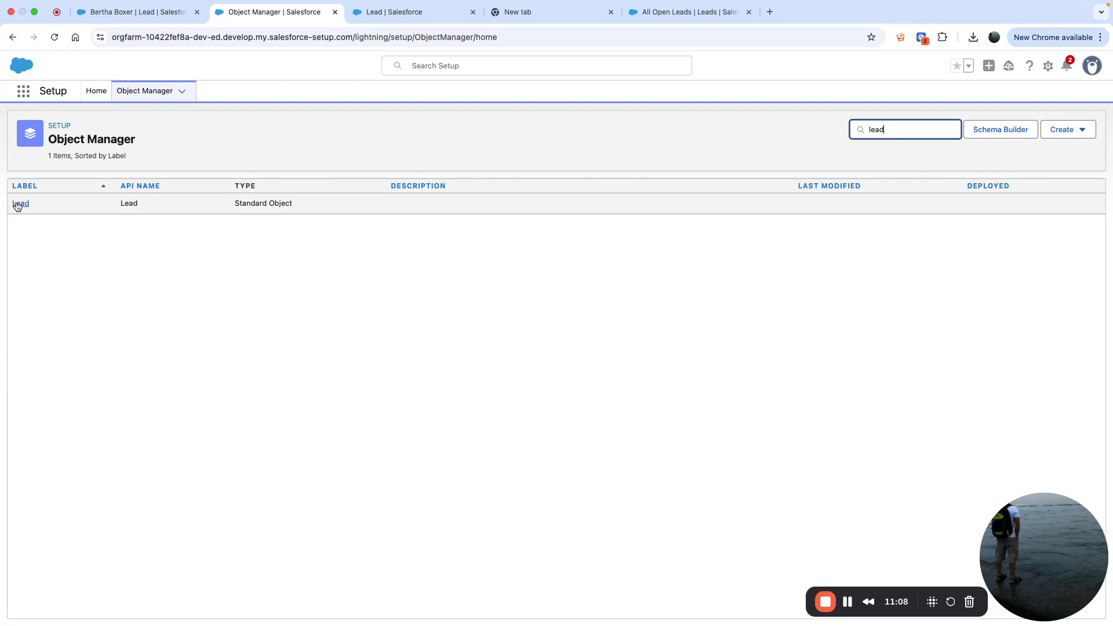
pyautogui.click(18, 204)
pyautogui.click(35, 203)
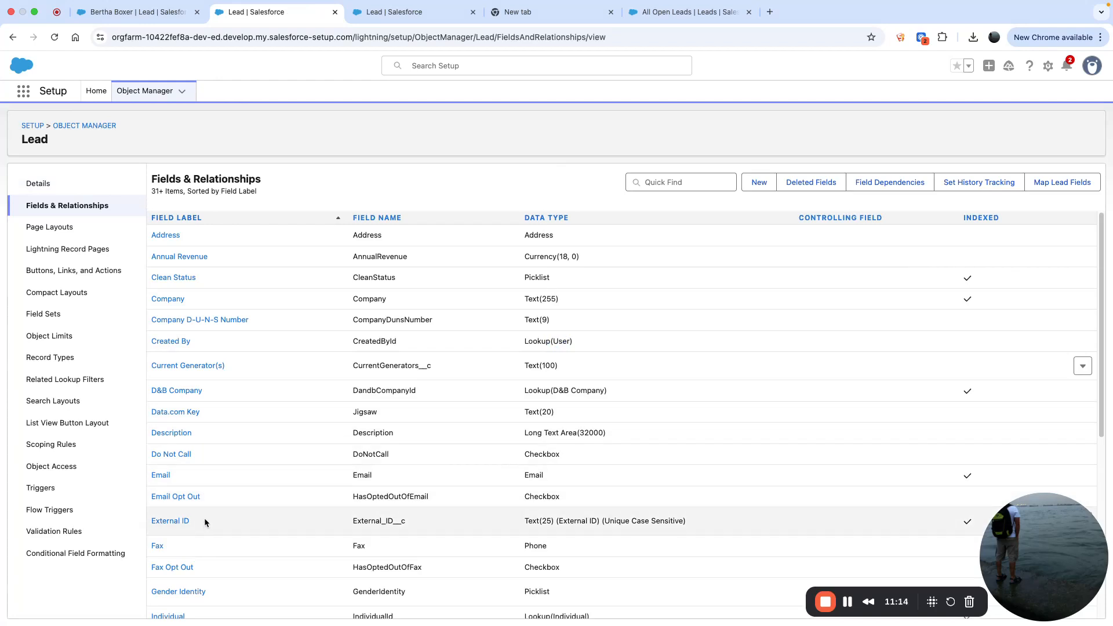
pyautogui.click(825, 602)
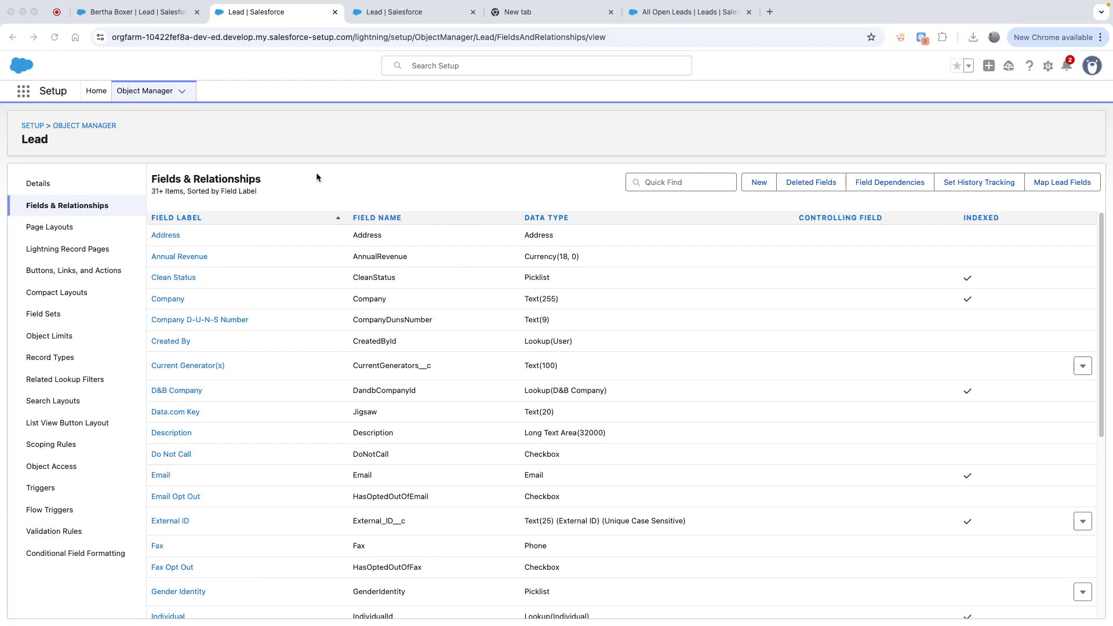
# Step: Switch between browser tabs to compare the first org's Lead record with the second org's open leads list
pyautogui.click(142, 13)
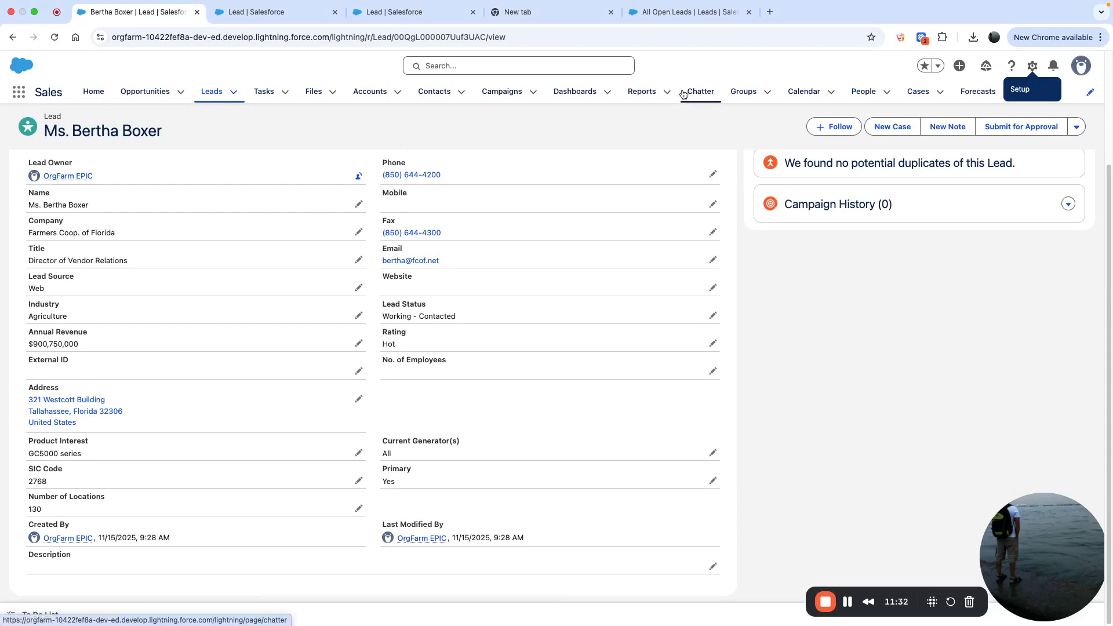
pyautogui.click(686, 18)
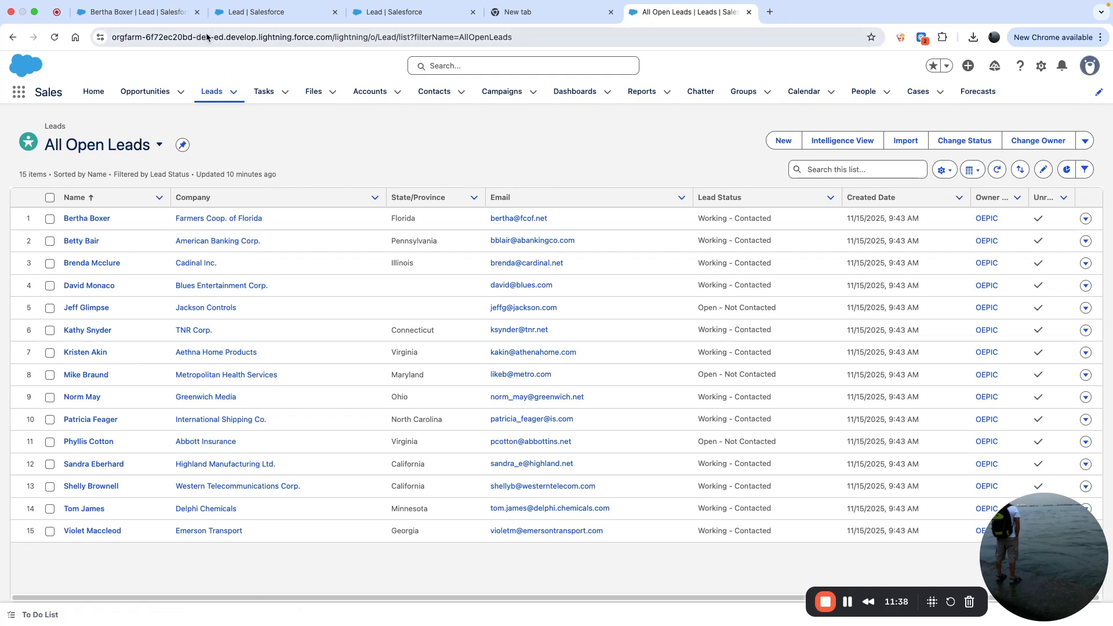
pyautogui.click(261, 11)
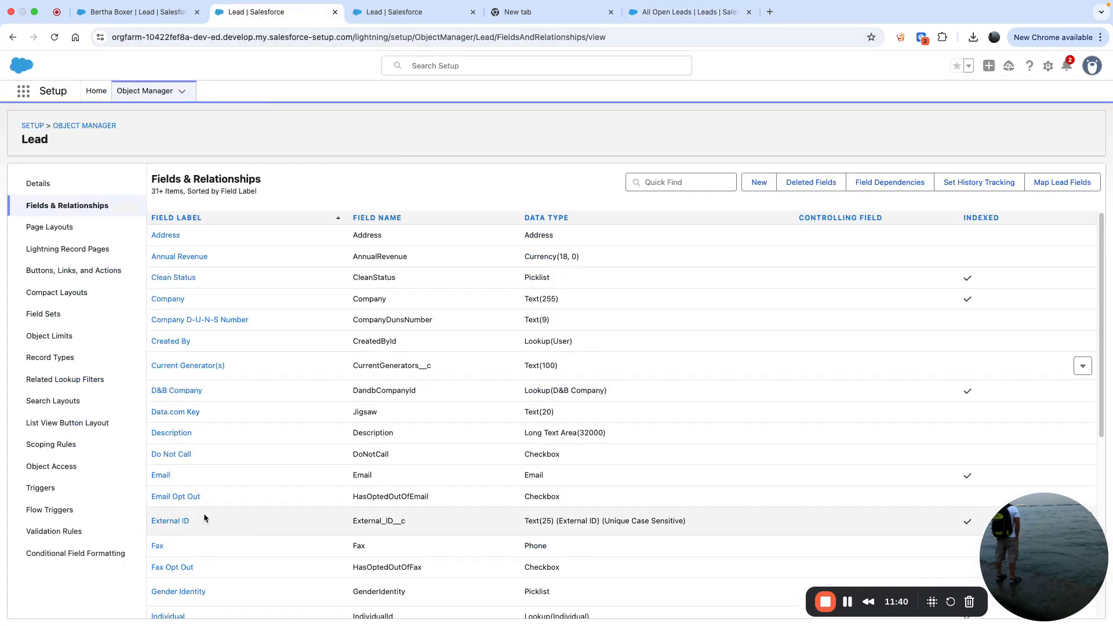
pyautogui.click(670, 16)
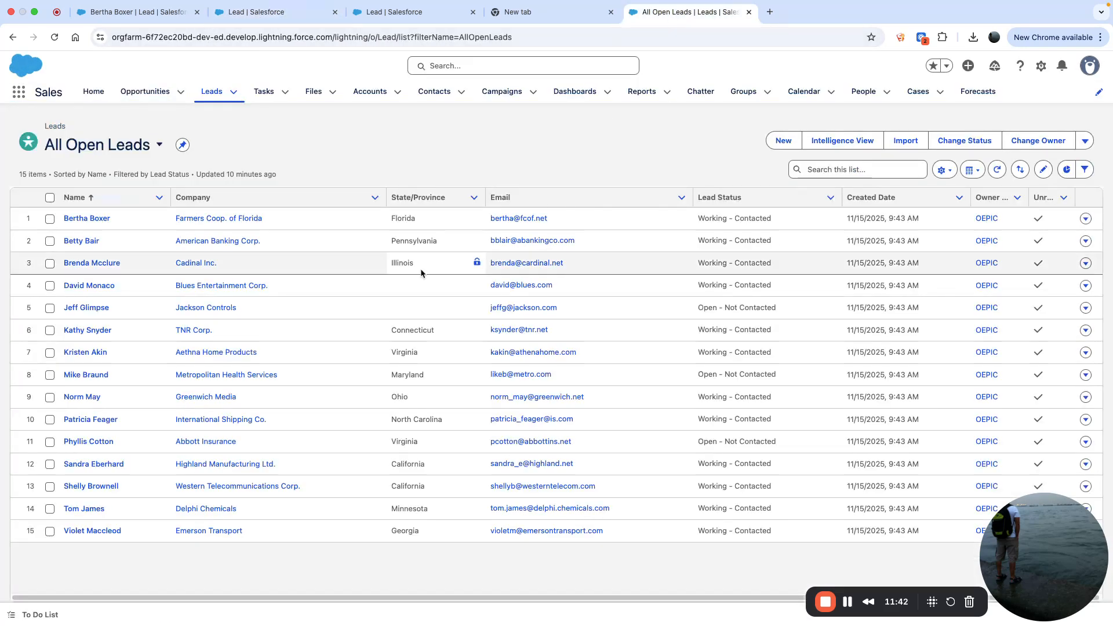
# Step: In the second org, open Setup, find the Lead object in Object Manager and close the Guidance Center panel
pyautogui.click(1041, 66)
pyautogui.click(958, 116)
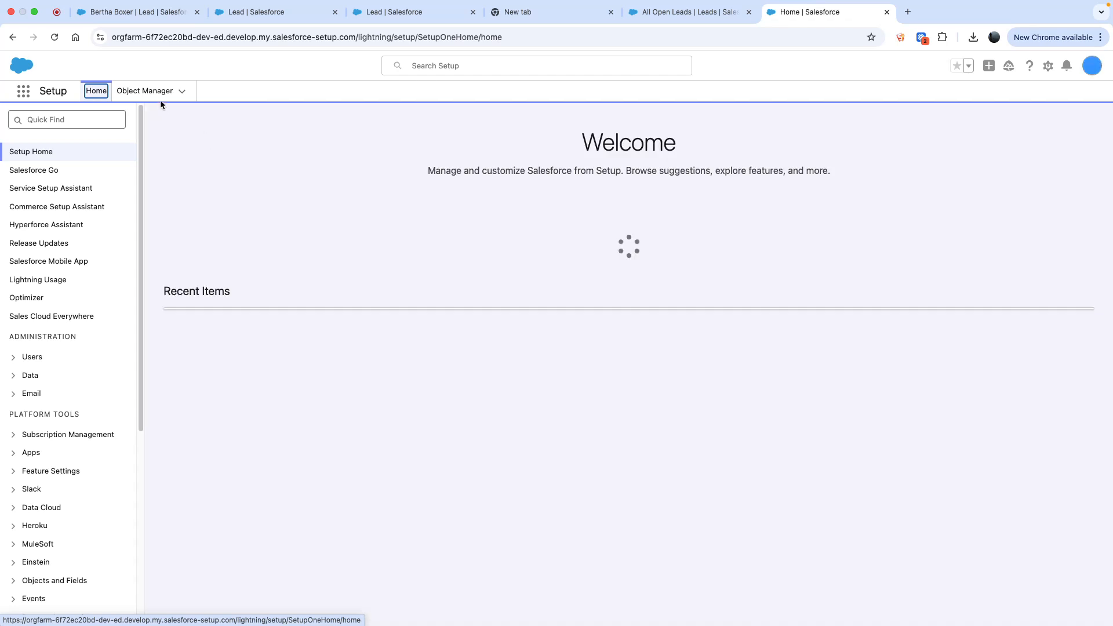
pyautogui.click(153, 94)
pyautogui.click(910, 126)
pyautogui.write('lead')
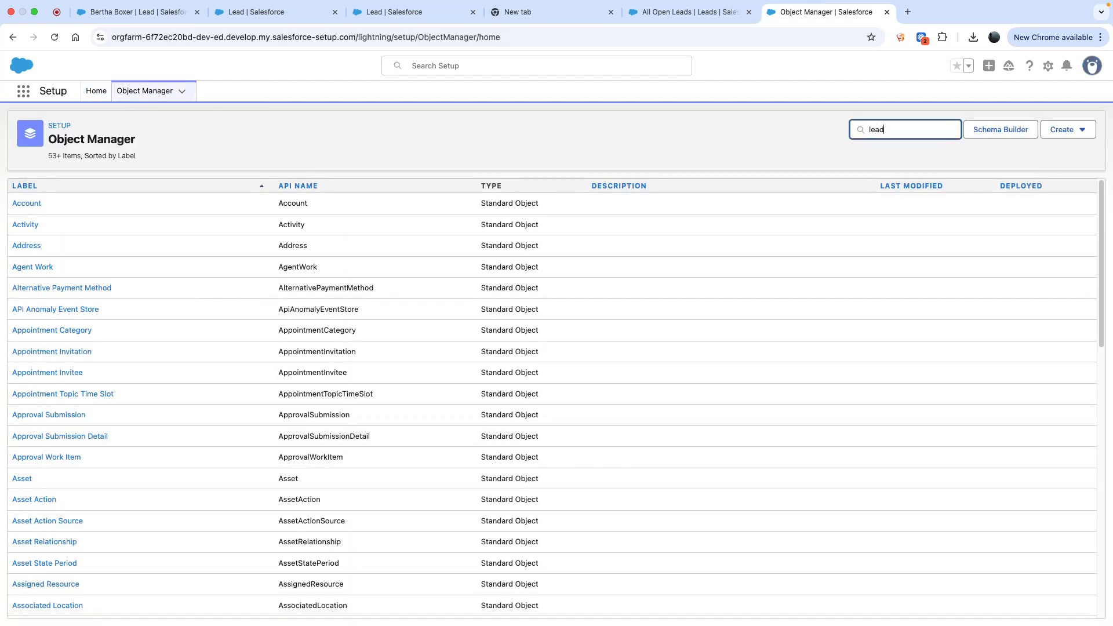
pyautogui.click(21, 202)
pyautogui.click(35, 206)
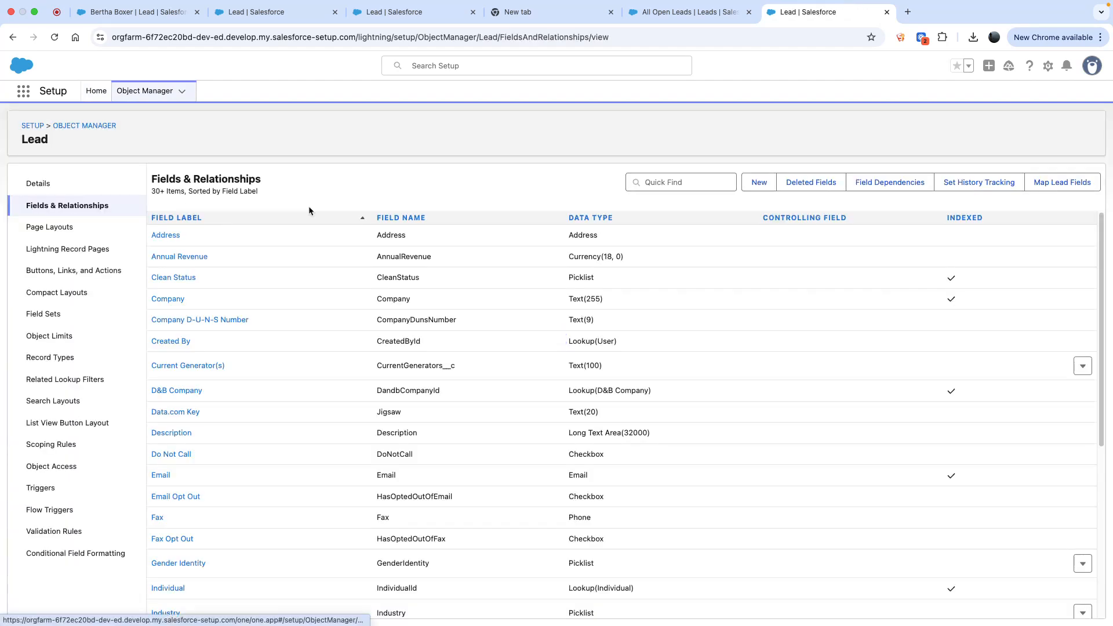
pyautogui.click(668, 188)
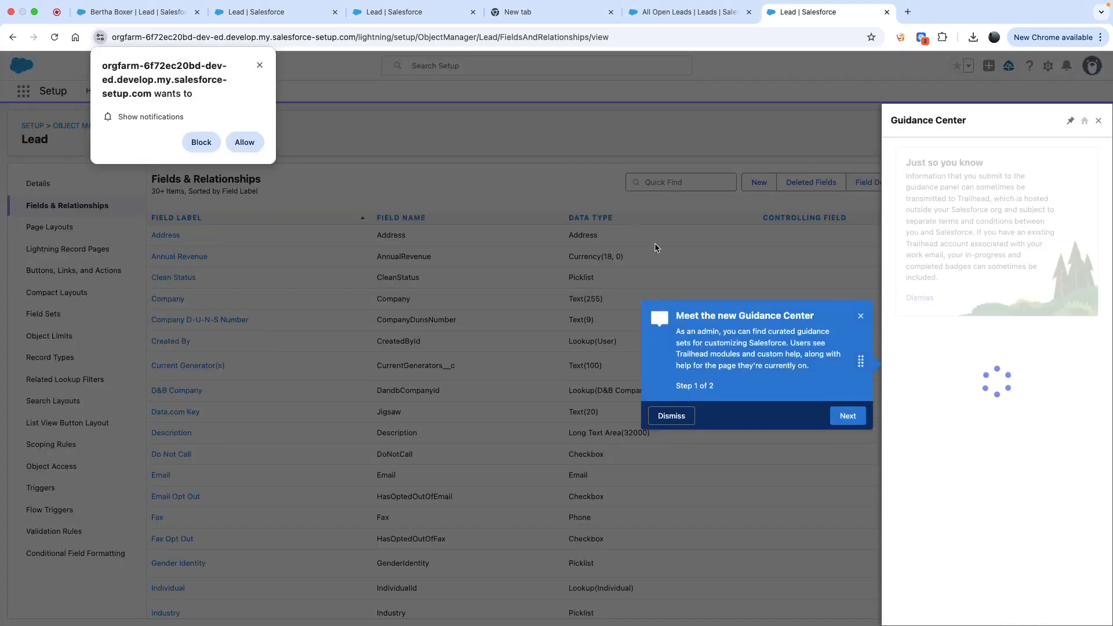
pyautogui.click(672, 416)
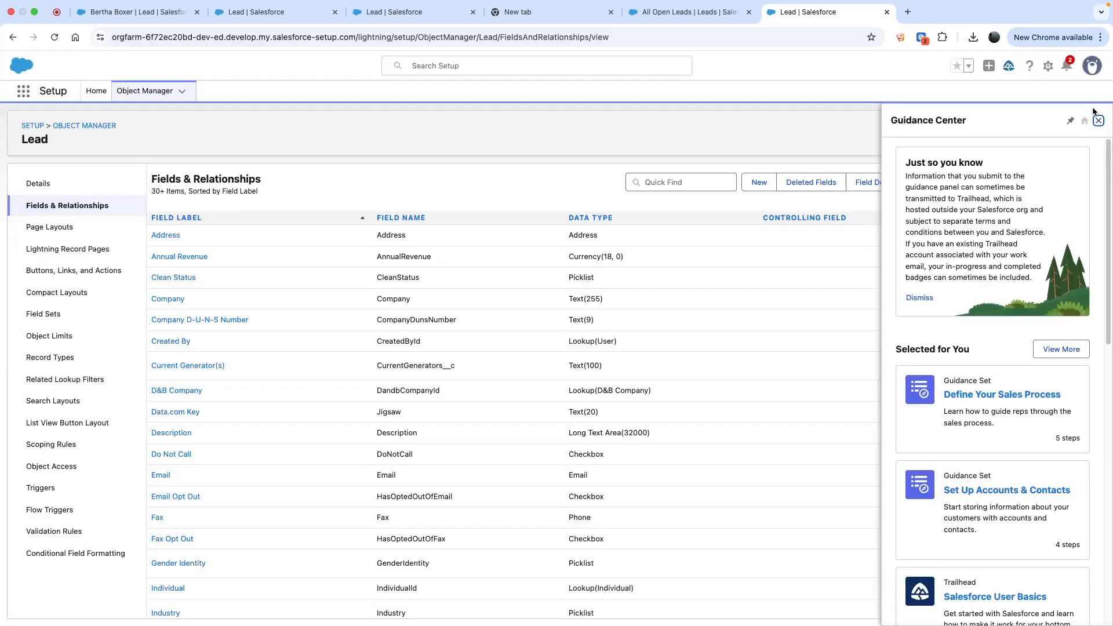
pyautogui.click(1099, 124)
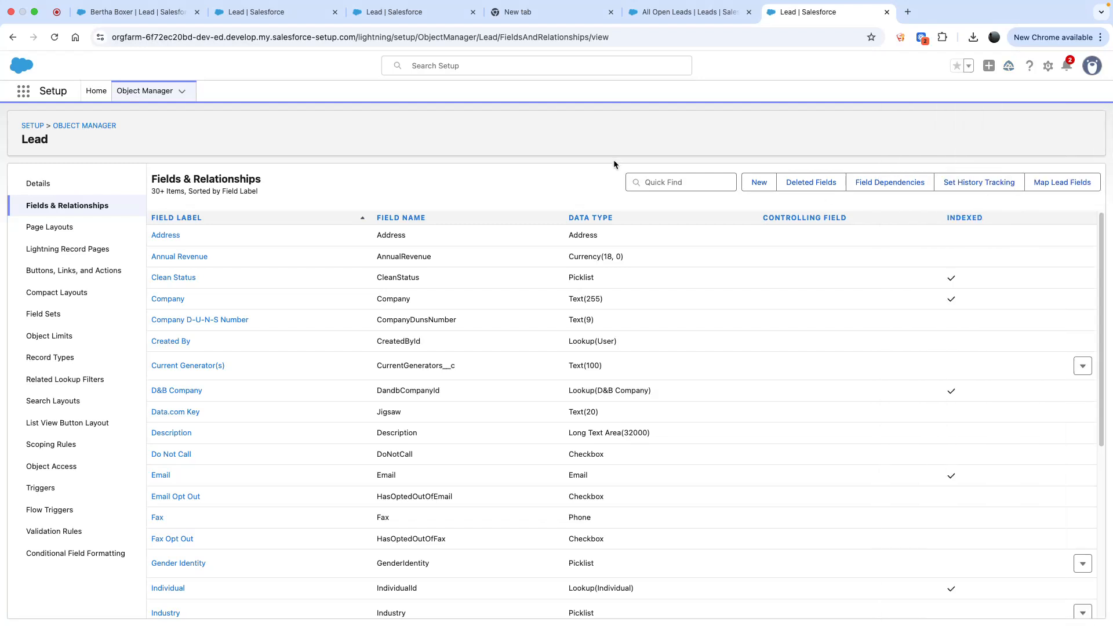
# Step: Start a new Text field on Lead labelled External ID with a length of 25
pyautogui.click(754, 183)
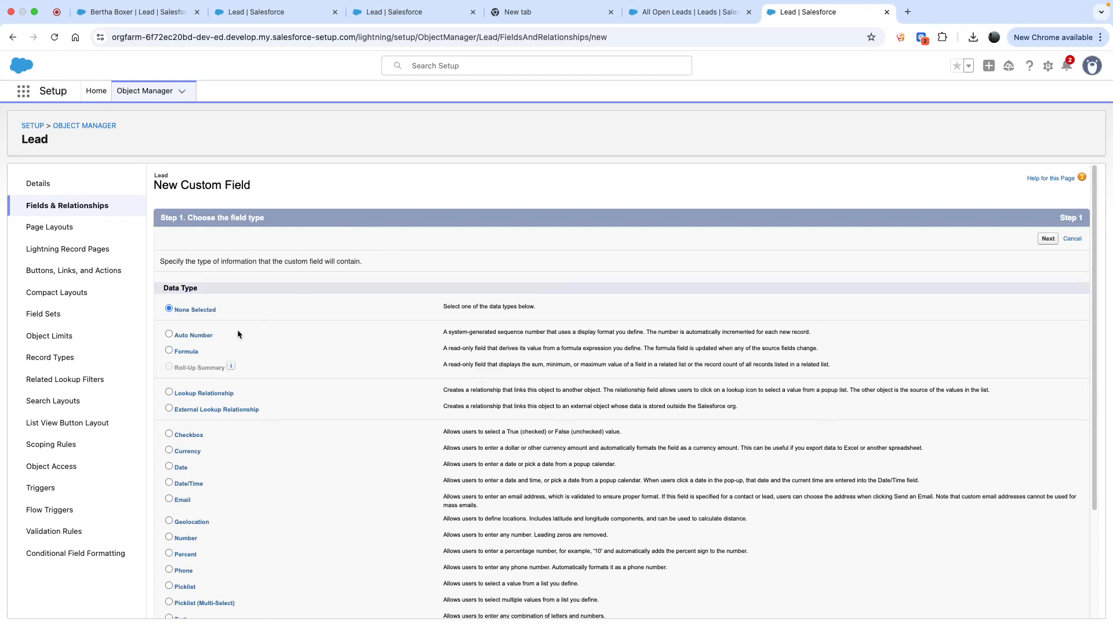
pyautogui.scroll(-2, 168, 541)
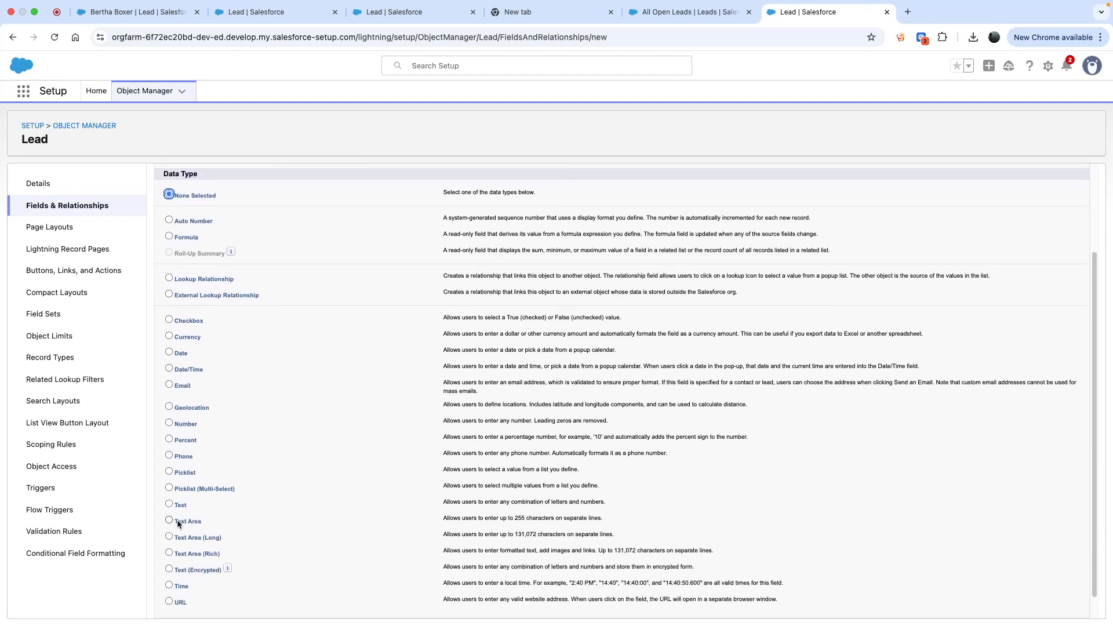
pyautogui.click(170, 504)
pyautogui.scroll(2, 1000, 336)
pyautogui.click(1037, 218)
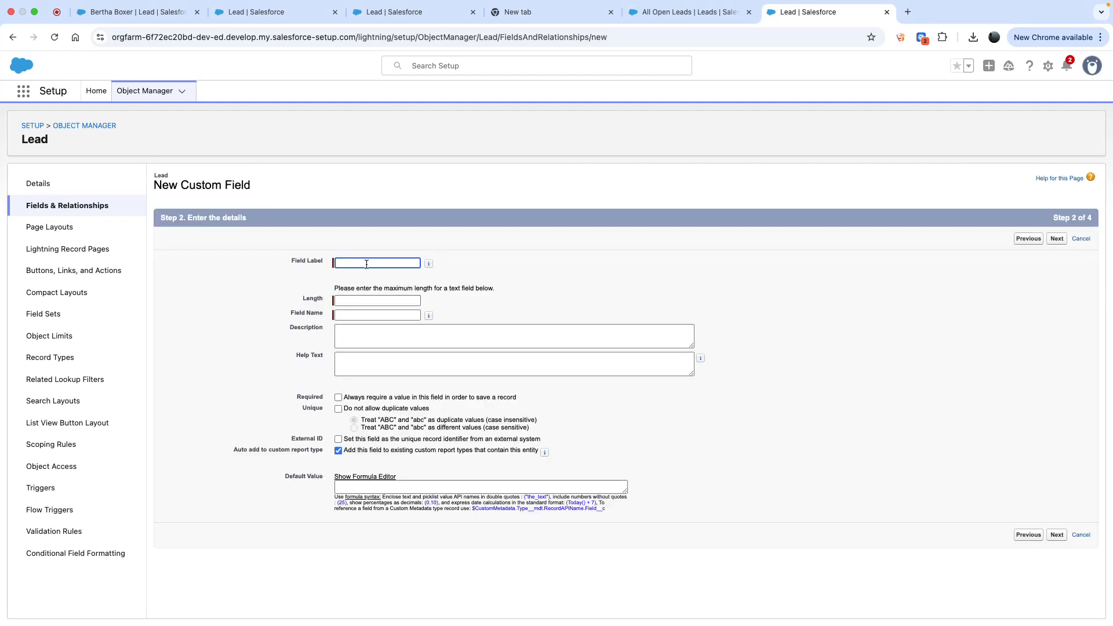
pyautogui.write('External ID')
pyautogui.click(372, 301)
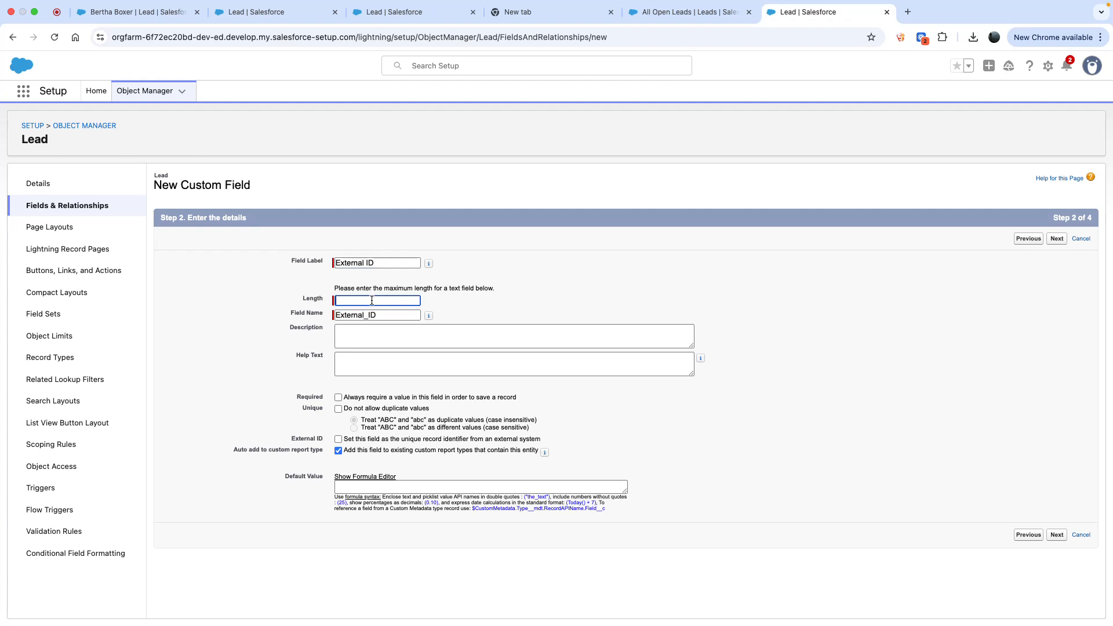
pyautogui.write('25')
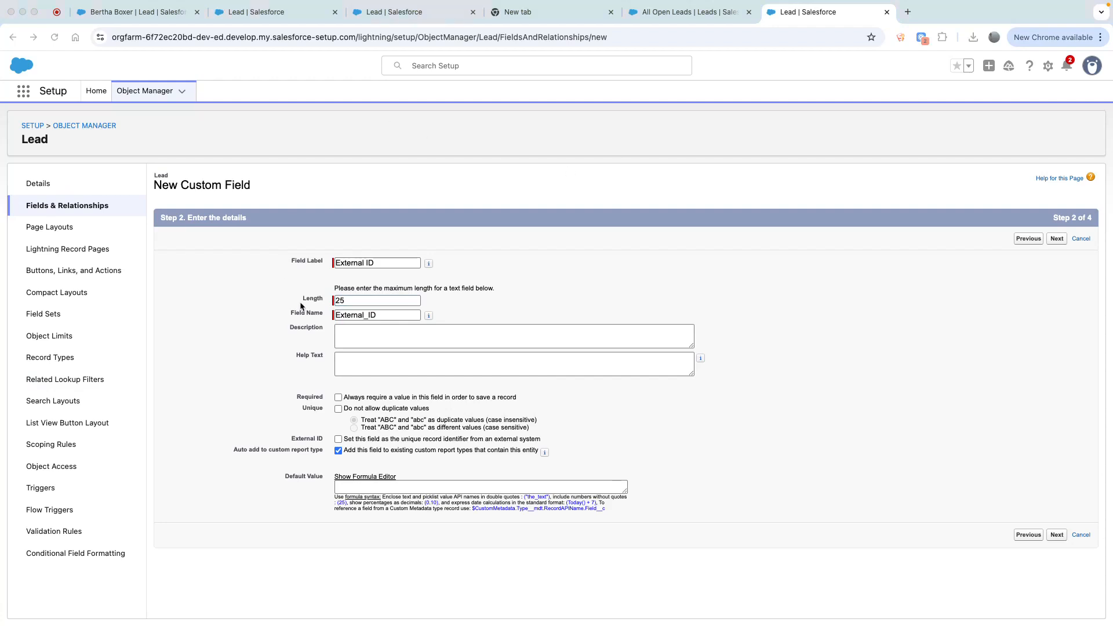
# Step: Change the field label to External ID S2S Org 1 and the field name to External_ID_S2S_Org_1
pyautogui.moveTo(385, 263); pyautogui.dragTo(339, 263)
pyautogui.write('External ID S2S Org 1')
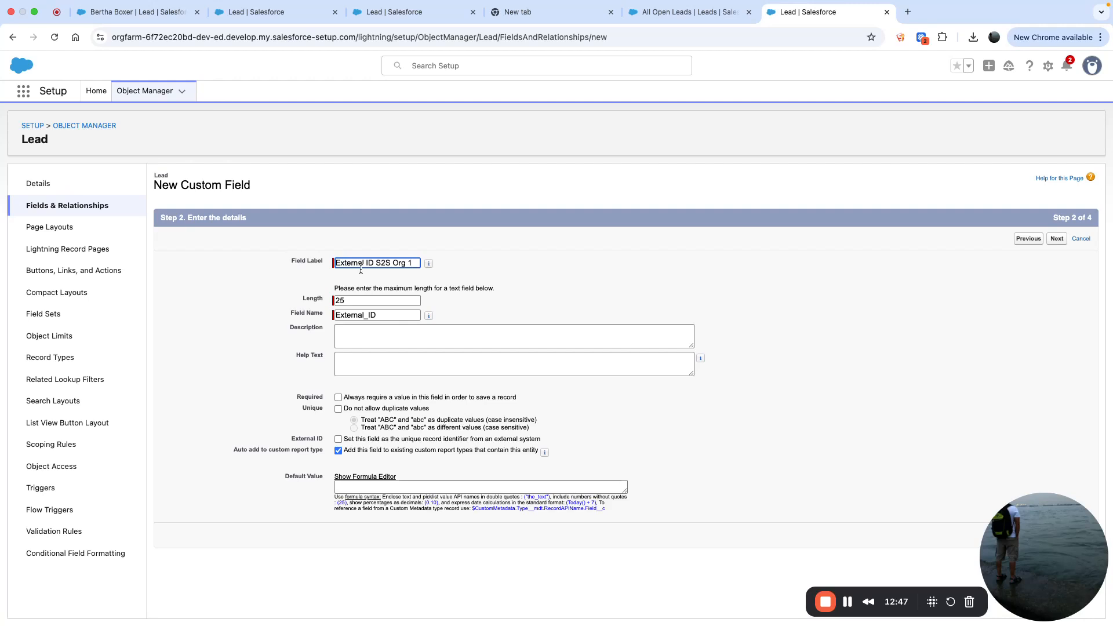
pyautogui.moveTo(386, 316); pyautogui.dragTo(336, 314)
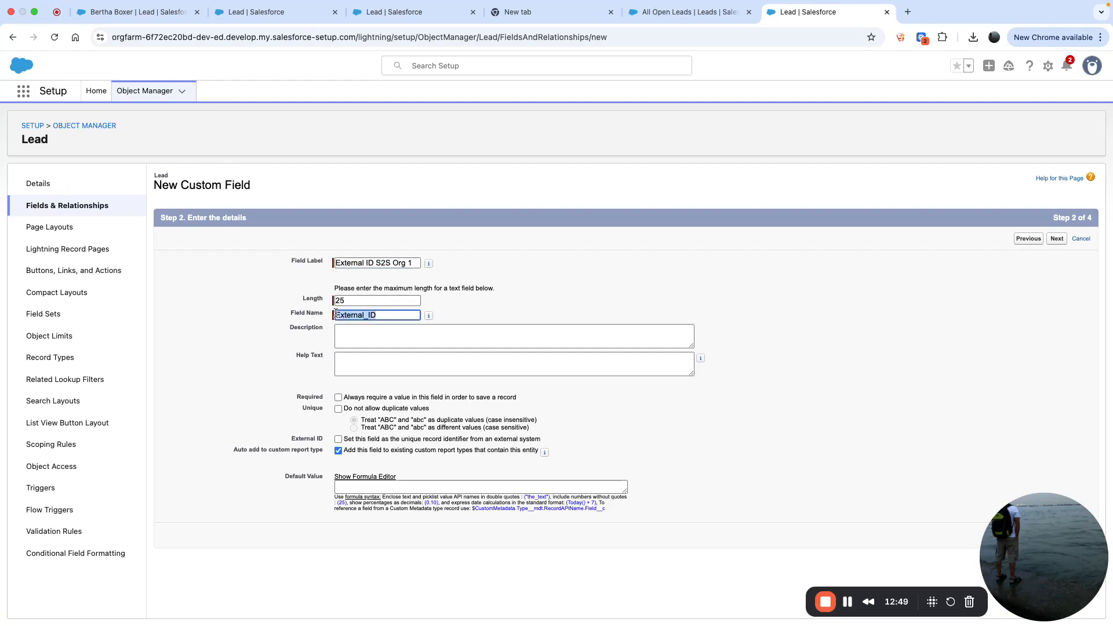
pyautogui.write('External ID S2S Org 1')
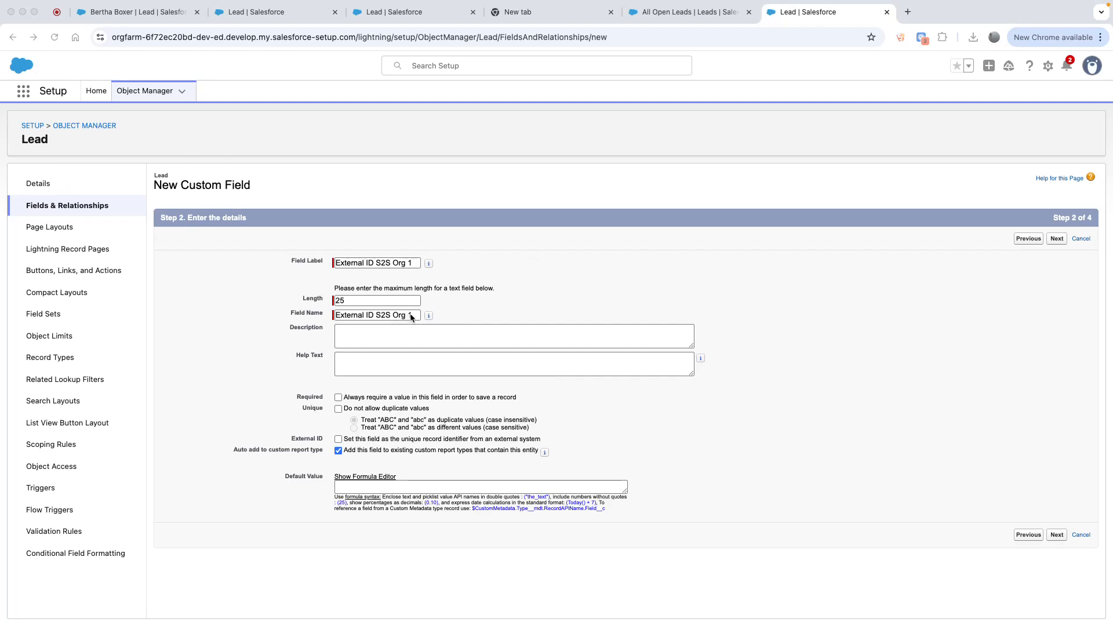
pyautogui.moveTo(412, 316); pyautogui.dragTo(323, 316)
pyautogui.write('External_ID_S2S_Org_1')
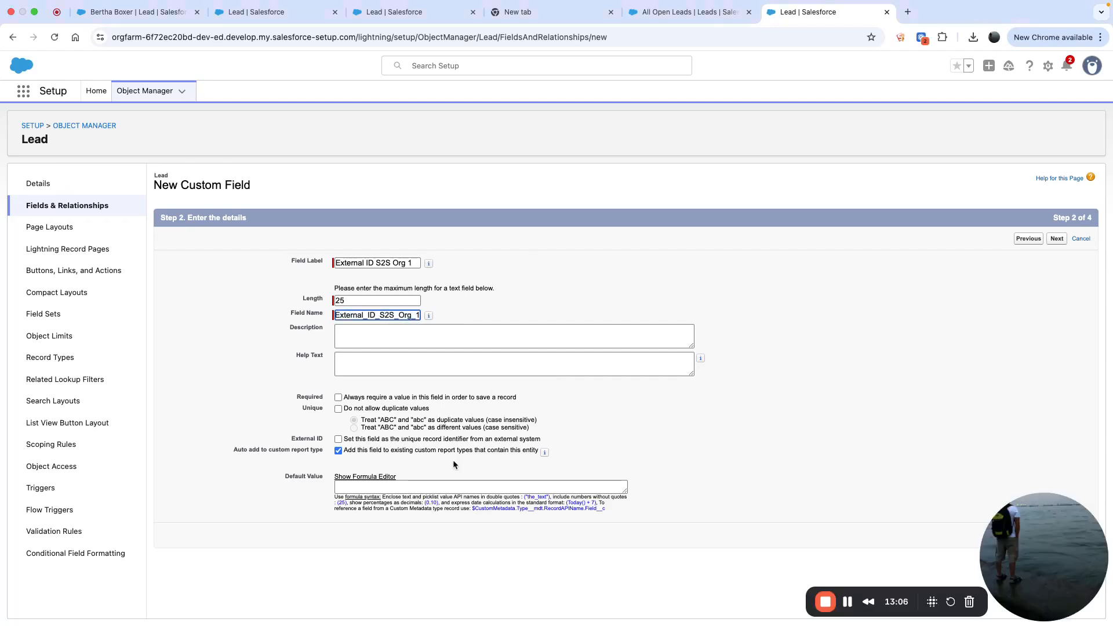
# Step: Mark the field as External ID and unique case-sensitive, and stop adding it to custom report types
pyautogui.click(339, 440)
pyautogui.click(338, 409)
pyautogui.click(354, 428)
pyautogui.click(338, 451)
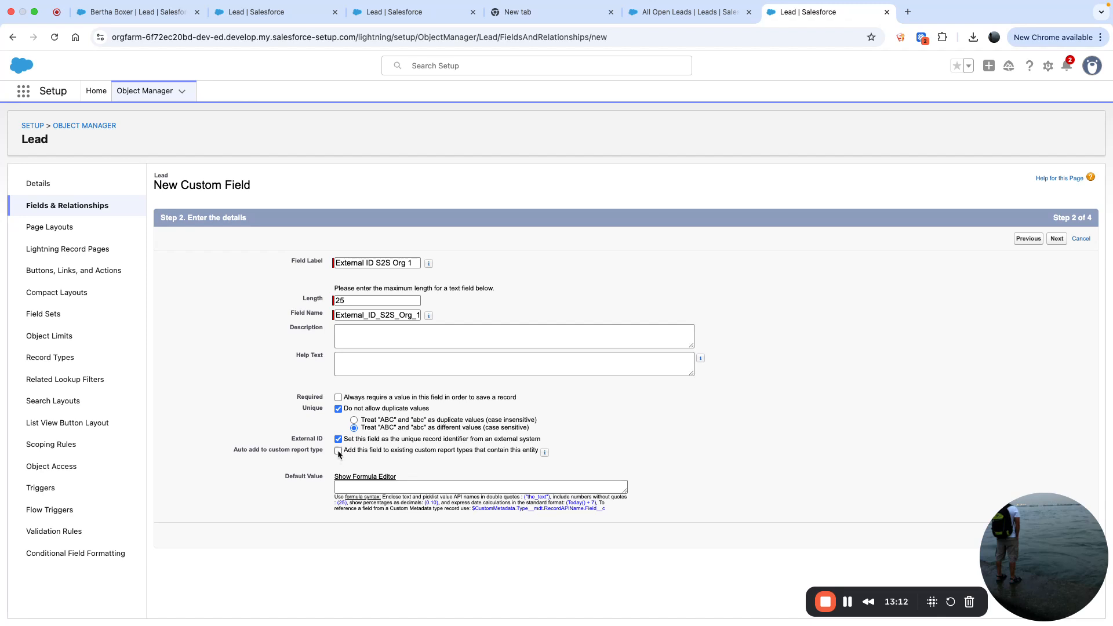
# Step: Save the External ID S2S Org 1 field with default field-level security and page layouts
pyautogui.click(1057, 239)
pyautogui.click(786, 335)
pyautogui.click(1049, 238)
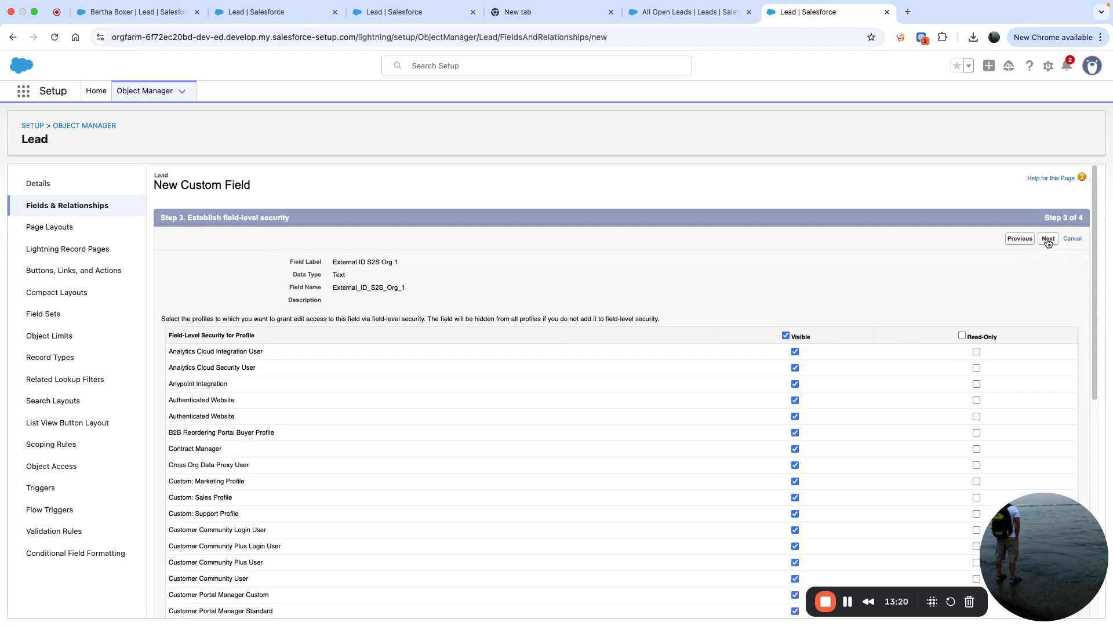
pyautogui.click(1051, 240)
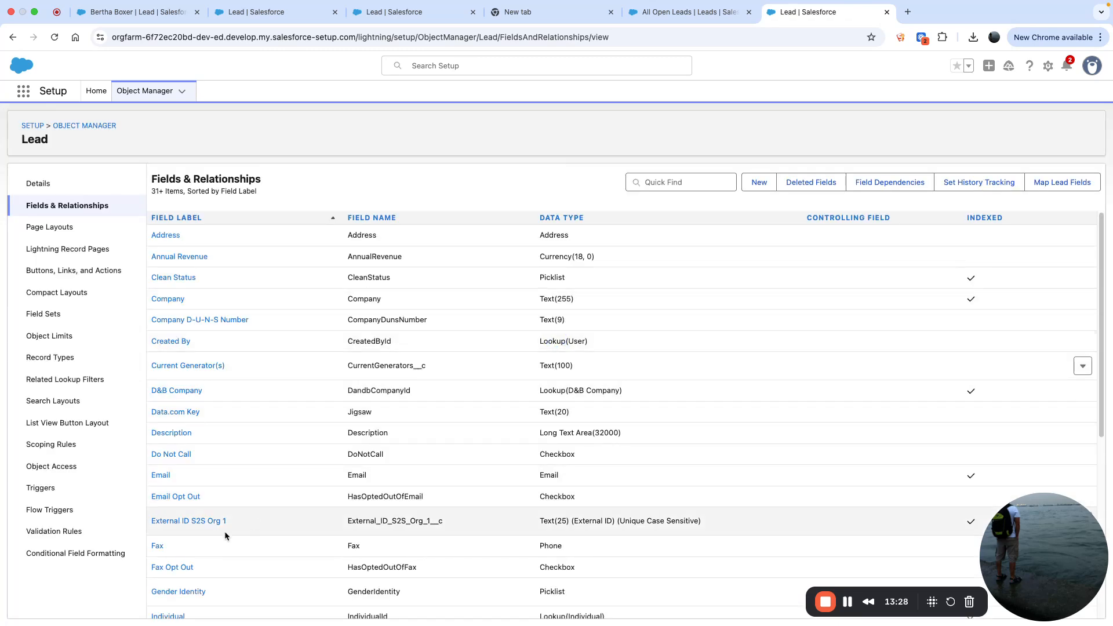
# Step: Open the Bertha Boxer lead's details in the second org to check the new field
pyautogui.click(712, 14)
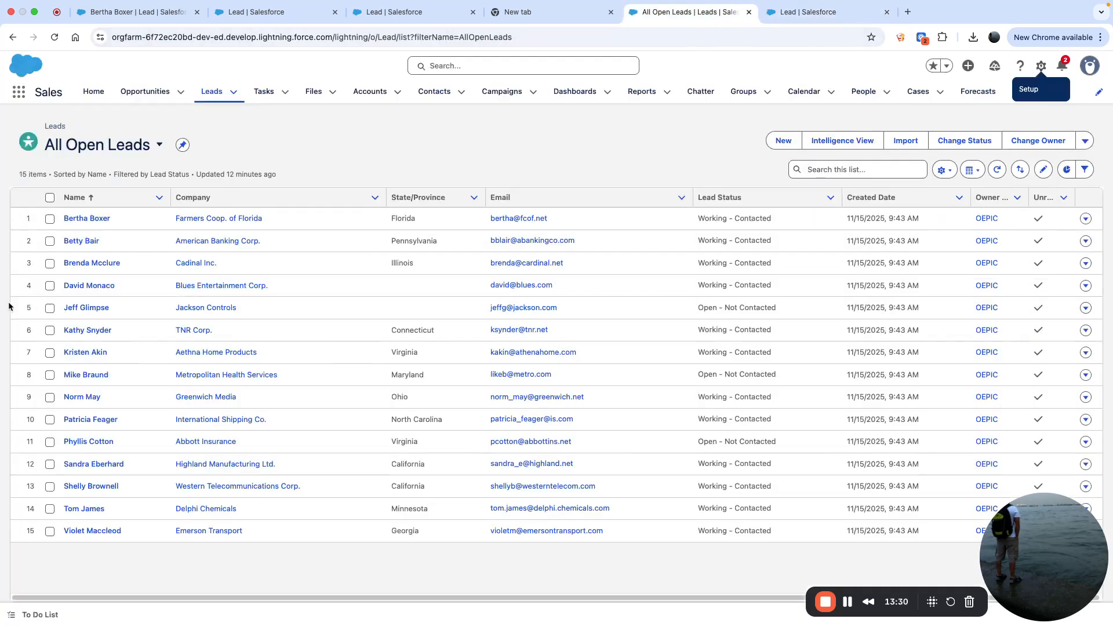
pyautogui.click(82, 218)
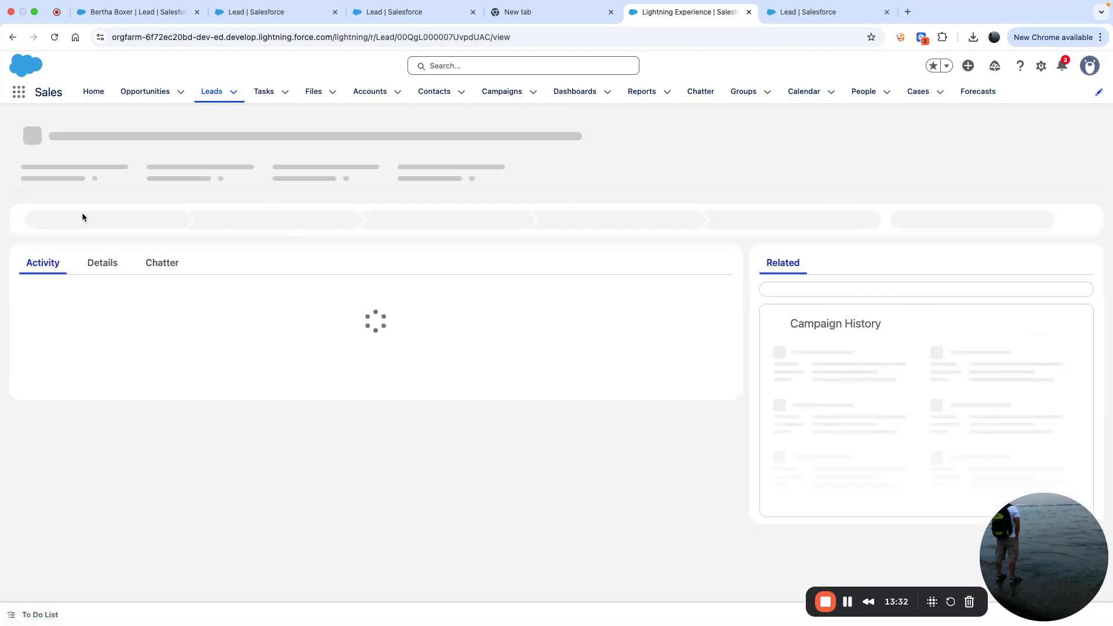
pyautogui.click(100, 269)
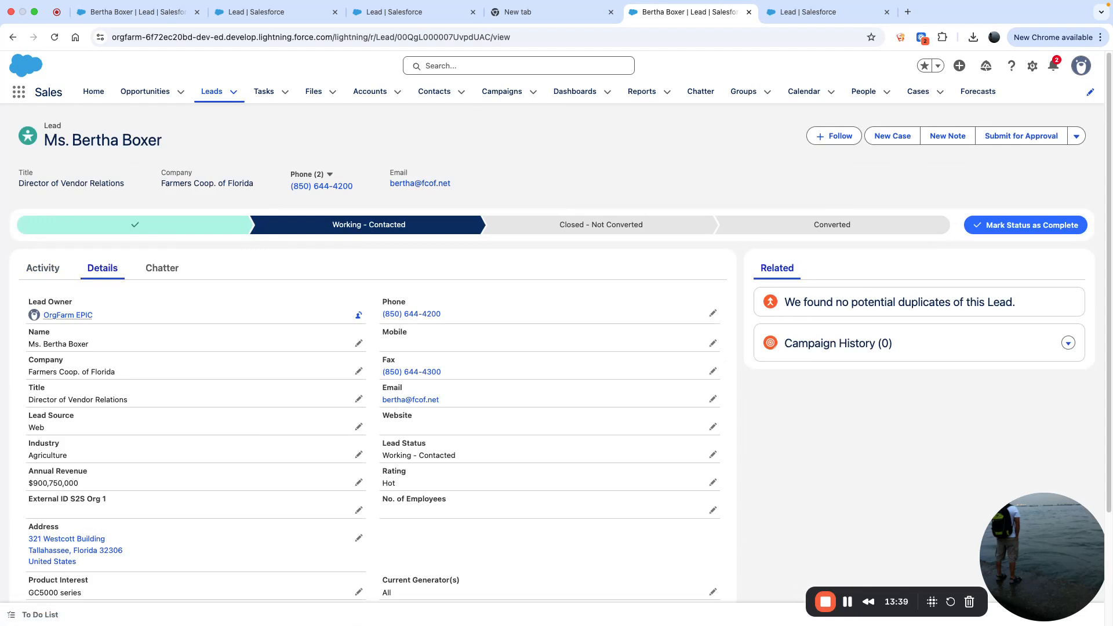
pyautogui.click(826, 602)
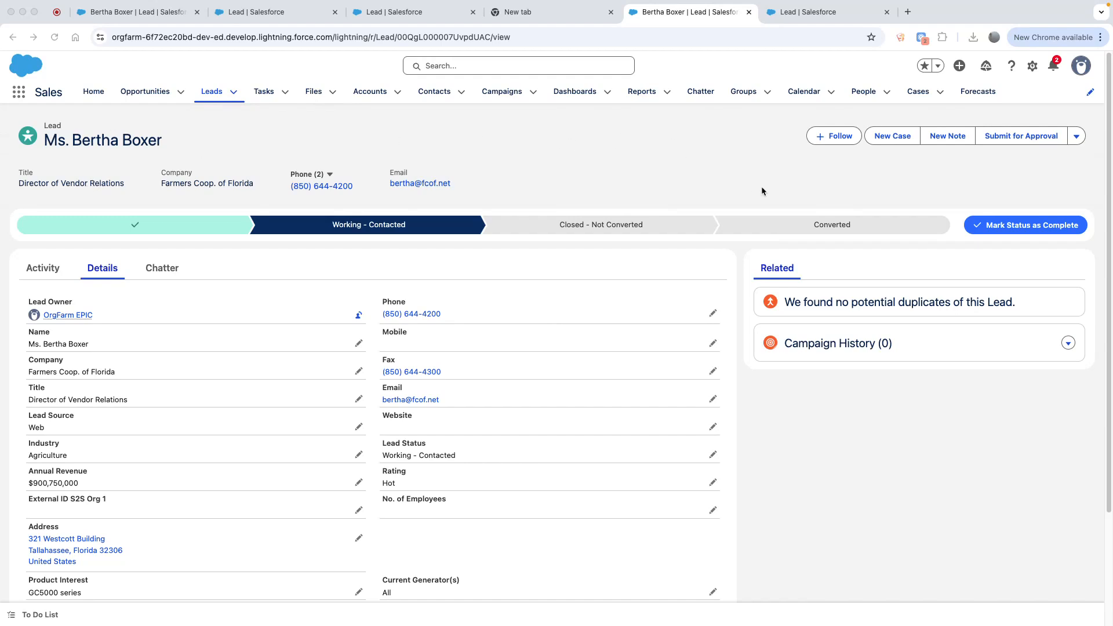
# Step: Open Setup in a new tab, find App Manager and scroll through its app list
pyautogui.click(1033, 67)
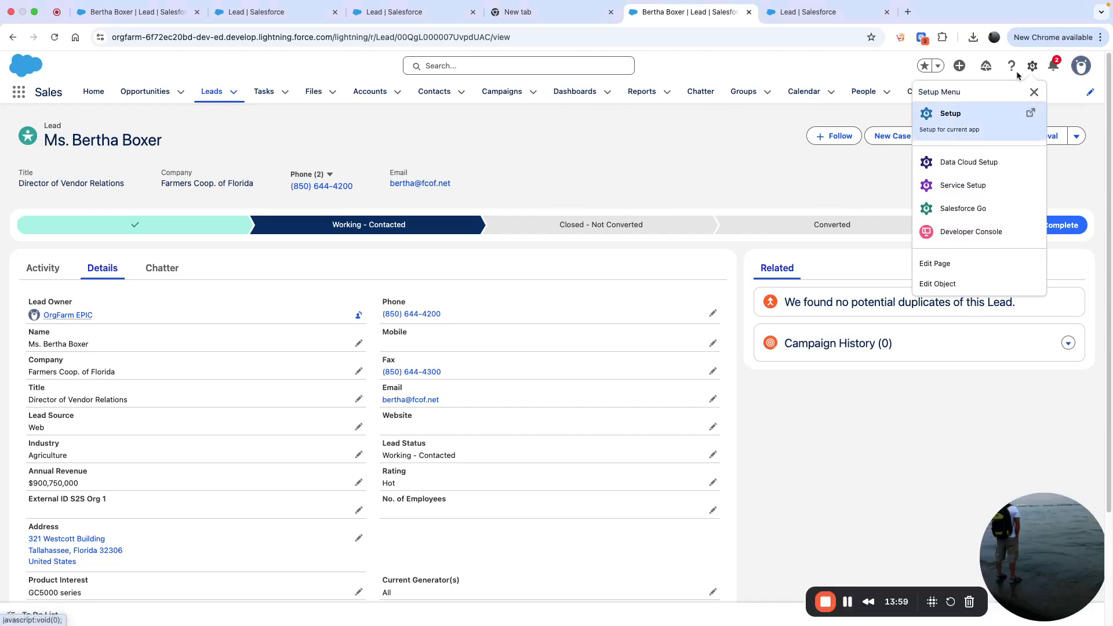
pyautogui.click(984, 113)
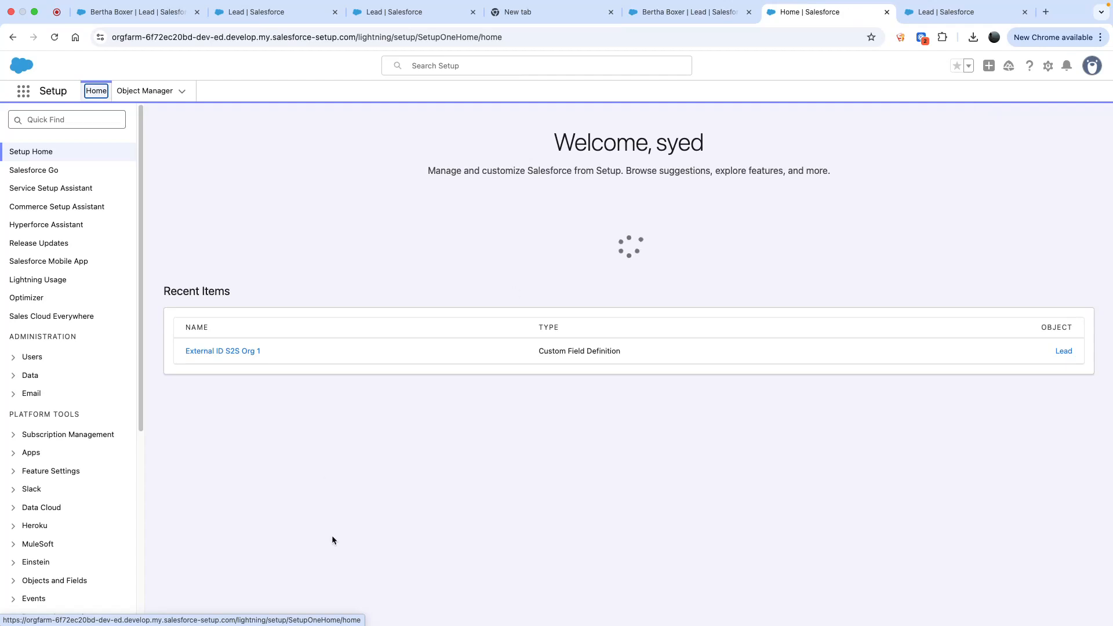
pyautogui.click(64, 120)
pyautogui.write('app man')
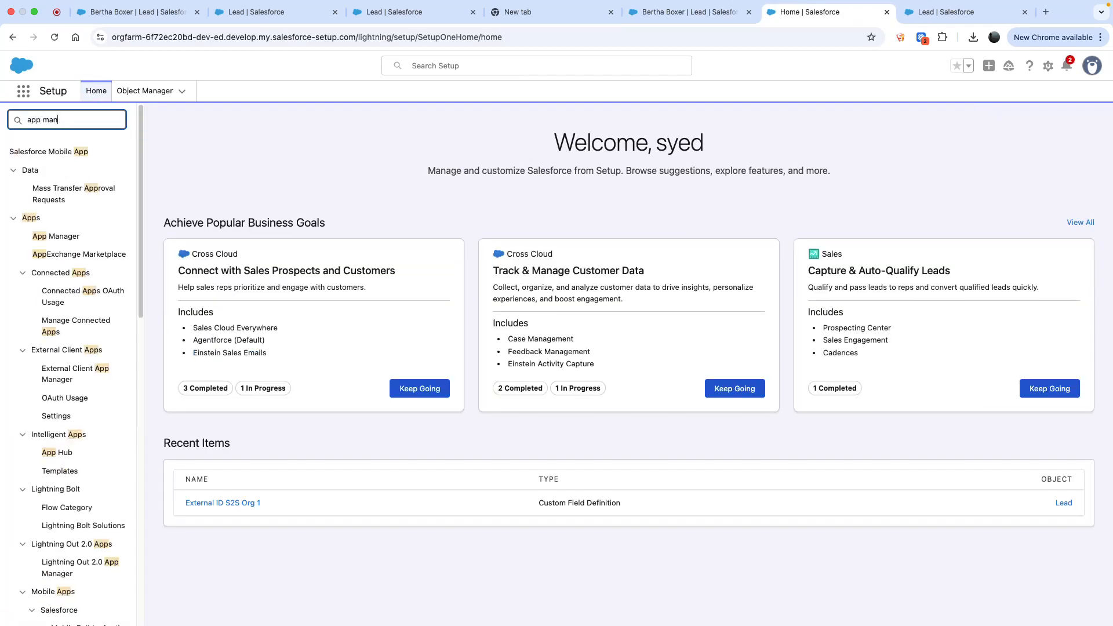
pyautogui.click(68, 171)
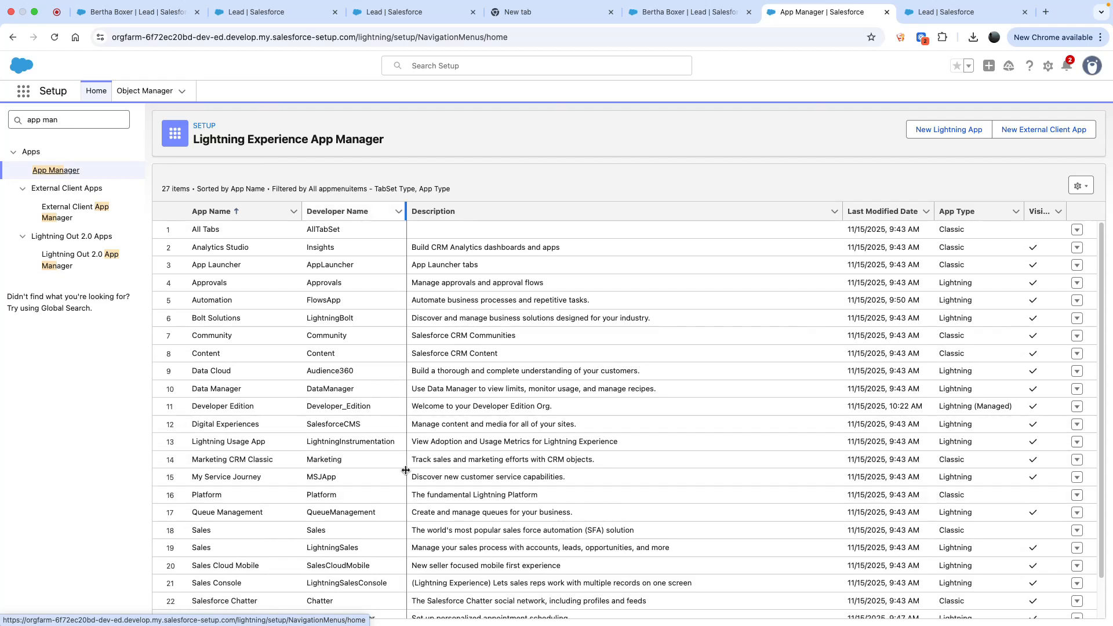
pyautogui.scroll(-2, 404, 481)
pyautogui.scroll(-1, 405, 481)
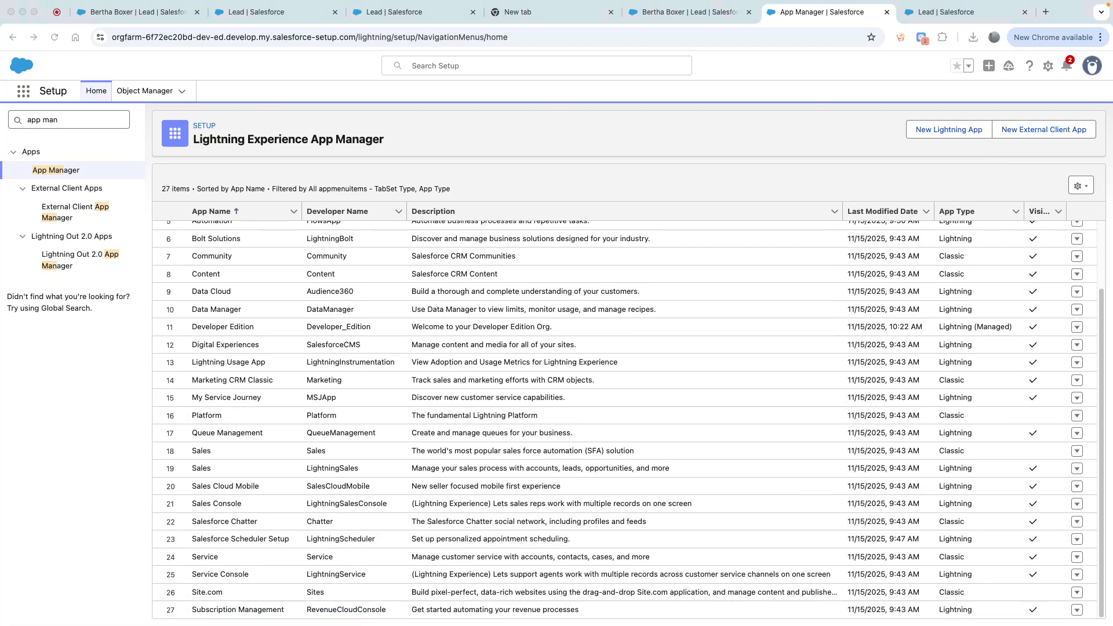
# Step: Start a new external client app named OrgA_Connection and fill in the contact email address
pyautogui.click(1026, 132)
pyautogui.click(433, 248)
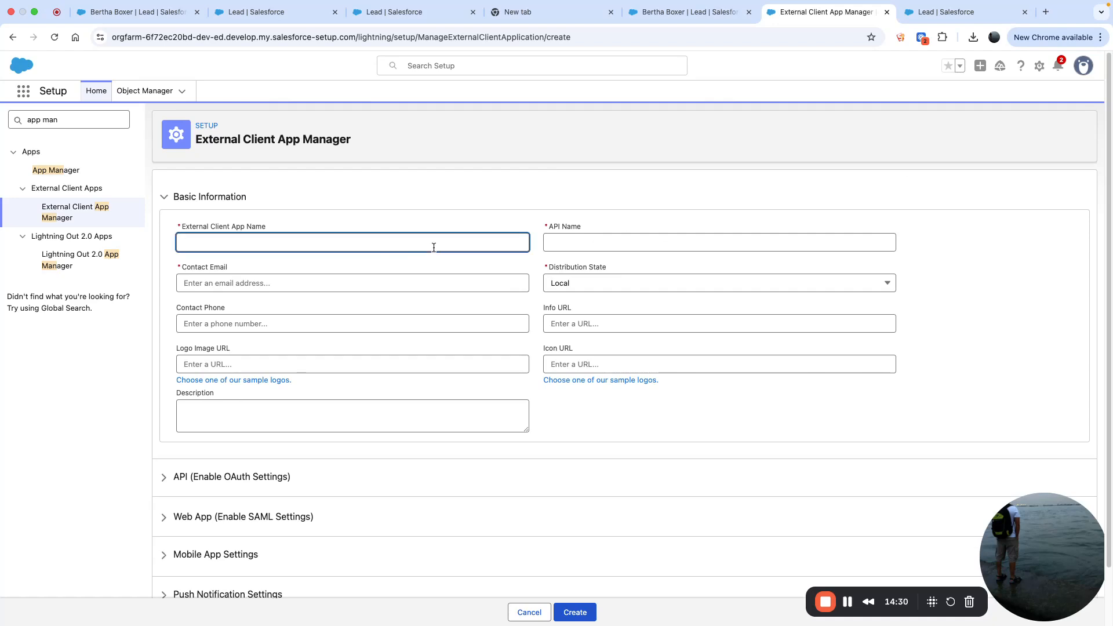
pyautogui.write('OrgA_Connection')
pyautogui.press('Tab')
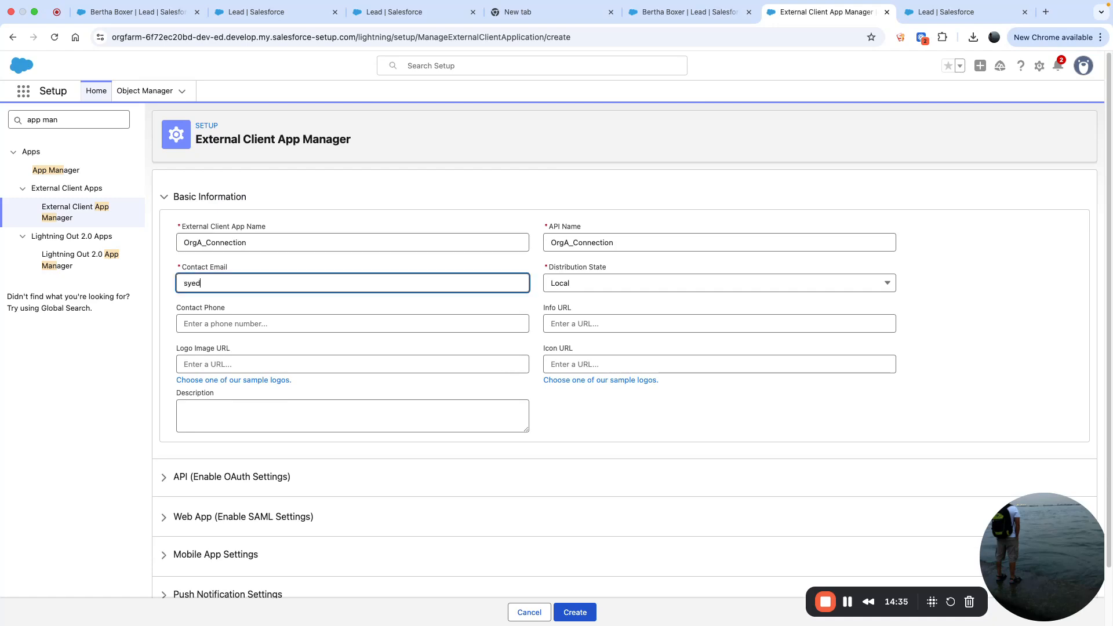
pyautogui.press('capslock')
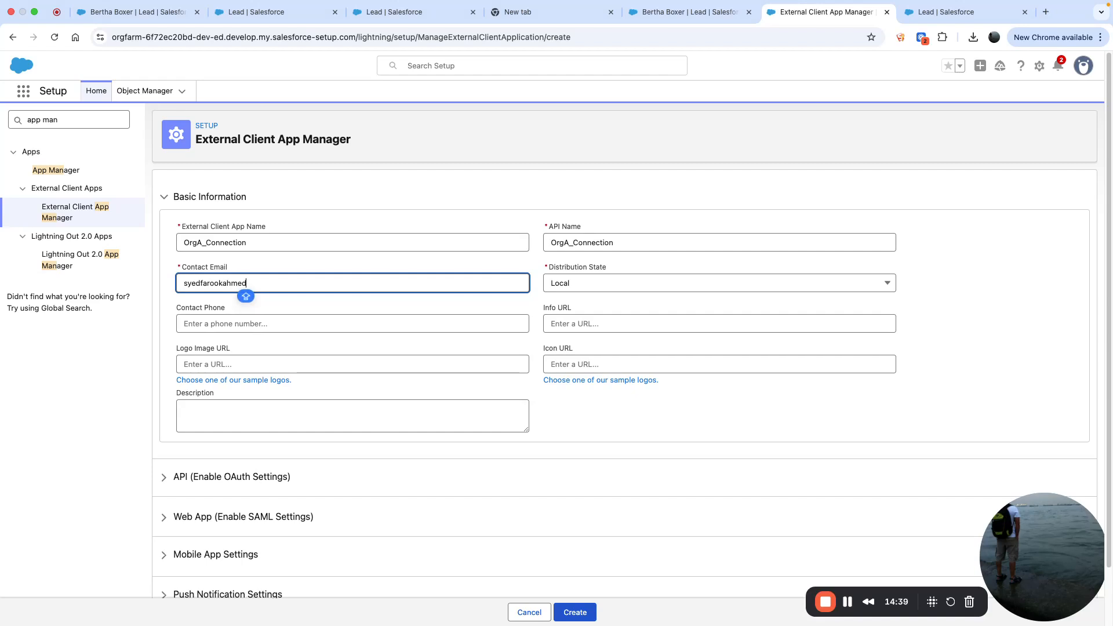
pyautogui.scroll(-2, 588, 434)
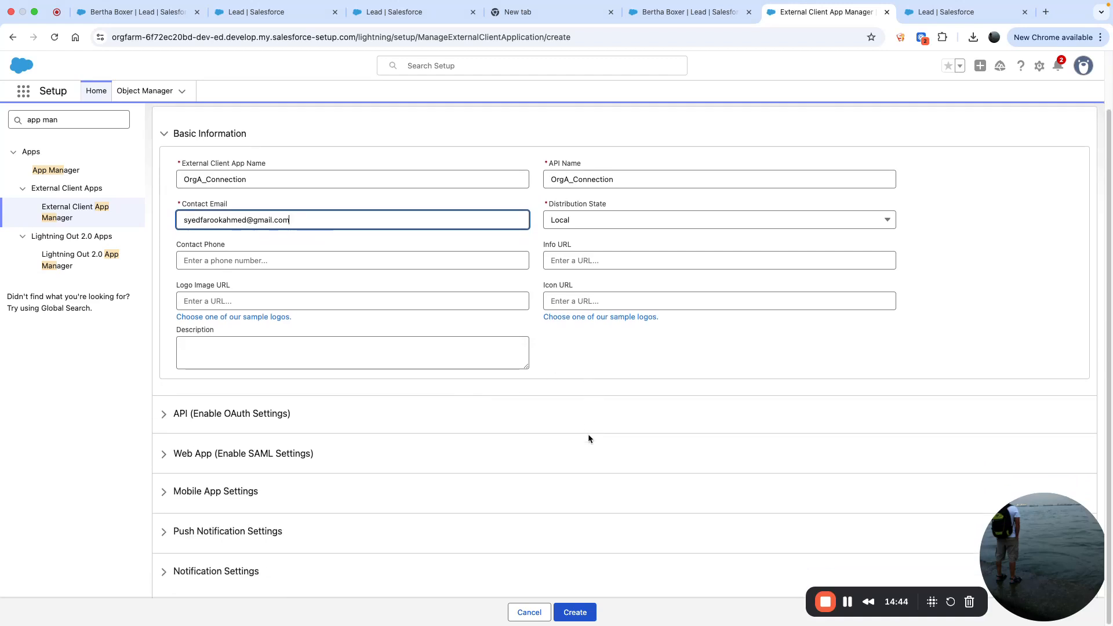
pyautogui.click(164, 415)
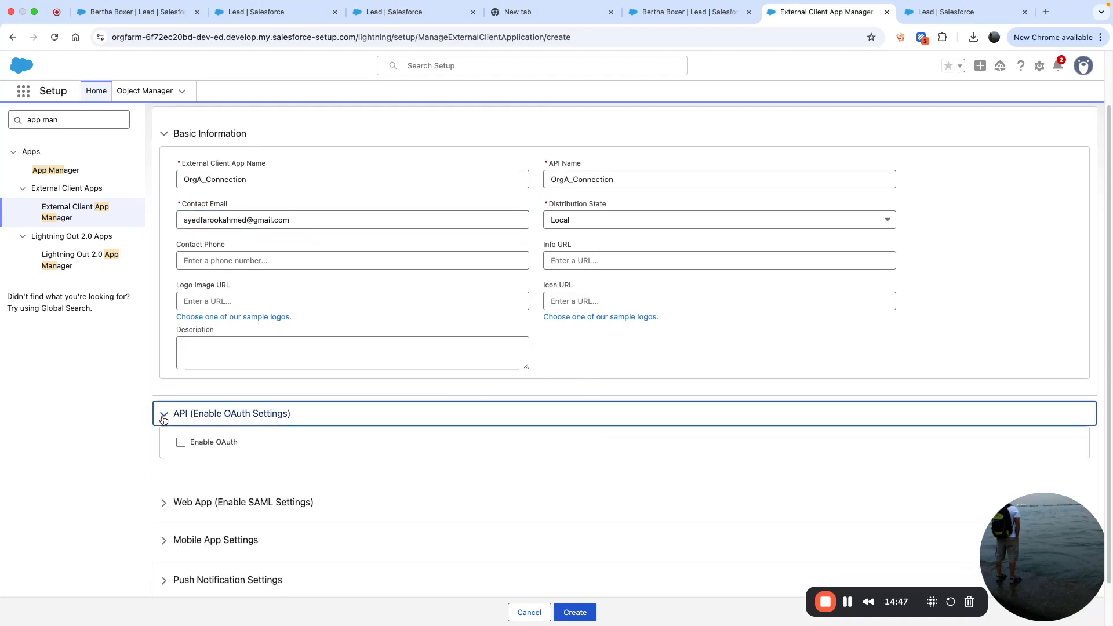
pyautogui.click(181, 442)
pyautogui.scroll(-4, 363, 465)
pyautogui.click(253, 287)
pyautogui.write('htt')
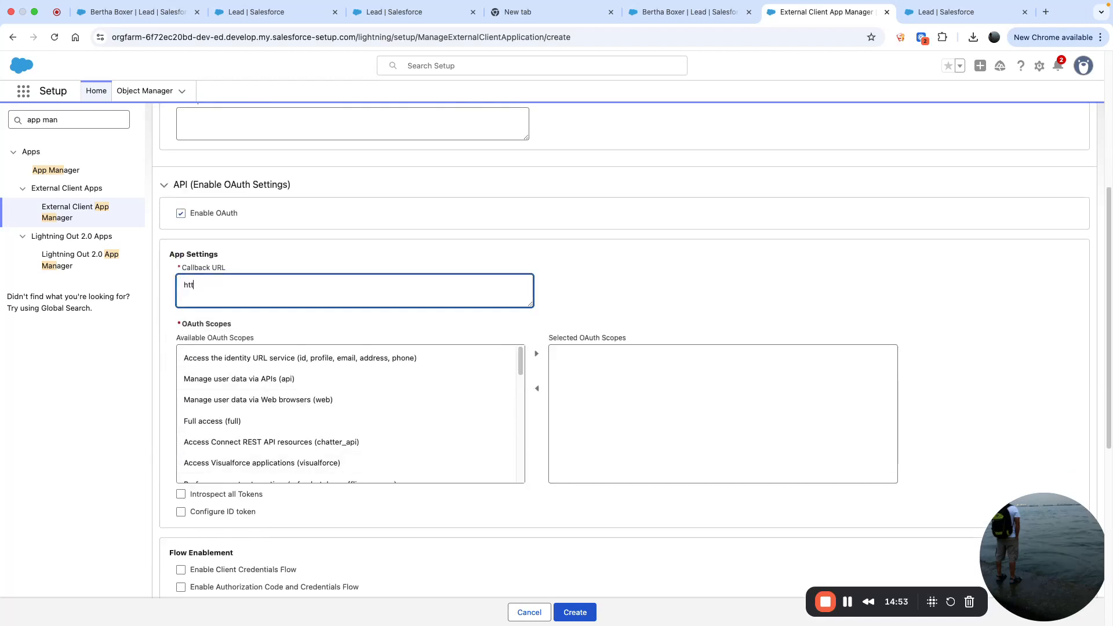
pyautogui.write('ps://test.salesforce.com')
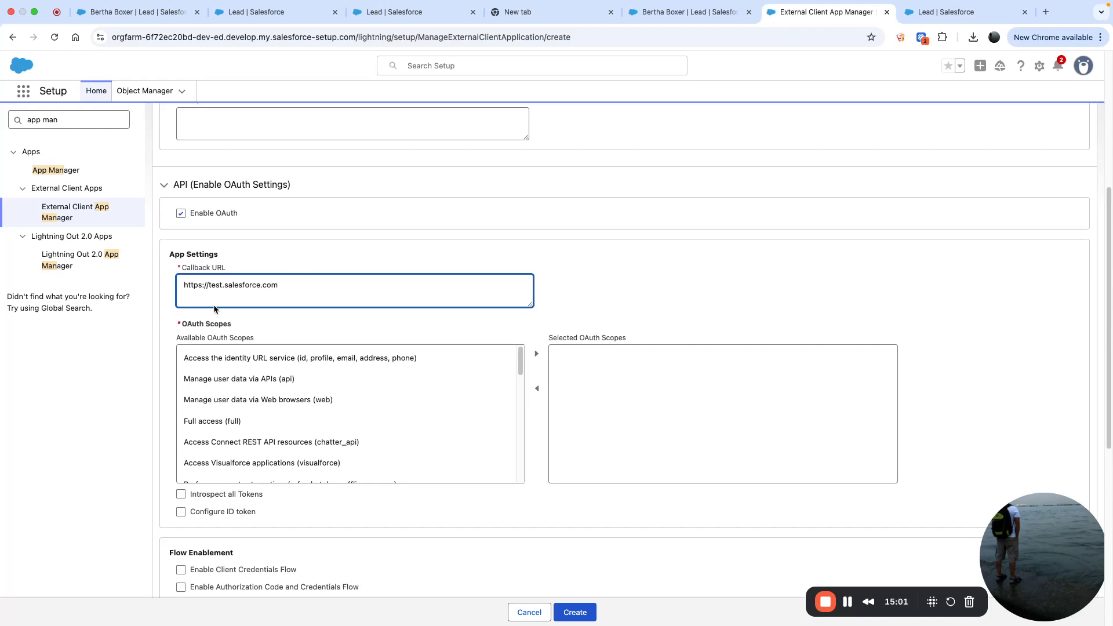
# Step: Add all available OAuth scopes to the selected scopes and create the external client app
pyautogui.click(340, 362)
pyautogui.hotkey('shift', 'Down')
pyautogui.hotkey('shift', 'Down')
pyautogui.hotkey('shift', 'Down')
pyautogui.hotkey('shift', 'Down')
pyautogui.hotkey('shift', 'Down')
pyautogui.hotkey('shift', 'Down')
pyautogui.hotkey('shift', 'Down')
pyautogui.hotkey('shift', 'Down')
pyautogui.hotkey('shift', 'Down')
pyautogui.hotkey('shift', 'Down')
pyautogui.hotkey('shift', 'Down')
pyautogui.hotkey('shift', 'Down')
pyautogui.hotkey('shift', 'Down')
pyautogui.hotkey('shift', 'Down')
pyautogui.hotkey('shift', 'Down')
pyautogui.hotkey('shift', 'Down')
pyautogui.hotkey('shift', 'Down')
pyautogui.hotkey('shift', 'Down')
pyautogui.hotkey('shift', 'Down')
pyautogui.hotkey('shift', 'Down')
pyautogui.hotkey('shift', 'Down')
pyautogui.hotkey('shift', 'Down')
pyautogui.hotkey('shift', 'Down')
pyautogui.hotkey('shift', 'Down')
pyautogui.hotkey('shift', 'Down')
pyautogui.hotkey('shift', 'Down')
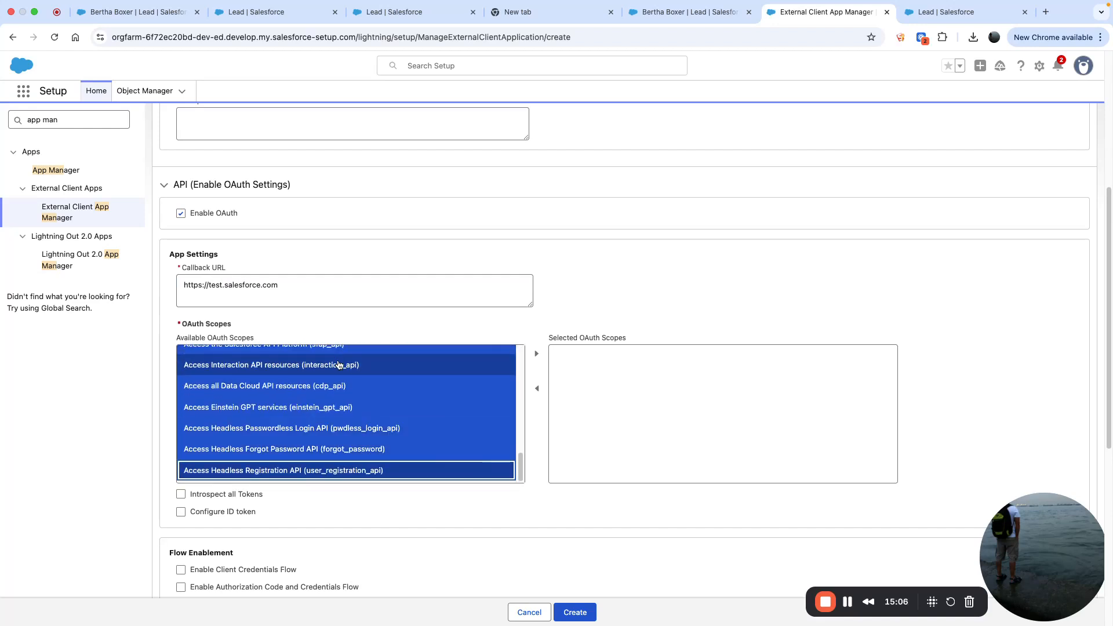
pyautogui.click(536, 353)
pyautogui.scroll(-5, 638, 434)
pyautogui.scroll(-7, 464, 510)
pyautogui.click(180, 318)
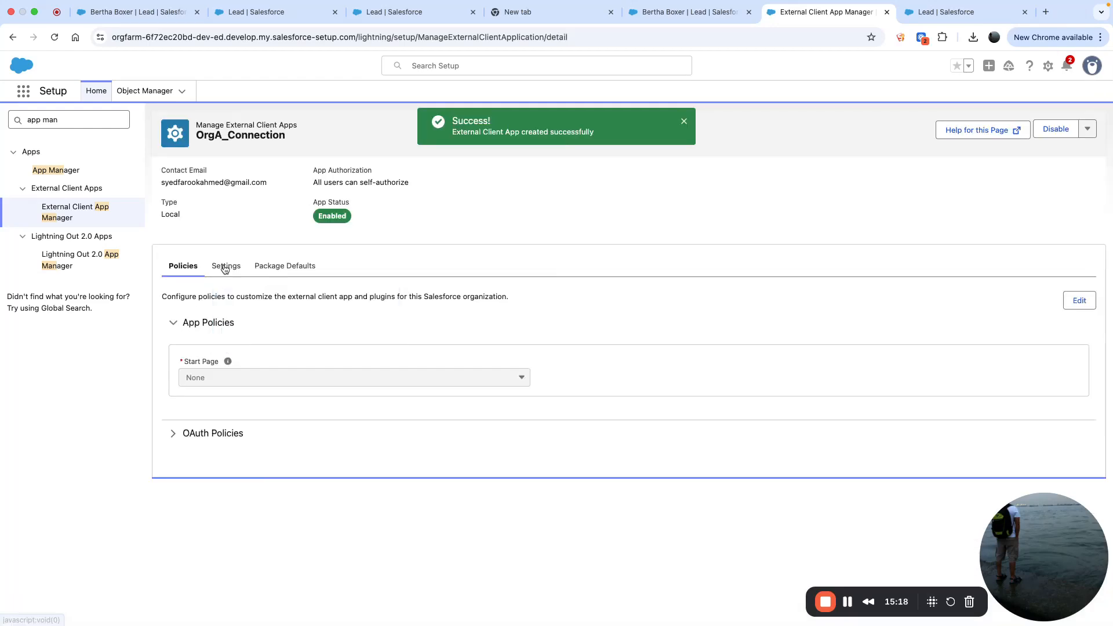
# Step: Open the app's settings, expand the OAuth settings and request the consumer key and secret
pyautogui.click(225, 266)
pyautogui.scroll(-3, 402, 400)
pyautogui.click(171, 413)
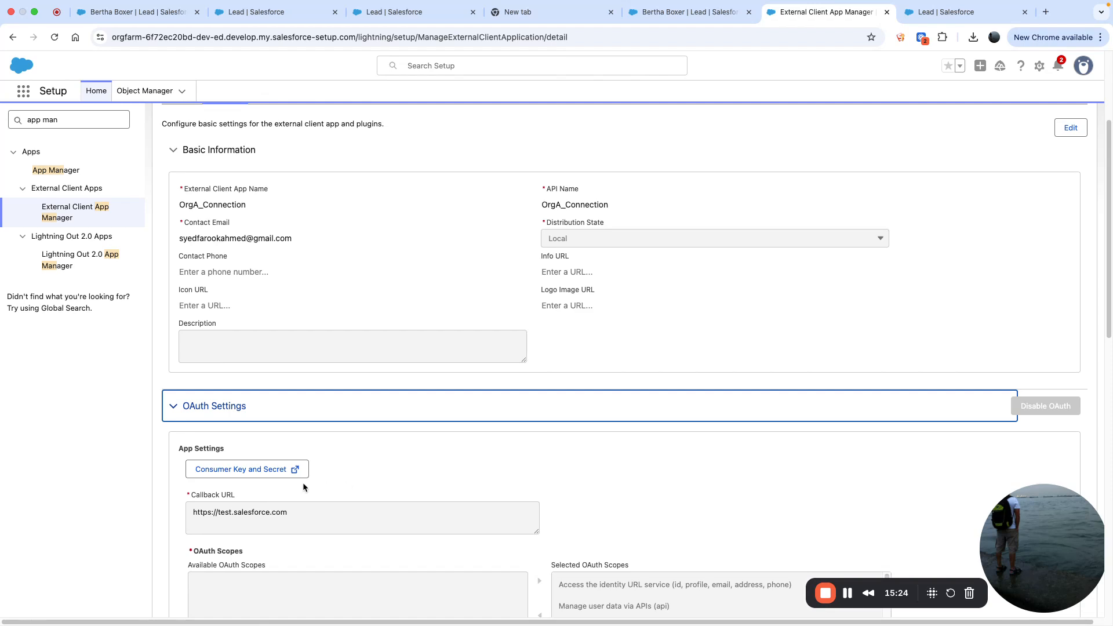
pyautogui.click(243, 475)
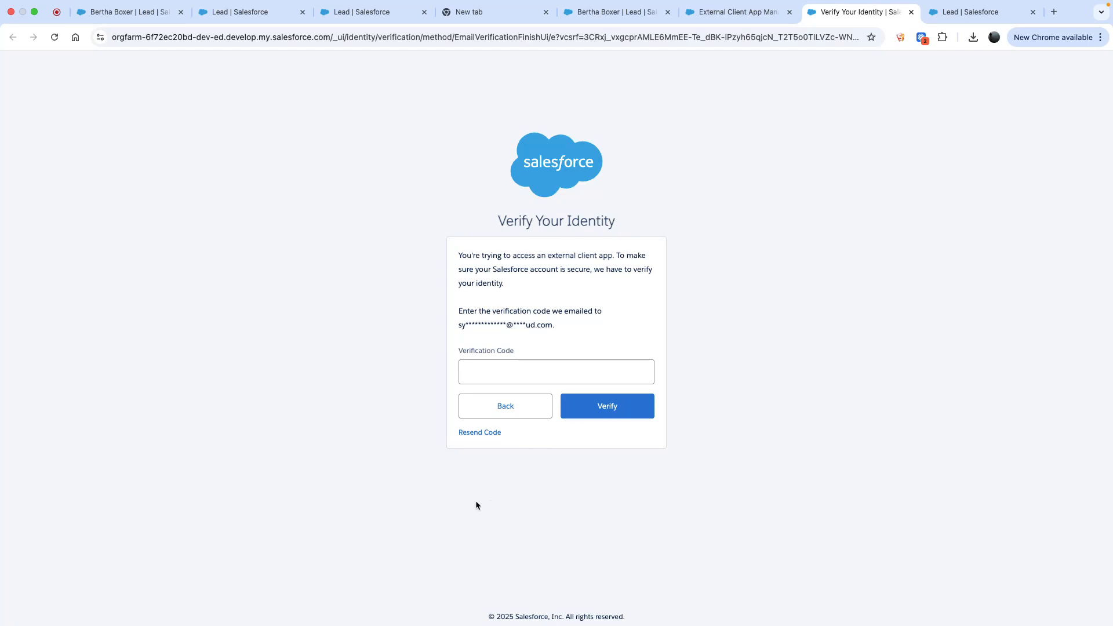
# Step: Enter the emailed verification code to verify identity
pyautogui.click(541, 373)
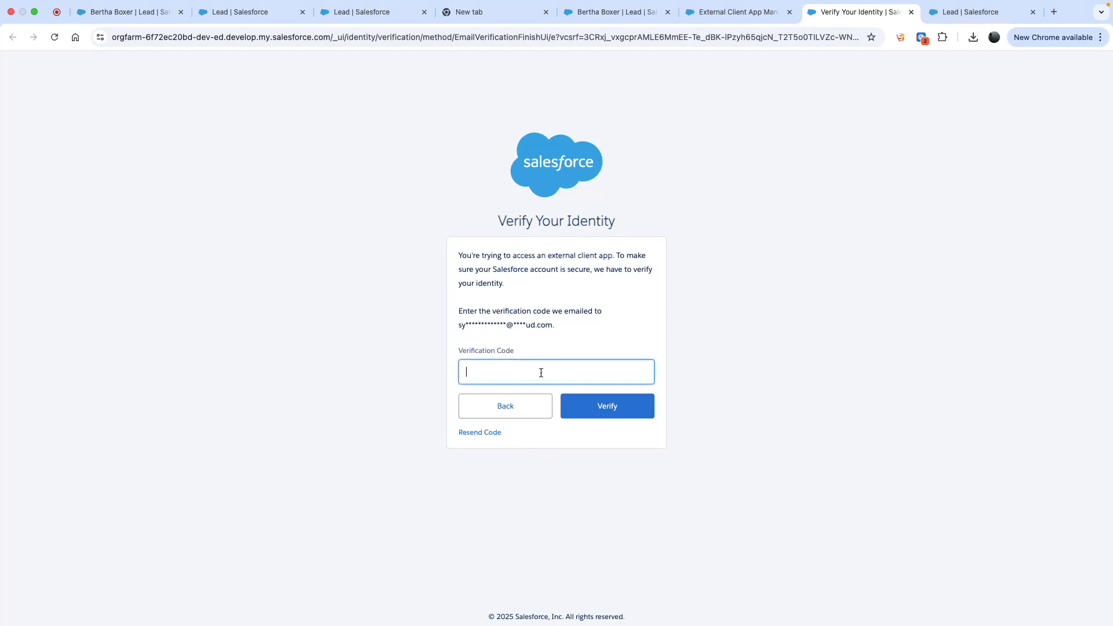
pyautogui.click(624, 410)
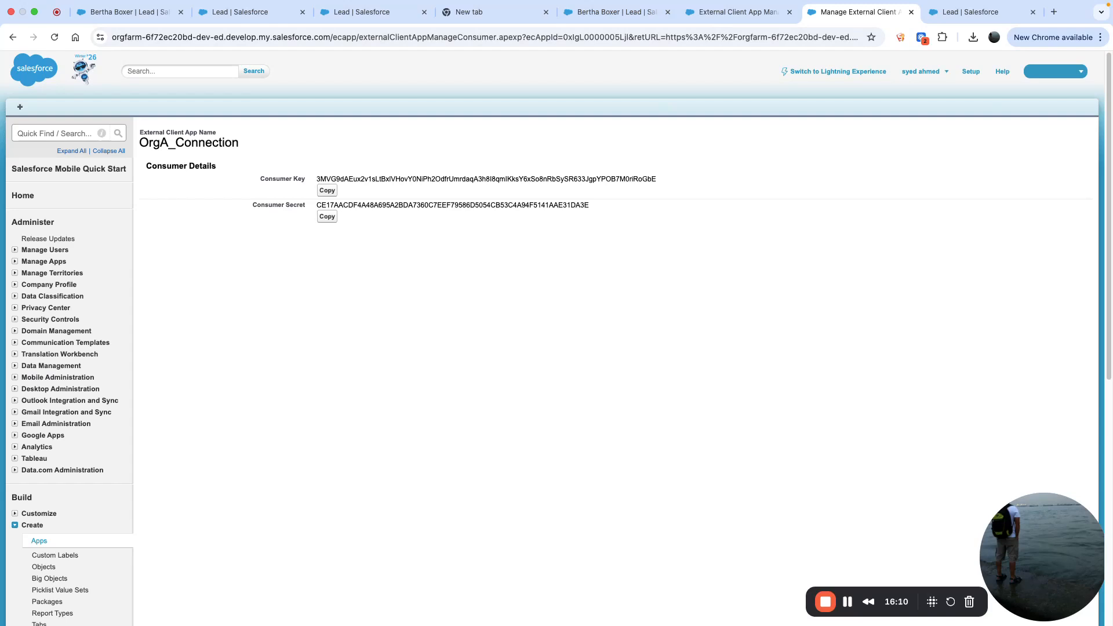
# Step: Review the app's OAuth flow and security settings
pyautogui.click(740, 13)
pyautogui.scroll(-4, 603, 395)
pyautogui.scroll(-3, 602, 394)
pyautogui.scroll(-8, 571, 434)
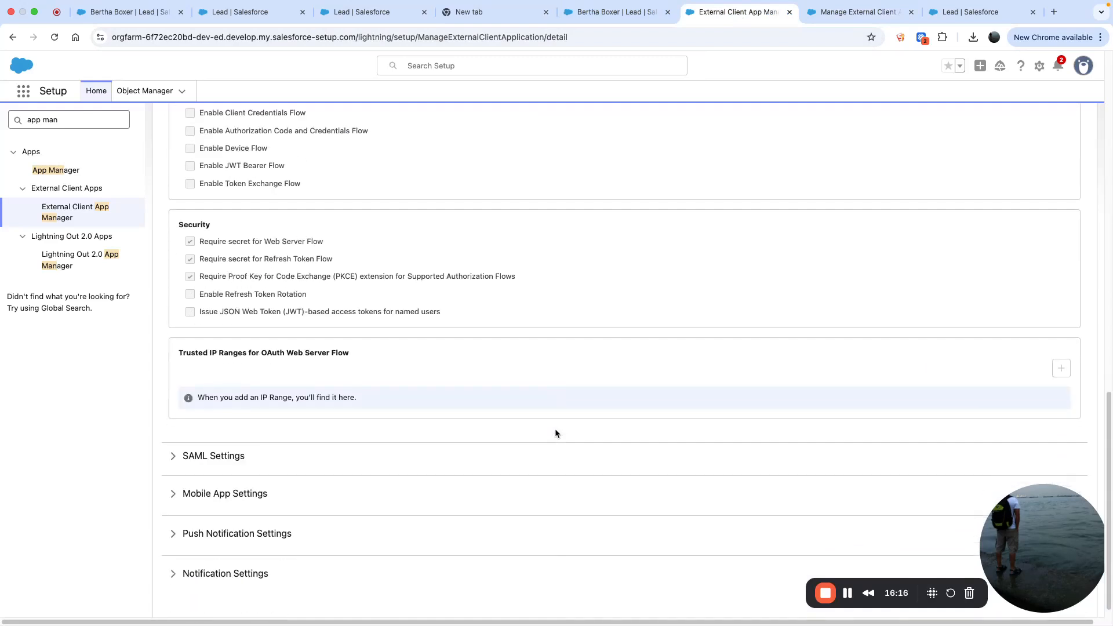
pyautogui.scroll(15, 534, 434)
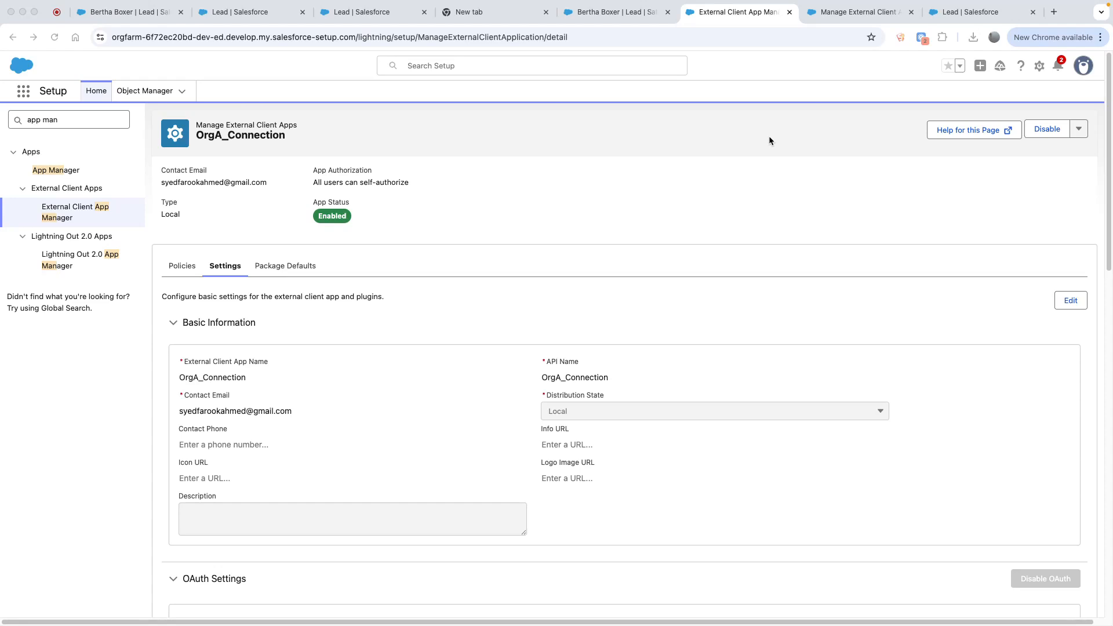
# Step: In the second org's Setup, open Auth. Providers and start a new provider of type Salesforce
pyautogui.click(246, 13)
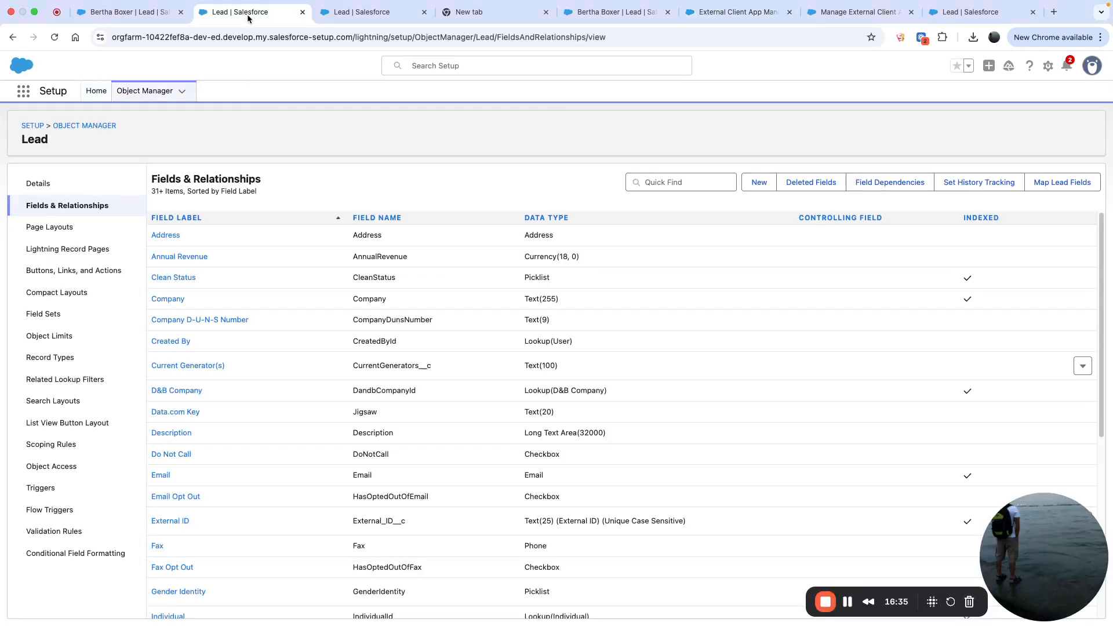
pyautogui.click(35, 127)
pyautogui.click(43, 120)
pyautogui.write('auth')
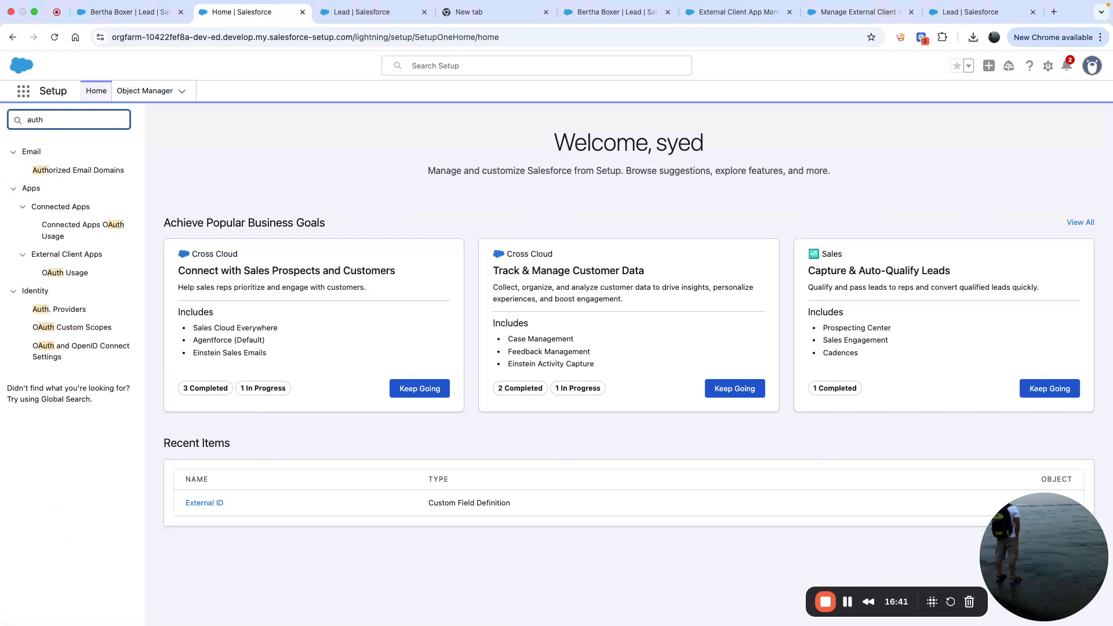
pyautogui.click(44, 311)
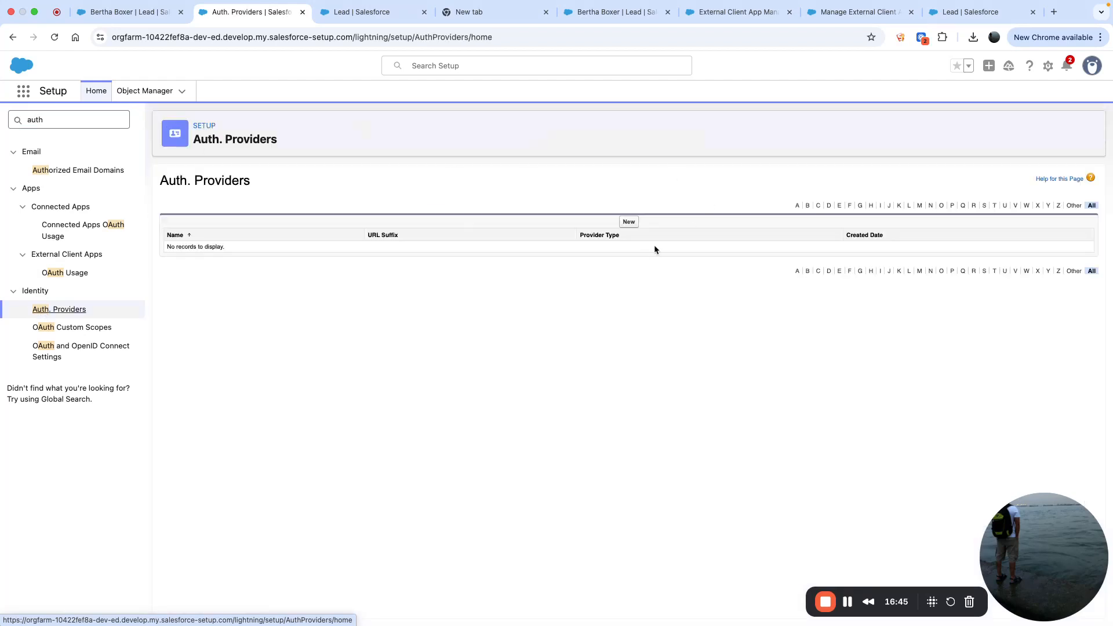
pyautogui.click(630, 224)
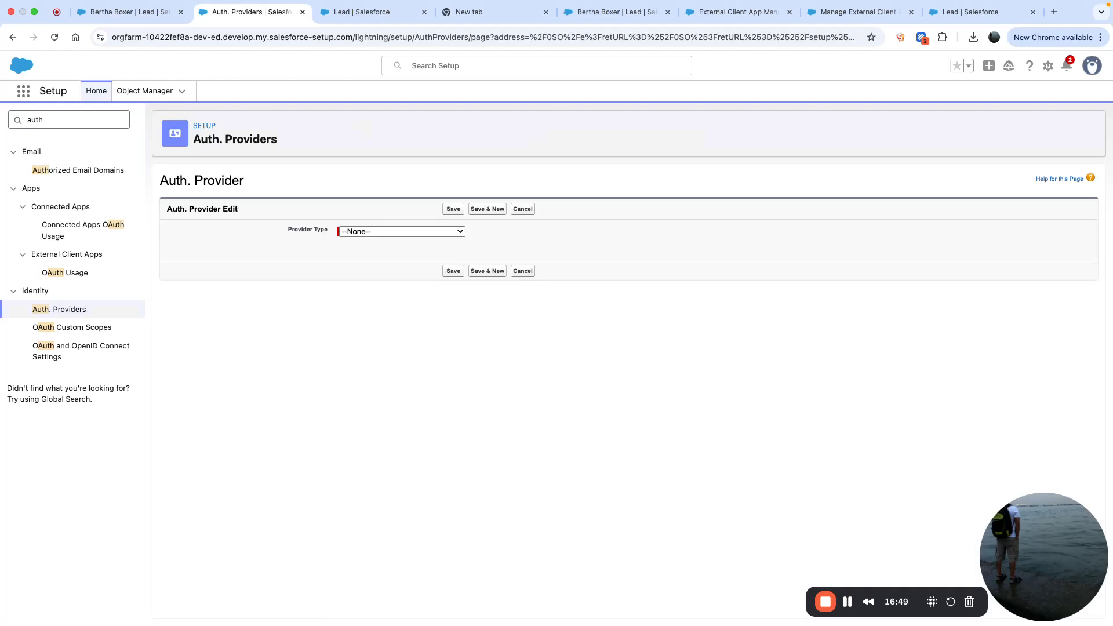
pyautogui.click(375, 232)
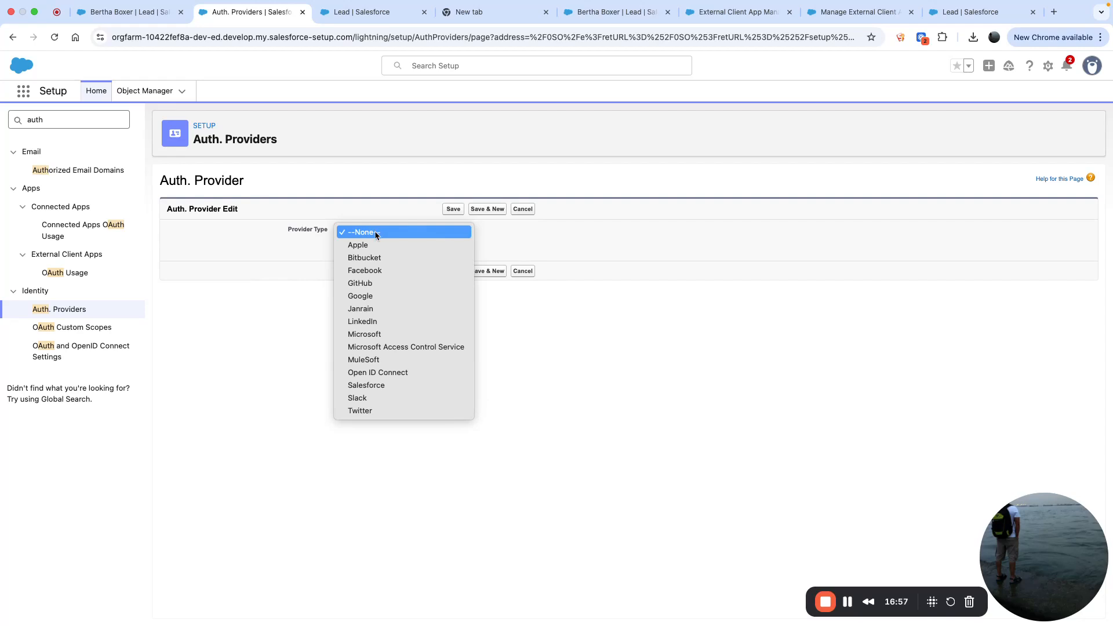
pyautogui.click(394, 385)
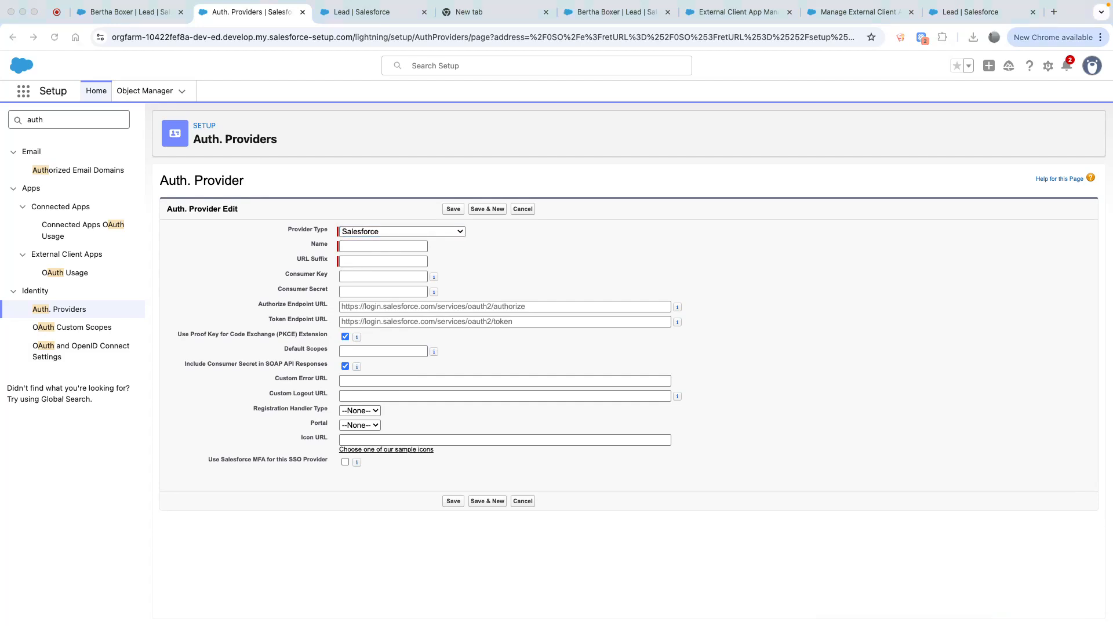
# Step: Name the auth provider OrgB_AuthProvider, keeping the matching URL suffix
pyautogui.click(378, 244)
pyautogui.write('OrgB_AuthProvider')
pyautogui.click(354, 262)
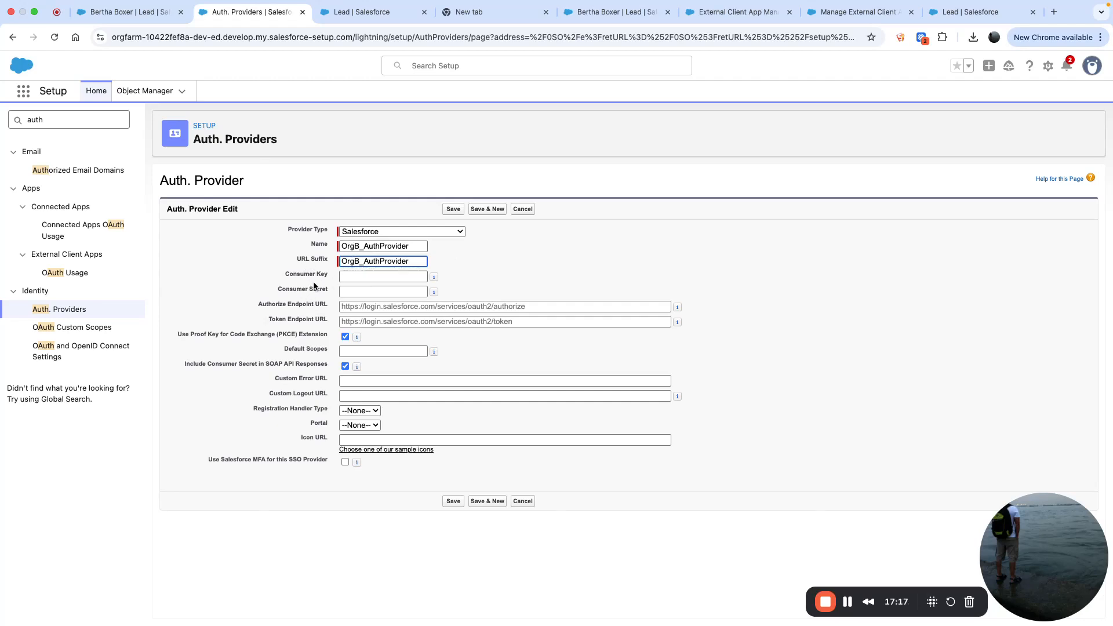
# Step: Copy the app's consumer key from the first org and paste it into the provider's Consumer Key
pyautogui.click(768, 14)
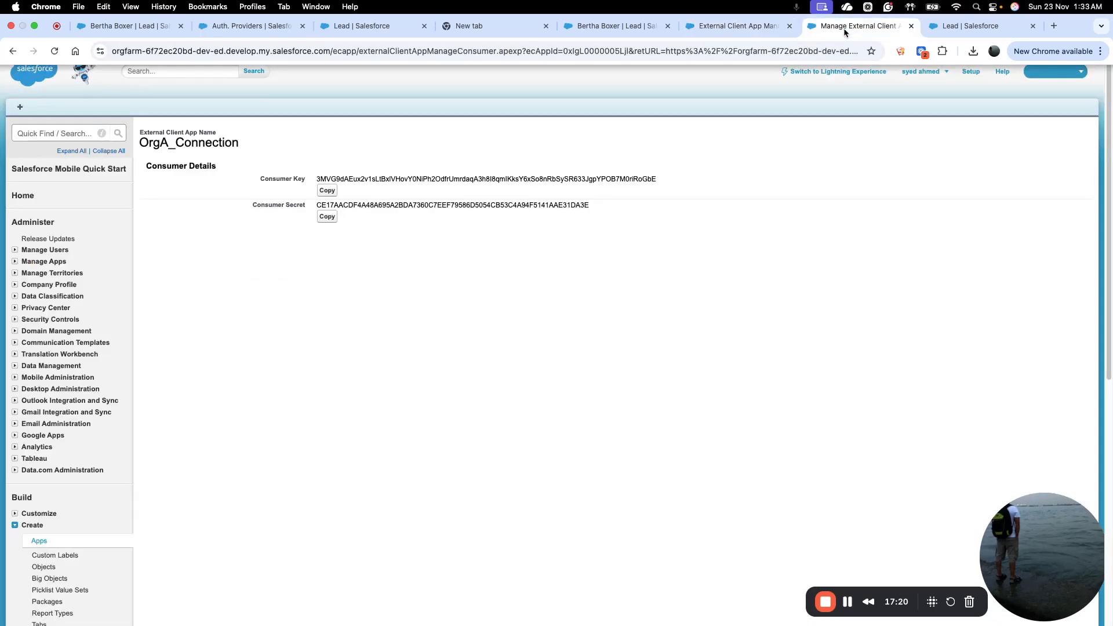
pyautogui.click(843, 28)
pyautogui.click(326, 191)
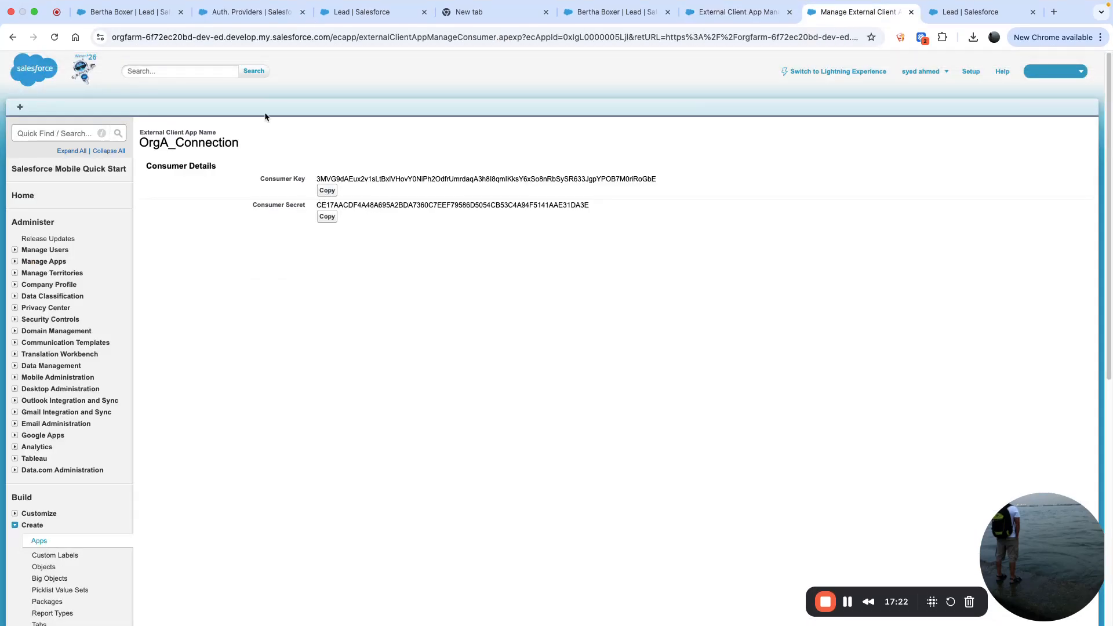
pyautogui.click(255, 12)
pyautogui.click(352, 278)
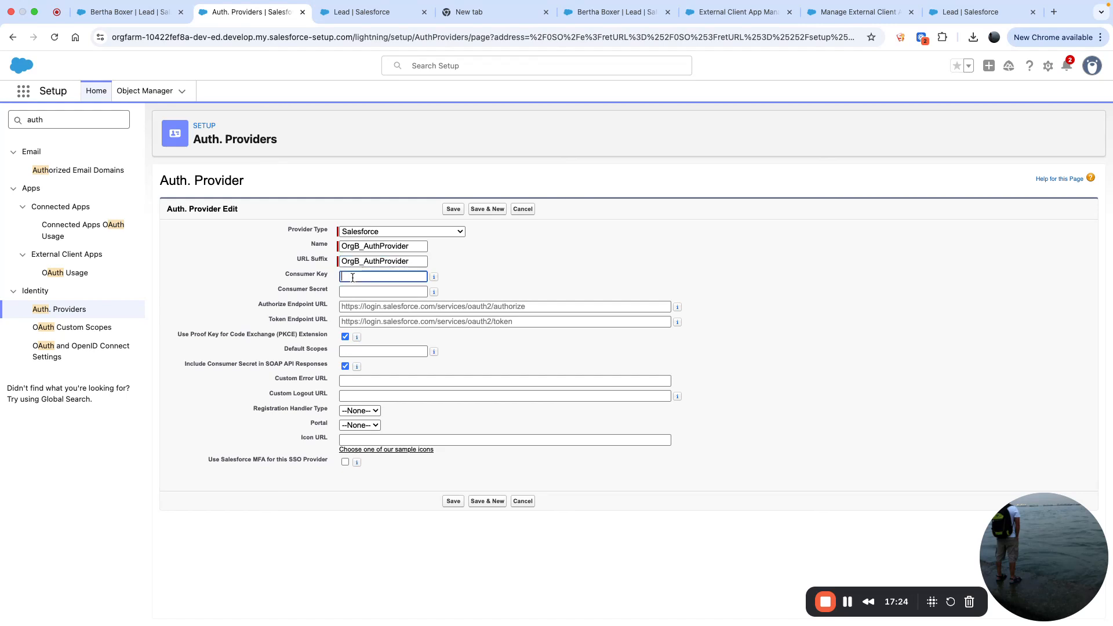
pyautogui.press('super+v')
# Step: Copy the app's consumer secret and paste it into the provider's Consumer Secret
pyautogui.click(830, 15)
pyautogui.click(327, 216)
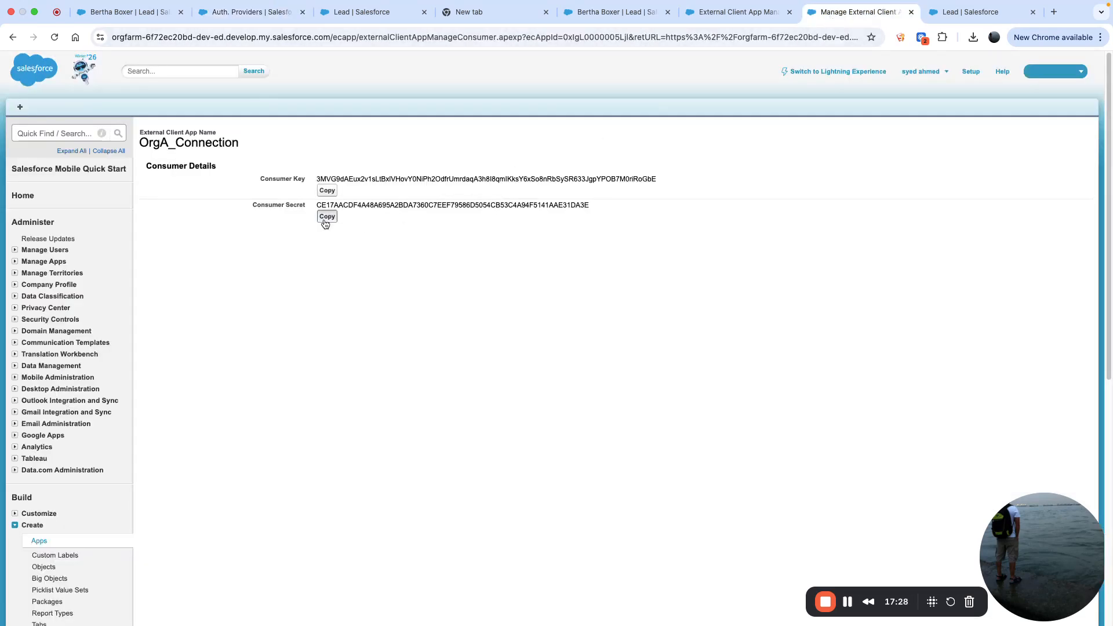
pyautogui.click(267, 13)
pyautogui.press('Tab')
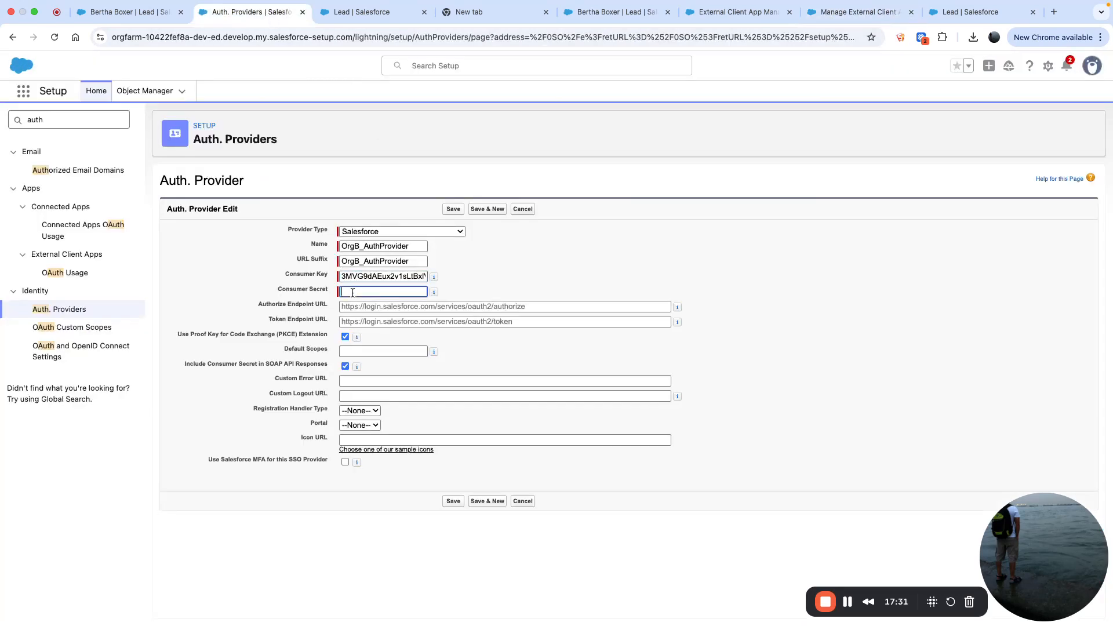
pyautogui.press('super+v')
pyautogui.click(619, 270)
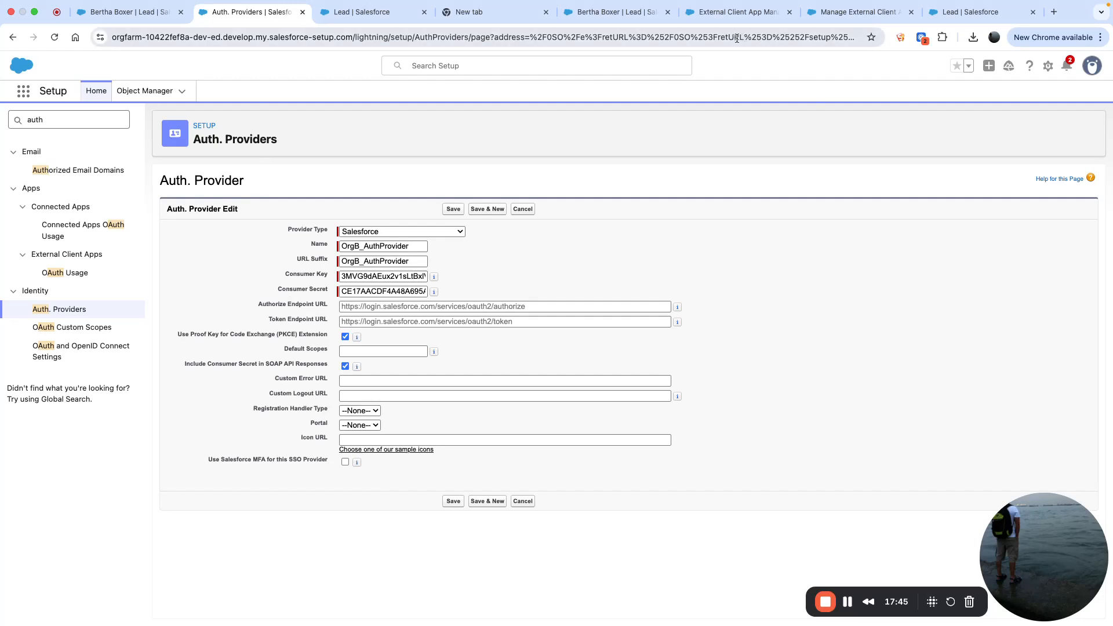
# Step: Copy the first org's domain address from the lead record page's URL
pyautogui.click(636, 12)
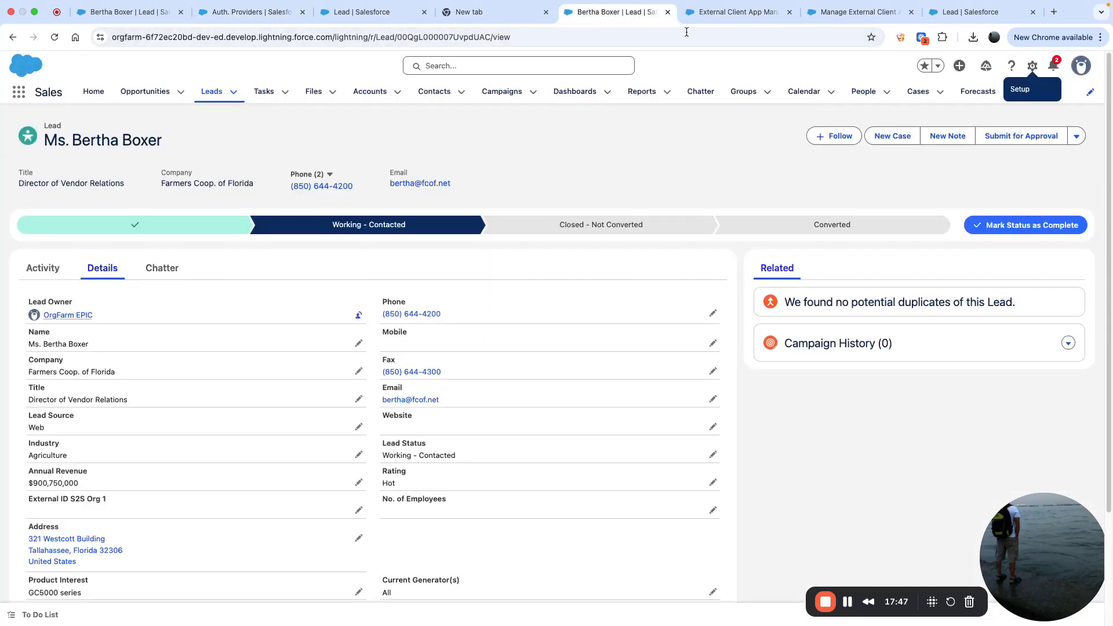
pyautogui.click(306, 41)
pyautogui.click(202, 37)
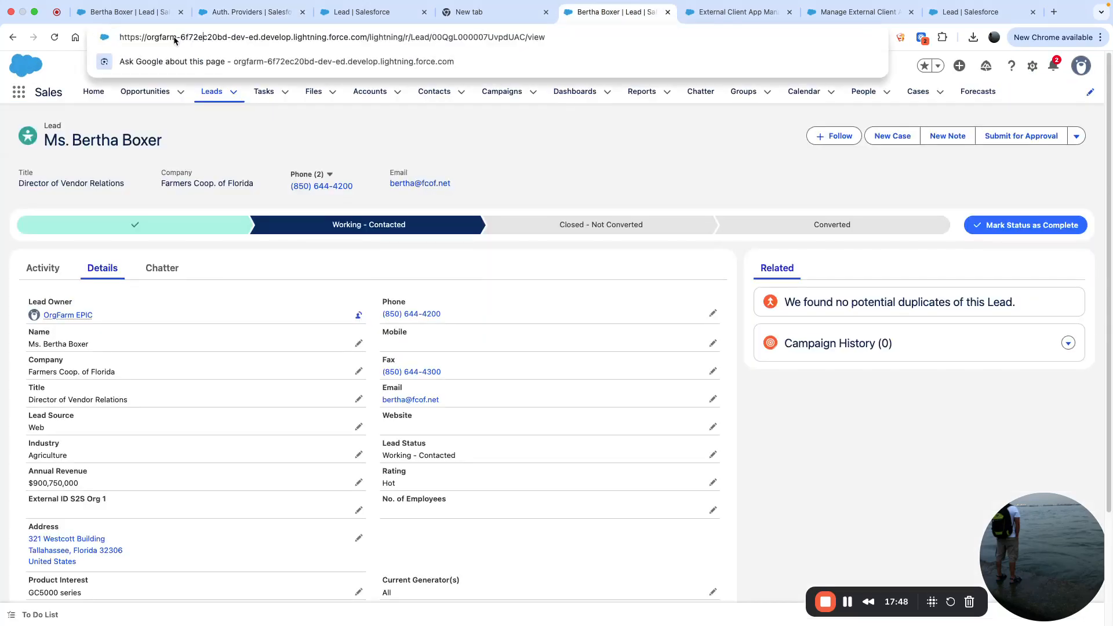
pyautogui.click(369, 37)
pyautogui.hotkey('shift', 'Home')
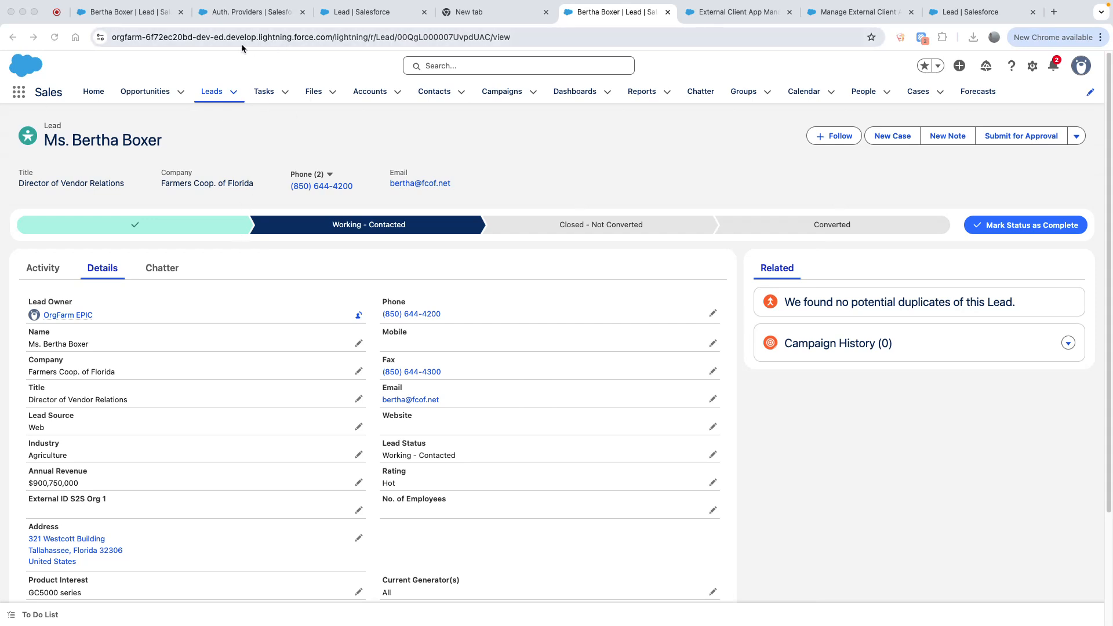
# Step: Paste the first org's domain address into both the Authorize Endpoint URL and Token Endpoint URL fields
pyautogui.click(255, 12)
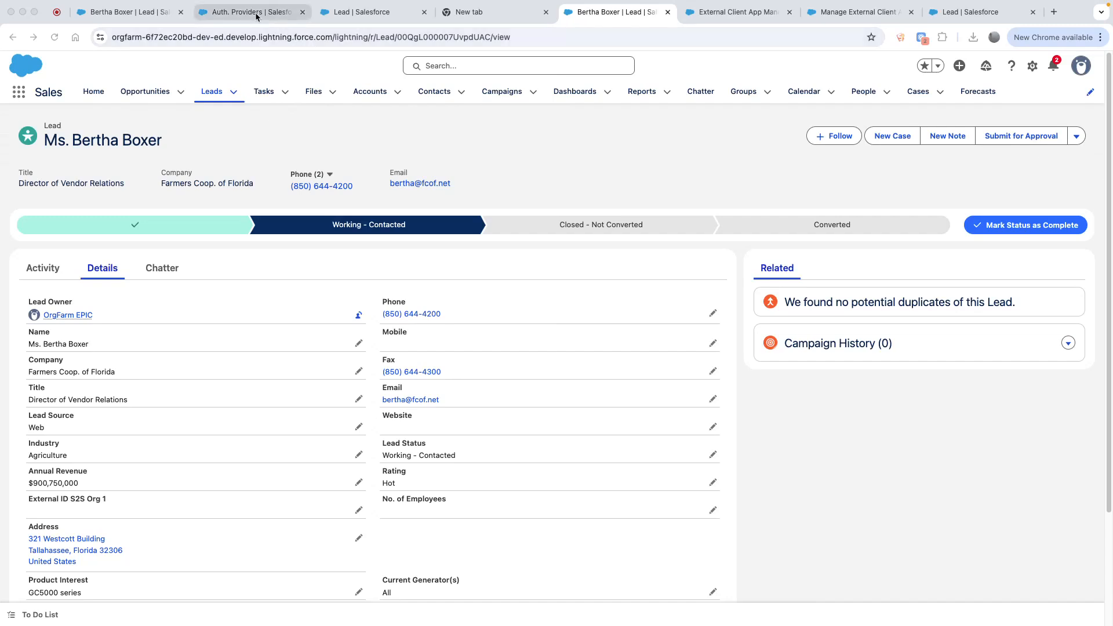
pyautogui.click(356, 306)
pyautogui.press('super+v')
pyautogui.click(359, 321)
pyautogui.press('super+v')
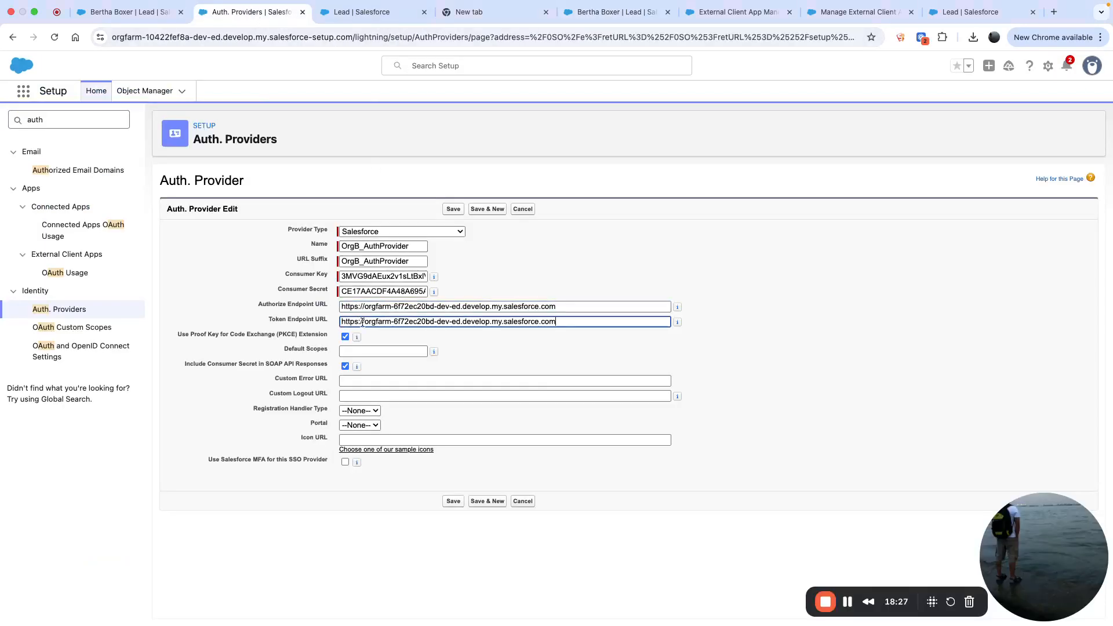
# Step: Set the Authorize Endpoint URL to the first org's domain followed by /services/oauth2/authorize
pyautogui.click(573, 333)
pyautogui.click(576, 309)
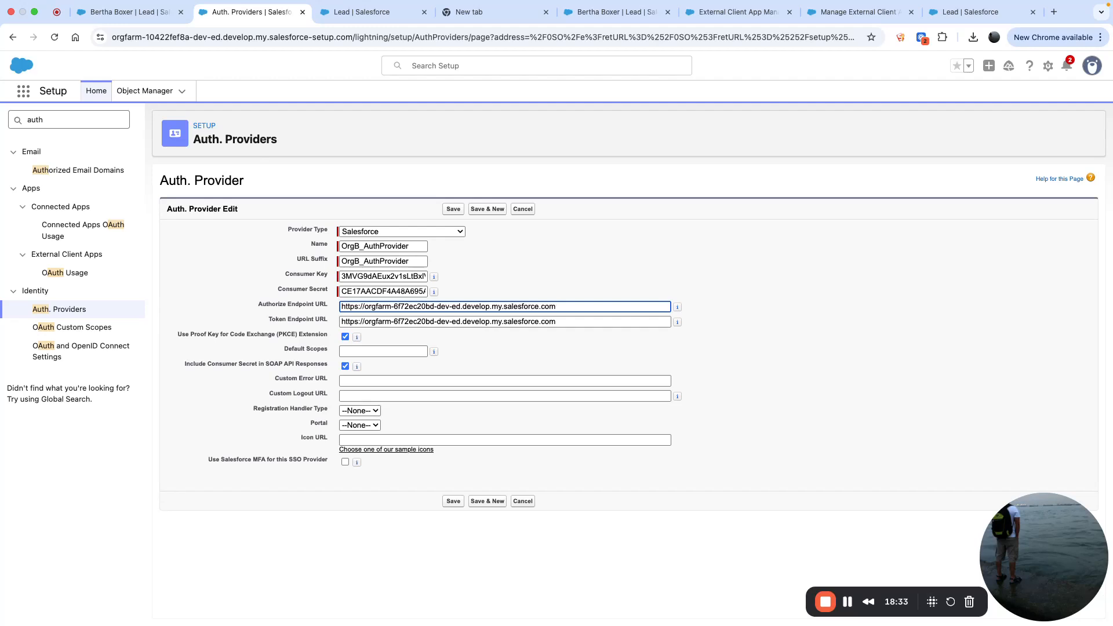
pyautogui.press('super+shift+l')
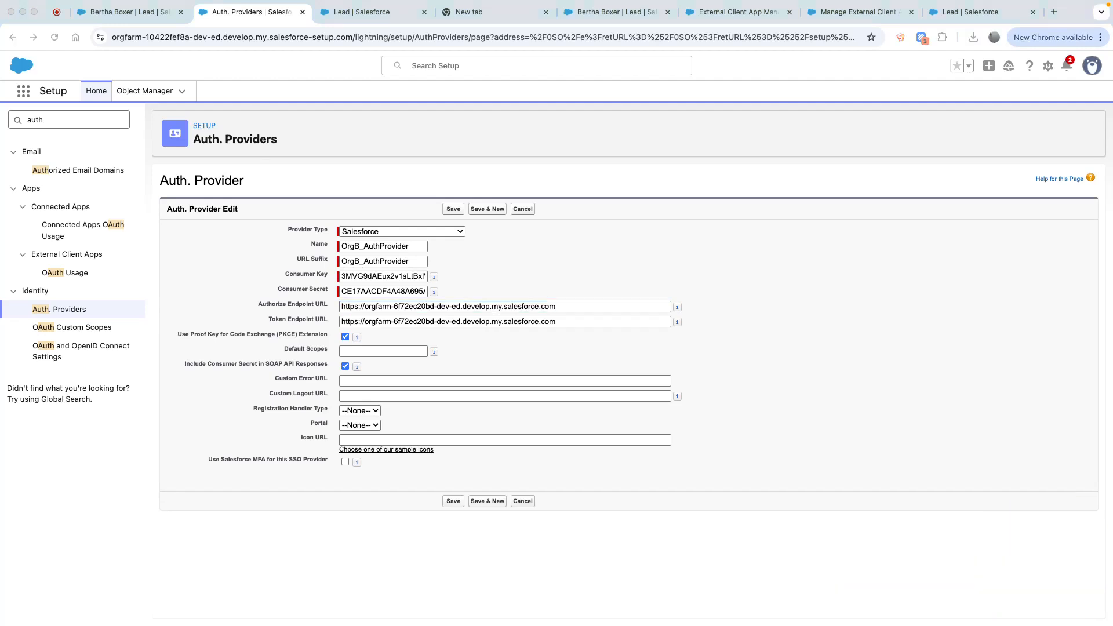
pyautogui.click(576, 307)
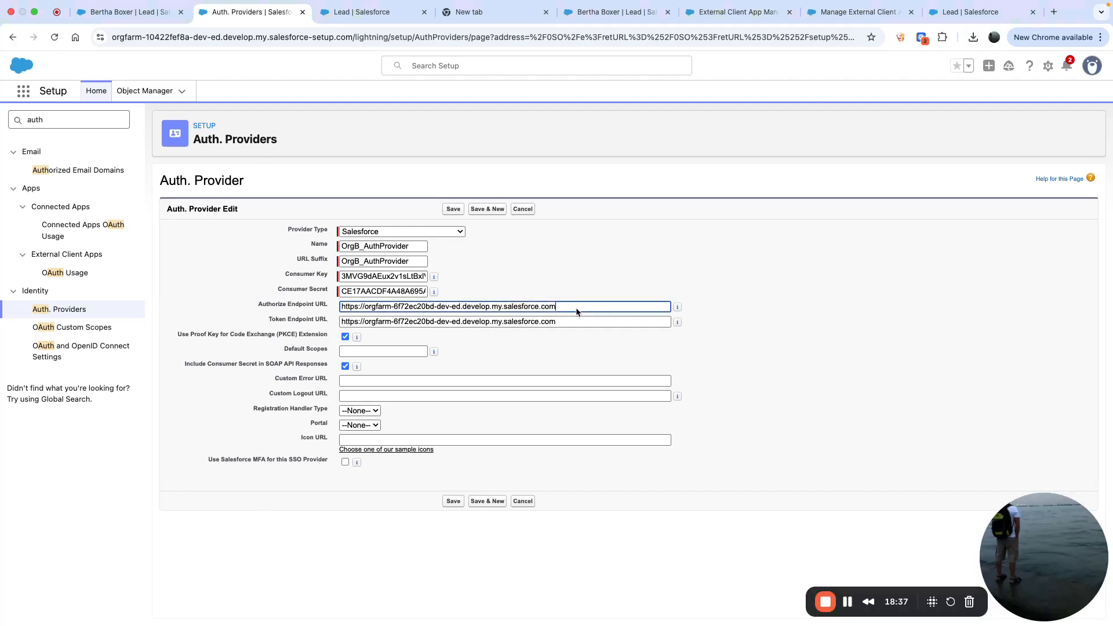
pyautogui.moveTo(576, 308); pyautogui.dragTo(343, 307)
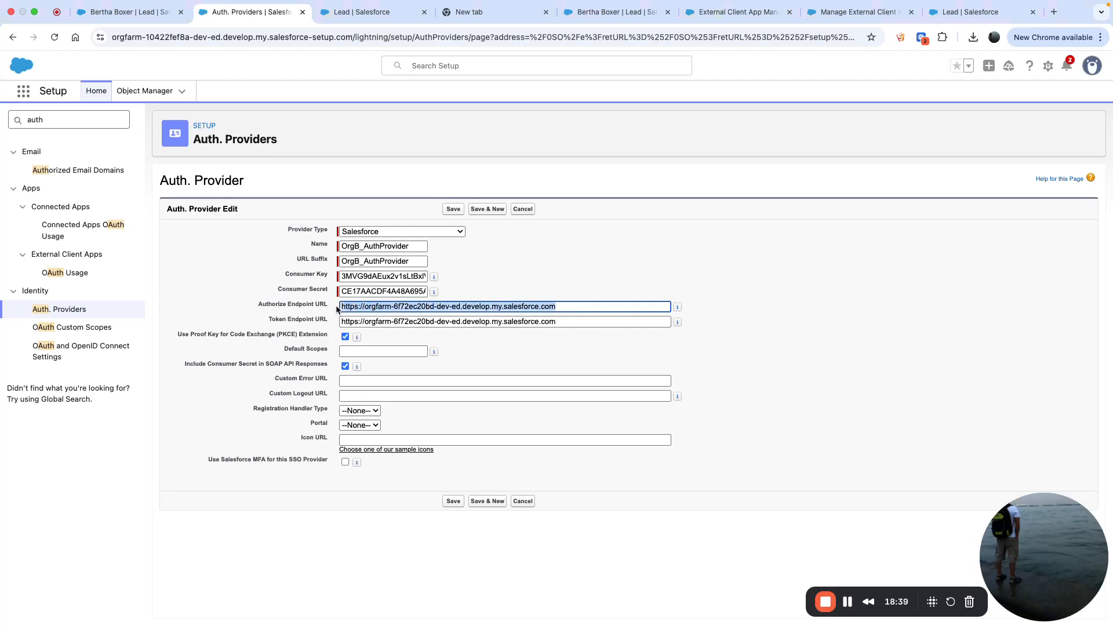
pyautogui.press('super+v')
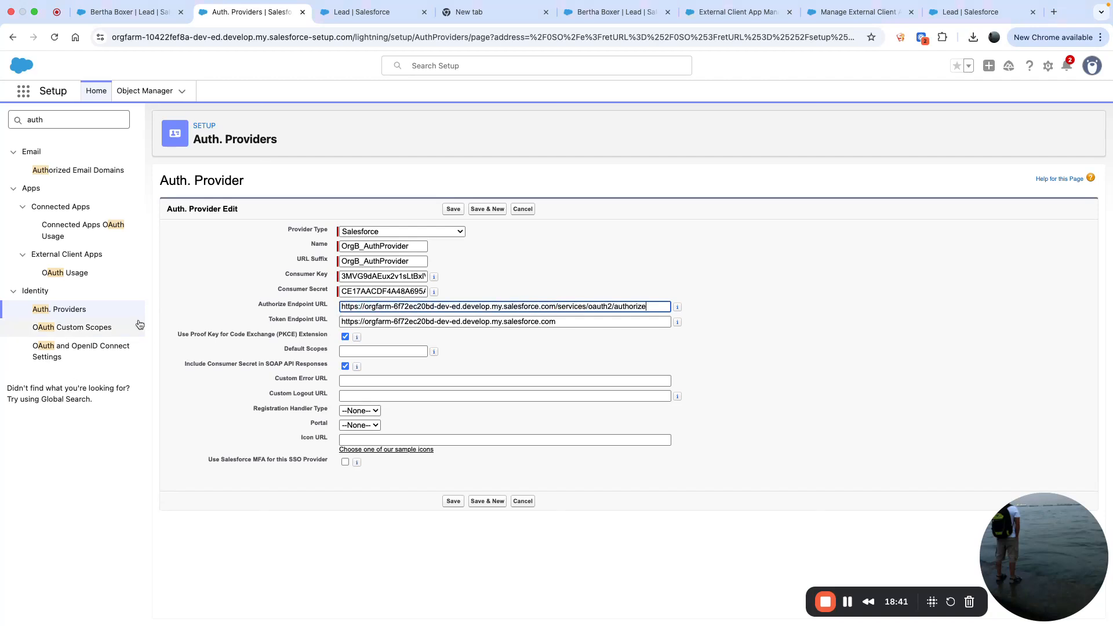
# Step: Set the Token Endpoint URL to the first org's domain followed by /services/oauth2/token
pyautogui.press('super+Tab')
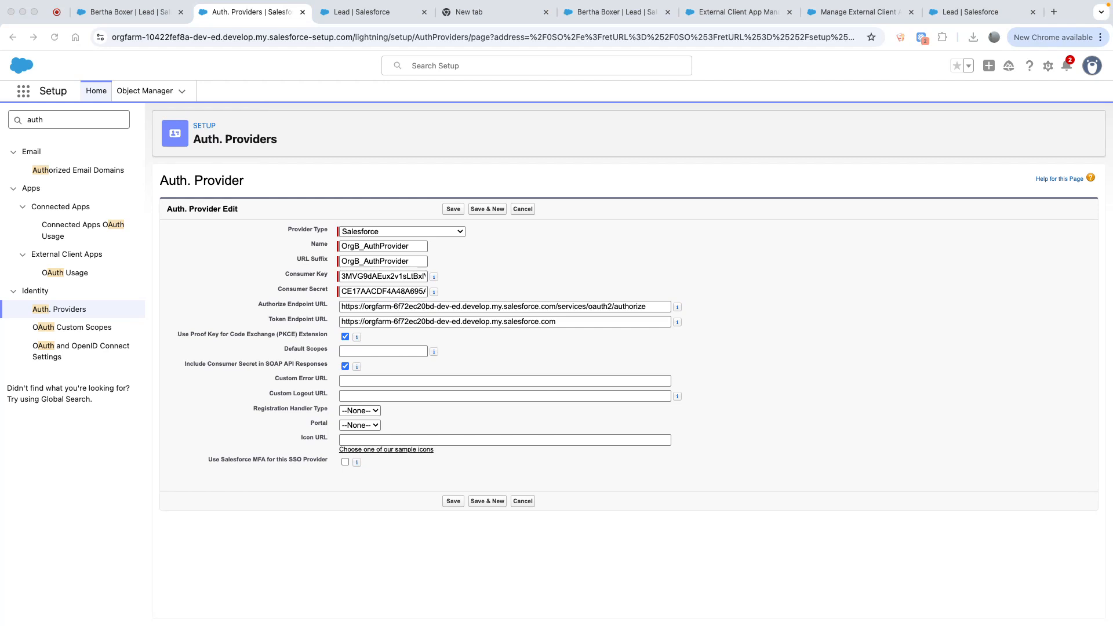
pyautogui.press('super+Tab')
pyautogui.click(573, 318)
pyautogui.press('super+a')
pyautogui.press('super+v')
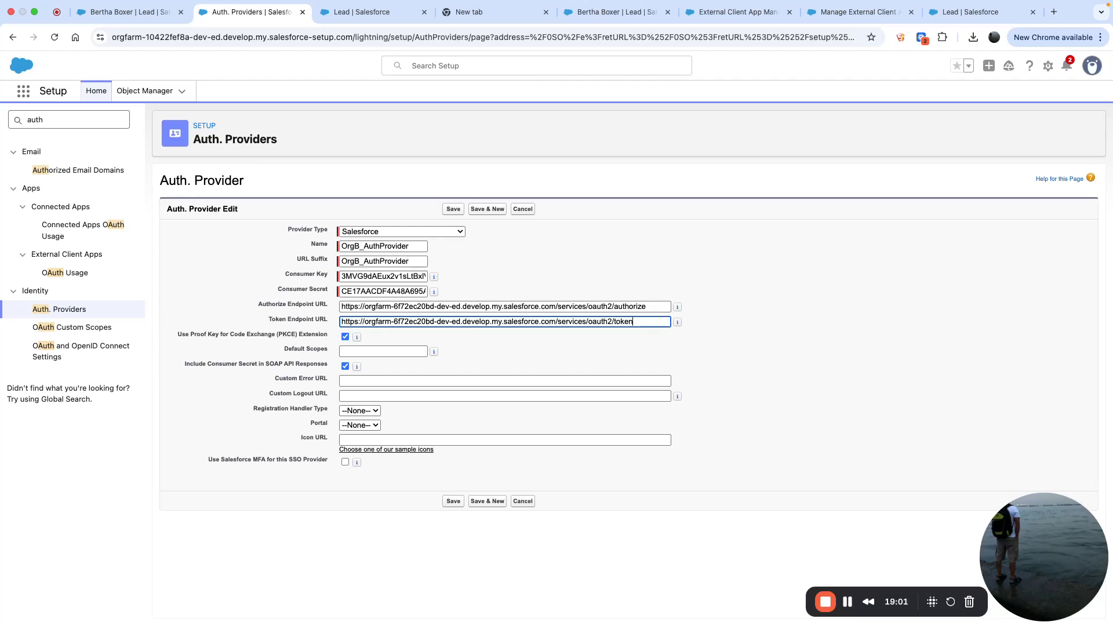
pyautogui.press('super+shift+l')
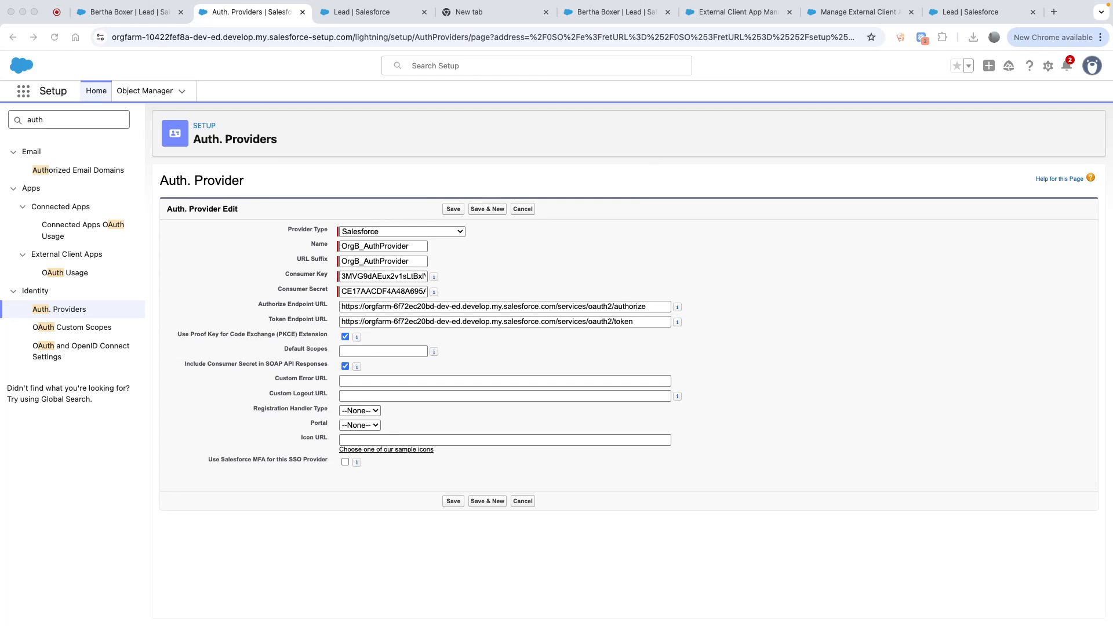
# Step: Enter full refresh_token offline_access as the Default Scopes and save the auth provider
pyautogui.click(361, 351)
pyautogui.press('super+v')
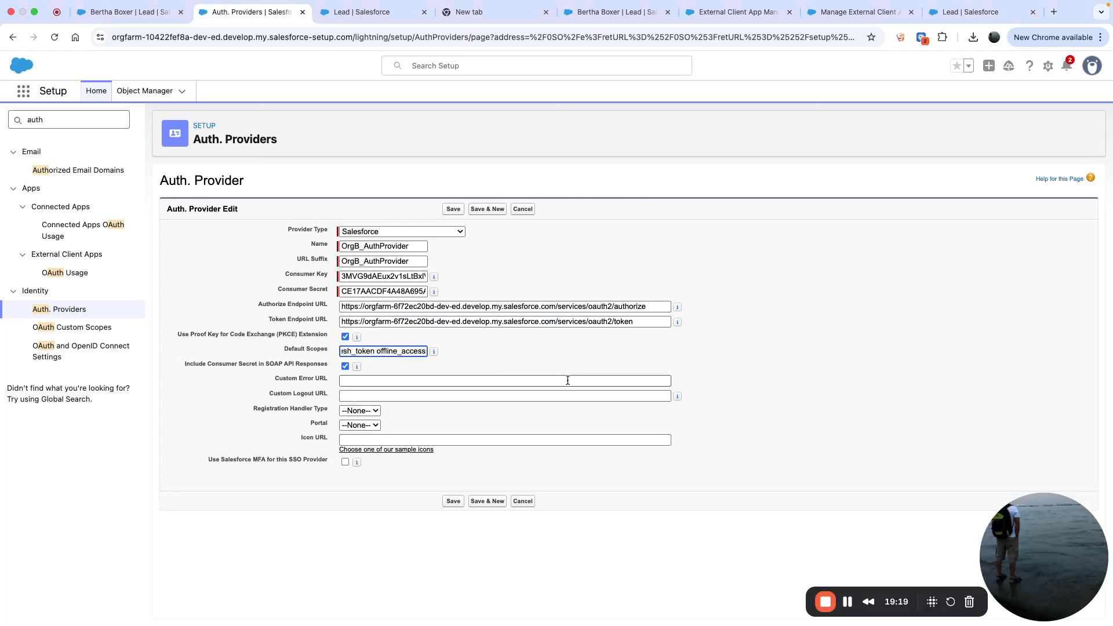
pyautogui.click(452, 502)
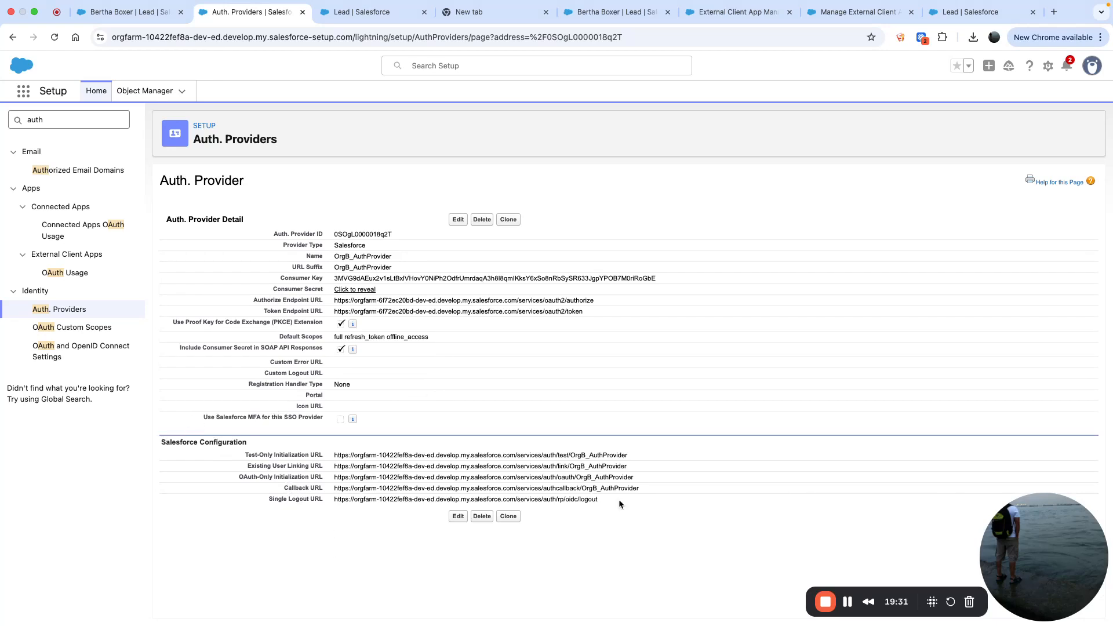
# Step: Copy the auth provider's Callback URL, paste it as the external client app's Callback URL, and save the app
pyautogui.moveTo(641, 489); pyautogui.dragTo(334, 493)
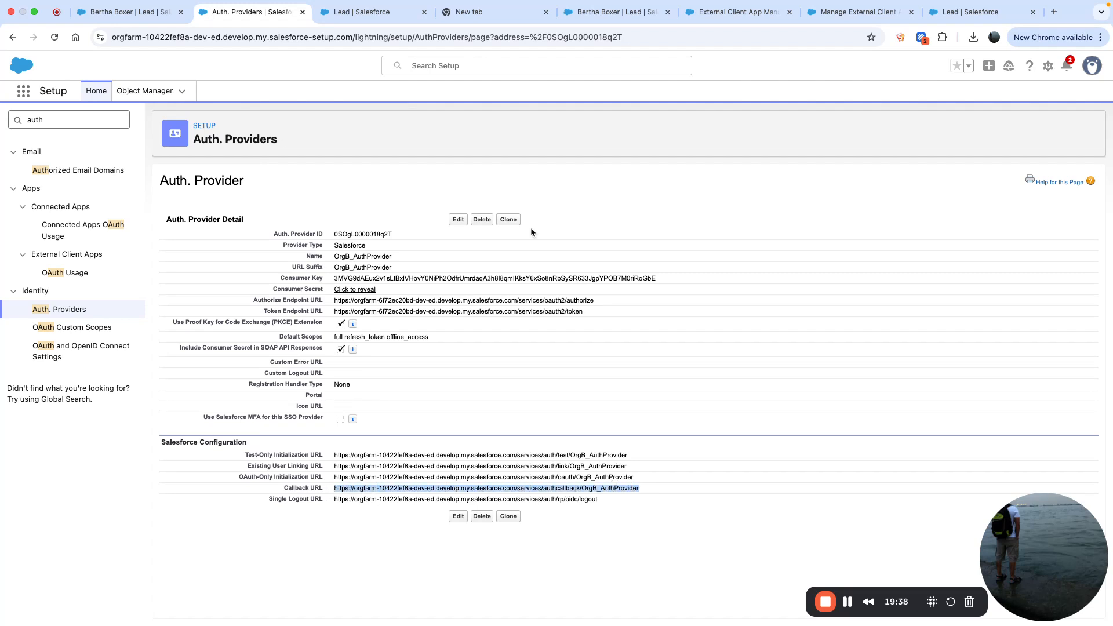
pyautogui.click(722, 11)
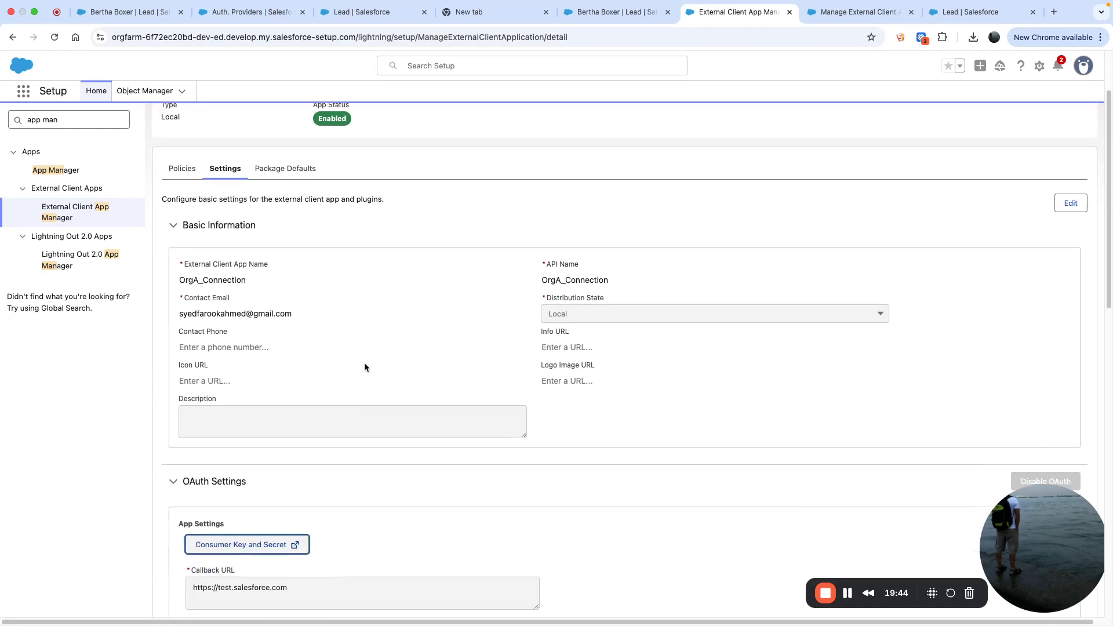
pyautogui.scroll(-3, 325, 377)
pyautogui.click(302, 350)
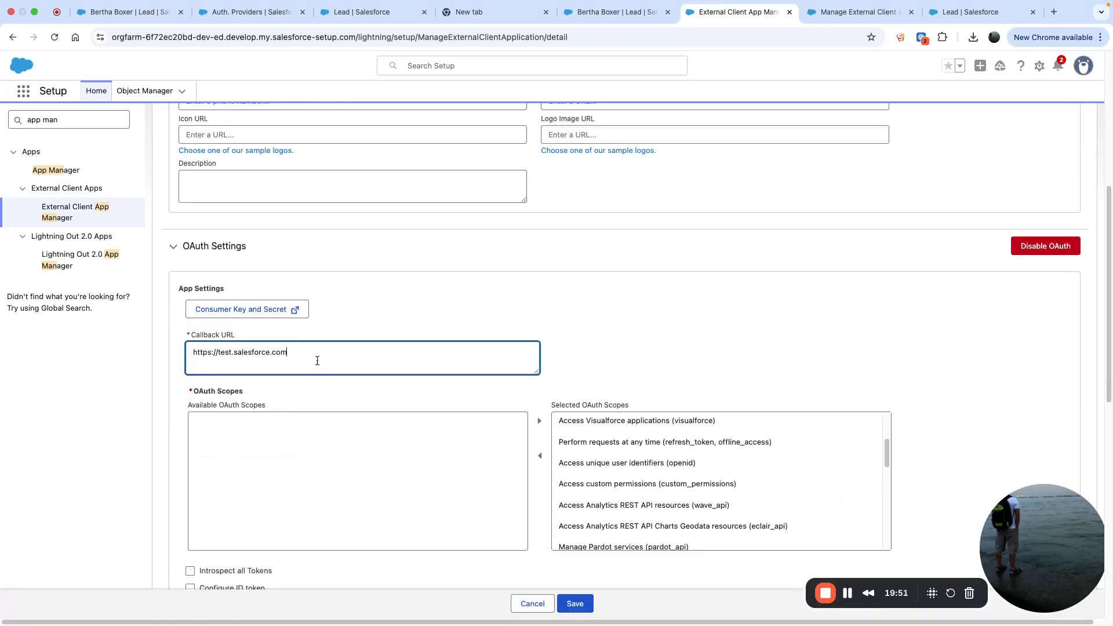
pyautogui.moveTo(376, 357); pyautogui.dragTo(158, 356)
pyautogui.press('super+v')
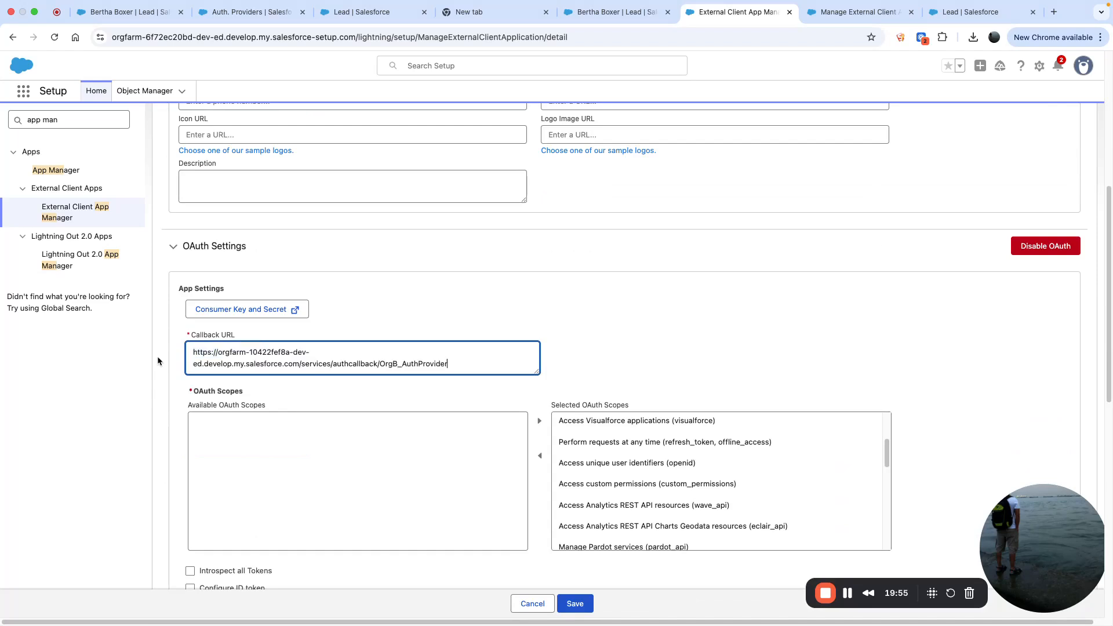
pyautogui.click(585, 605)
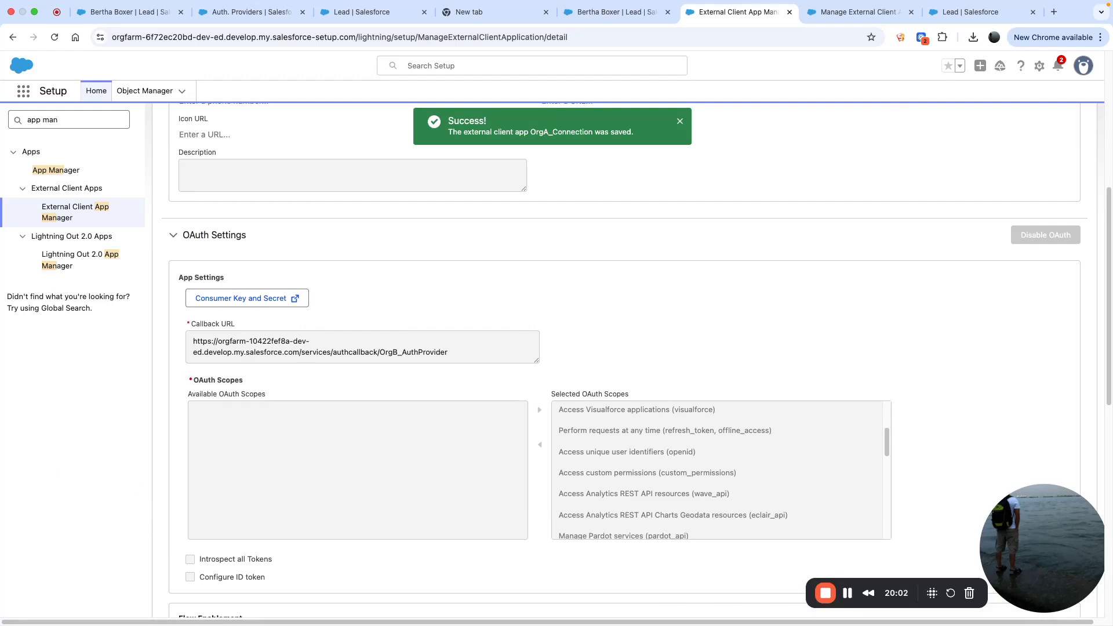
pyautogui.press('super+shift+l')
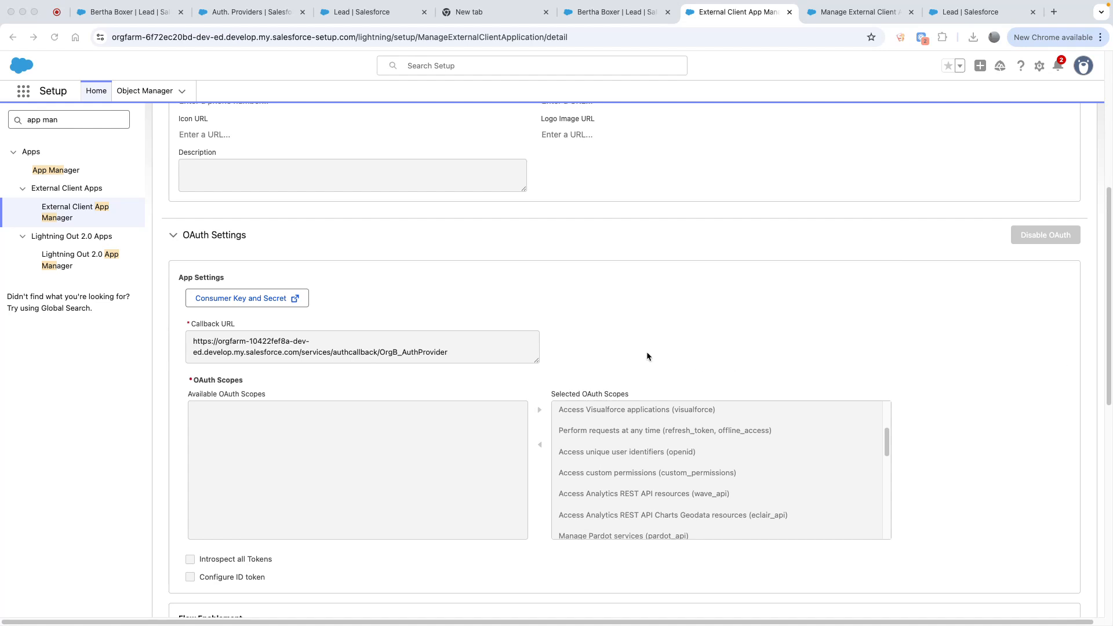
pyautogui.scroll(-8, 646, 353)
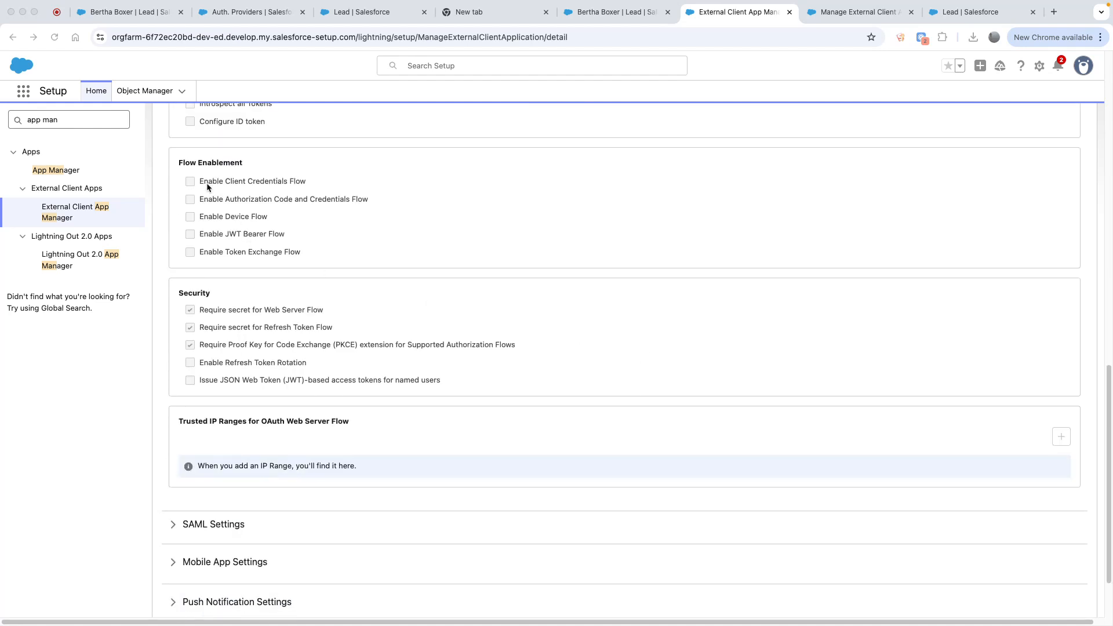
pyautogui.scroll(-2, 562, 461)
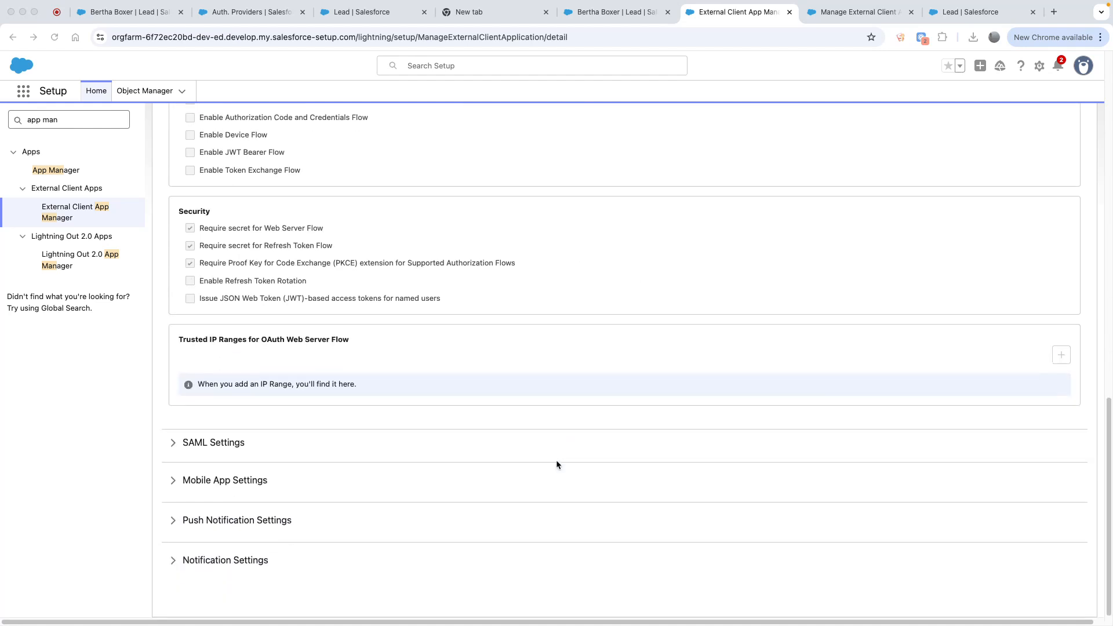
pyautogui.scroll(20, 583, 299)
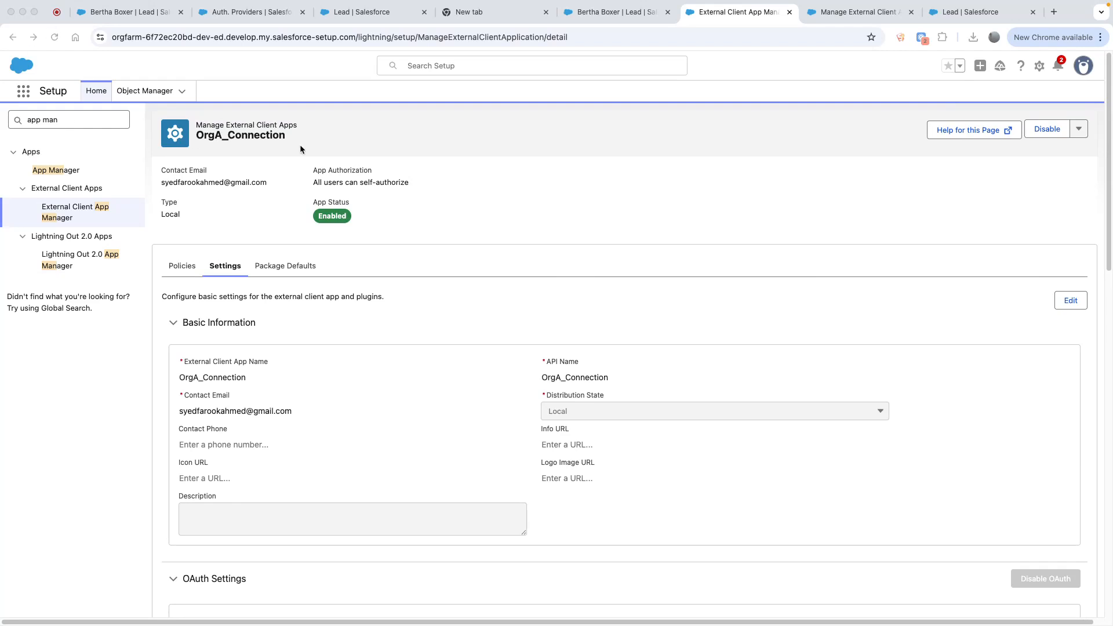
# Step: Open the Named Credentials setup page in the second org
pyautogui.click(253, 25)
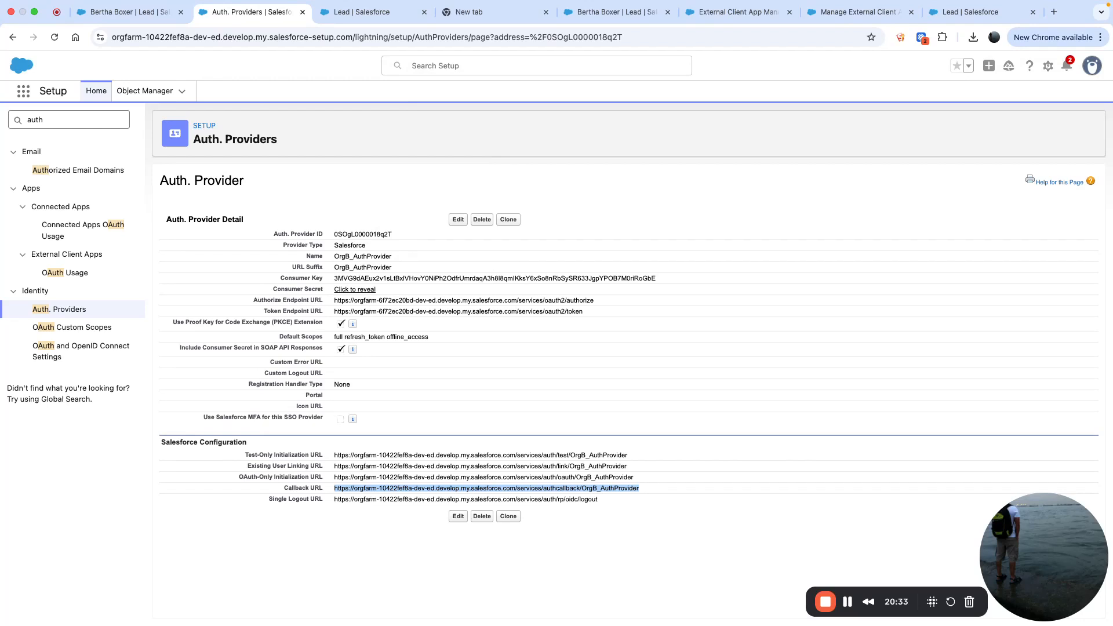
pyautogui.click(61, 117)
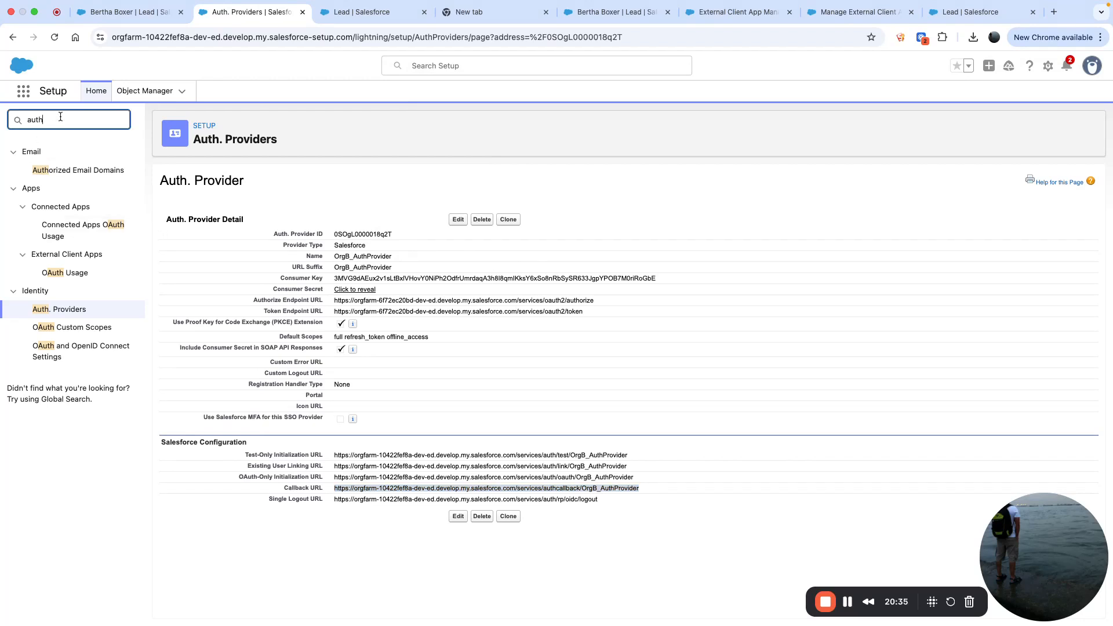
pyautogui.press('BackSpace')
pyautogui.press('BackSpace')
pyautogui.press('BackSpace')
pyautogui.press('BackSpace')
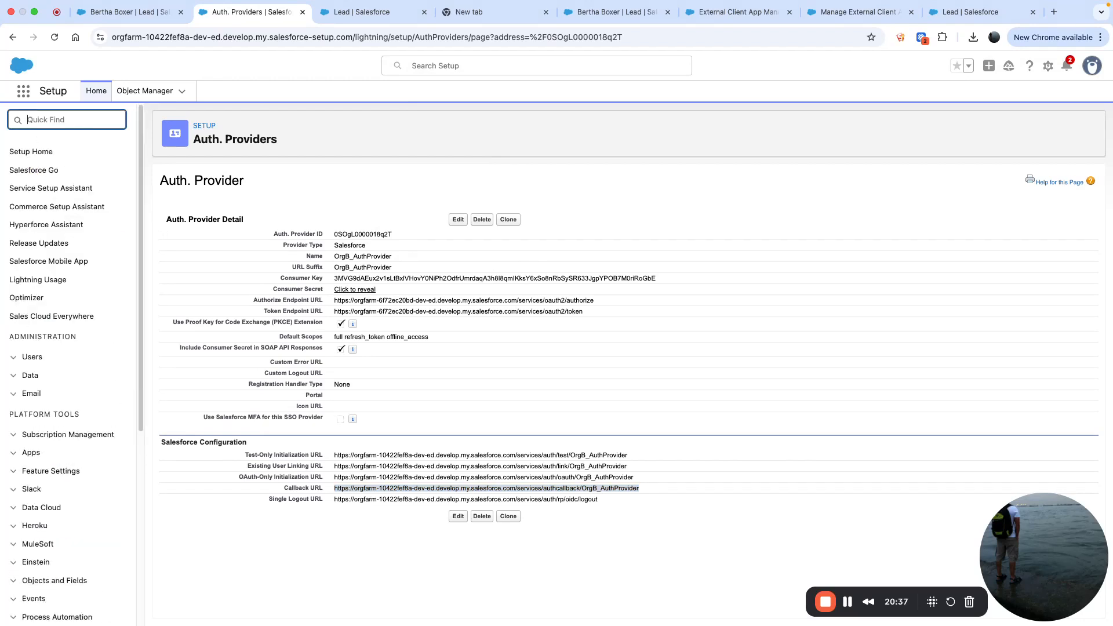
pyautogui.write('named')
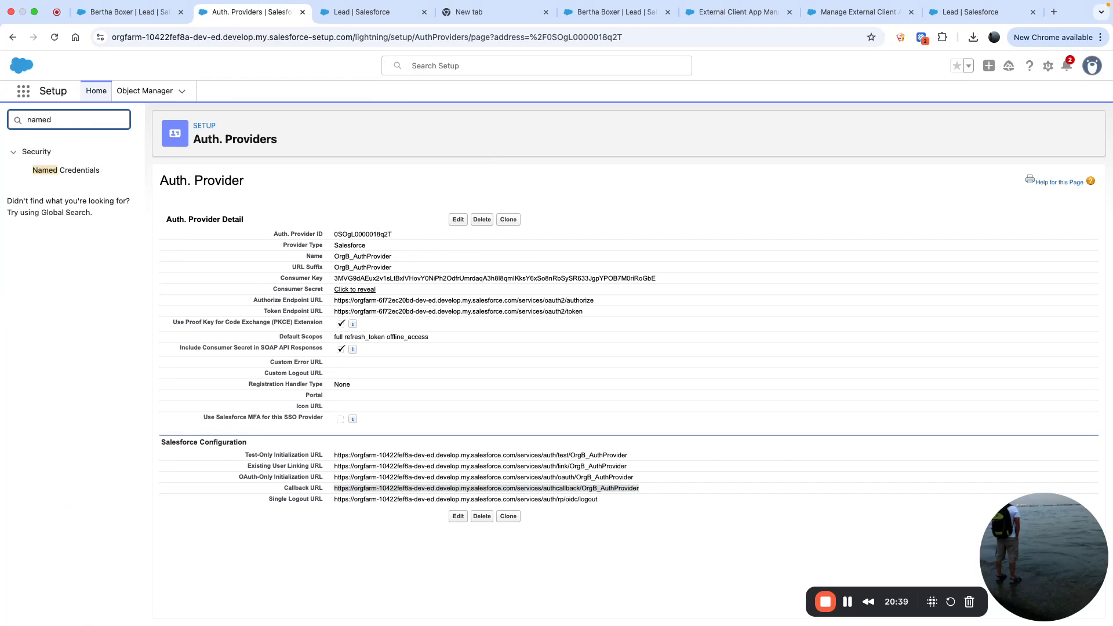
pyautogui.click(87, 171)
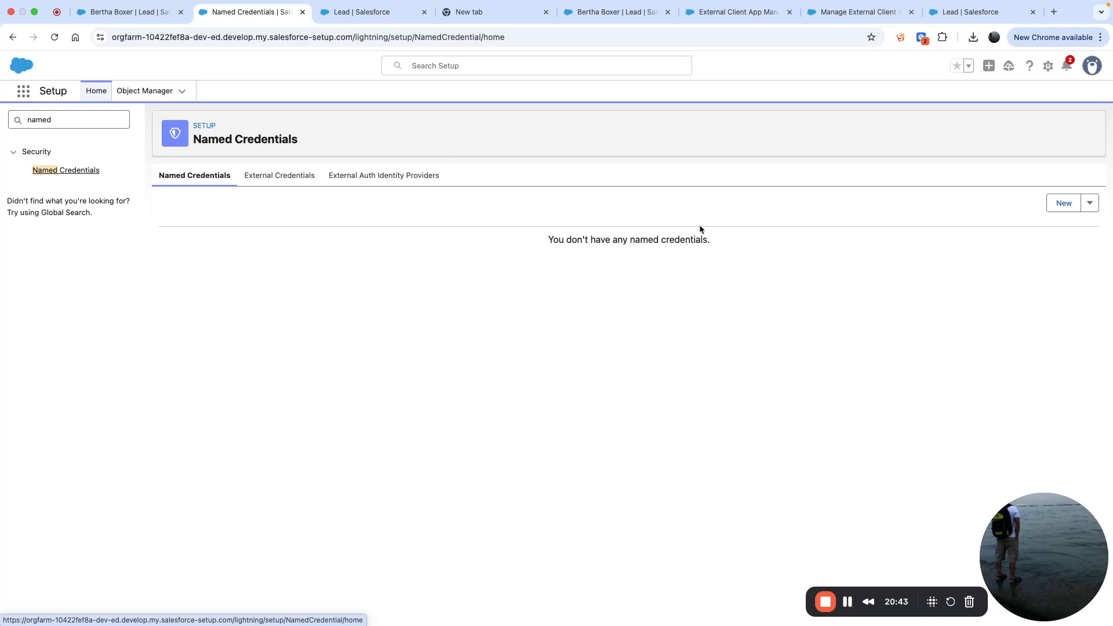
# Step: Start a new legacy named credential labelled OrgB Integration, named OrgB_Integration, with the first org's domain as URL
pyautogui.click(1089, 204)
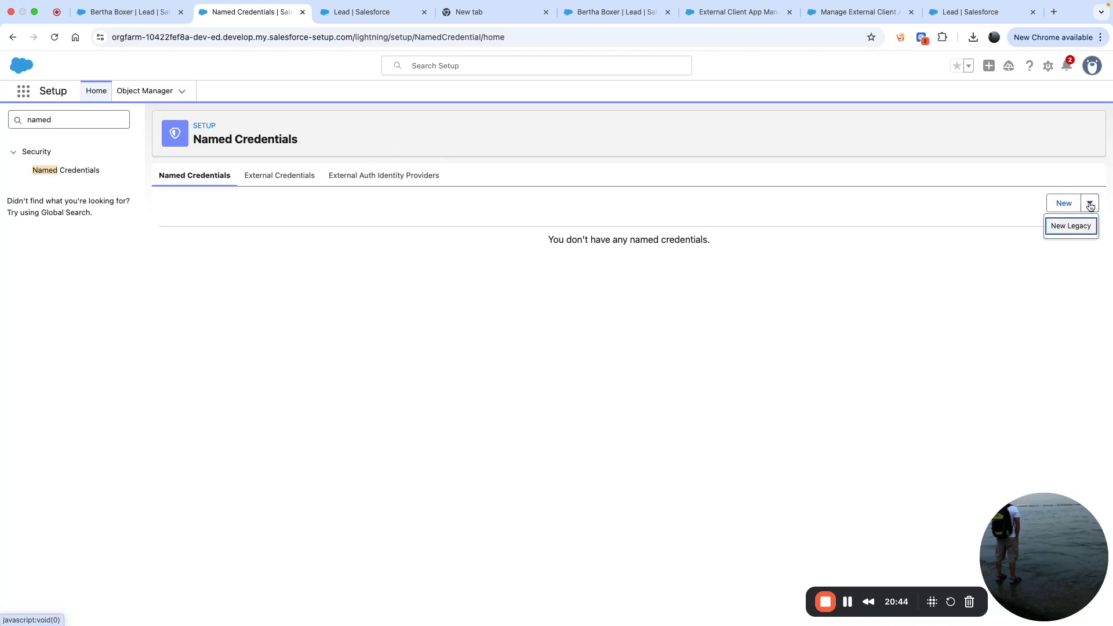
pyautogui.click(1072, 231)
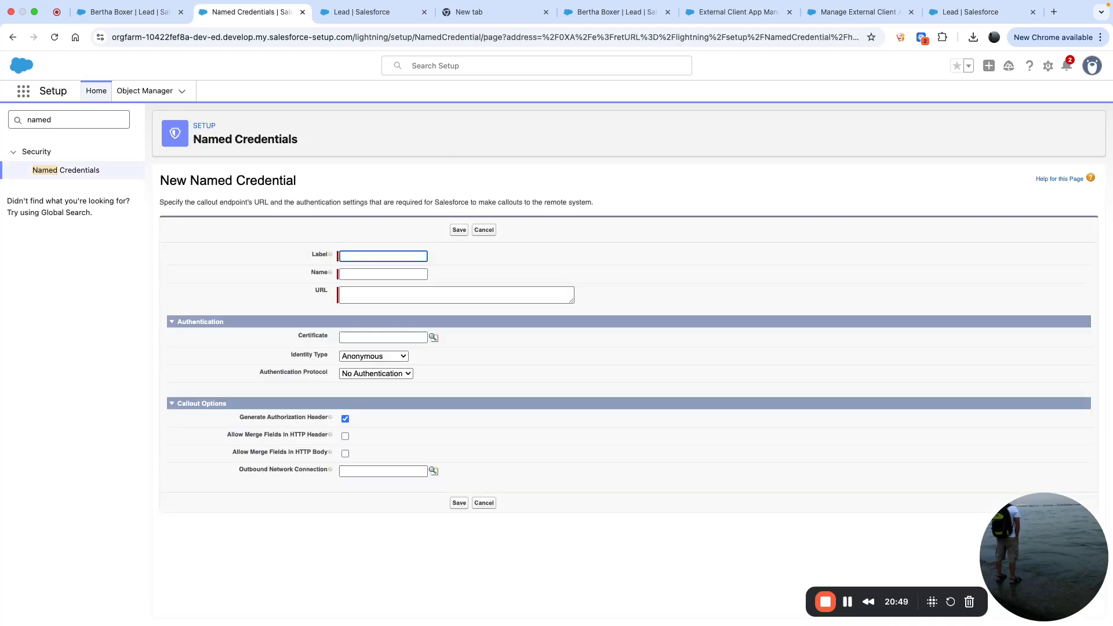
pyautogui.click(374, 258)
pyautogui.write('OrgB Integration')
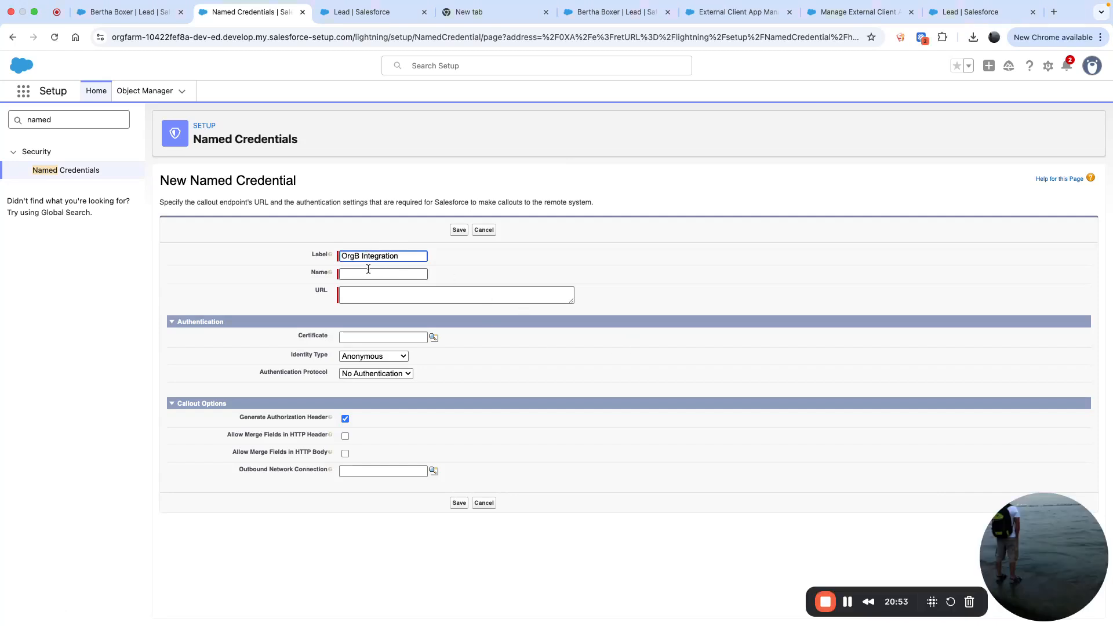
pyautogui.click(368, 270)
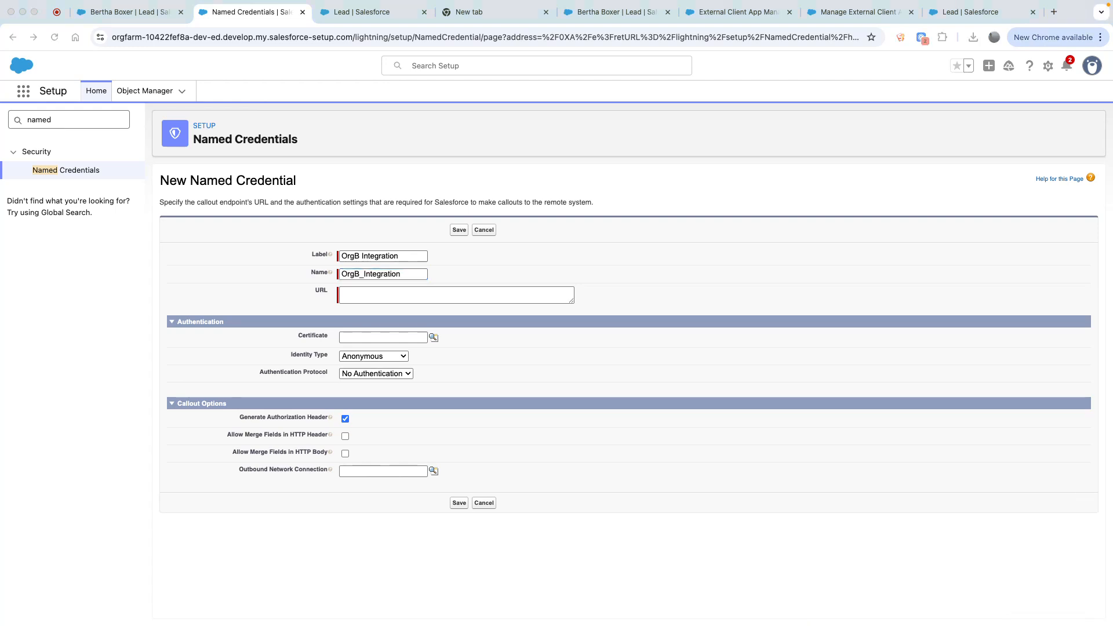
pyautogui.click(379, 293)
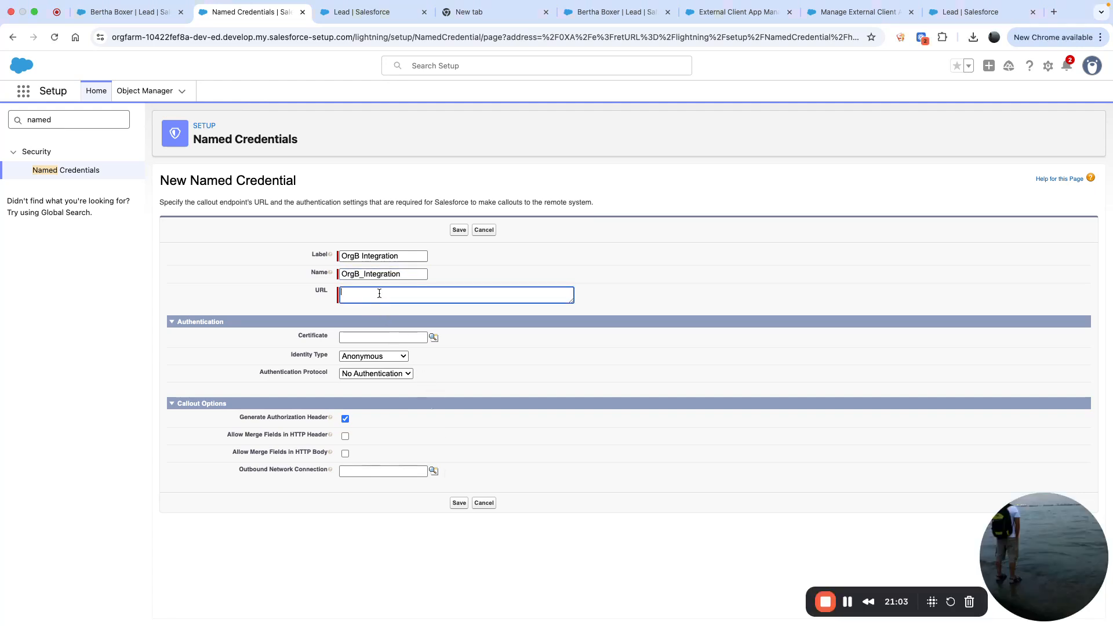
pyautogui.write('https://orgfarm-6f72ec20bd-dev-ed.develop.my.salesforce.com')
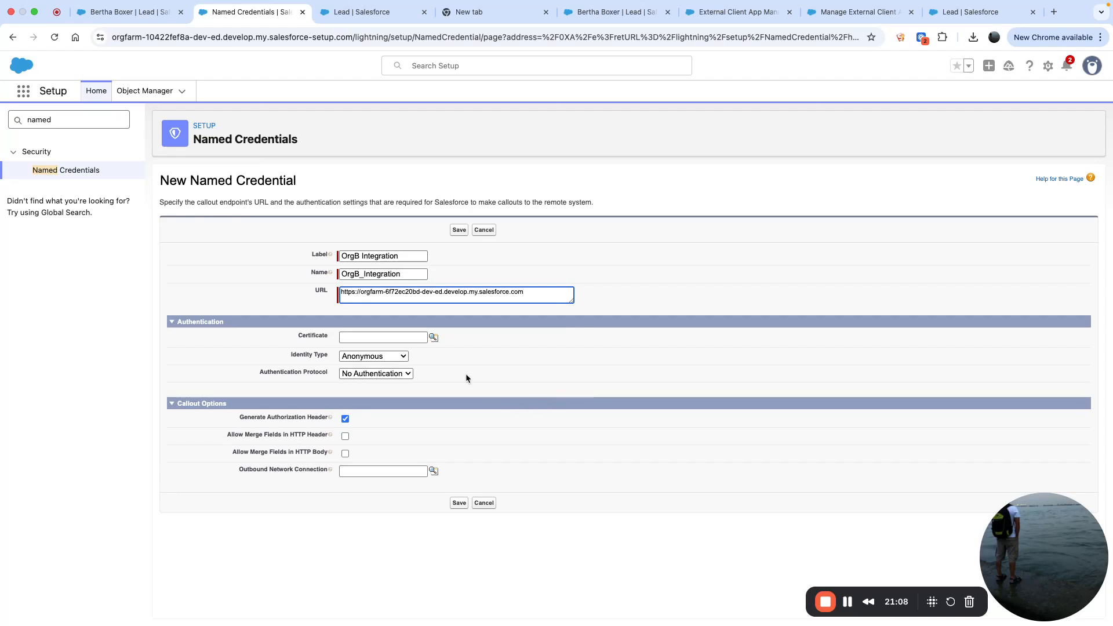
# Step: Set the credential's Identity Type to Named Principal and its Authentication Protocol to OAuth 2.0
pyautogui.click(374, 358)
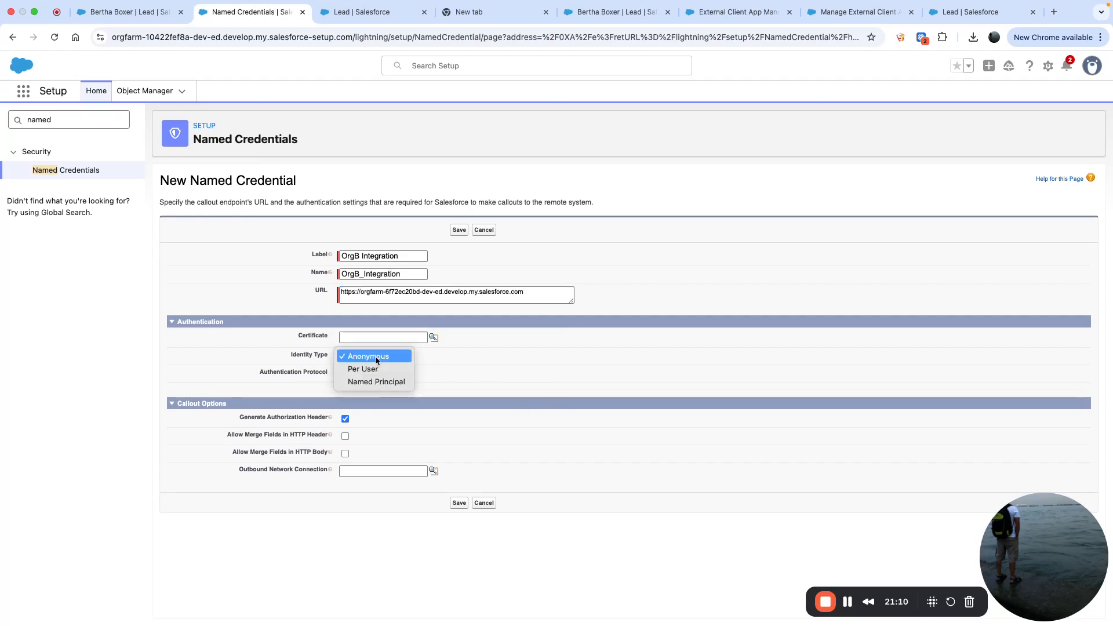
pyautogui.click(380, 381)
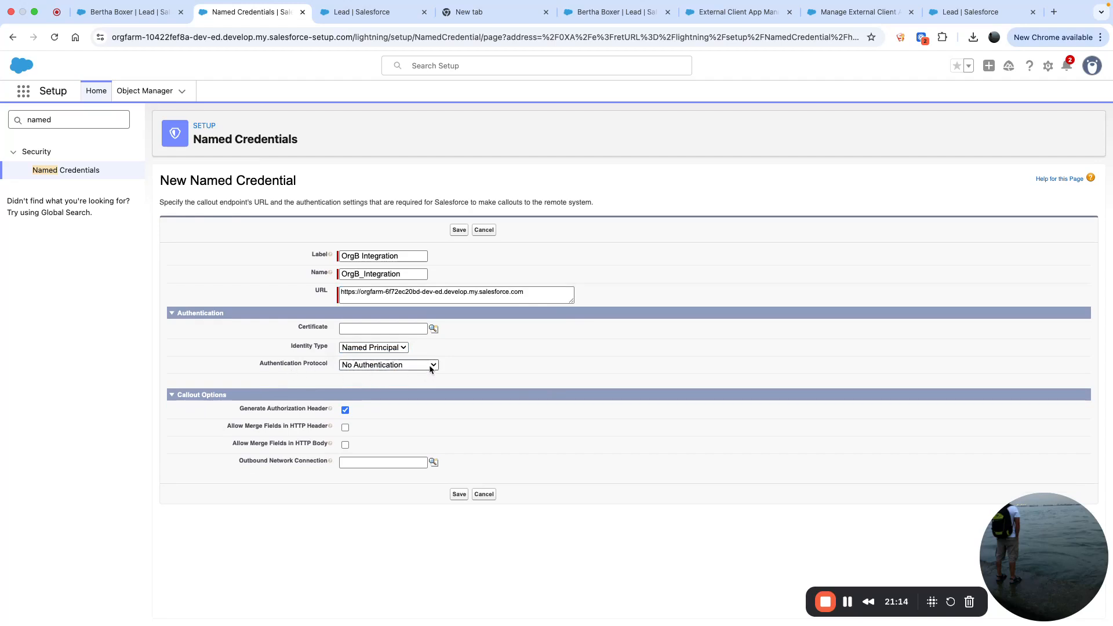
pyautogui.click(430, 368)
pyautogui.click(414, 380)
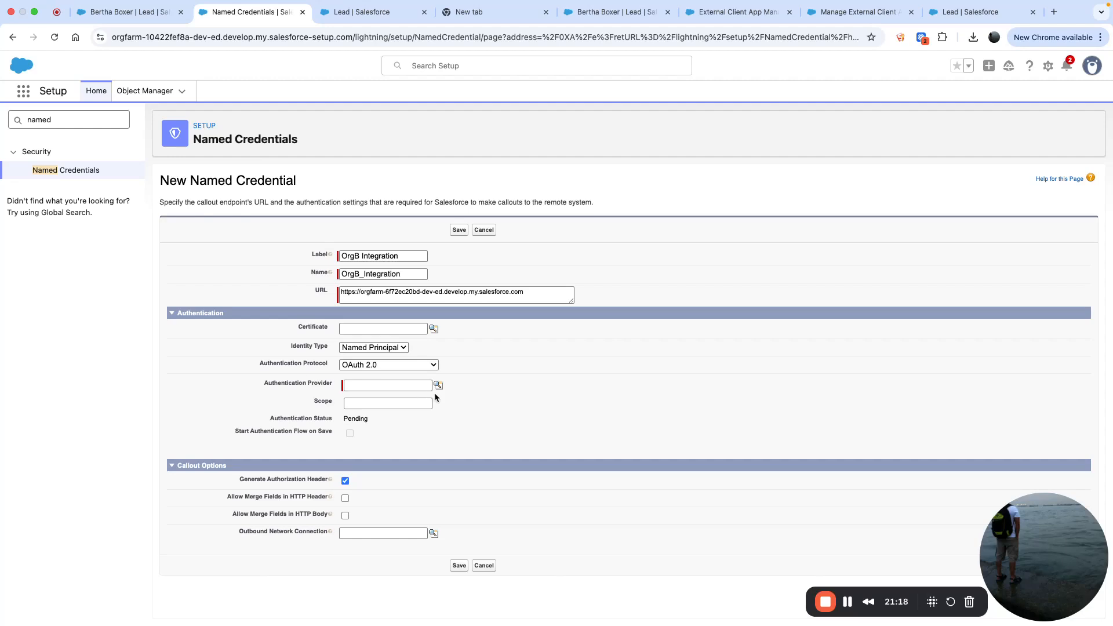
# Step: Set the credential's Authentication Provider to OrgB_AuthProvider and its Scope to full refresh_token offline_access, then save it
pyautogui.click(436, 388)
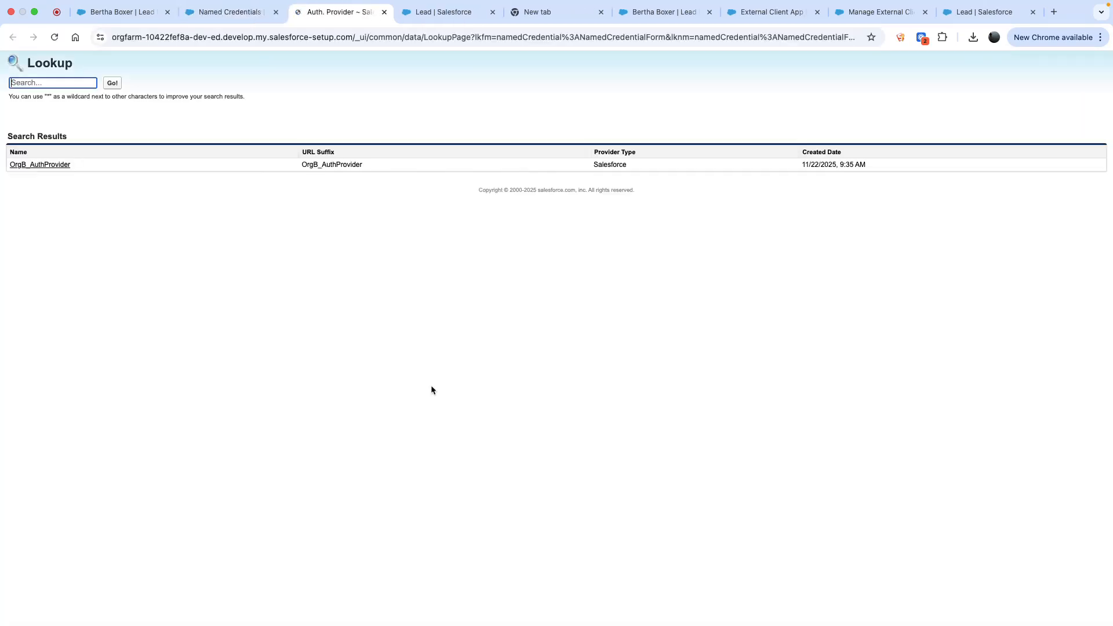
pyautogui.click(39, 165)
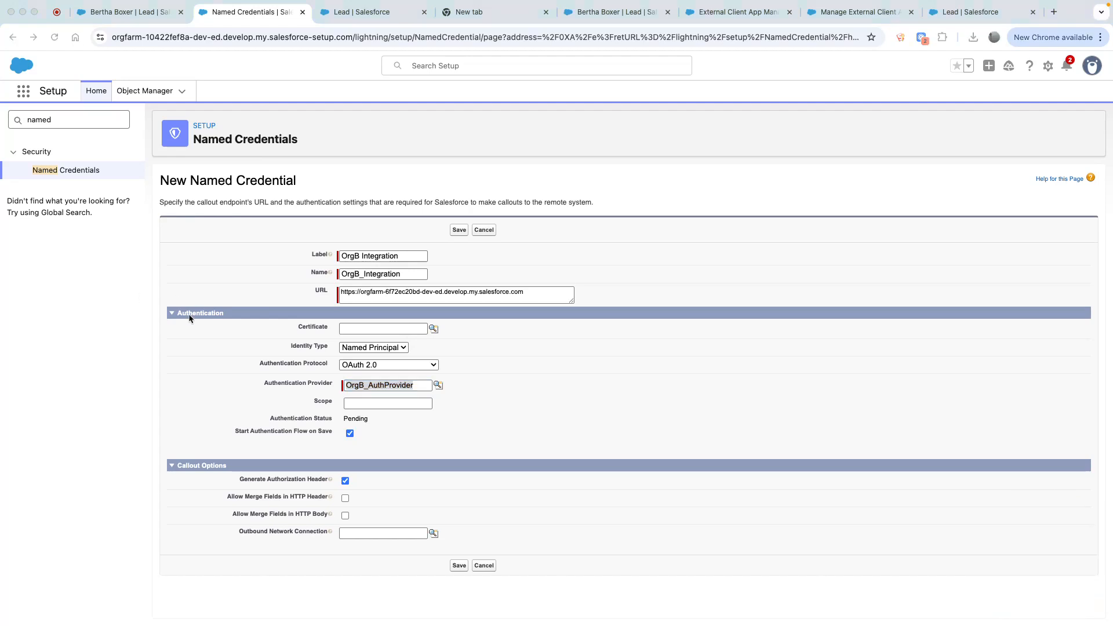
pyautogui.click(397, 403)
pyautogui.write('full refresh_token offline_access')
pyautogui.click(457, 231)
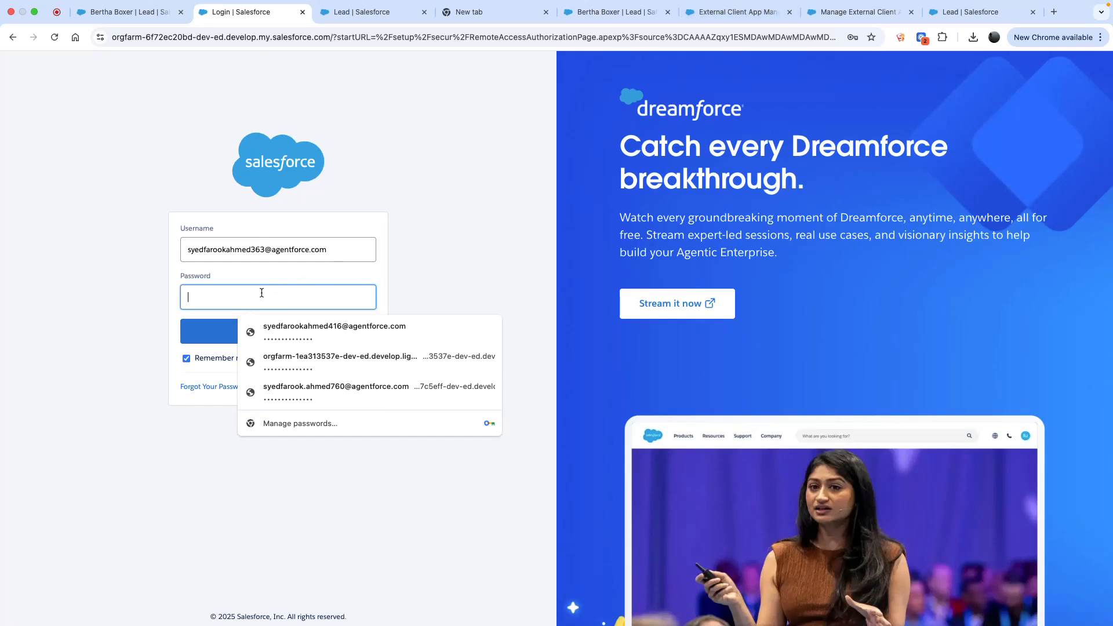
# Step: Log in to the other org by entering the account password
pyautogui.write('••••••••••')
pyautogui.click(204, 333)
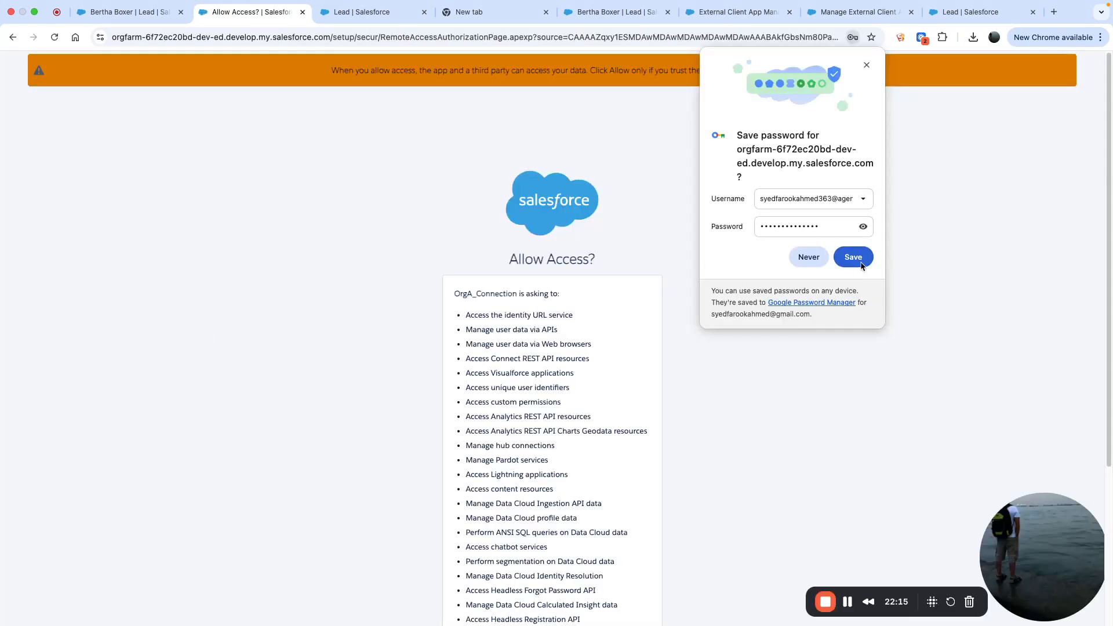
# Step: Allow OrgA_Connection access to the org and confirm the external access request
pyautogui.click(860, 264)
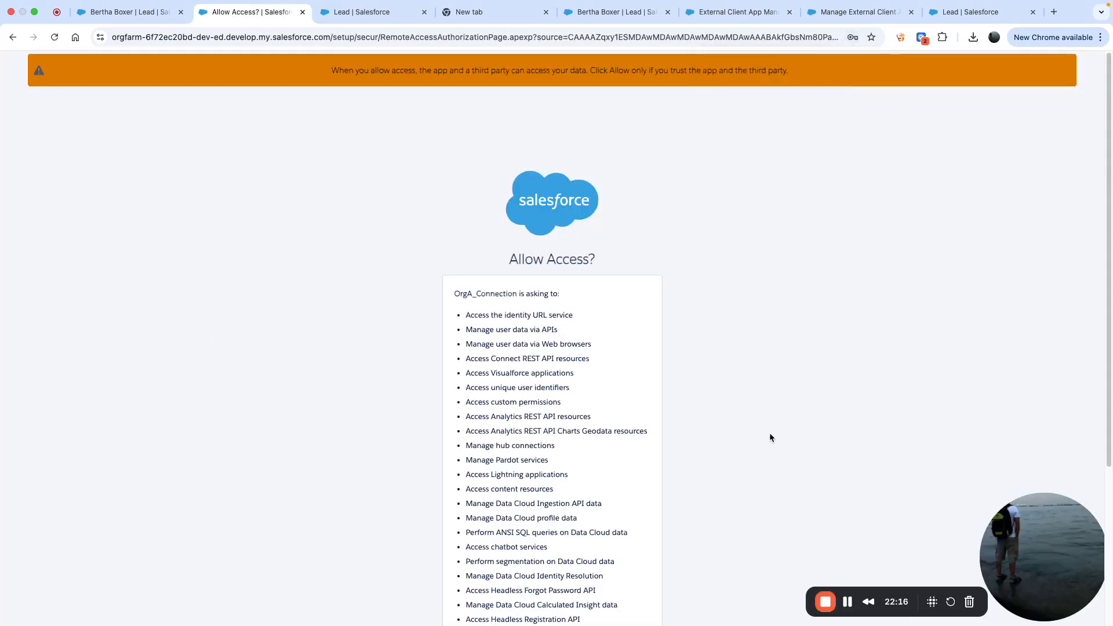
pyautogui.scroll(-4, 799, 423)
pyautogui.click(595, 547)
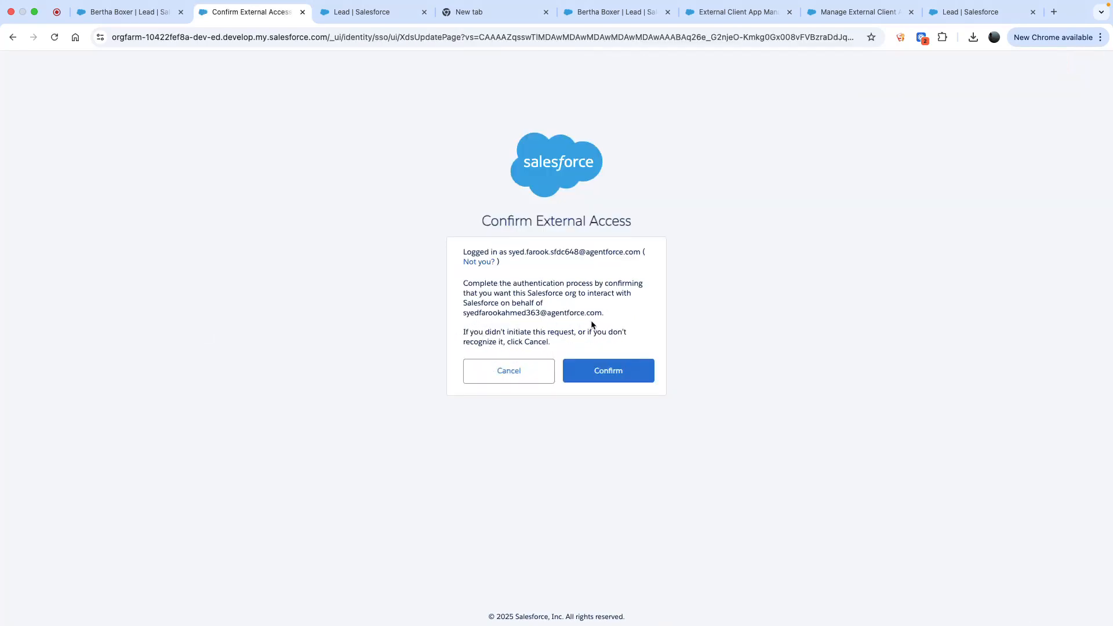
pyautogui.click(629, 377)
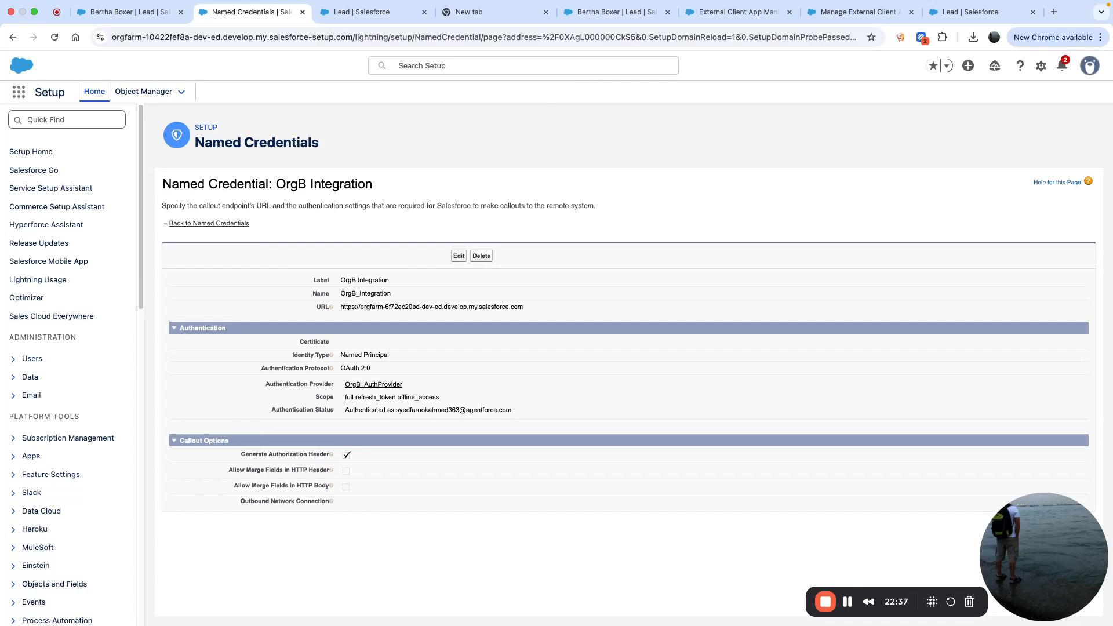
# Step: Switch the other org to Lightning Experience and open its Setup
pyautogui.press('super+shift+l')
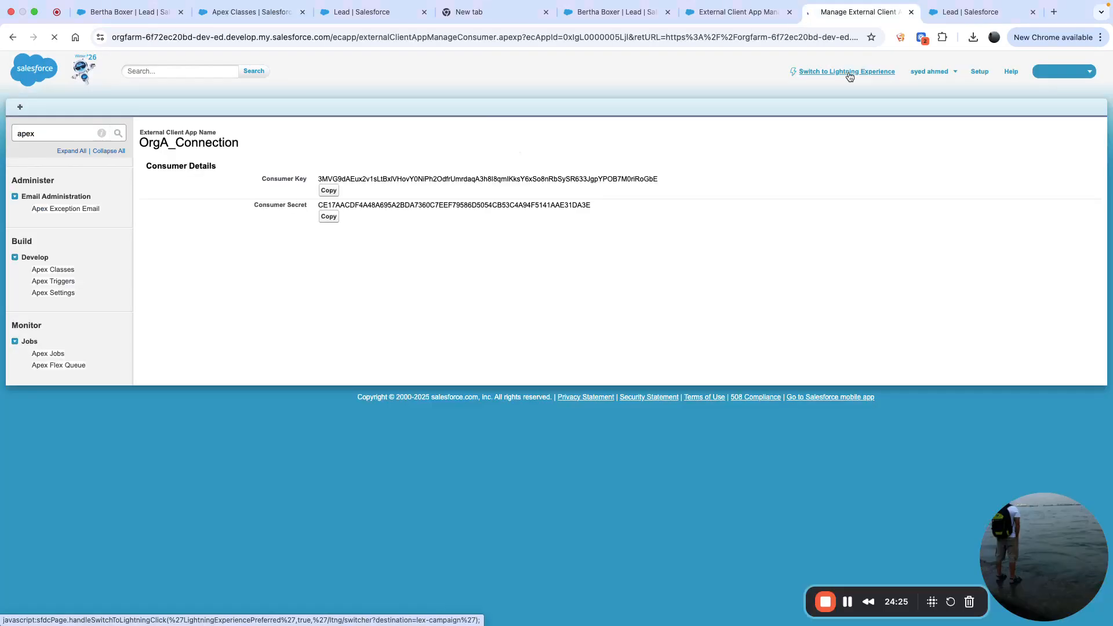
pyautogui.click(846, 73)
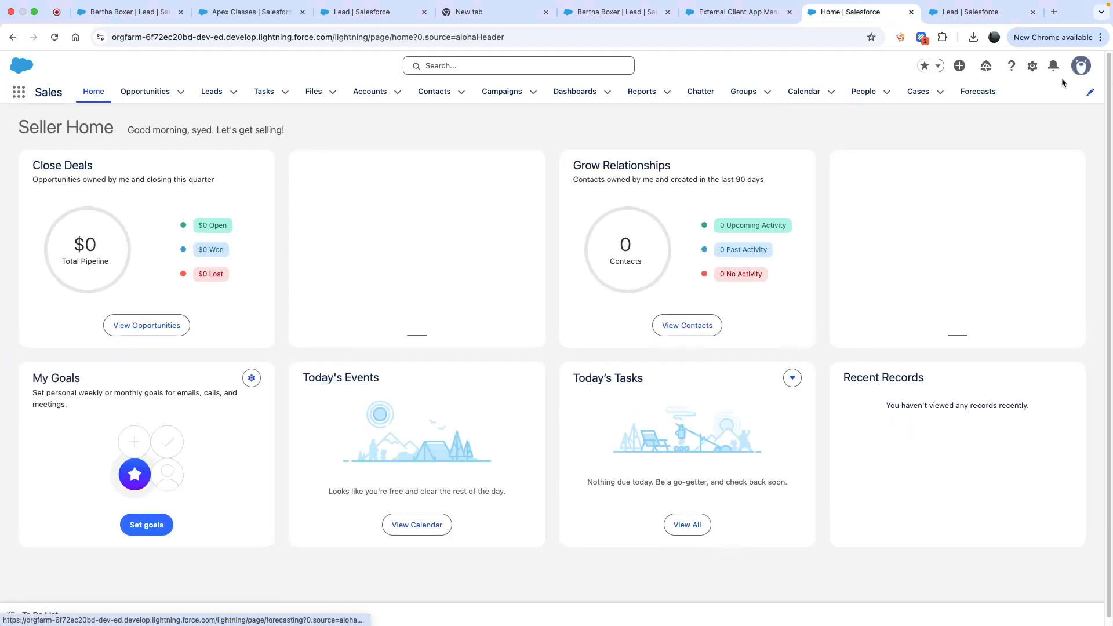
pyautogui.click(1032, 65)
pyautogui.click(962, 115)
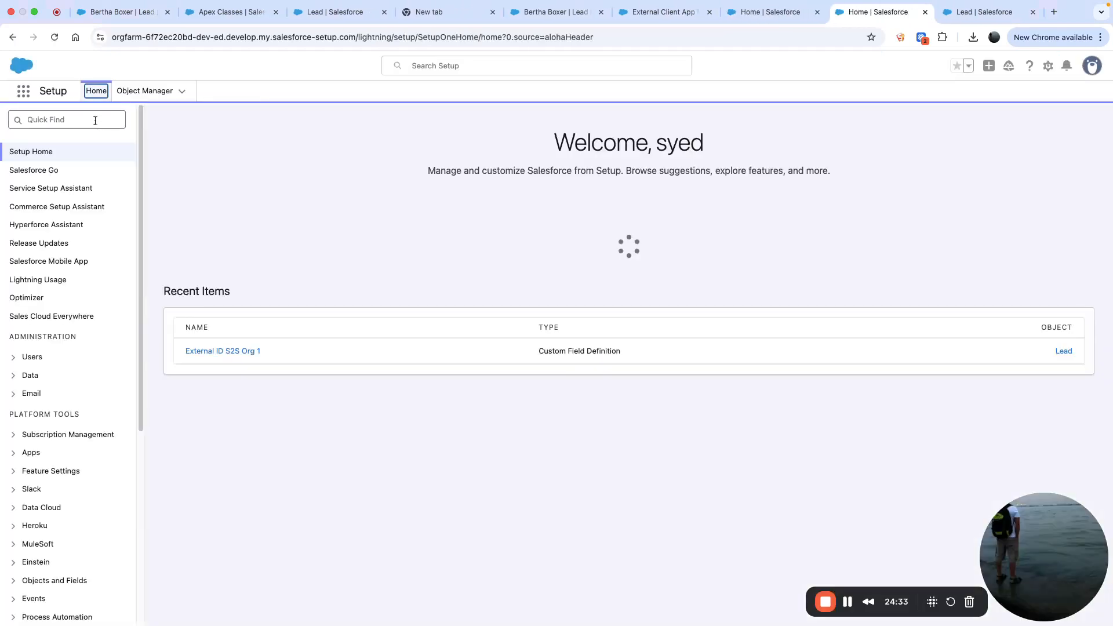
# Step: Find Apex Classes in Setup and launch the Developer Console, closing its Open dialog
pyautogui.click(95, 120)
pyautogui.write('apex')
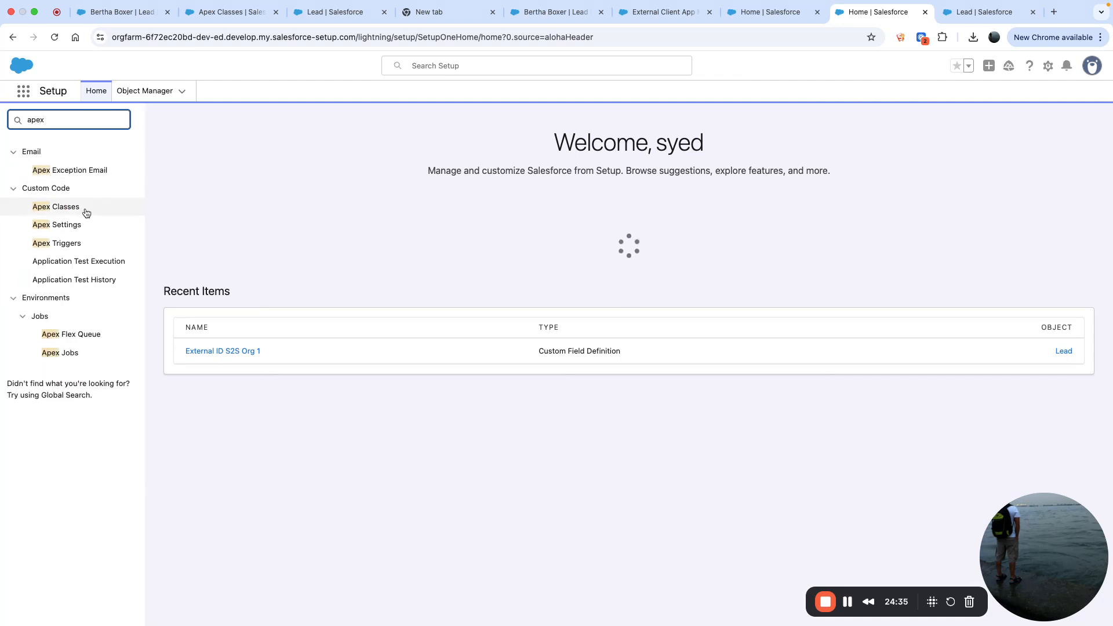
pyautogui.click(42, 206)
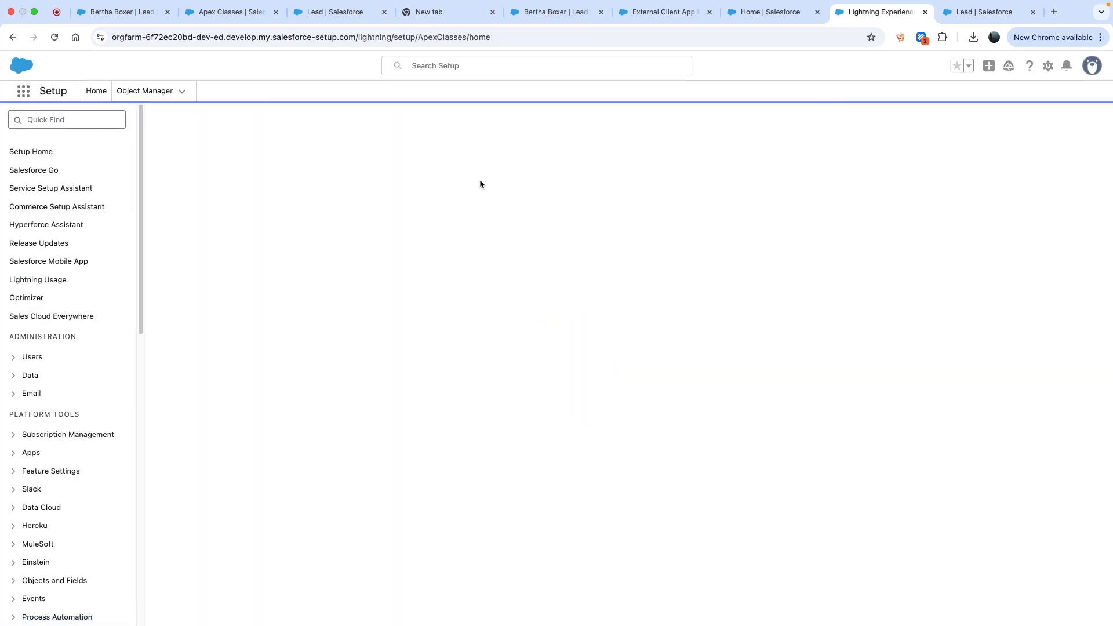
pyautogui.click(513, 316)
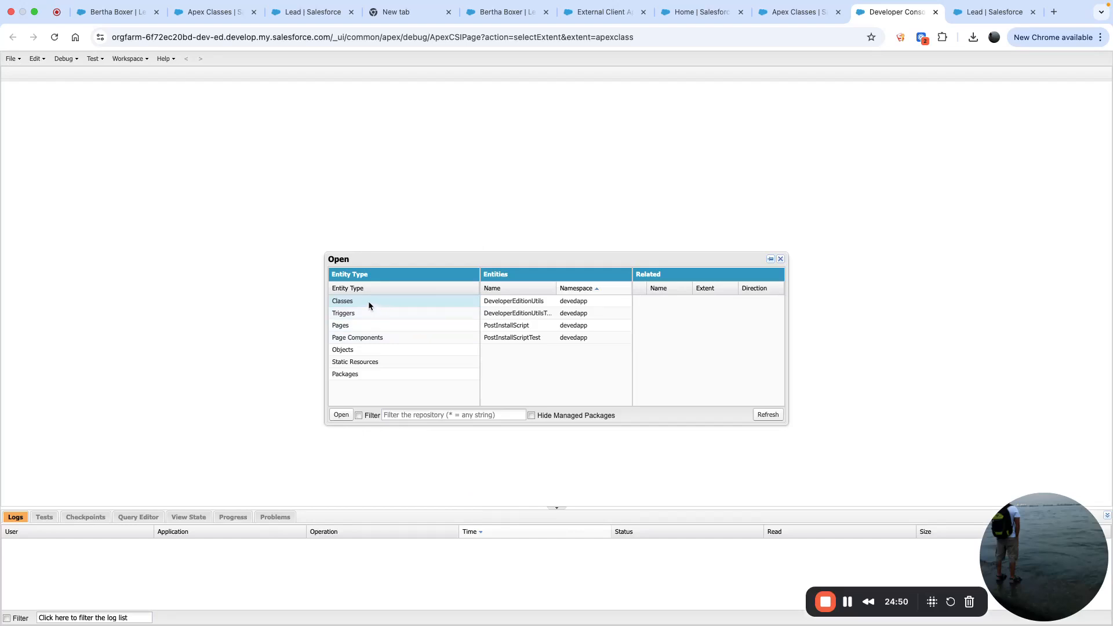
pyautogui.click(780, 259)
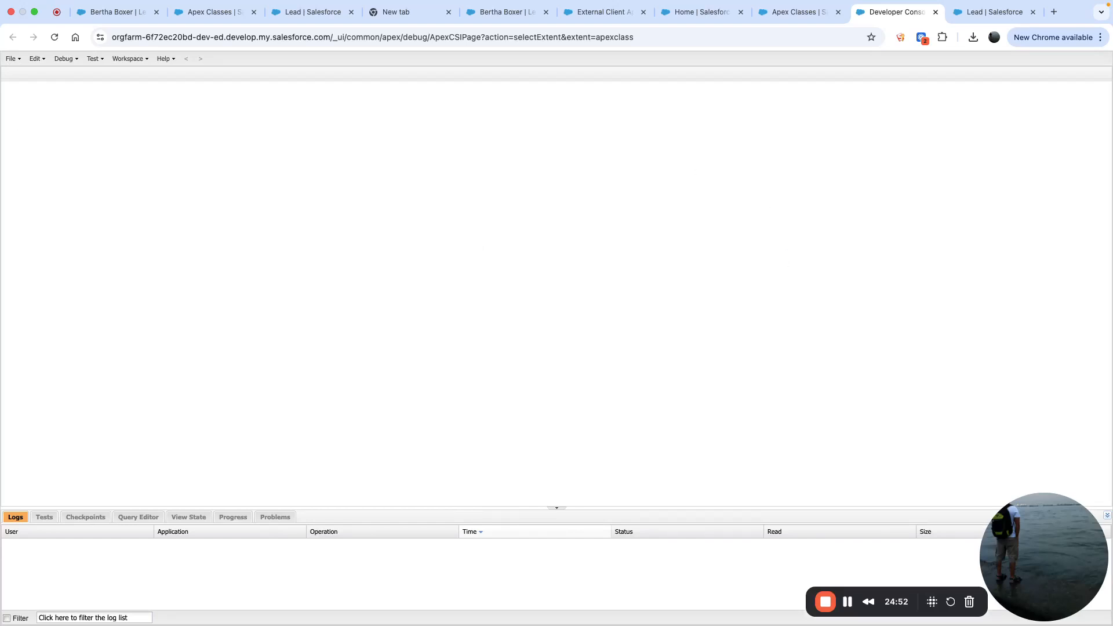
# Step: Create a new Apex class named LeadSyncAPI
pyautogui.click(13, 59)
pyautogui.moveTo(28, 75)
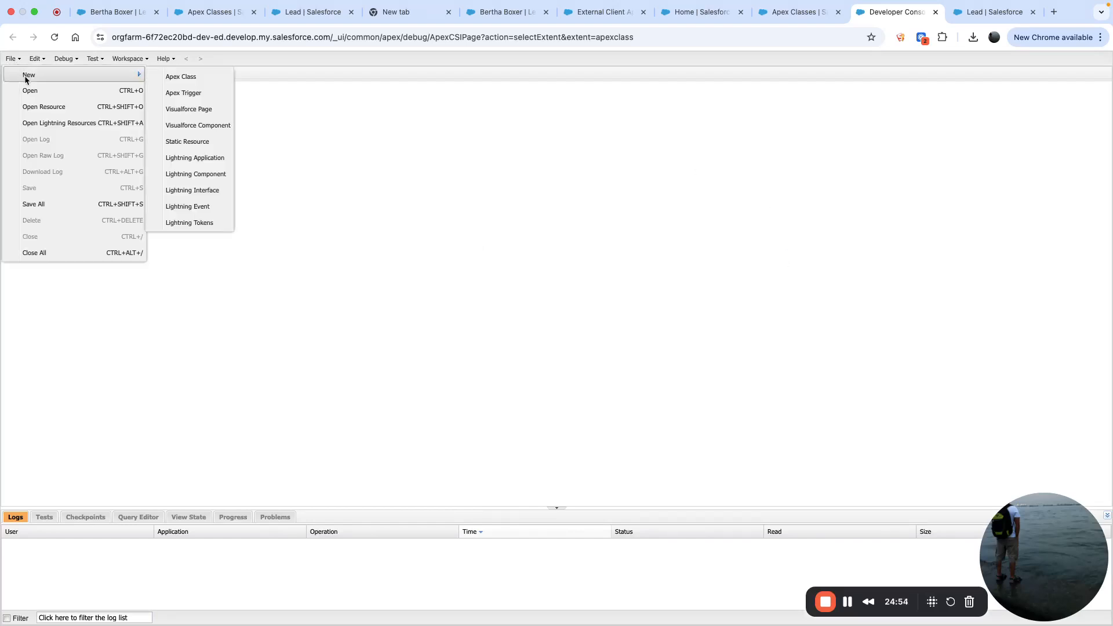
pyautogui.click(183, 77)
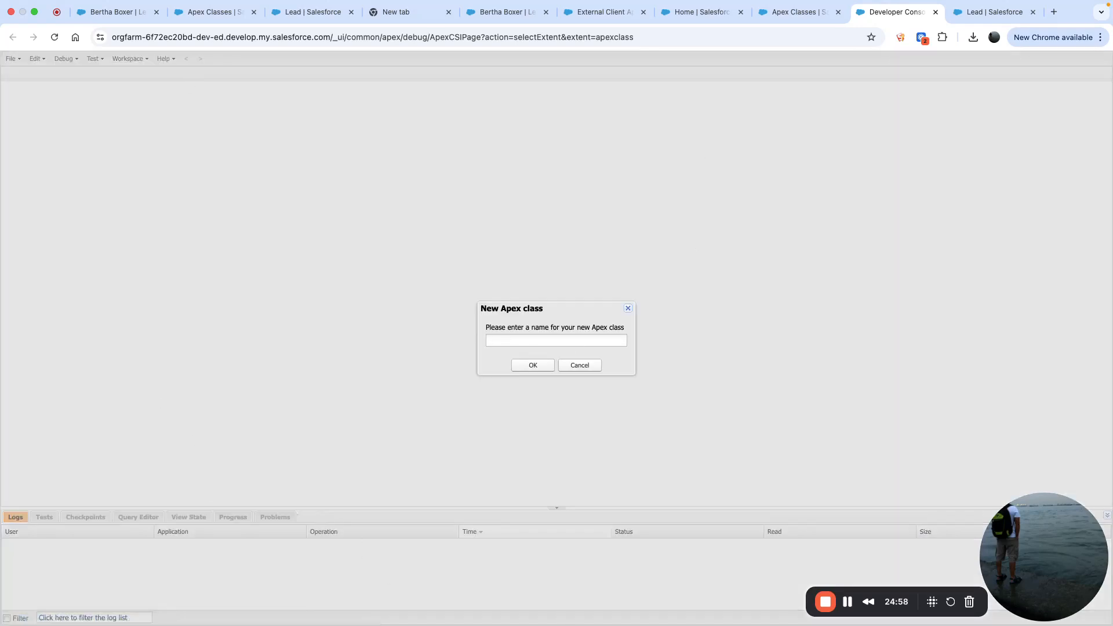
pyautogui.press('super+Tab')
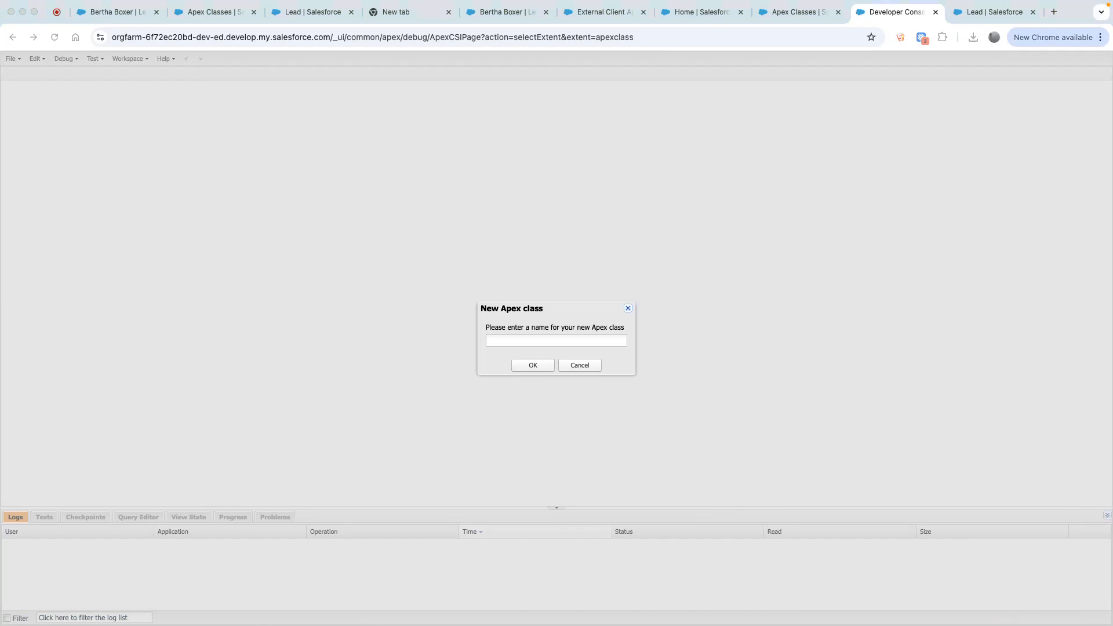
pyautogui.click(491, 341)
pyautogui.write('LeadSyncAPI')
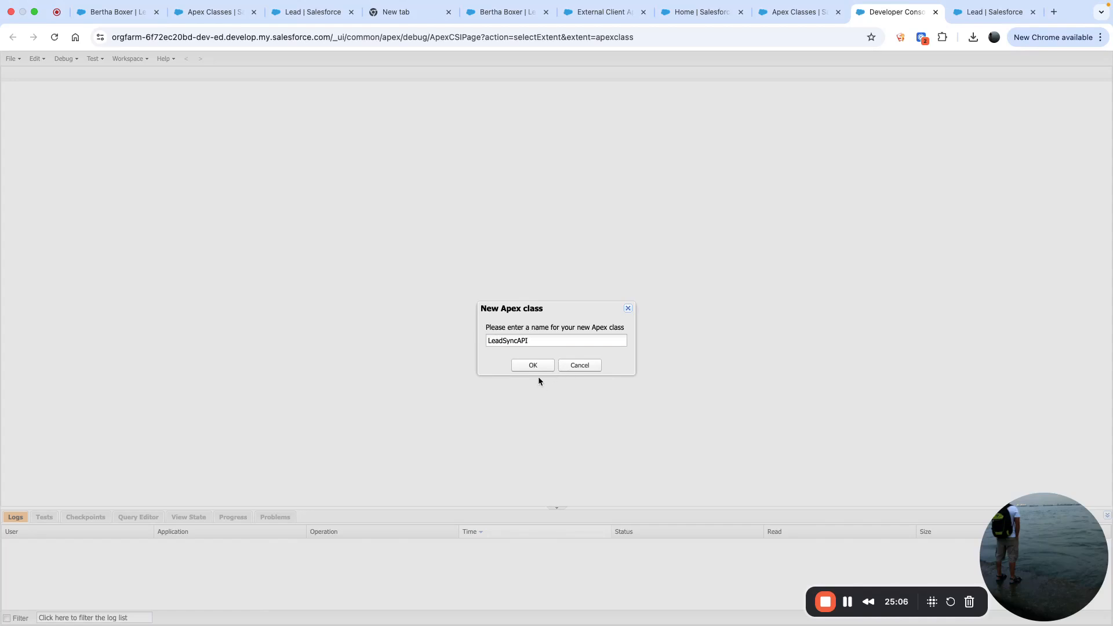
pyautogui.click(533, 366)
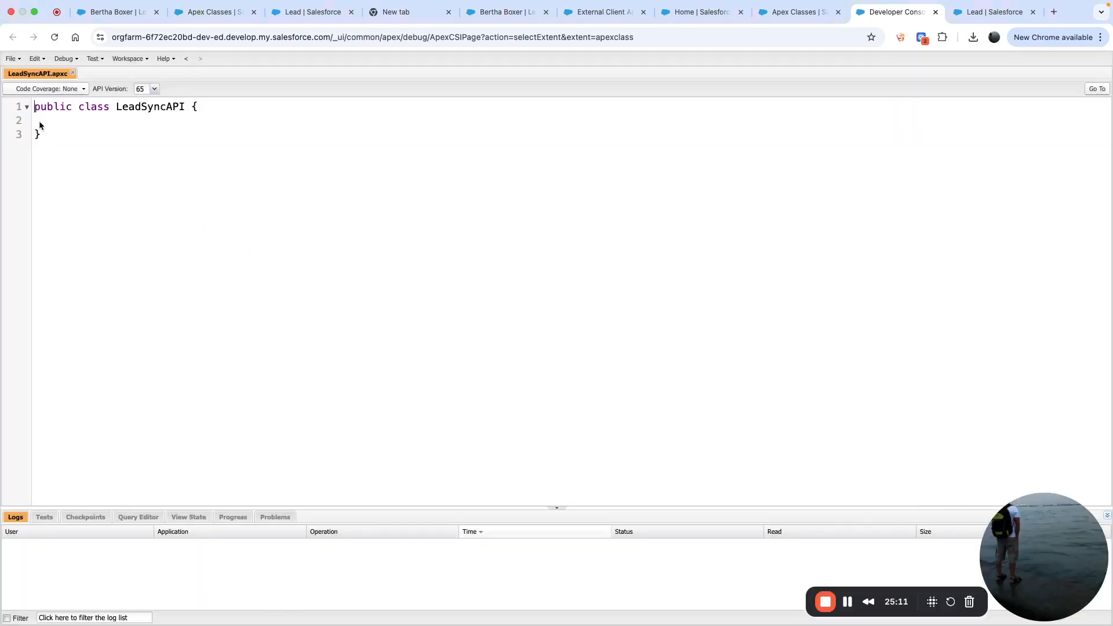
pyautogui.moveTo(35, 109); pyautogui.dragTo(87, 151)
pyautogui.write("@RestResource(urlMapping='/leadSync/*') global with sharing class LeadSyncAPI {      @HttpPost     global static String receiveLead() {         try {             String body = RestContext.request.requestBody.toString();             Map<String, Object> data = (Map<String, Object>) JSON.deserializeUntyped(body);              Lead l = new Lead();             l.FirstName  = (String) data.get('FirstName');             l.LastName   = (String) data.get('LastName');             l.Company    = (String) data.get('Company');             l.Email      = (String) data.get('Email');              // This field stores Org A’s Lead ID             l.External_ID_S2S_Org_1__c = (String) data.get('ExternalId');              insert l;              return 'SUCCESS';          } catch (Exception ex) {              return 'ERROR: ' + ex.getMessage();         }     } }")
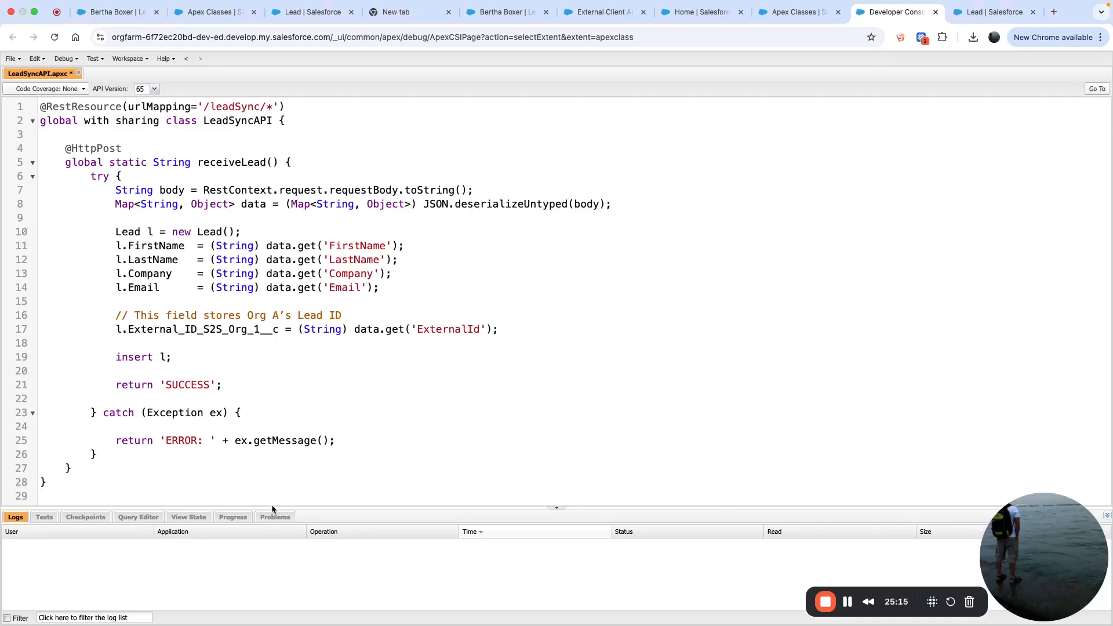
pyautogui.click(12, 60)
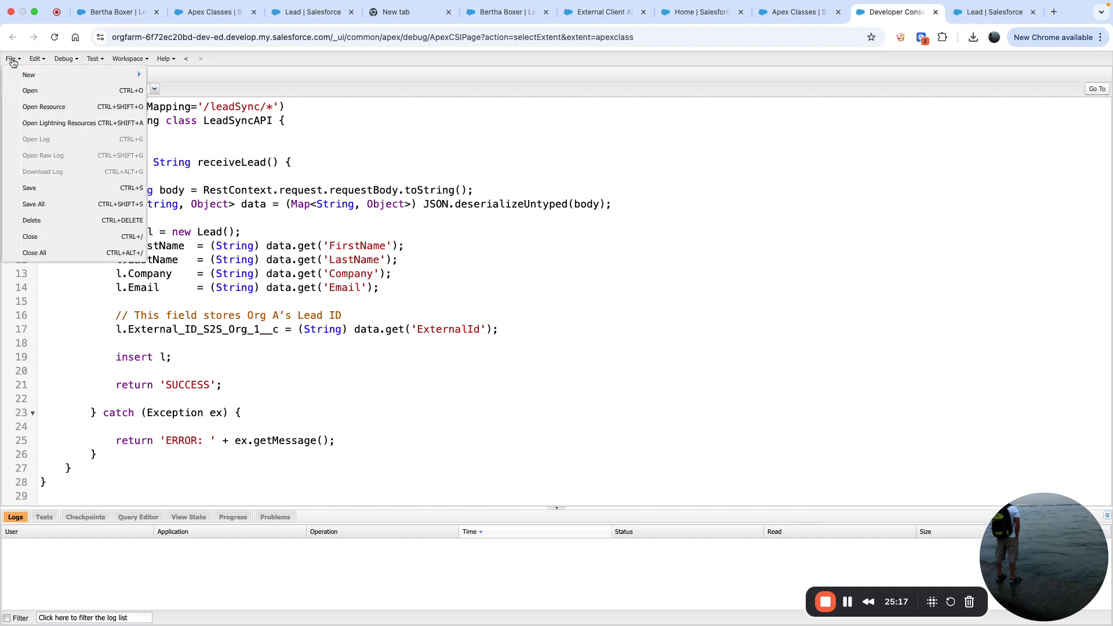
pyautogui.click(87, 205)
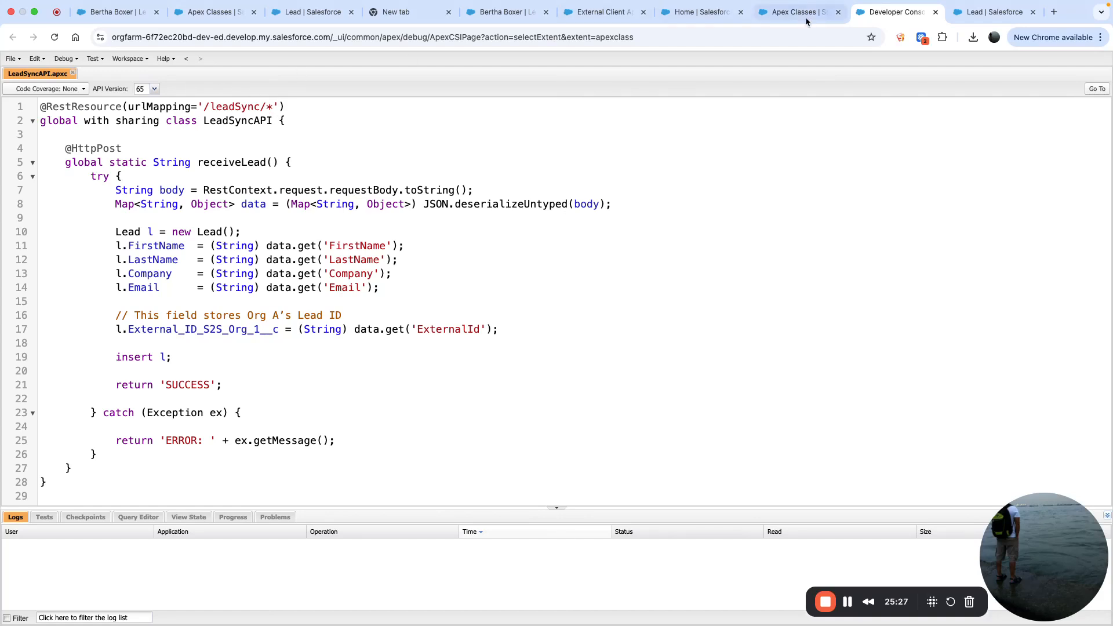
# Step: Close the Developer Console, refresh the Apex Classes list, and open the LeadSyncAPI class
pyautogui.click(936, 12)
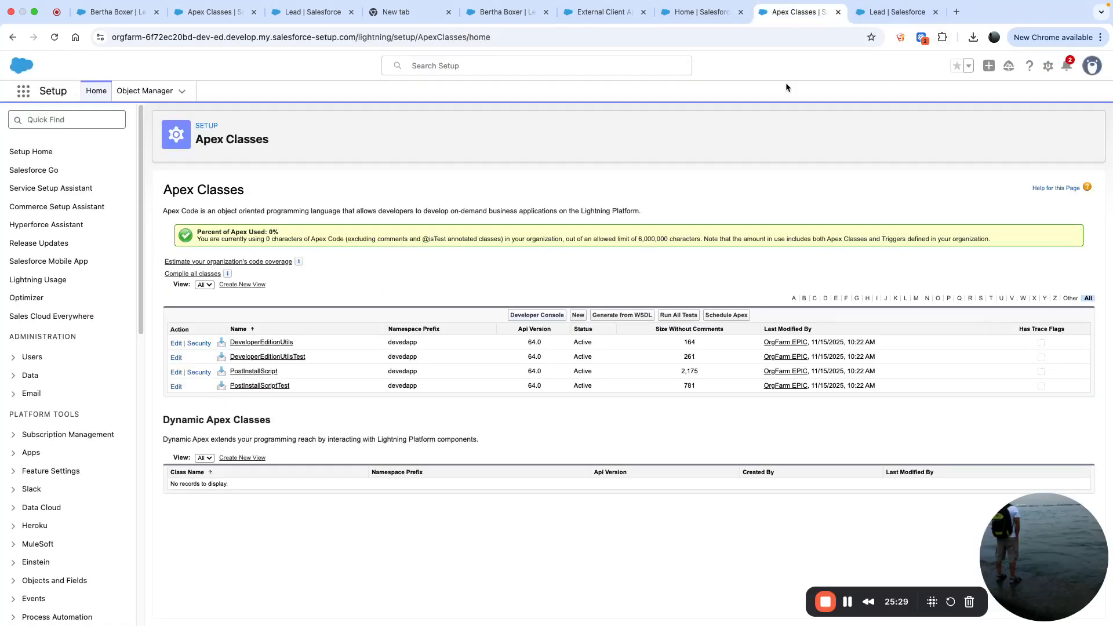
pyautogui.click(56, 38)
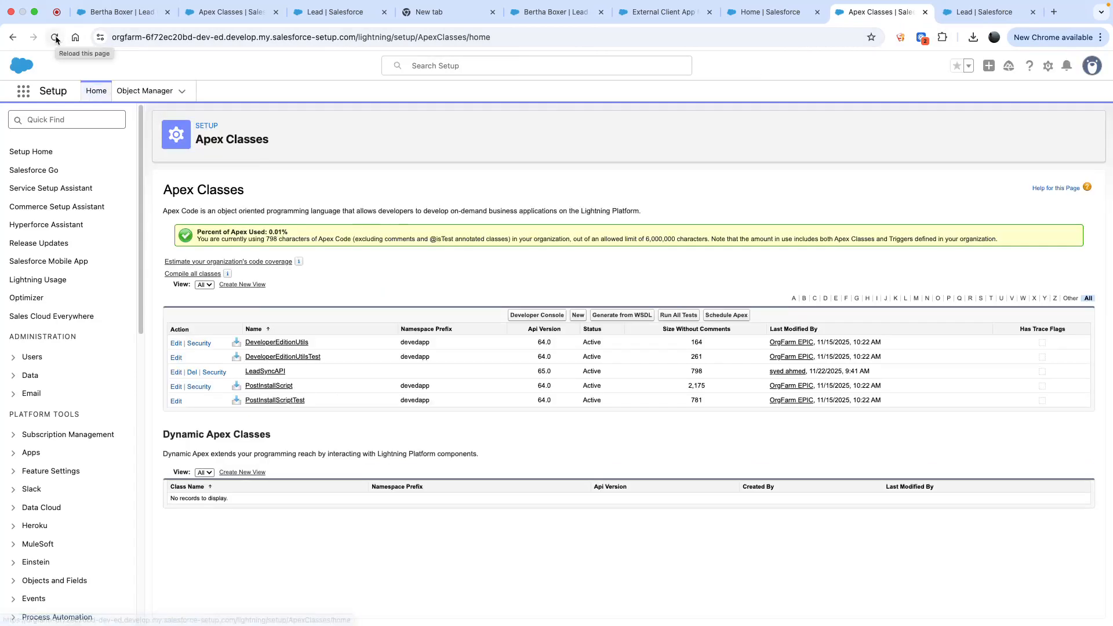
pyautogui.click(264, 371)
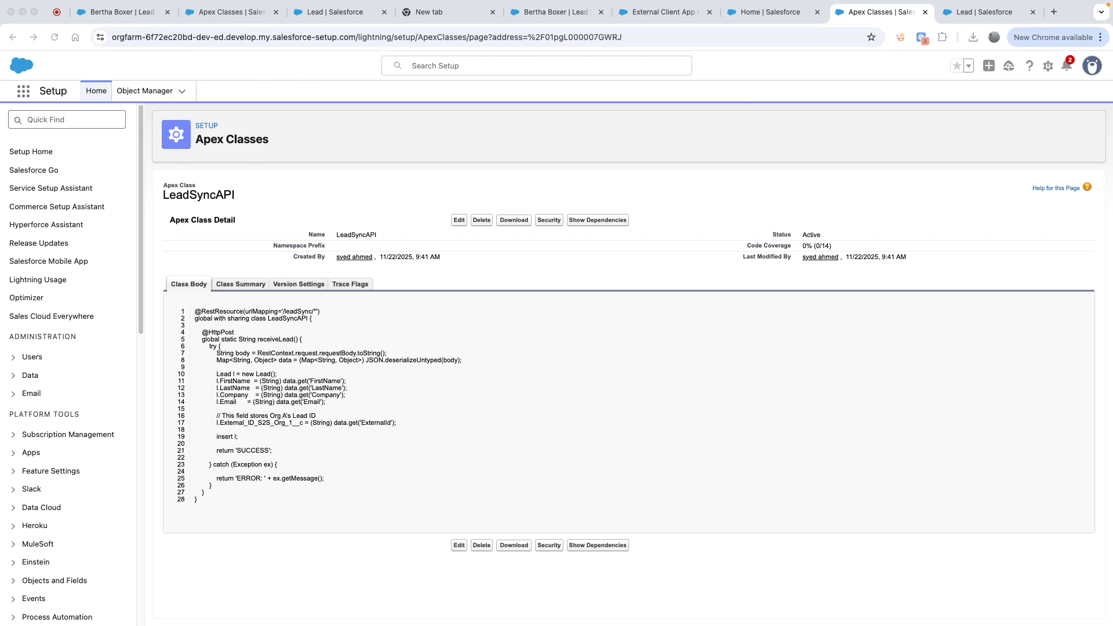
# Step: Cancel the unsaved Apex class edit in the first org
pyautogui.click(146, 13)
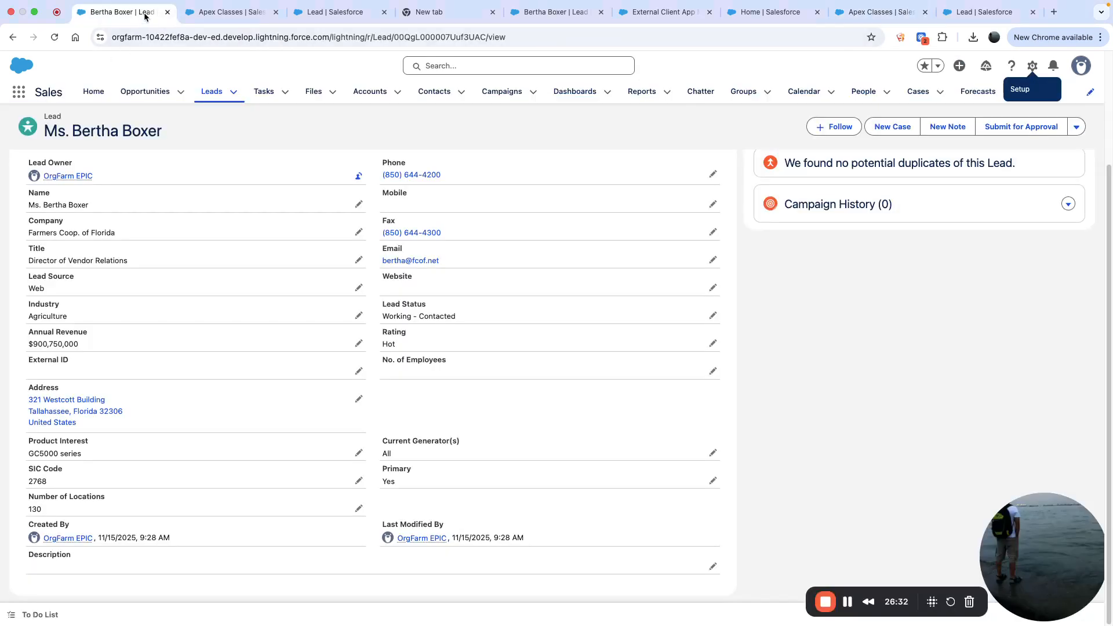
pyautogui.click(207, 10)
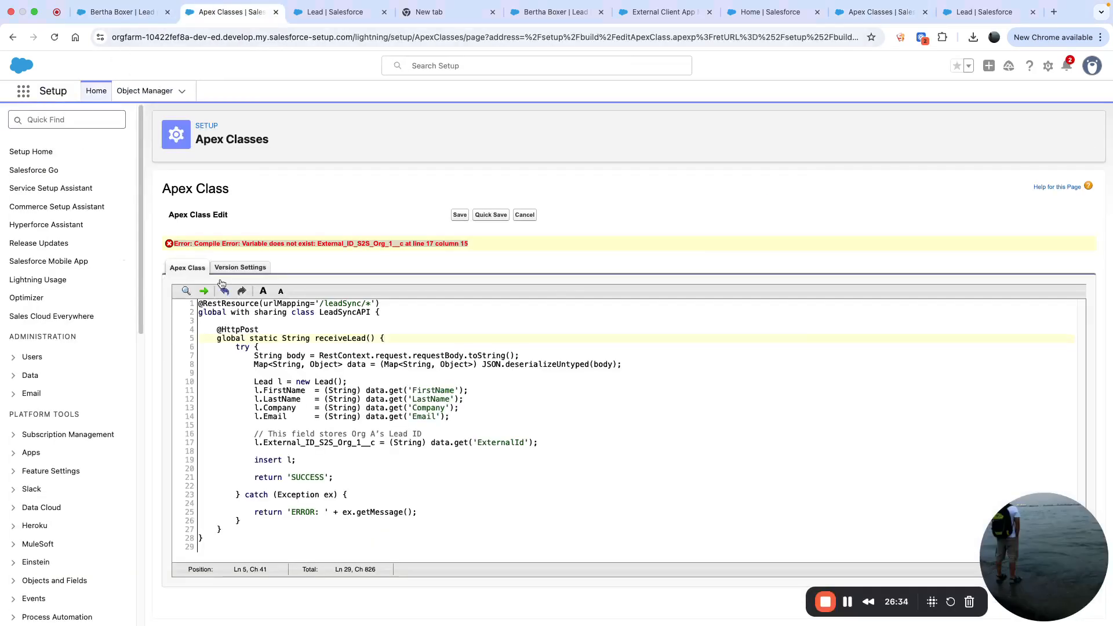
pyautogui.click(525, 215)
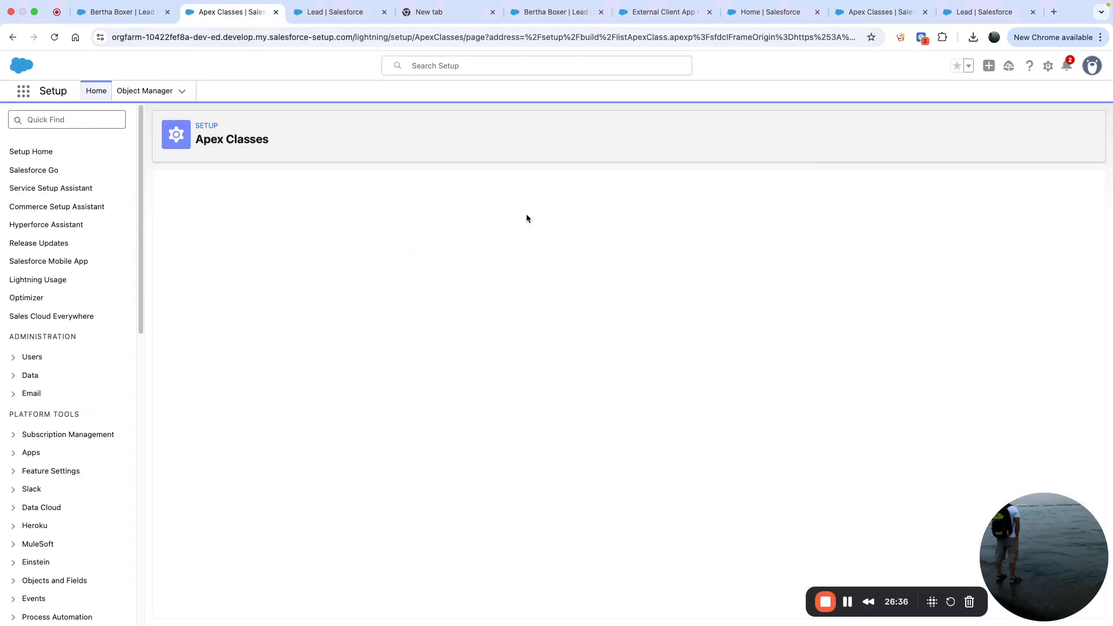
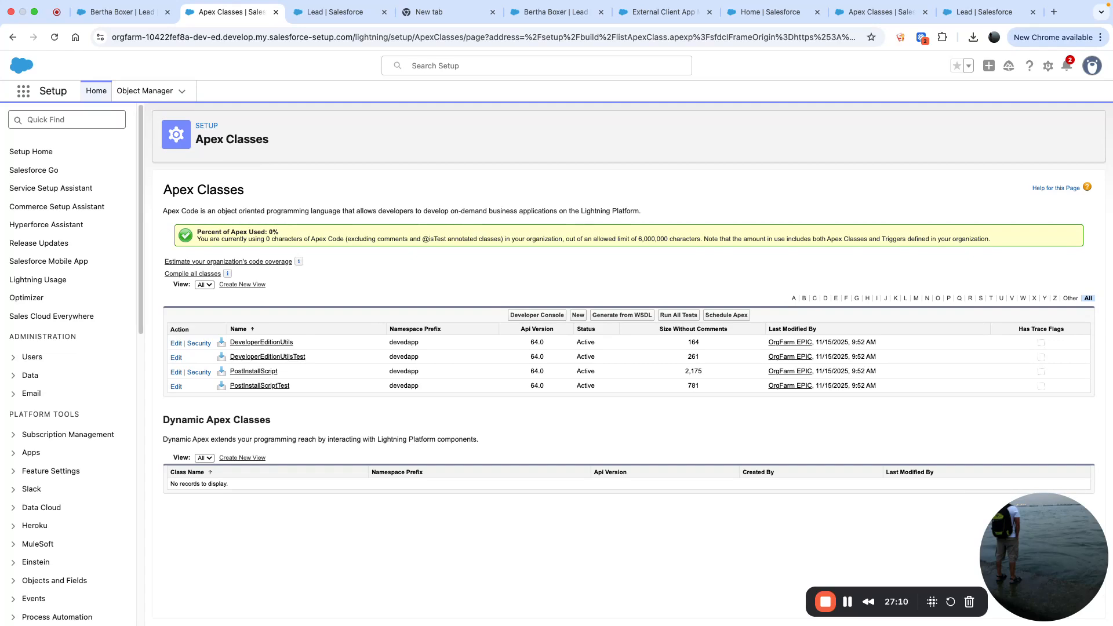
# Step: Open the Developer Console and create a new Apex class named LeadSyncAPI_Client
pyautogui.click(537, 315)
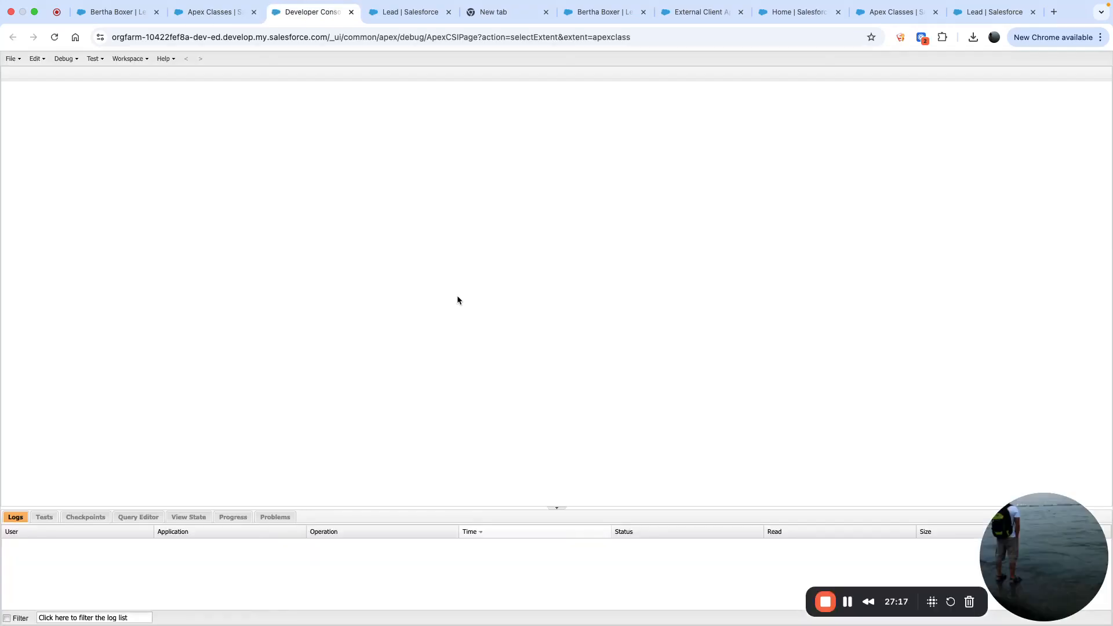
pyautogui.click(786, 257)
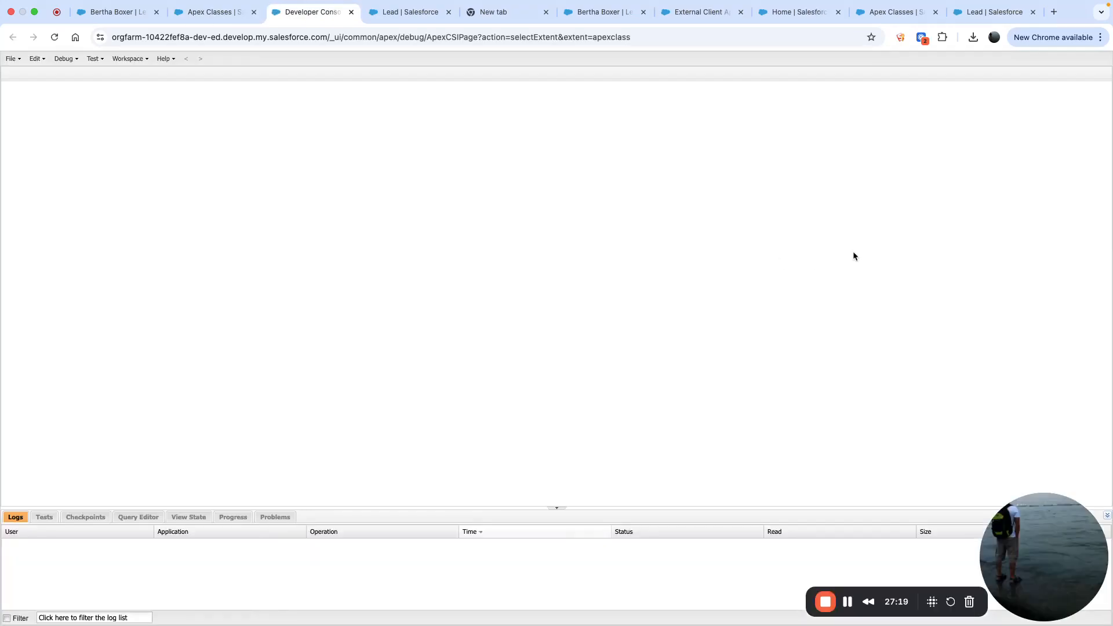
pyautogui.click(11, 59)
pyautogui.moveTo(35, 78)
pyautogui.click(168, 78)
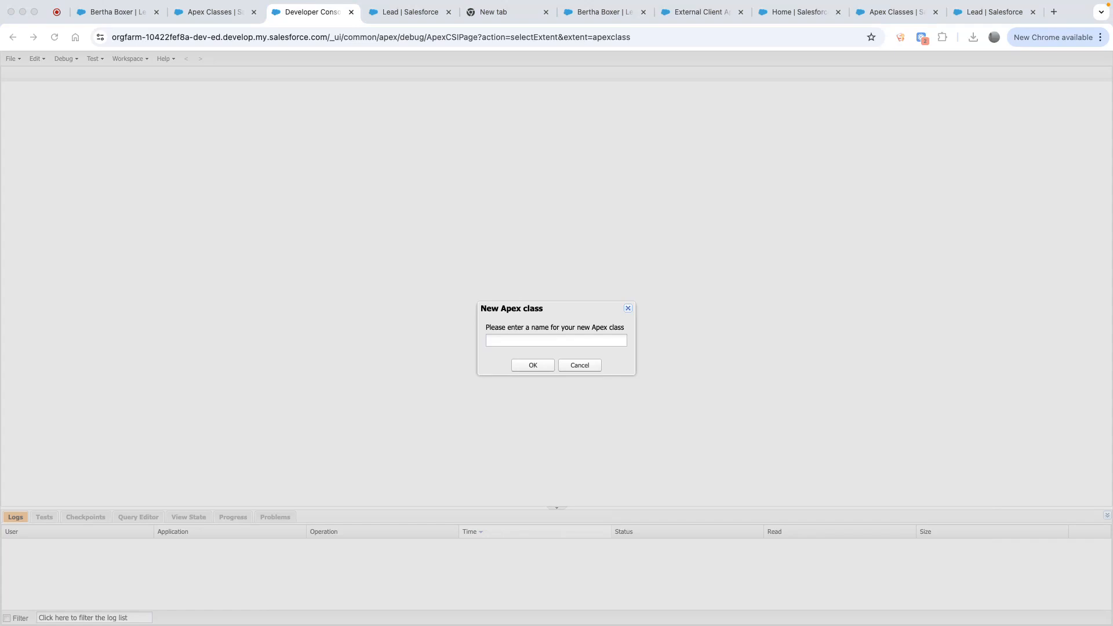
pyautogui.click(503, 339)
pyautogui.write('LeadSyncAPI_Client')
pyautogui.click(530, 365)
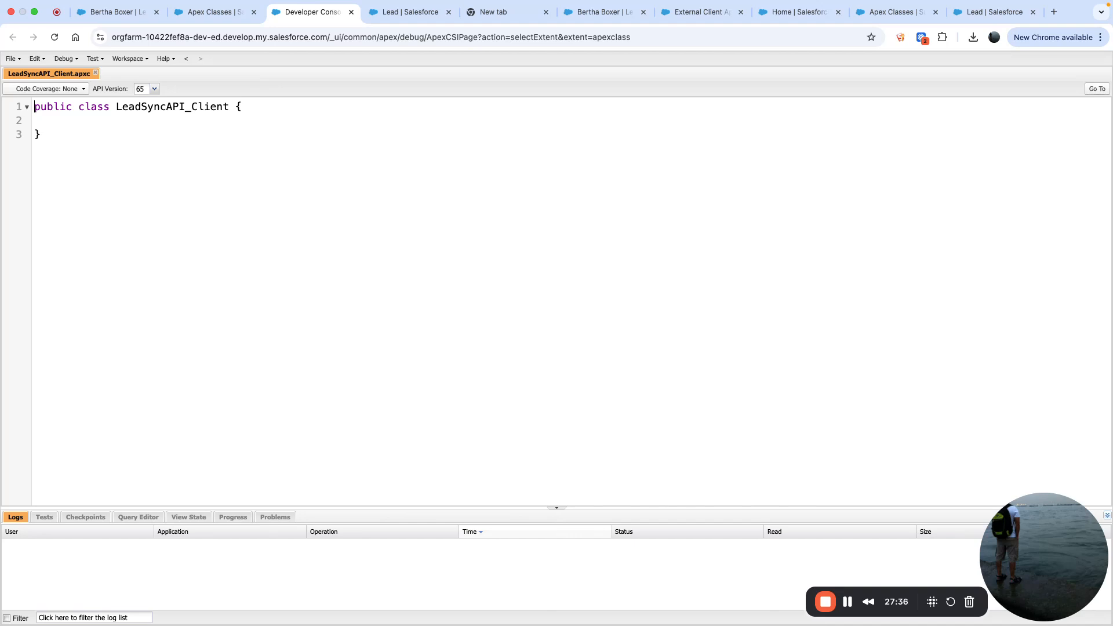
# Step: Replace the class body with the pasted LeadSyncAPI_Client code that posts leads to callout:OrgB_Integration and logs to Error_Log__c, and save it
pyautogui.press('super+Tab')
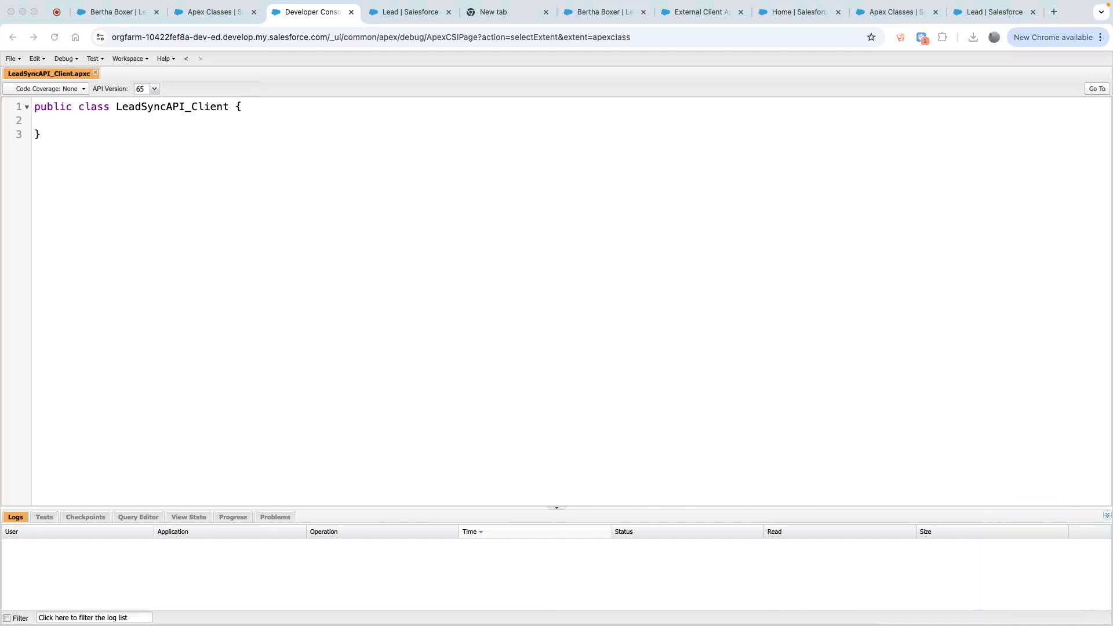
pyautogui.click(44, 146)
pyautogui.press('super+a')
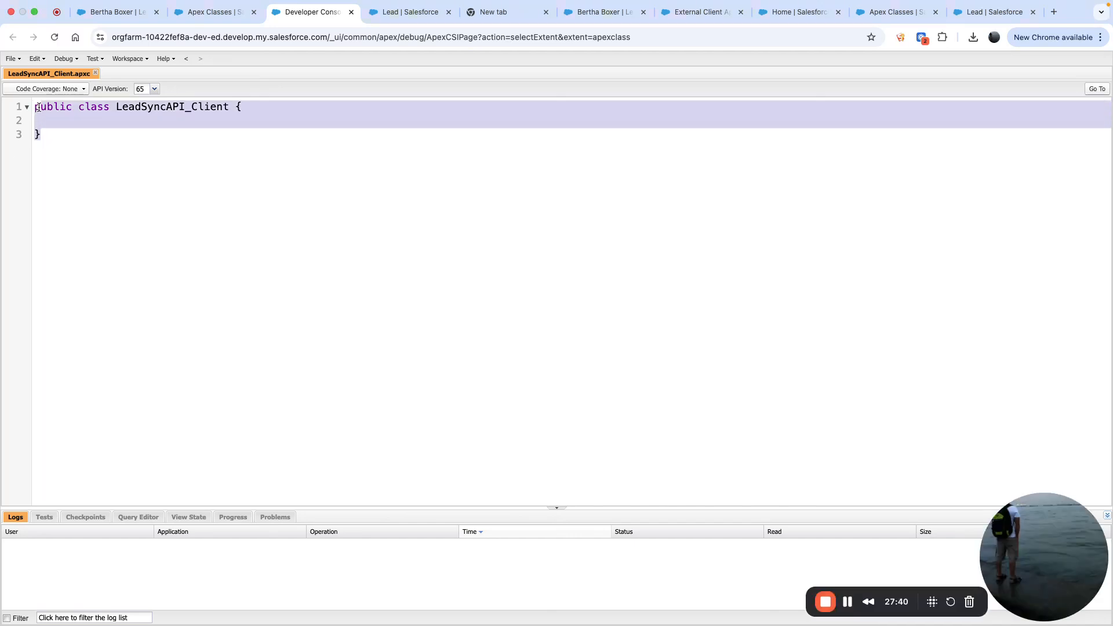
pyautogui.press('super+v')
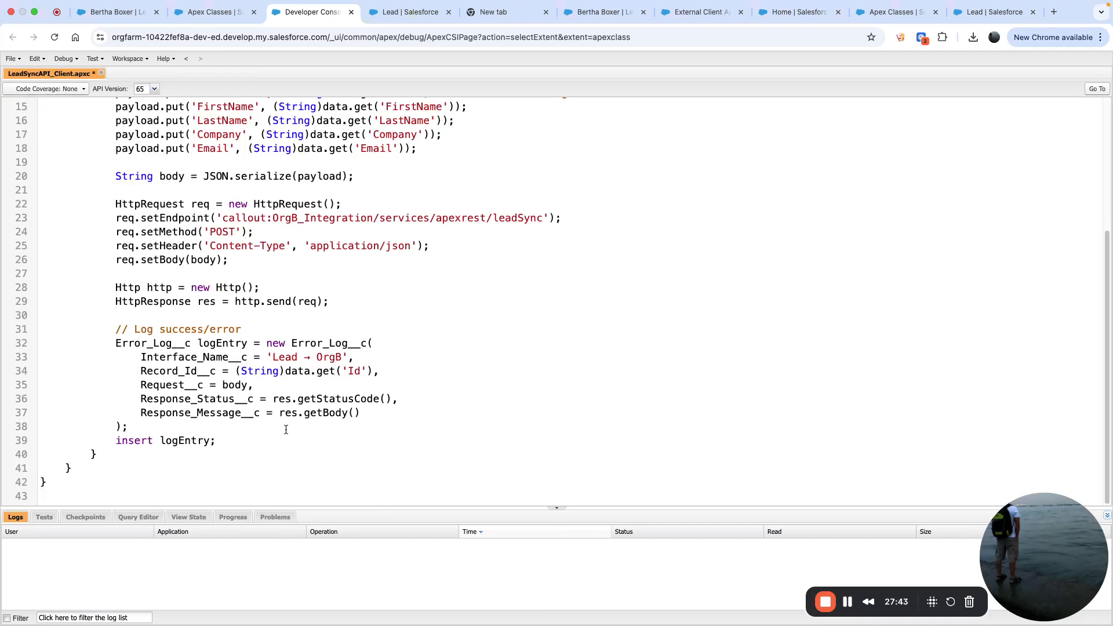
pyautogui.click(12, 59)
pyautogui.click(29, 188)
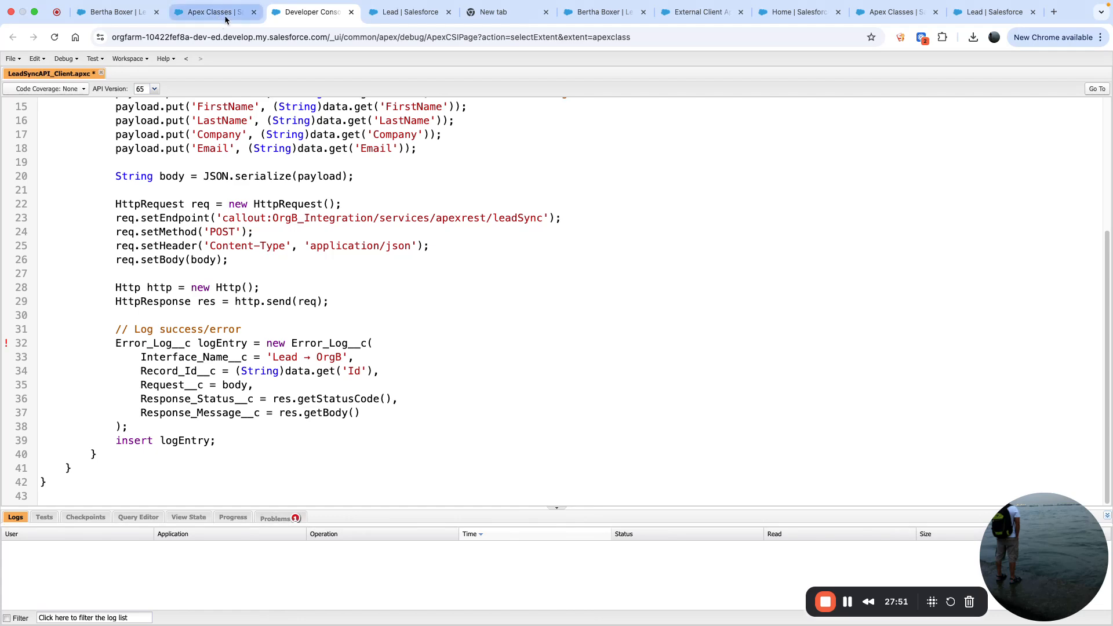
# Step: Close the Developer Console, refresh the Apex Classes list, and open the LeadSyncAPI_Client class
pyautogui.click(351, 12)
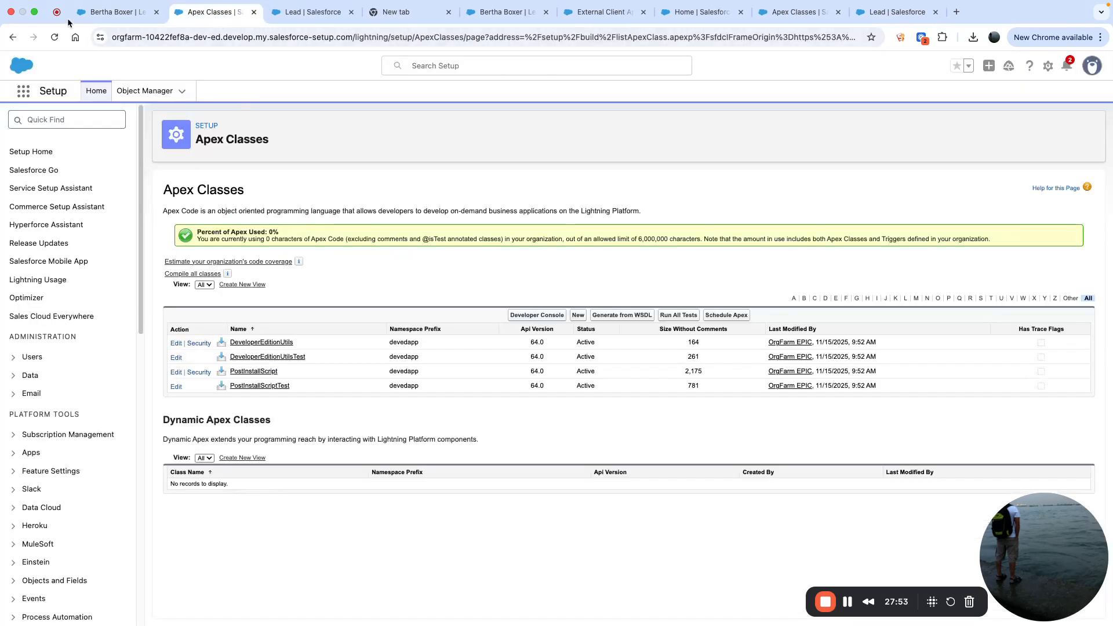
pyautogui.click(54, 37)
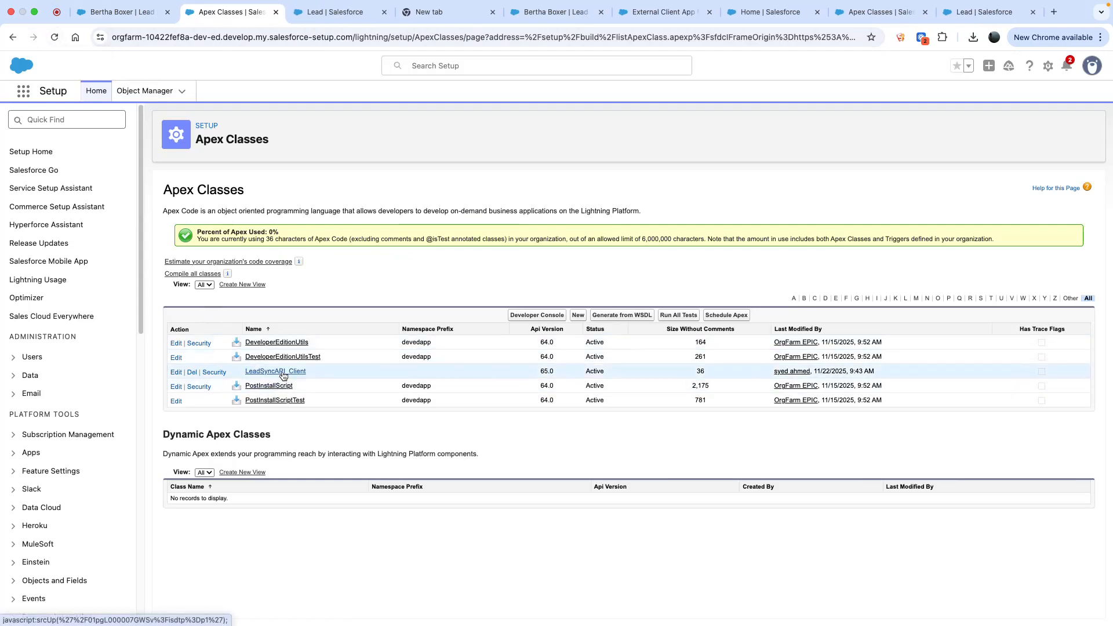
pyautogui.click(281, 371)
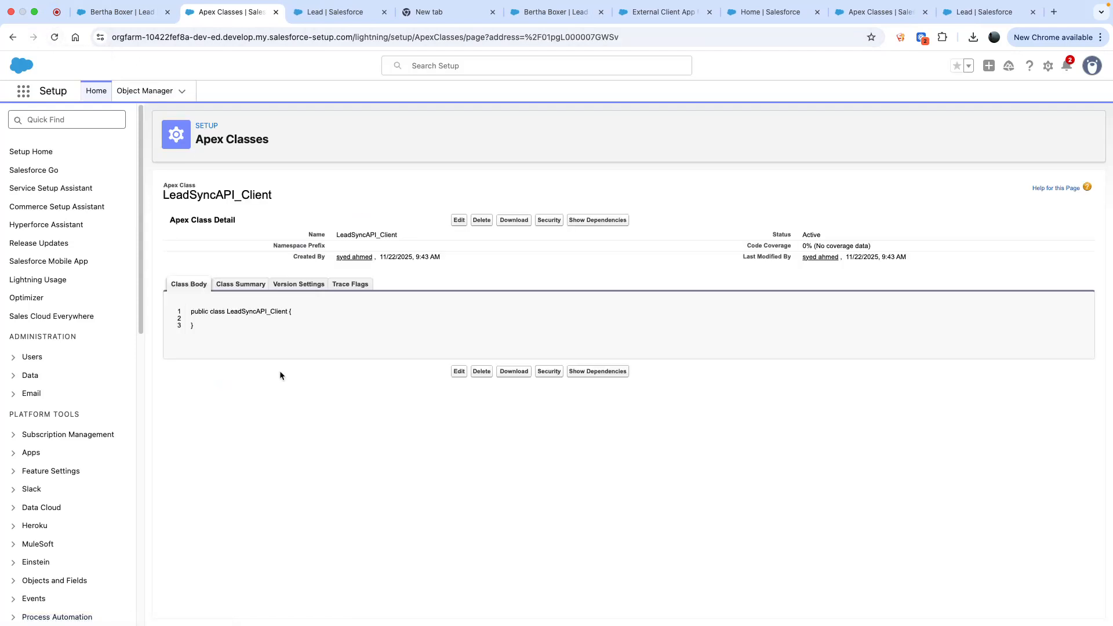
# Step: Edit LeadSyncAPI_Client, replace its body with the pasted code, try to save it, and select the compile error text
pyautogui.click(459, 221)
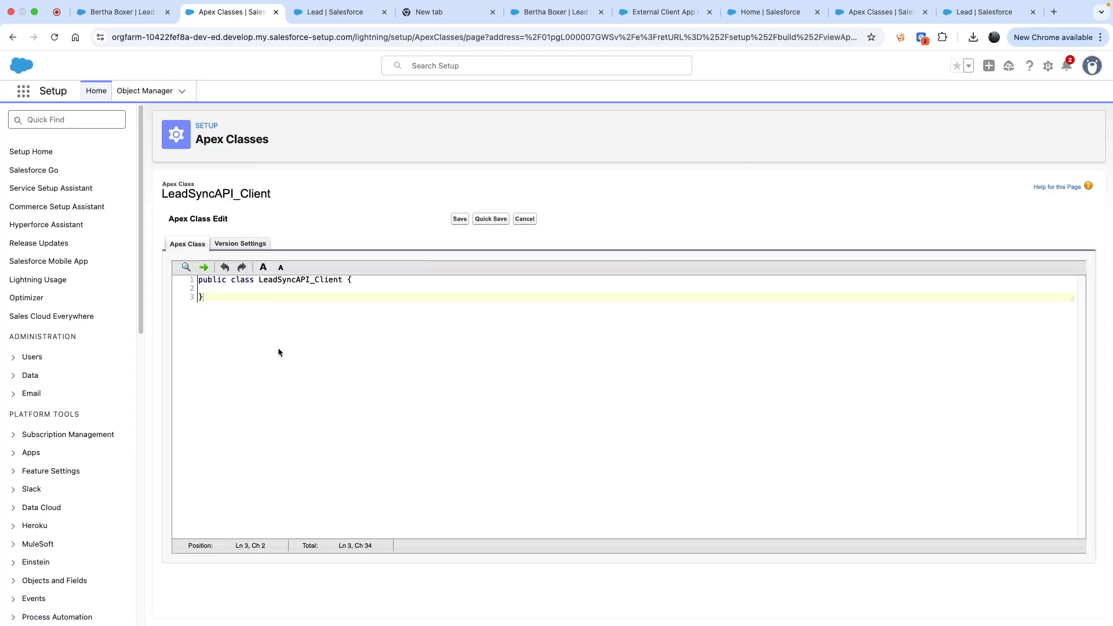
pyautogui.moveTo(216, 296); pyautogui.dragTo(199, 280)
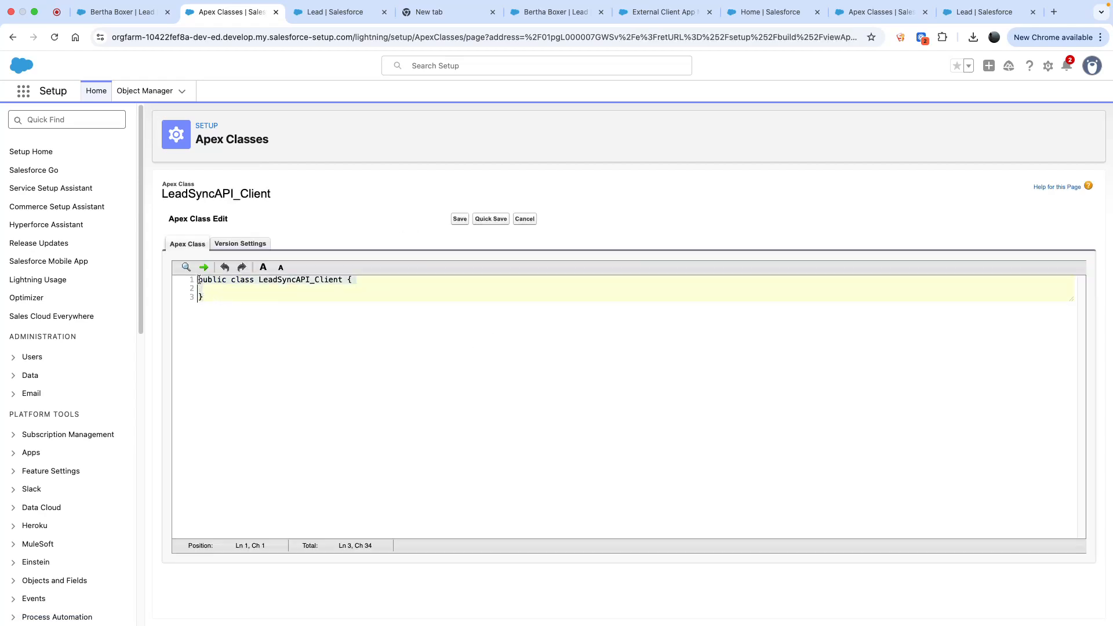
pyautogui.press('super+v')
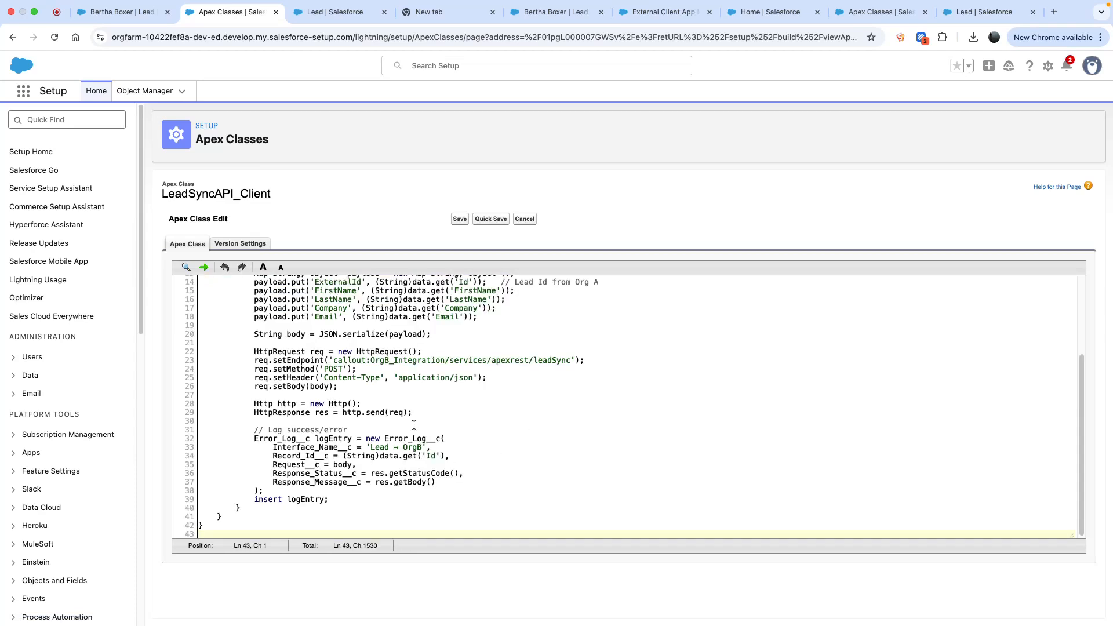
pyautogui.click(458, 220)
pyautogui.moveTo(474, 246); pyautogui.dragTo(175, 246)
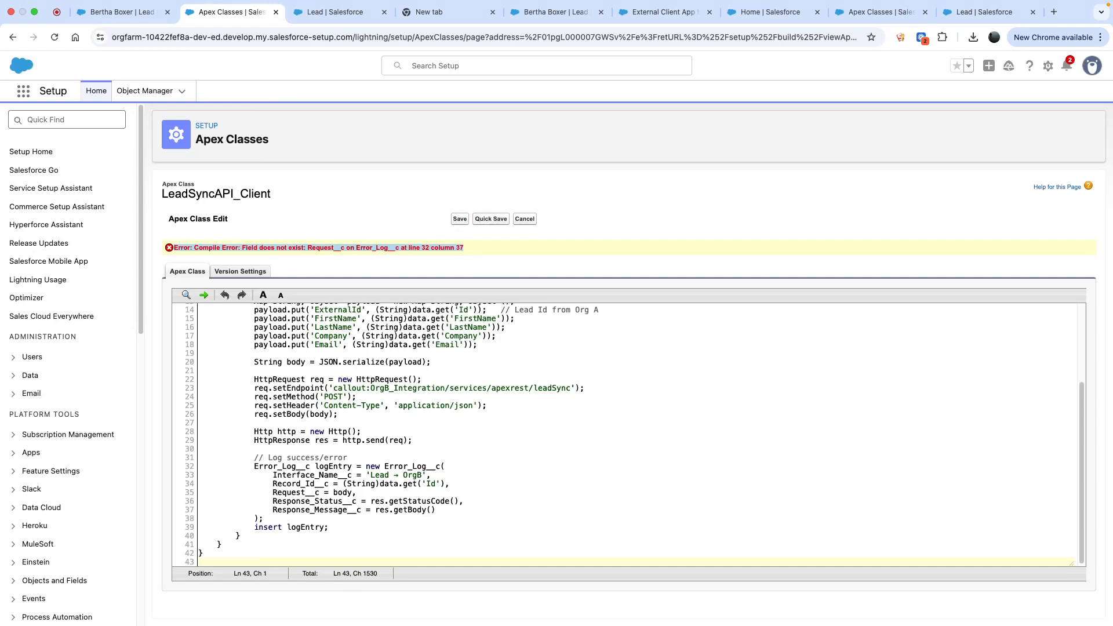
# Step: Open a new Setup tab and go to the Error Log object's Fields & Relationships in Object Manager
pyautogui.press('super+Tab')
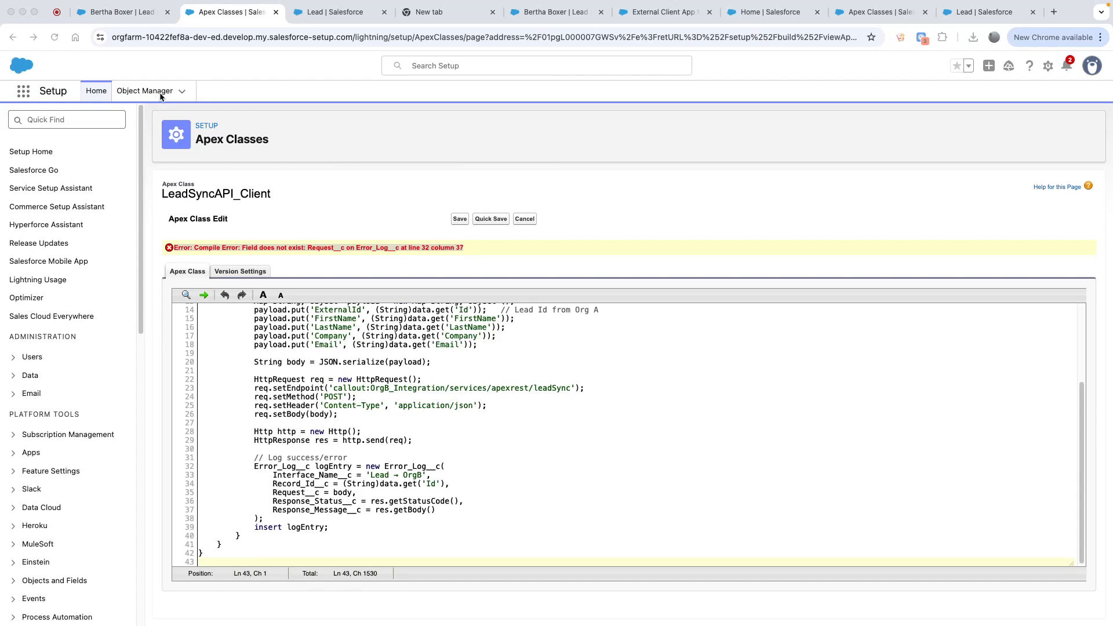
pyautogui.click(331, 14)
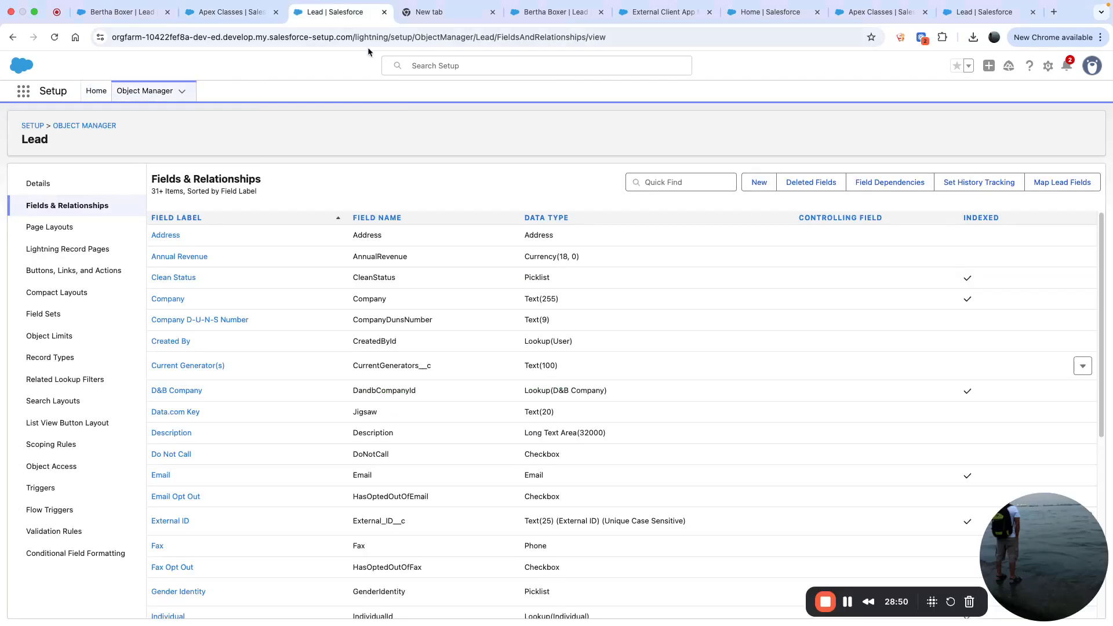
pyautogui.click(1050, 67)
pyautogui.click(978, 110)
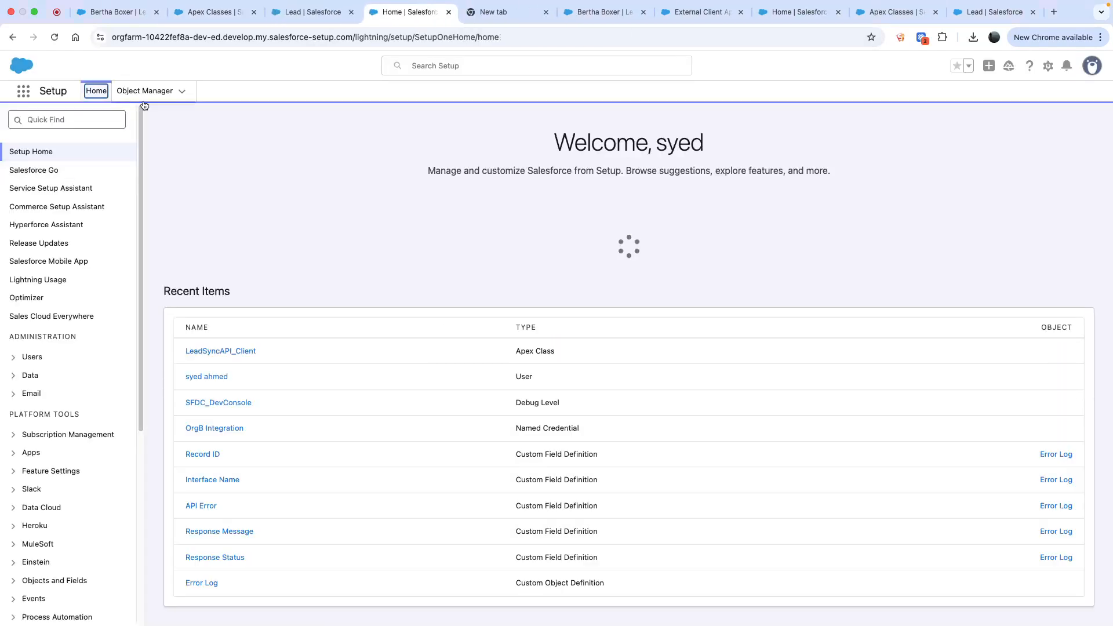
pyautogui.click(146, 97)
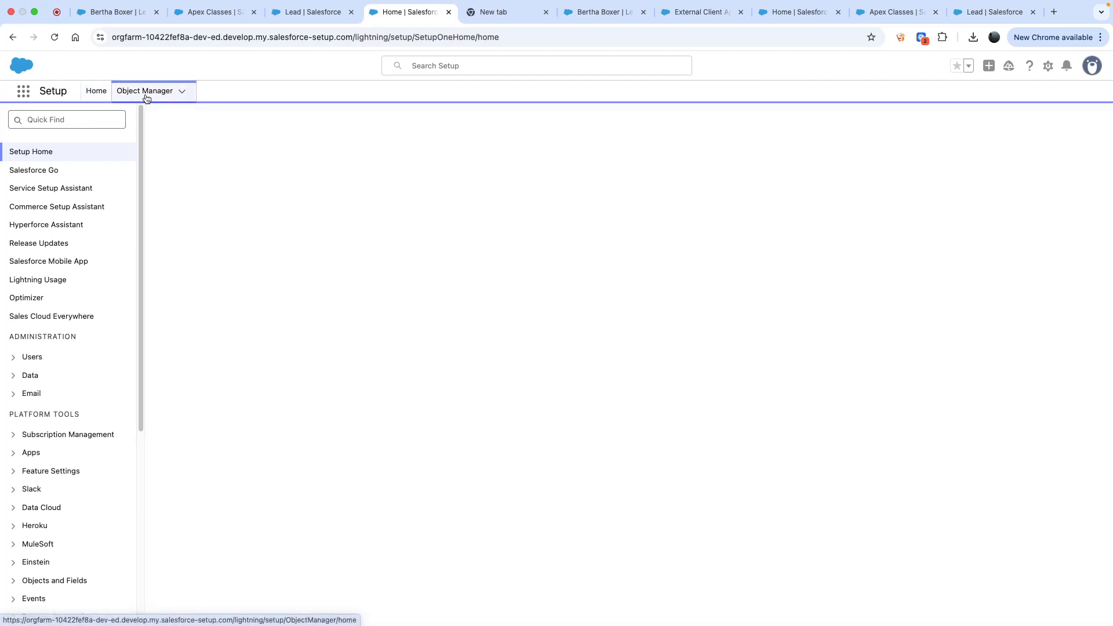
pyautogui.click(885, 130)
pyautogui.write('error')
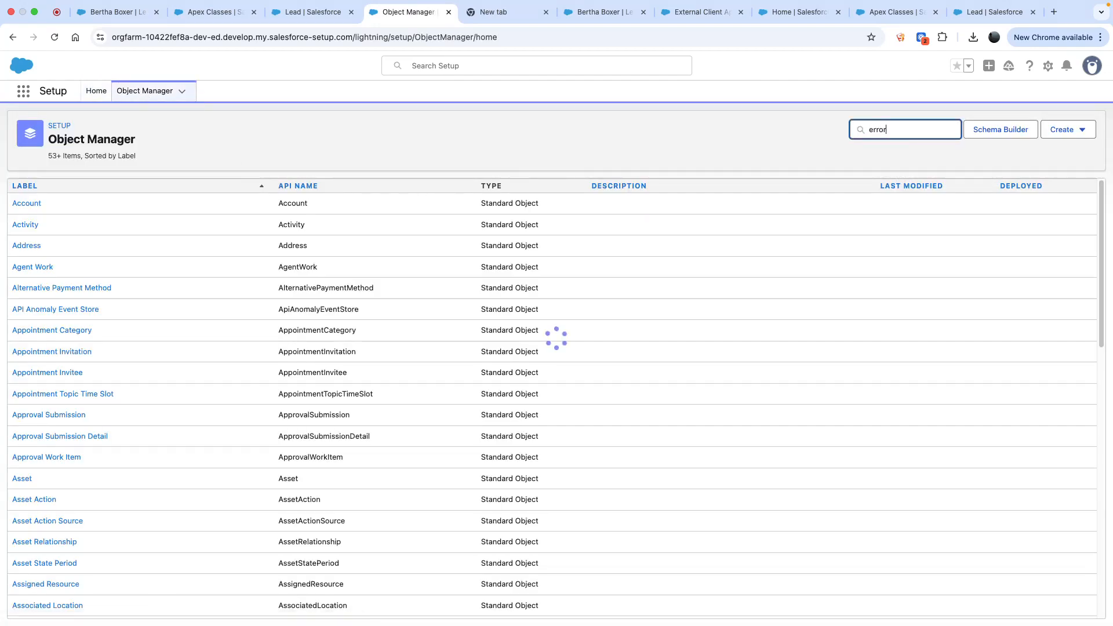
pyautogui.click(19, 203)
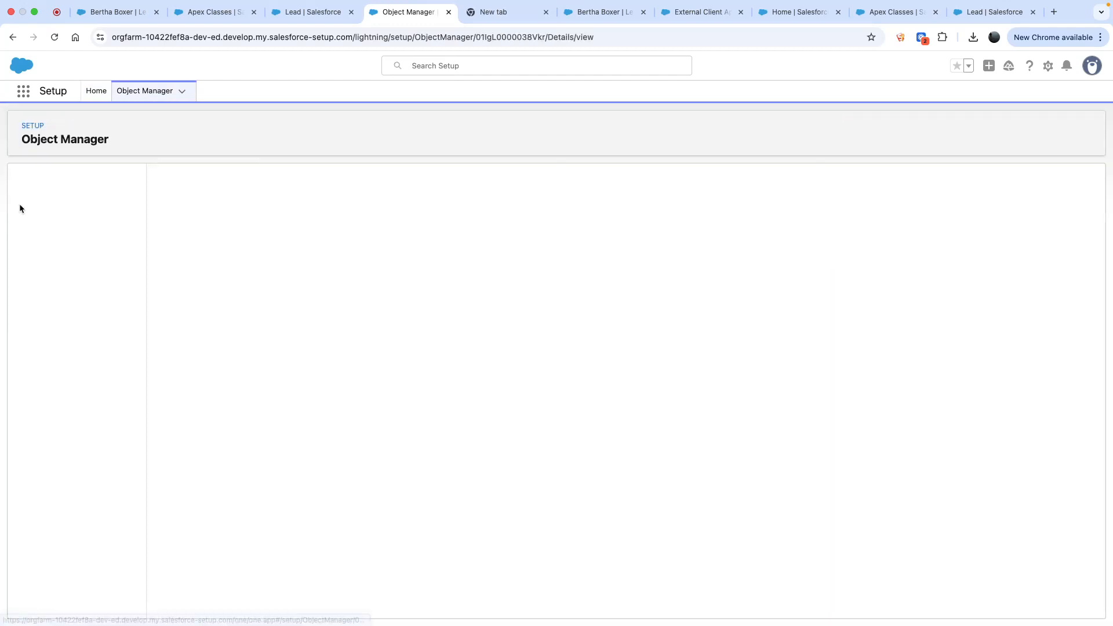
pyautogui.click(59, 209)
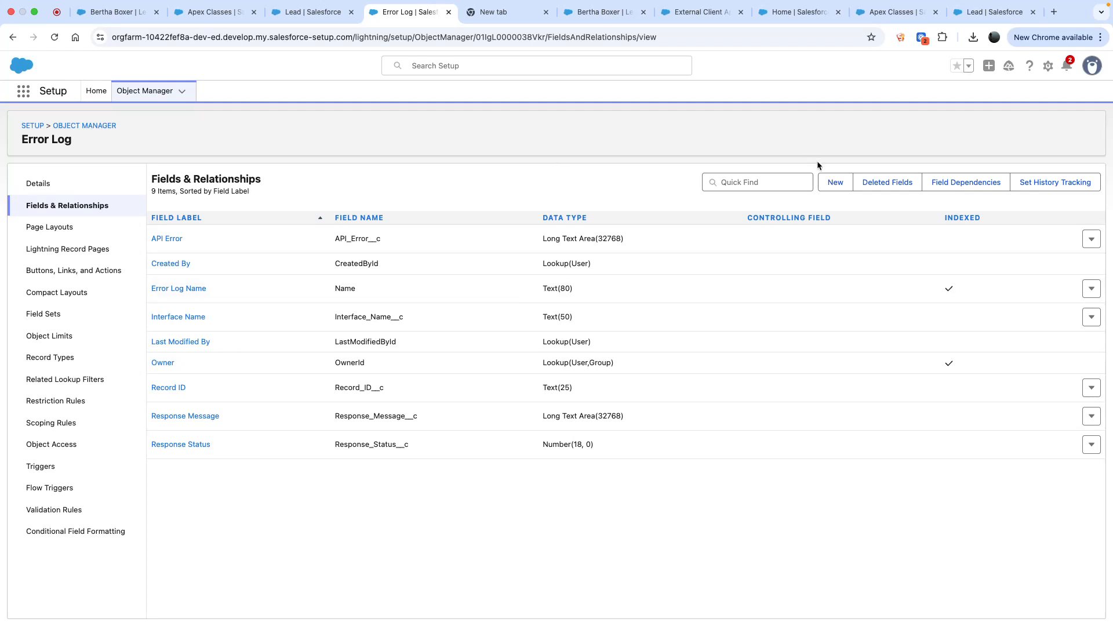
# Step: Start a new custom field on Error Log with the Text Area (Long) data type
pyautogui.click(829, 180)
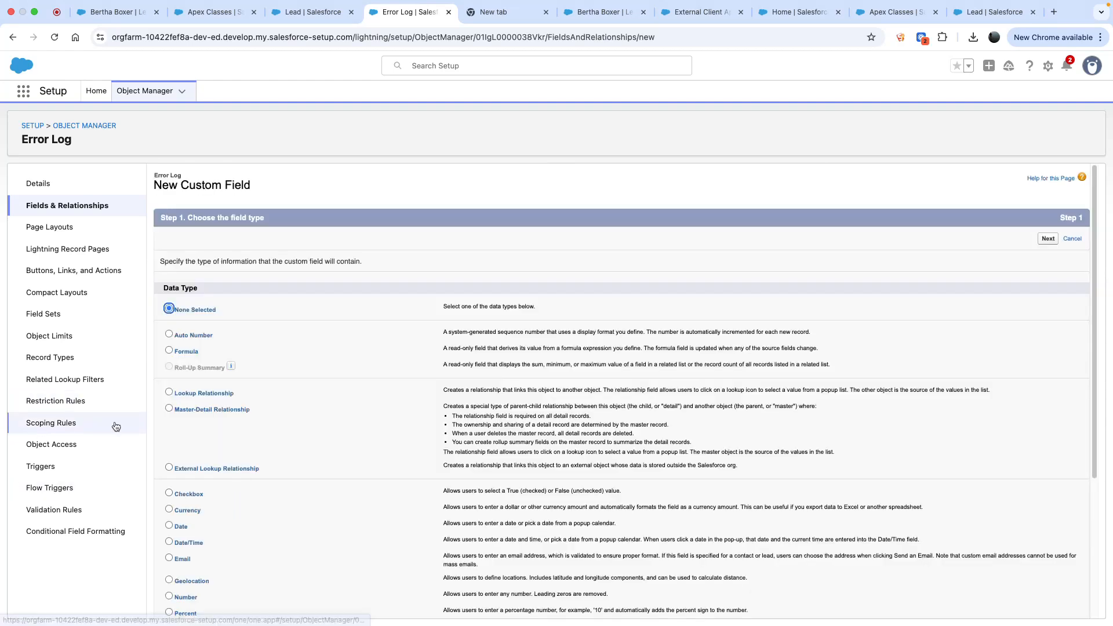
pyautogui.scroll(-1, 256, 485)
pyautogui.scroll(-4, 256, 485)
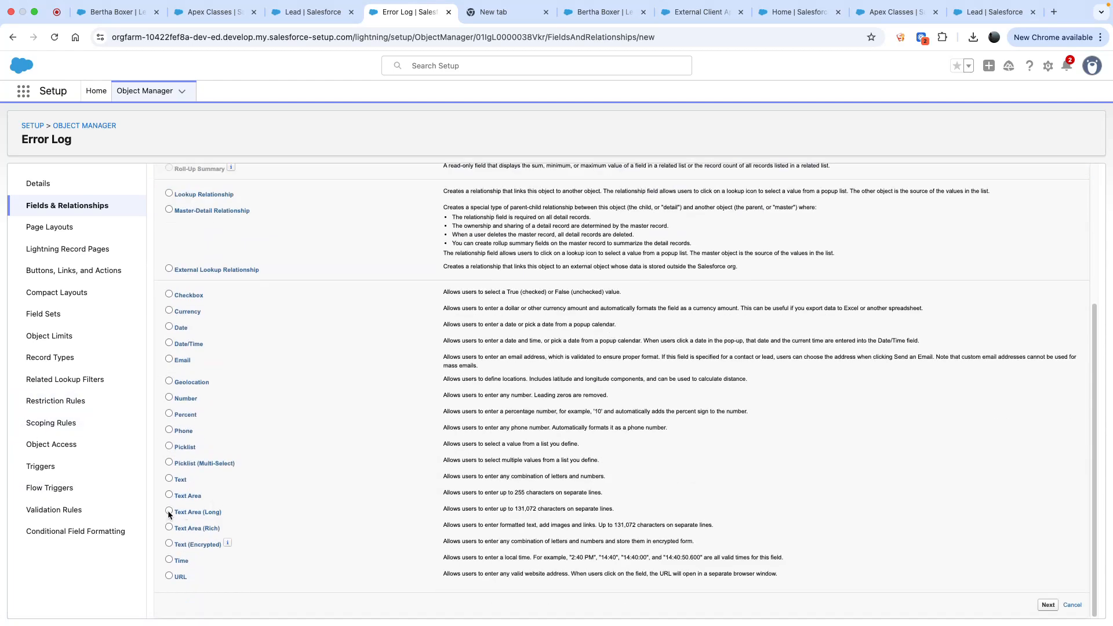
pyautogui.scroll(5, 1018, 293)
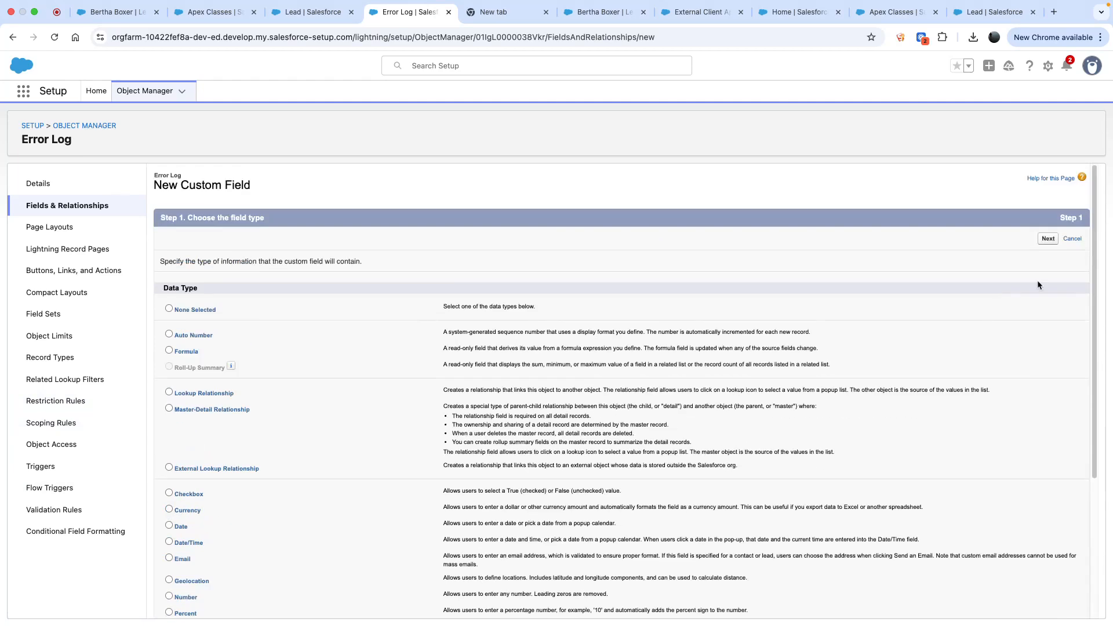
pyautogui.click(1047, 241)
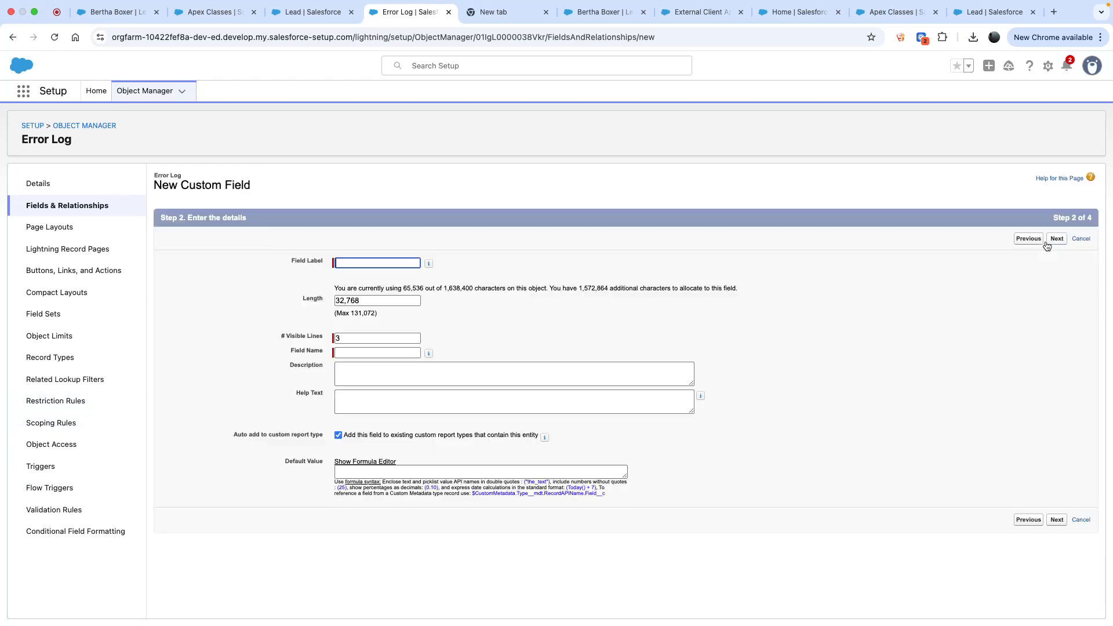
# Step: Name the new long text field Request, keep the default length and security settings, and save it
pyautogui.write('Reques')
pyautogui.press('Tab')
pyautogui.press('Tab')
pyautogui.press('Tab')
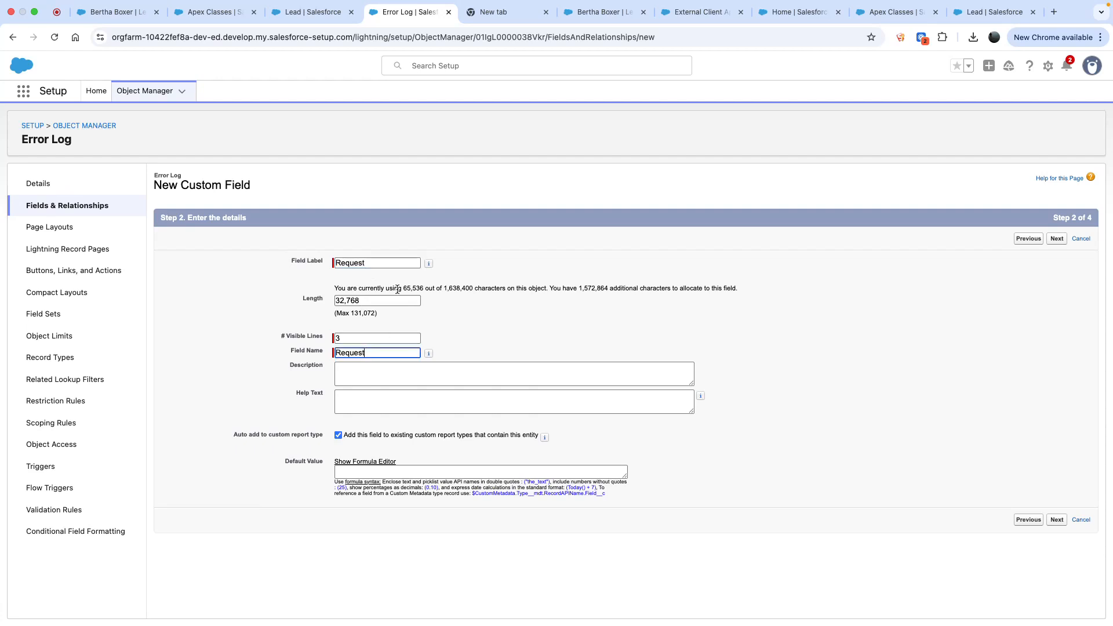
pyautogui.click(520, 329)
pyautogui.click(392, 350)
pyautogui.click(1056, 242)
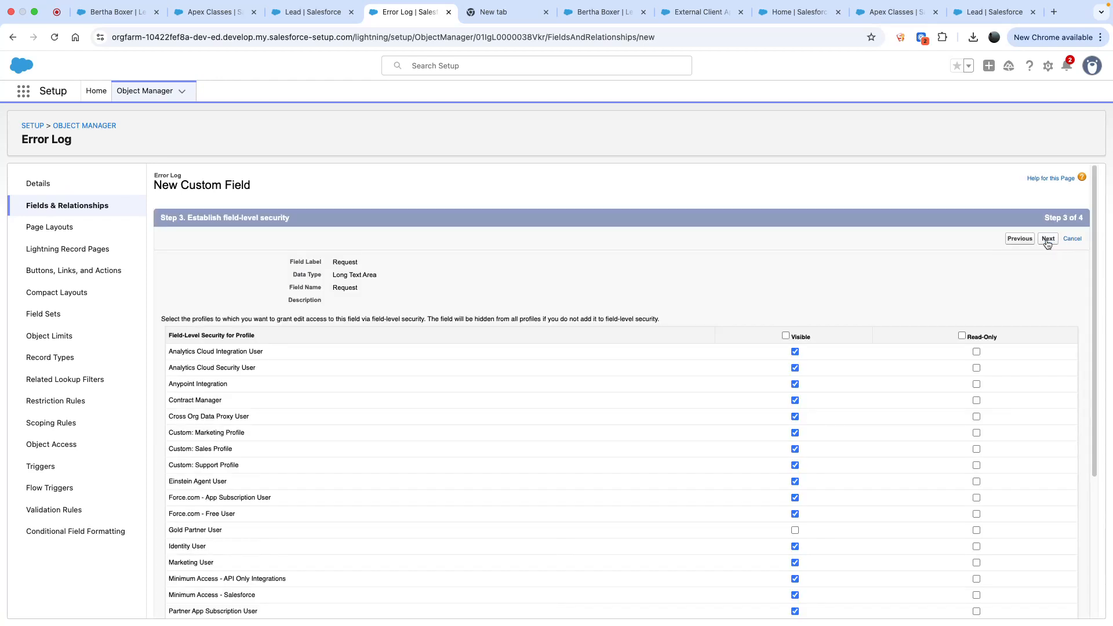
pyautogui.click(1049, 243)
pyautogui.click(1052, 240)
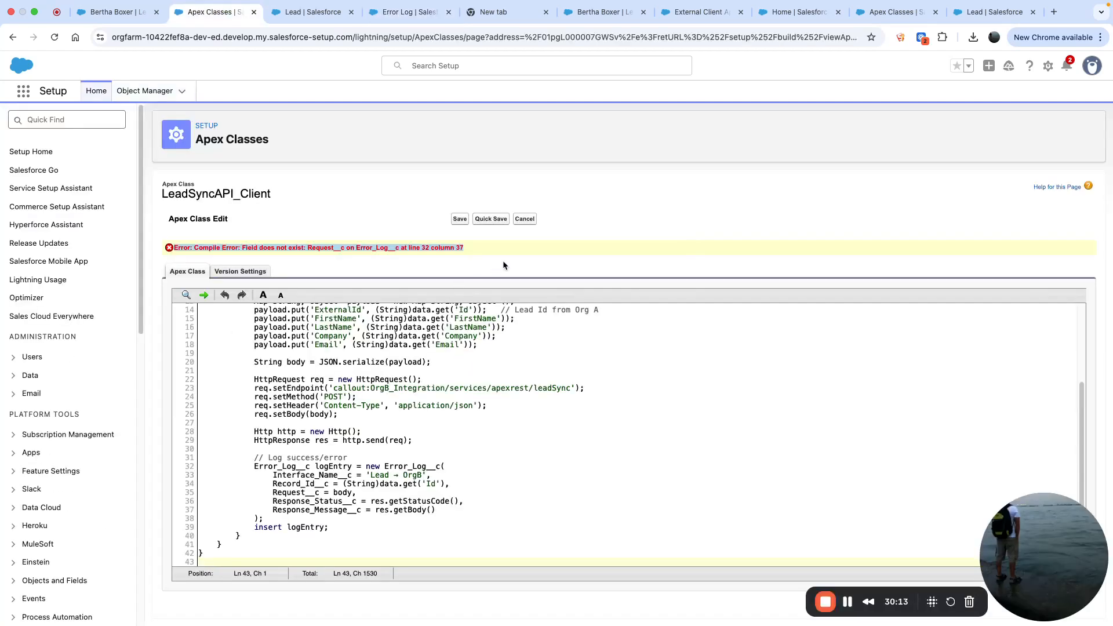
# Step: Quick save and then save the pending LeadSyncAPI_Client class edit
pyautogui.click(488, 222)
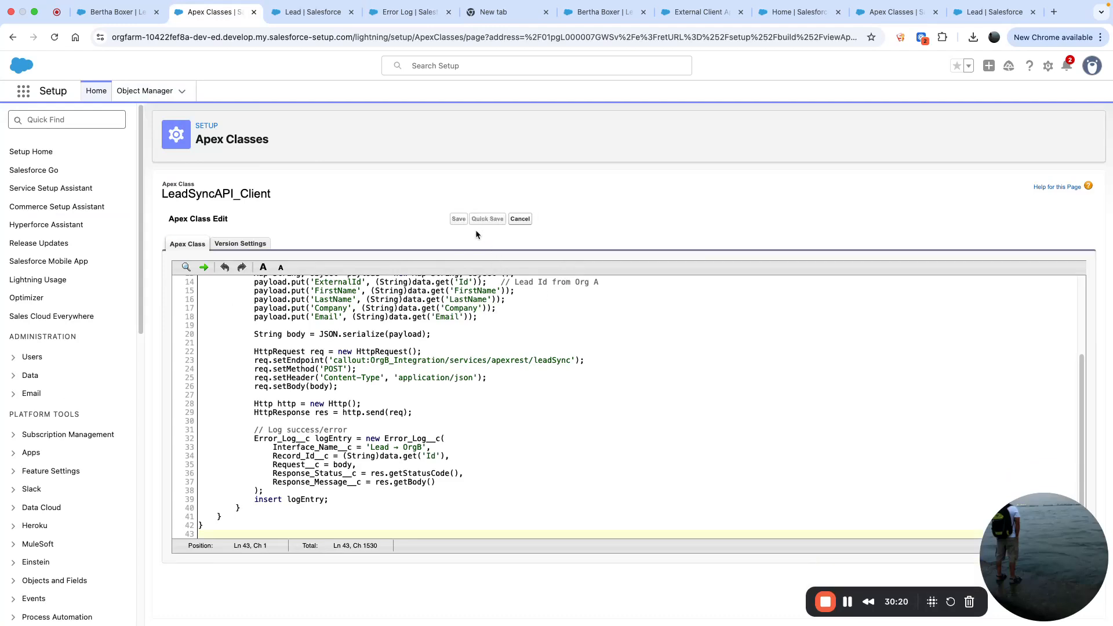
pyautogui.click(459, 220)
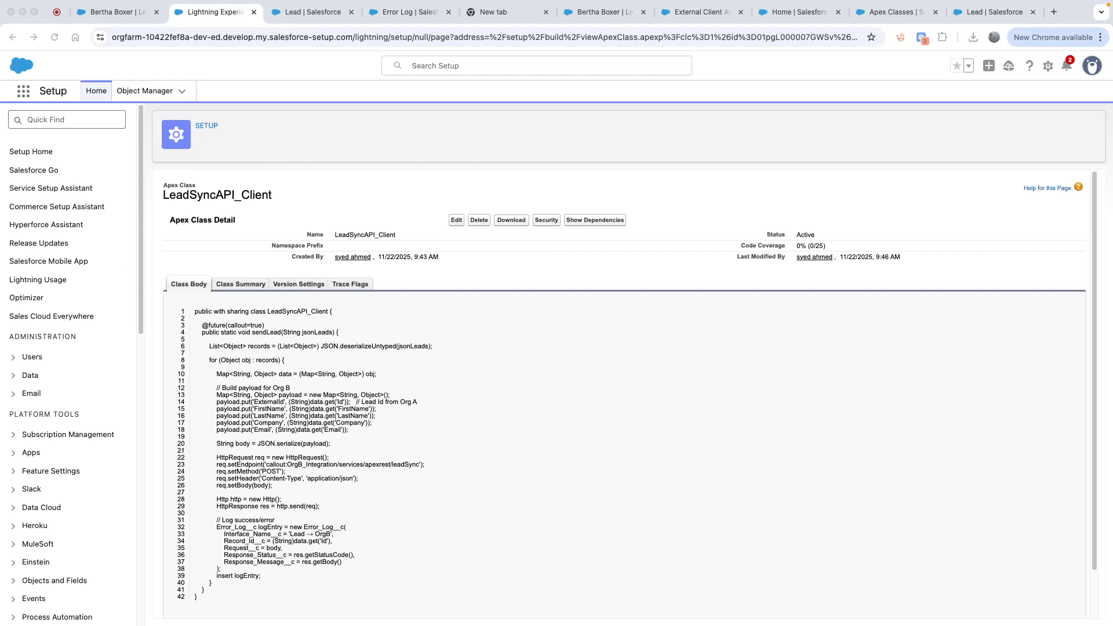
# Step: Open the Developer Console from the Apex Triggers setup page
pyautogui.click(109, 120)
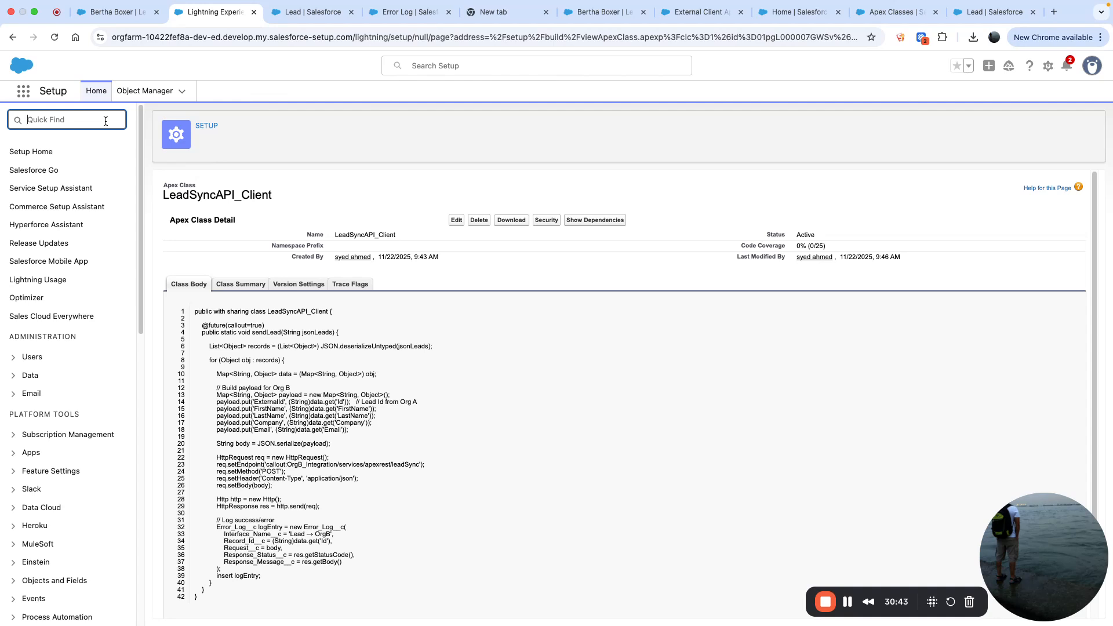
pyautogui.write('ape')
pyautogui.click(69, 244)
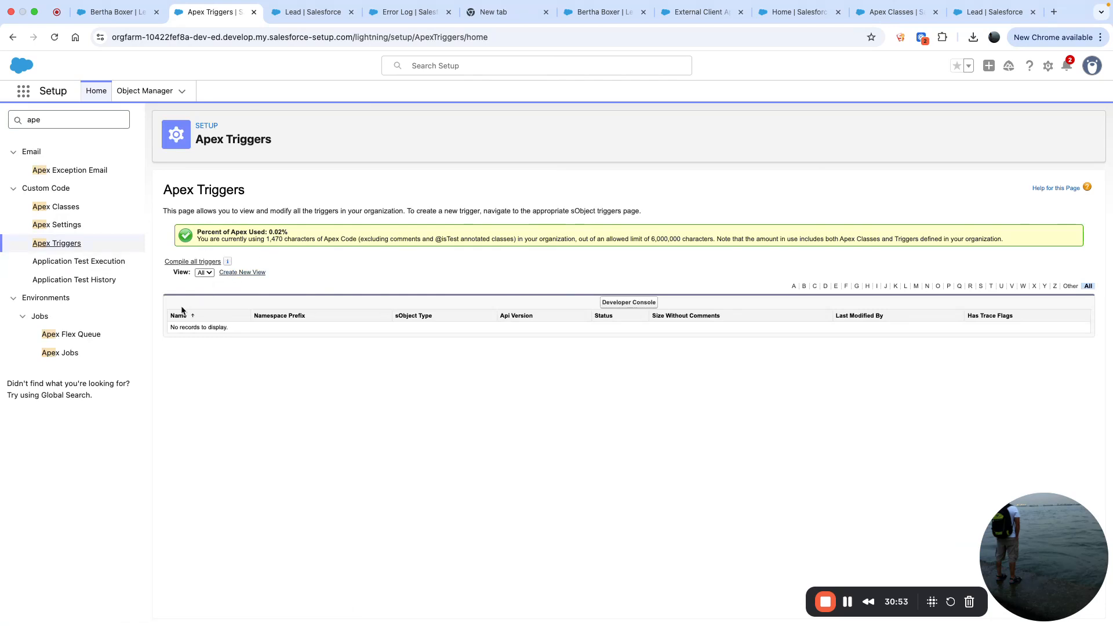
pyautogui.click(626, 302)
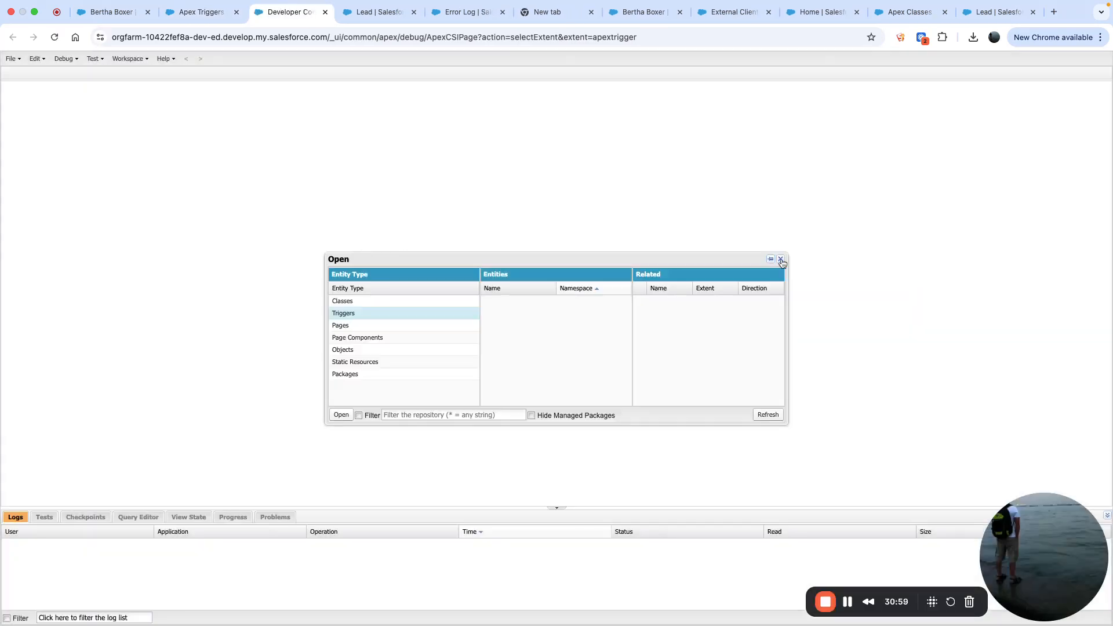
pyautogui.click(781, 260)
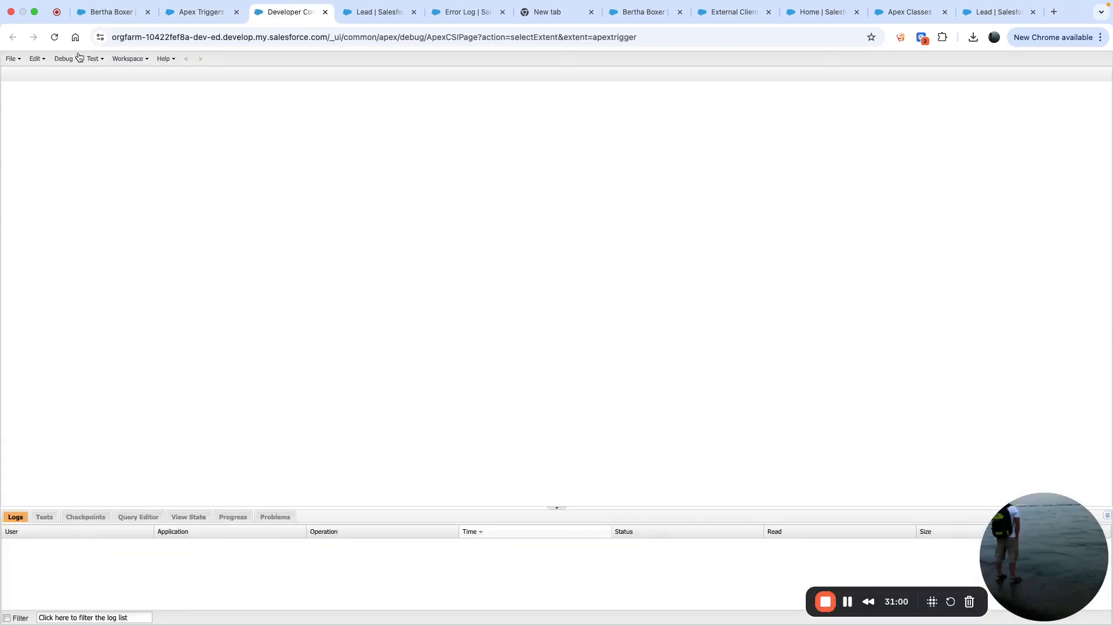
# Step: Create a new Apex trigger named LeadSyncTrigger on the Lead object
pyautogui.click(11, 59)
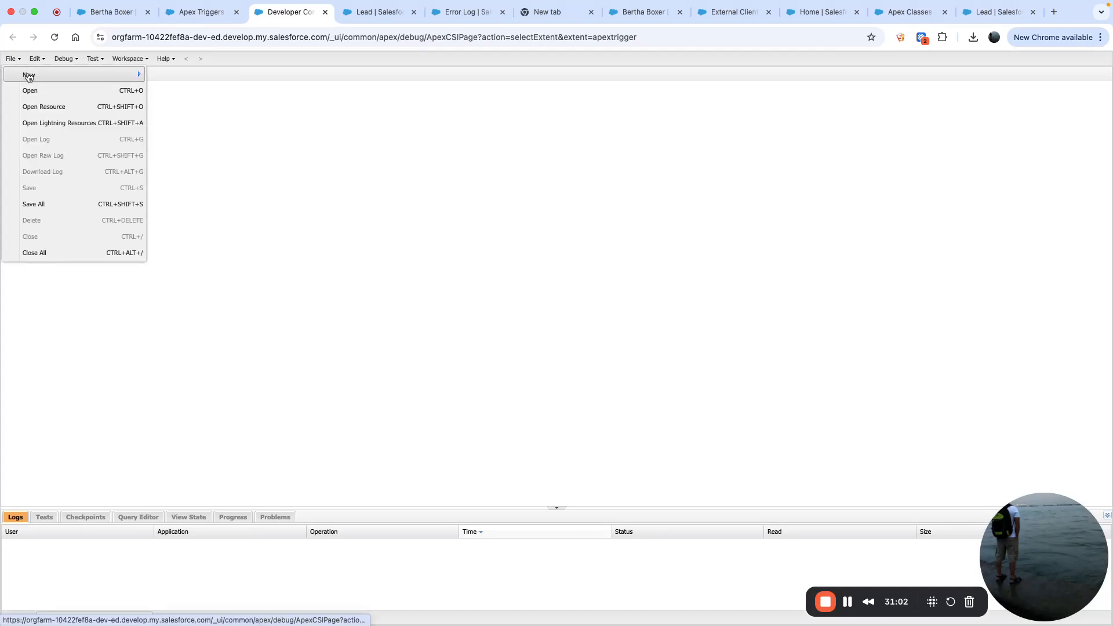
pyautogui.moveTo(103, 74)
pyautogui.click(170, 92)
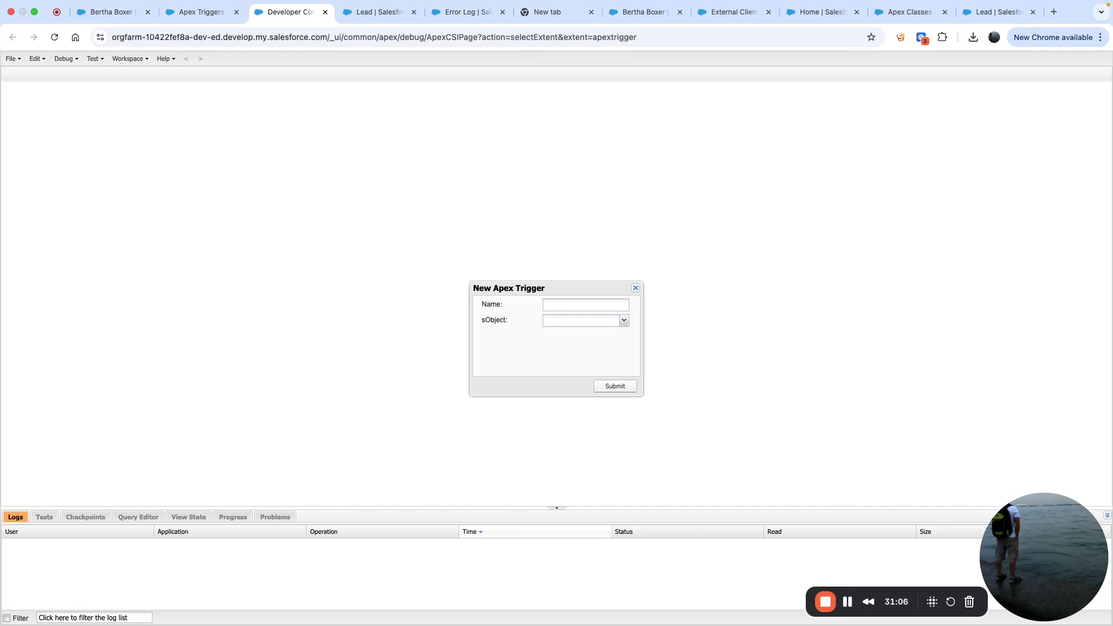
pyautogui.click(825, 602)
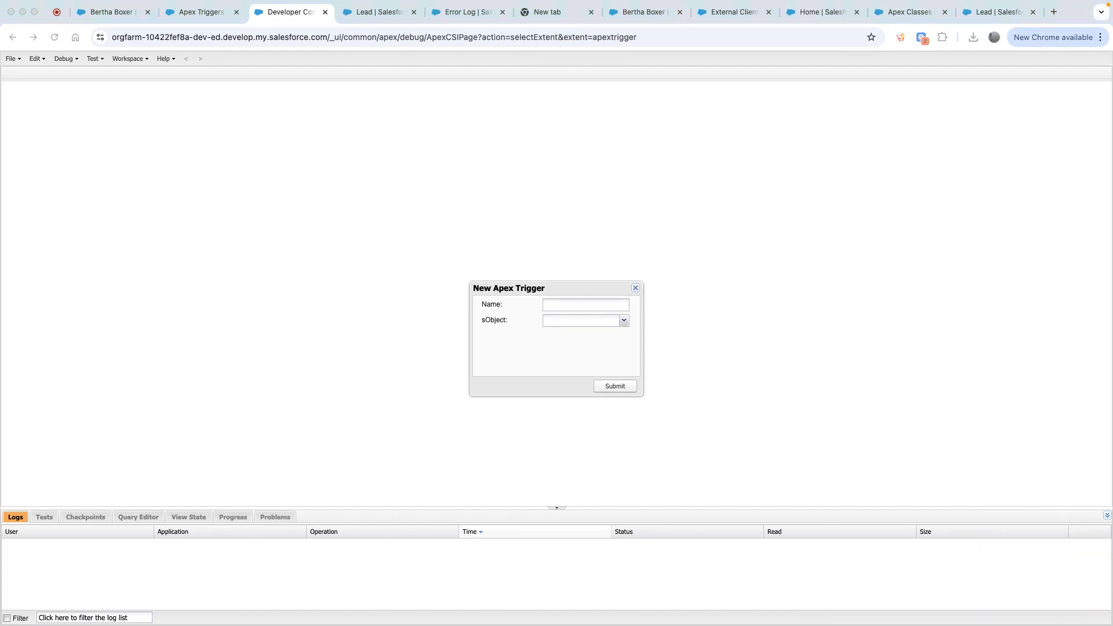
pyautogui.click(562, 304)
pyautogui.write('LeadSyncTrigger')
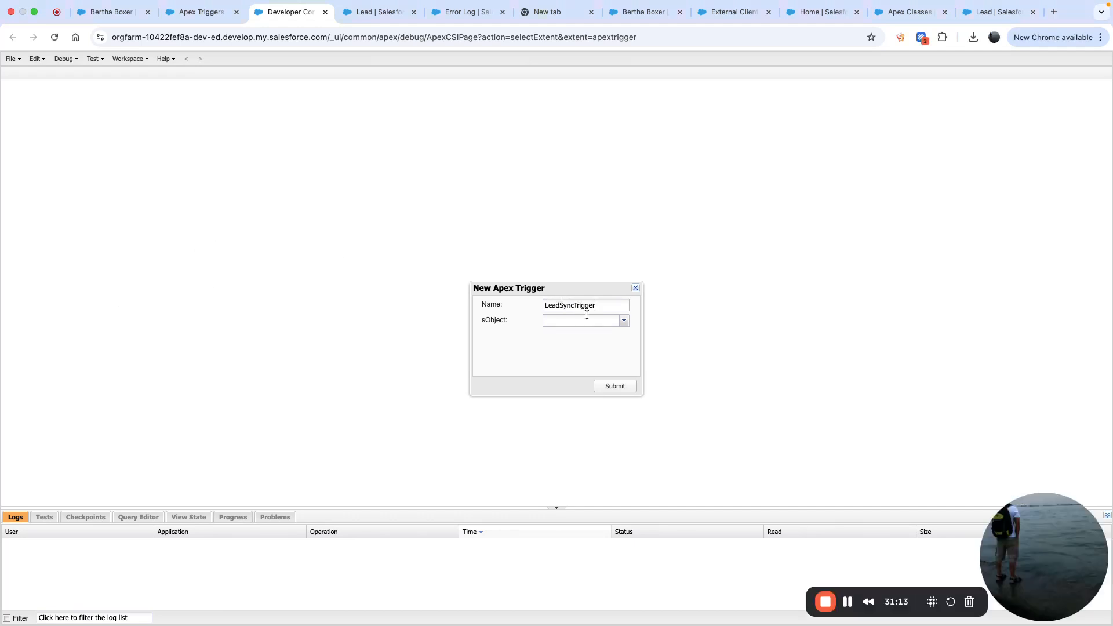
pyautogui.click(624, 321)
pyautogui.scroll(-3, 598, 434)
pyautogui.scroll(-12, 601, 429)
pyautogui.scroll(-12, 602, 429)
pyautogui.scroll(-12, 602, 429)
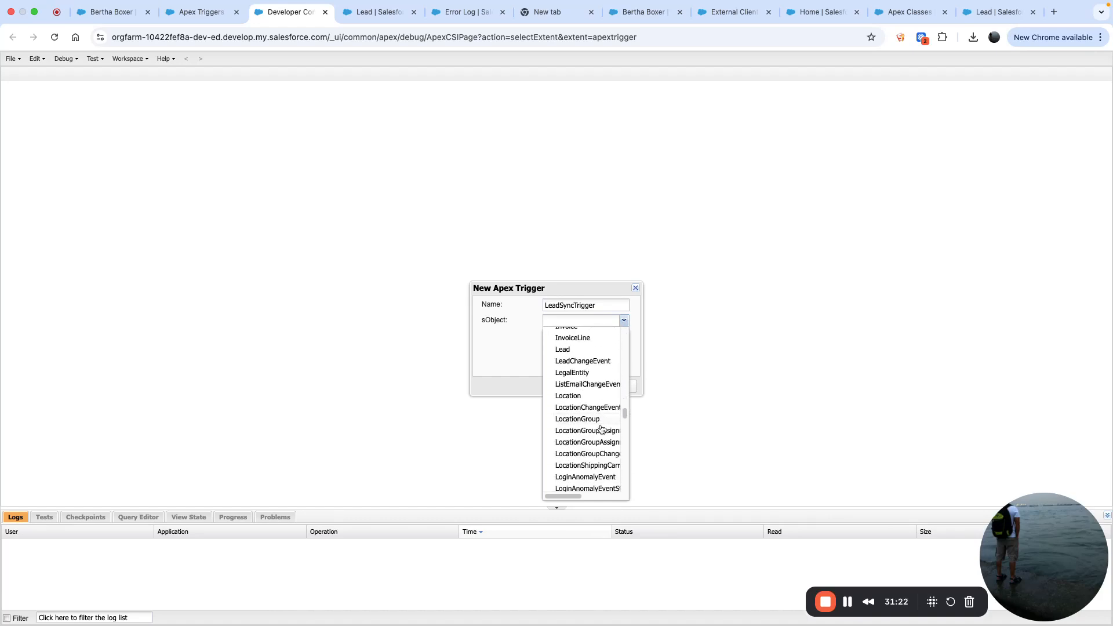
pyautogui.click(576, 350)
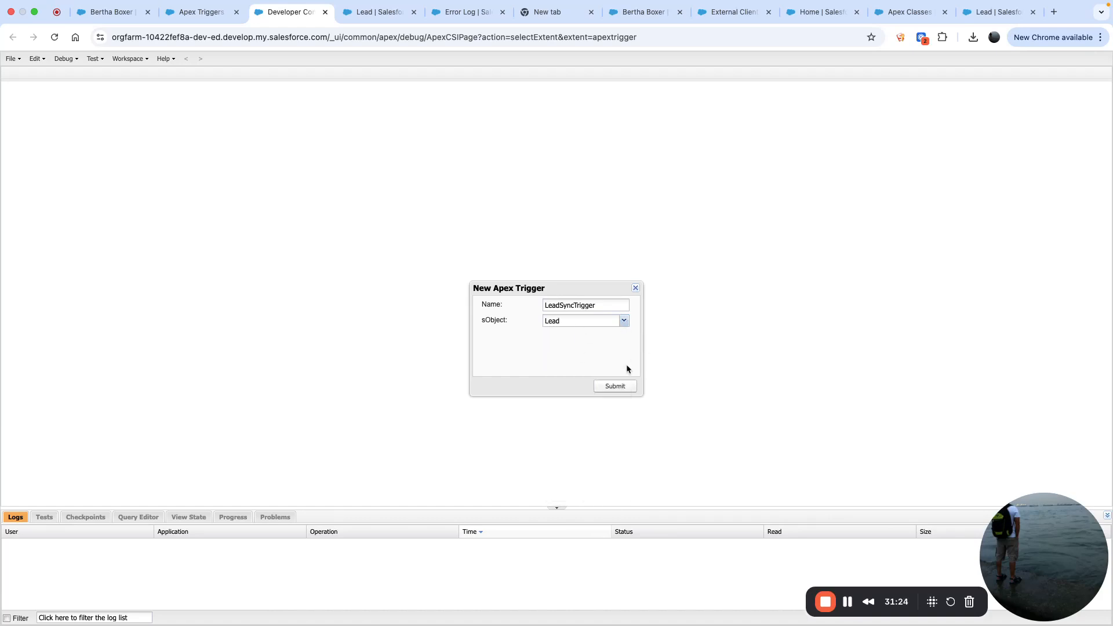
pyautogui.click(615, 387)
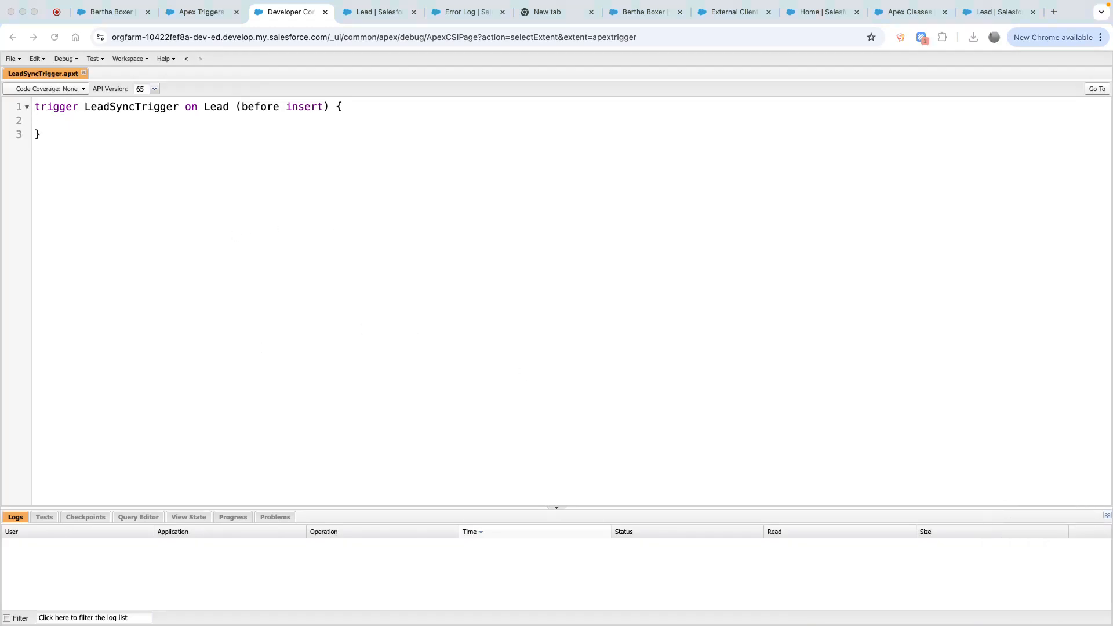
# Step: Replace the trigger template with the after-insert lead sync code, save it, close the Developer Console and reload Apex Triggers
pyautogui.moveTo(50, 141); pyautogui.dragTo(41, 99)
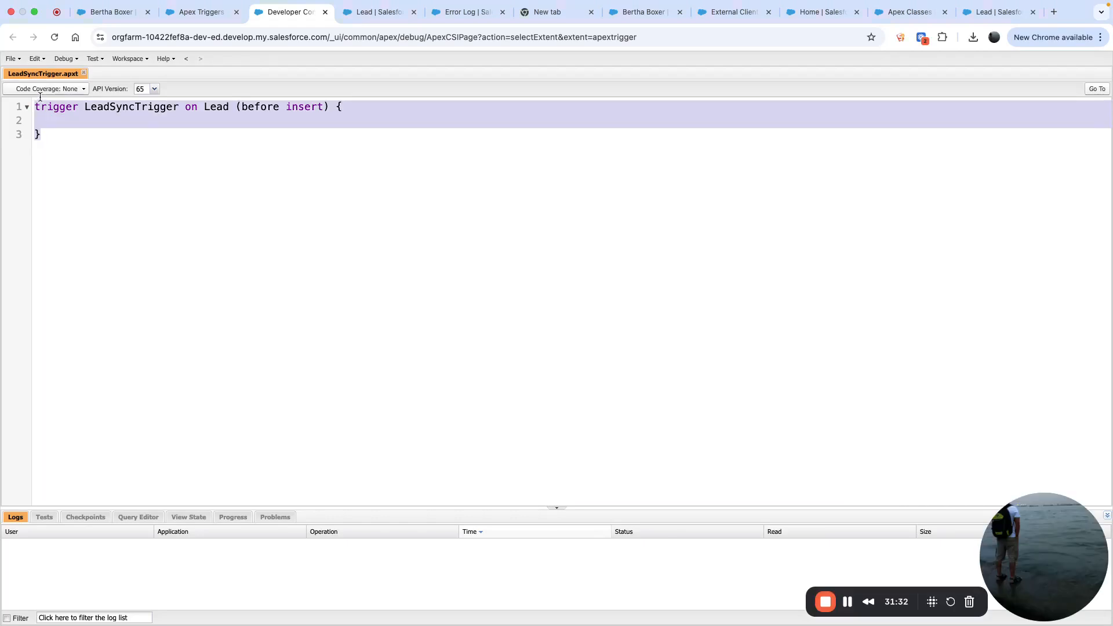
pyautogui.write('trigger LeadSyncTrigger on Lead (after insert) {      // Ensure the External ID is populated     List<Lead> updateList = new List<Lead>();      for (Lead l : Trigger.new) {         if (l.External_ID__c == null) {             updateList.add(new Lead(Id = l.Id, External_ID__c = l.Id));         }     }      if (!updateList.isEmpty()) {         update updateList;     }      // Send the Lead(s) to Org B     LeadSyncAPI_Client.sendLead(JSON.serialize(Trigger.new)); }')
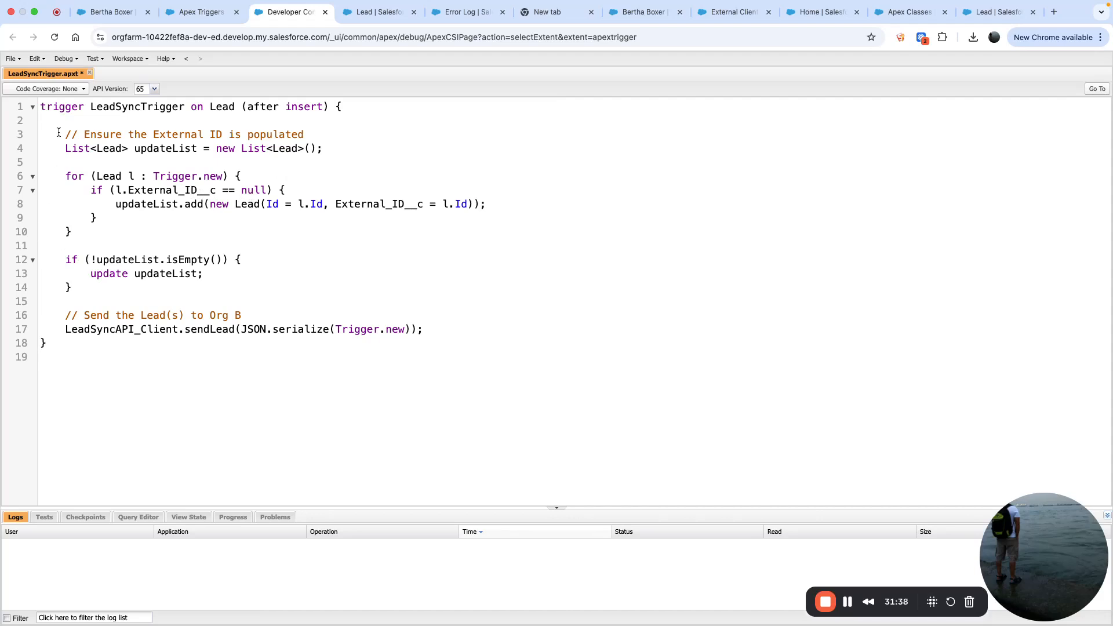
pyautogui.click(12, 59)
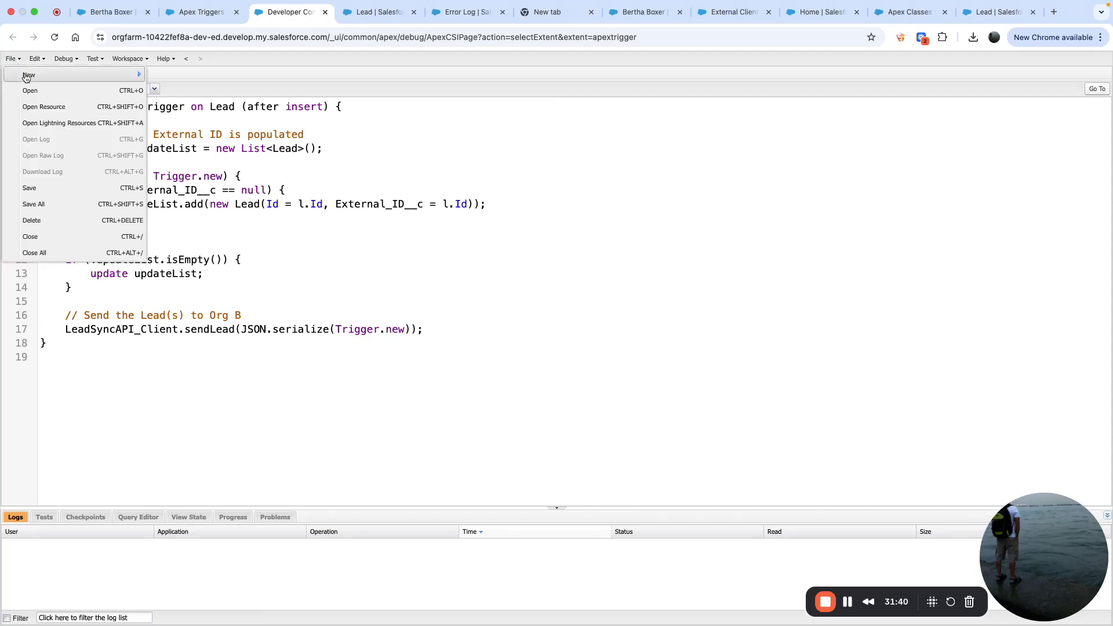
pyautogui.click(29, 188)
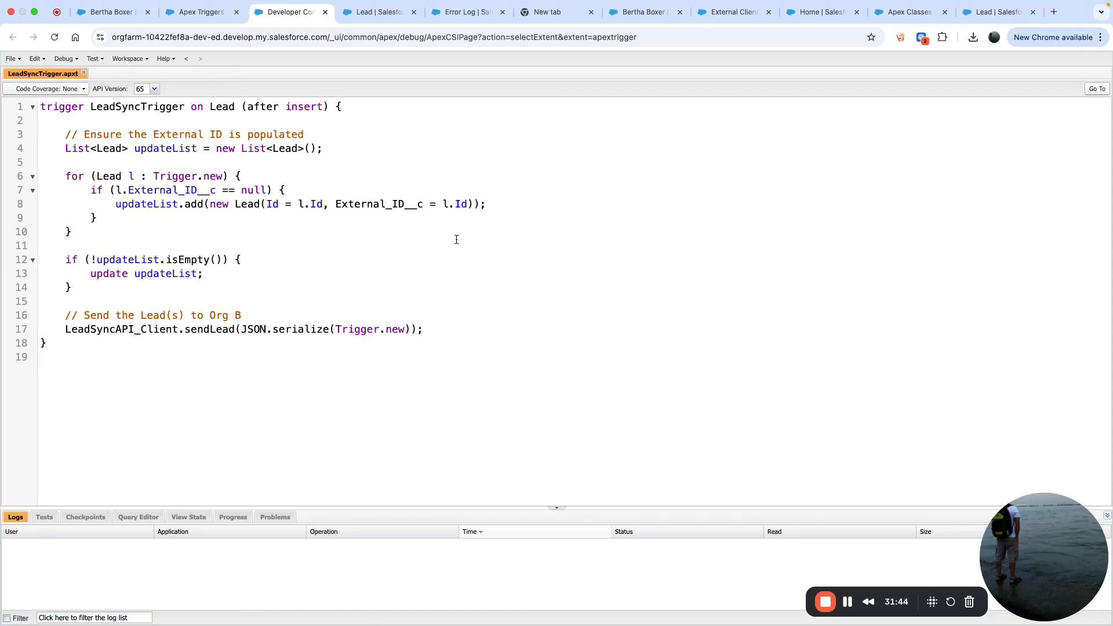
pyautogui.click(325, 11)
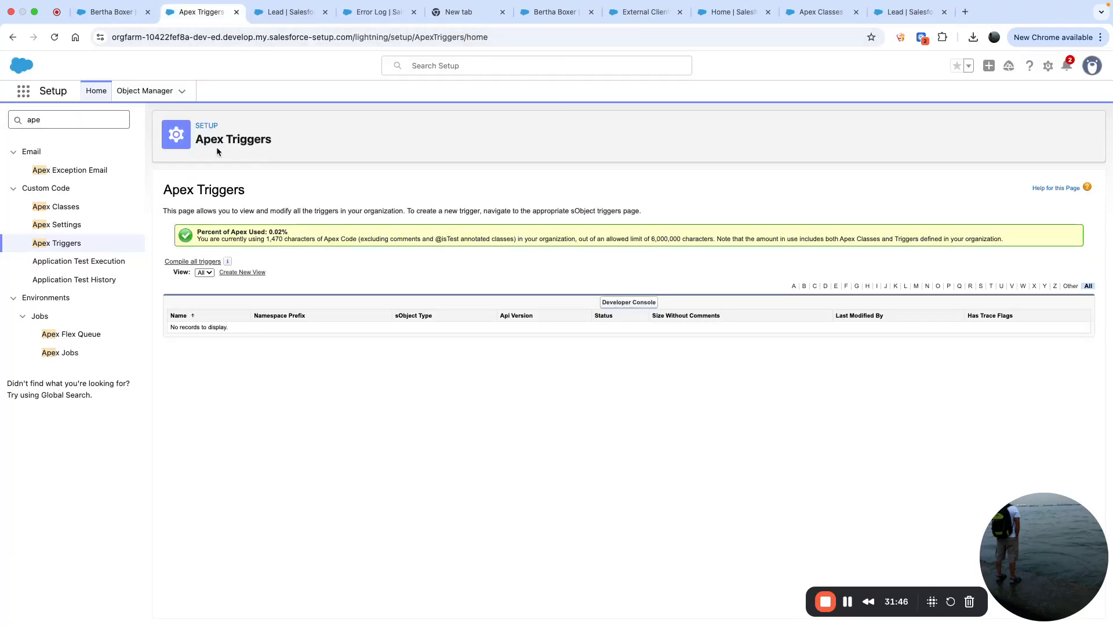
pyautogui.click(54, 37)
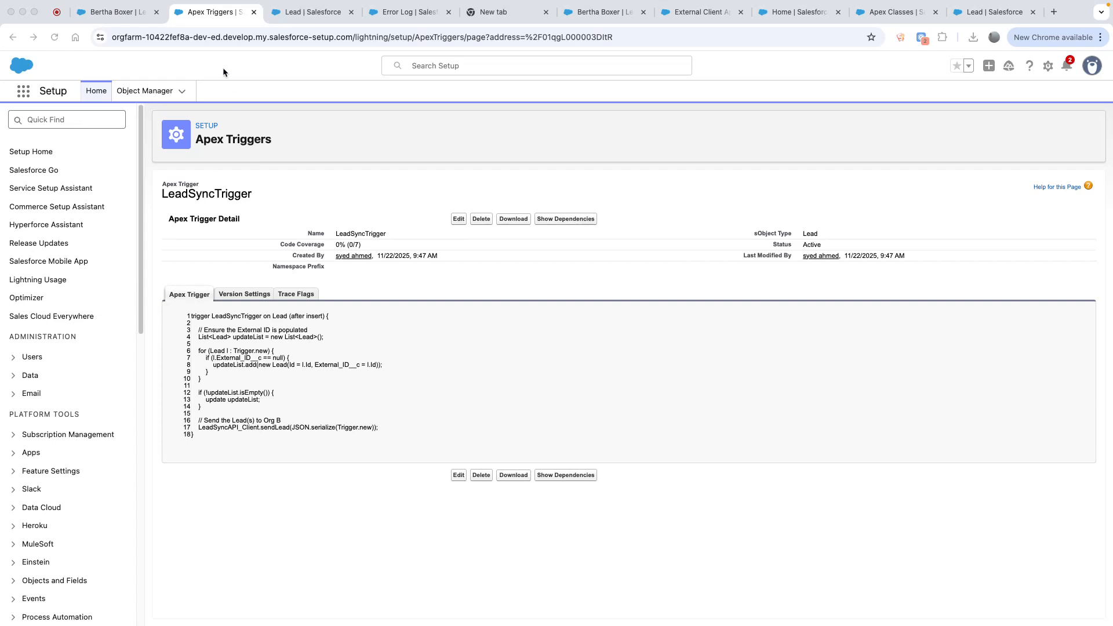
# Step: Open the Leads list and search the App Launcher for erro
pyautogui.click(110, 12)
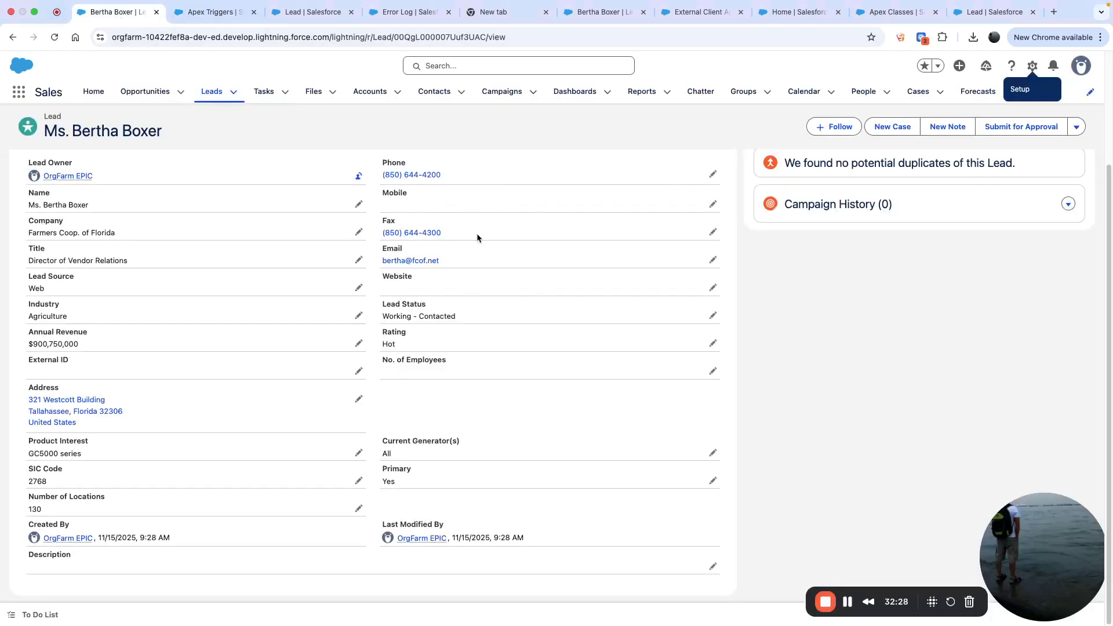
pyautogui.click(211, 91)
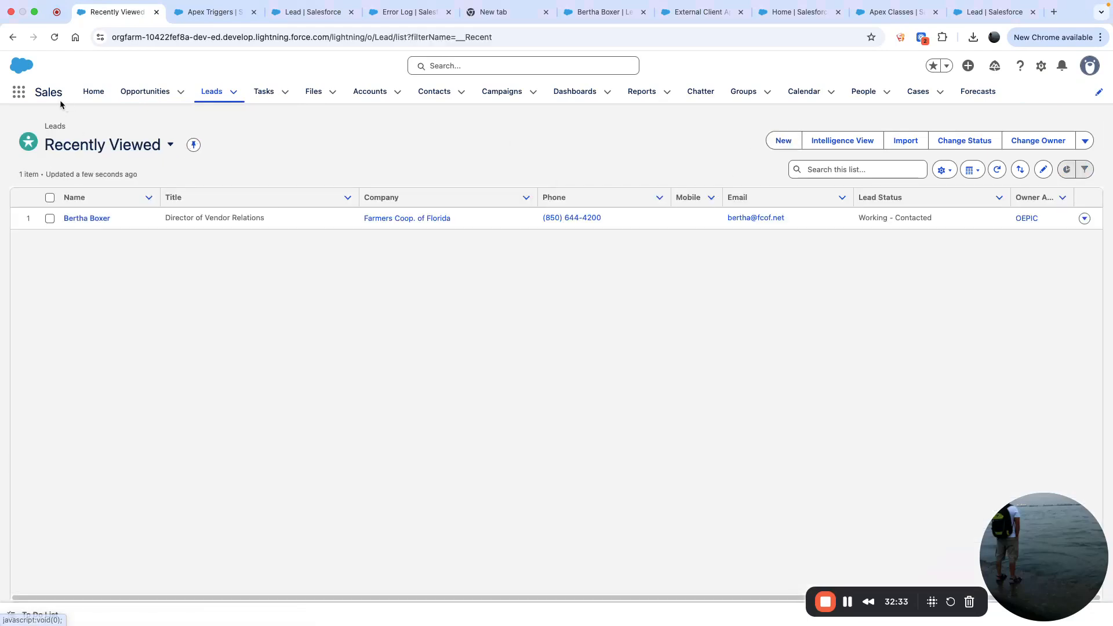
pyautogui.click(17, 94)
pyautogui.write('error')
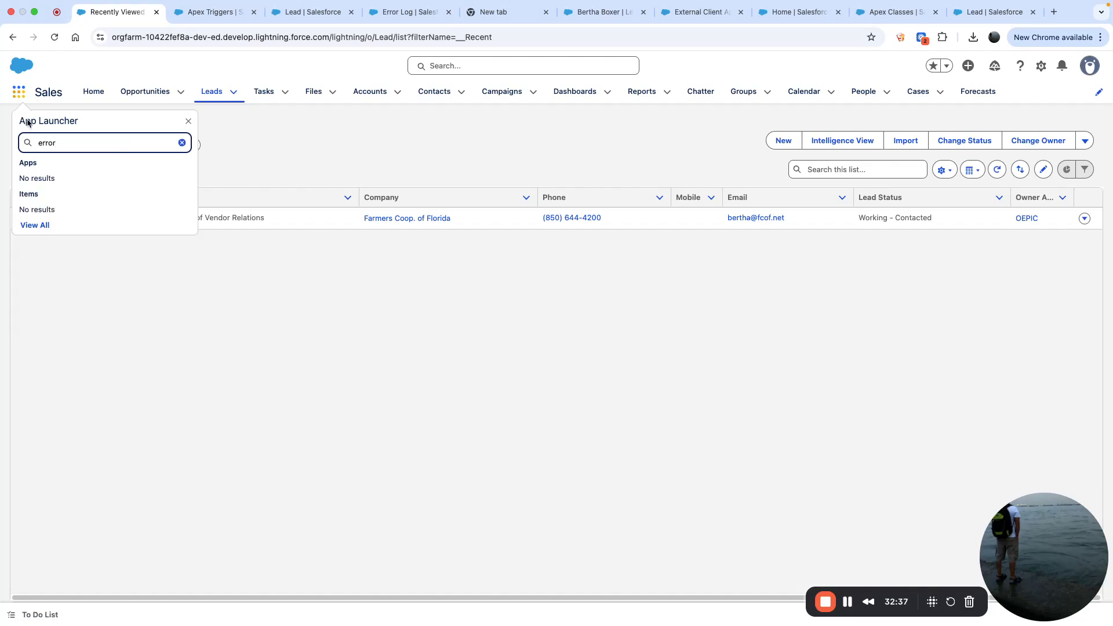
# Step: Open Setup and navigate to the Tabs page
pyautogui.click(1042, 71)
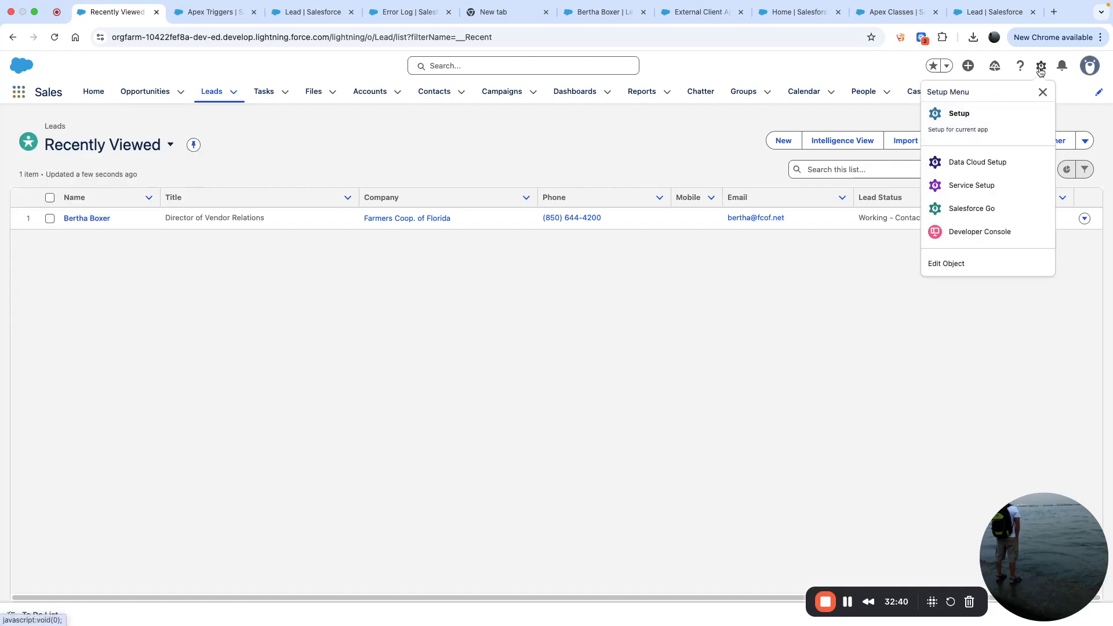
pyautogui.click(988, 123)
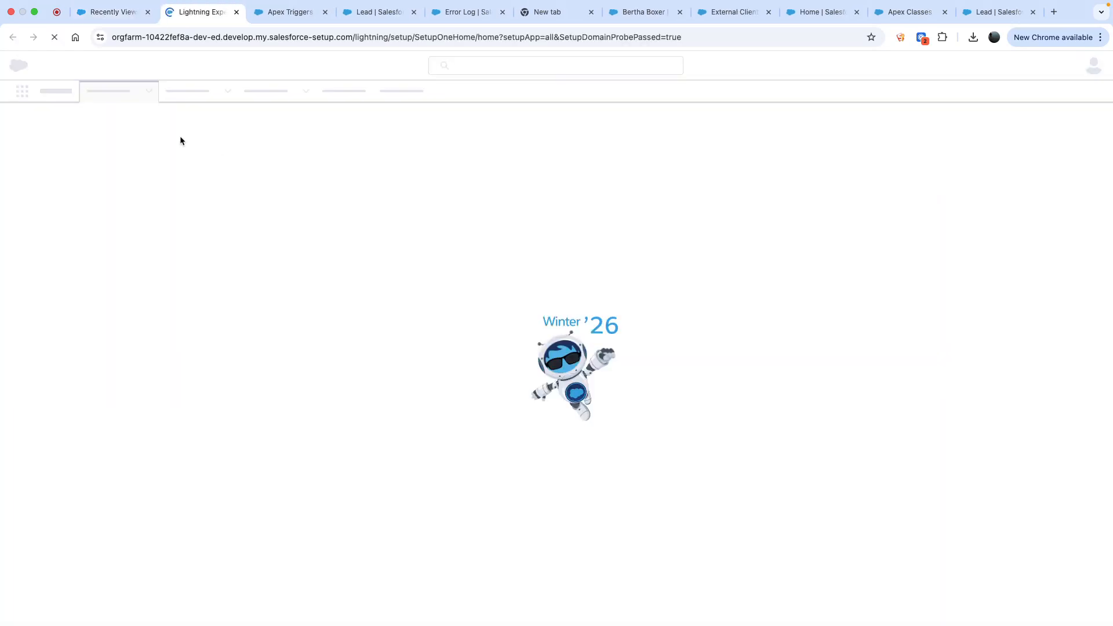
pyautogui.click(72, 123)
pyautogui.write('tab')
pyautogui.click(38, 327)
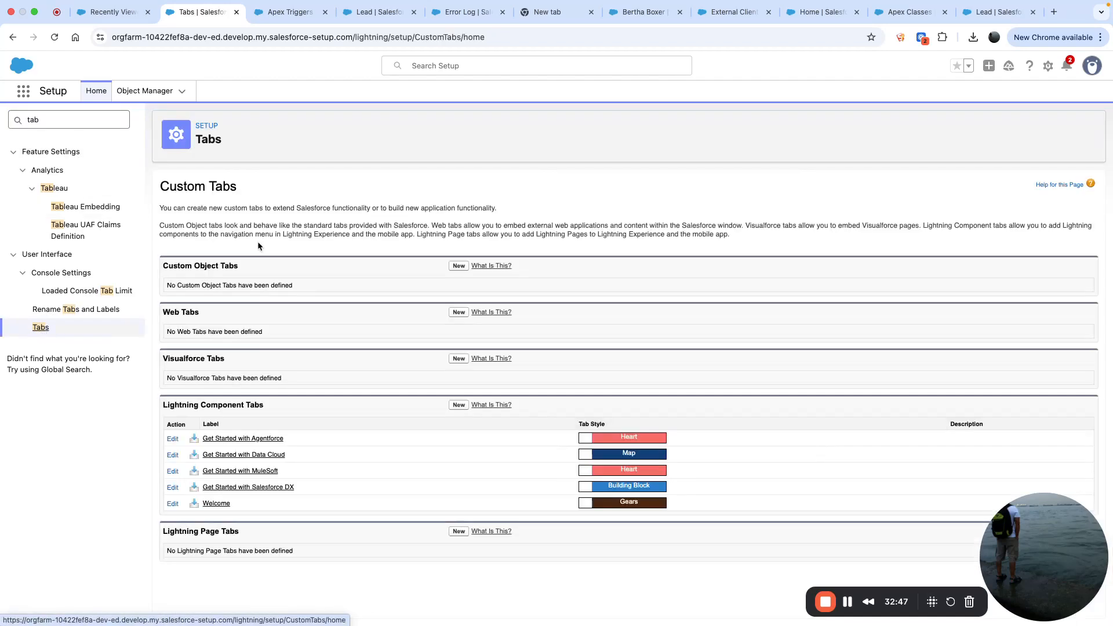
# Step: Start a new custom object tab for Error Log with the Wrench tab style and continue
pyautogui.click(459, 266)
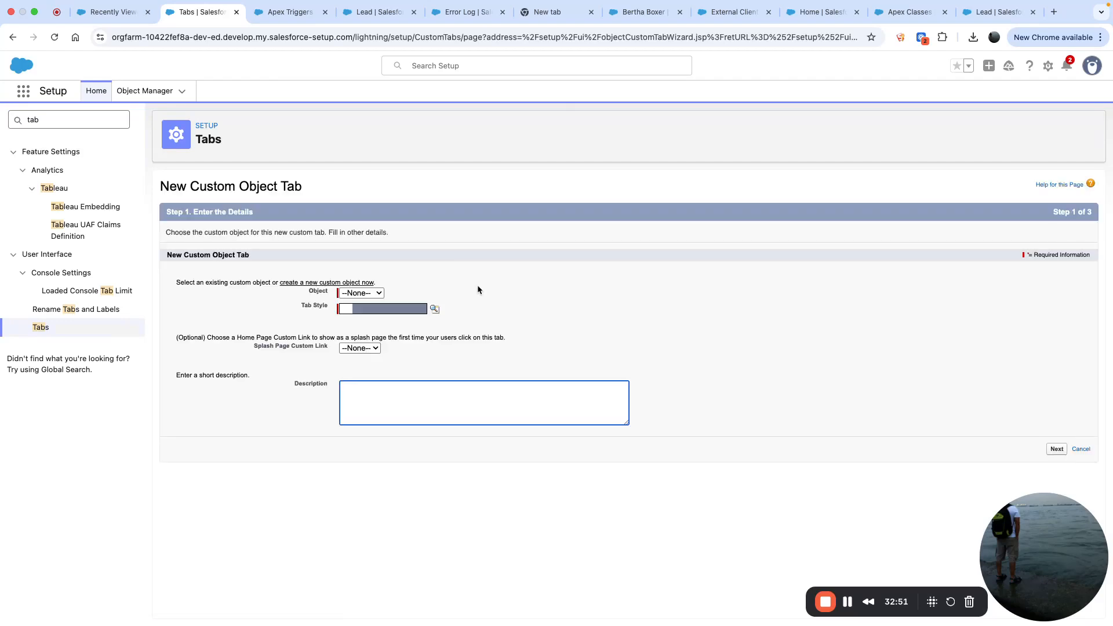
pyautogui.click(380, 293)
pyautogui.click(377, 306)
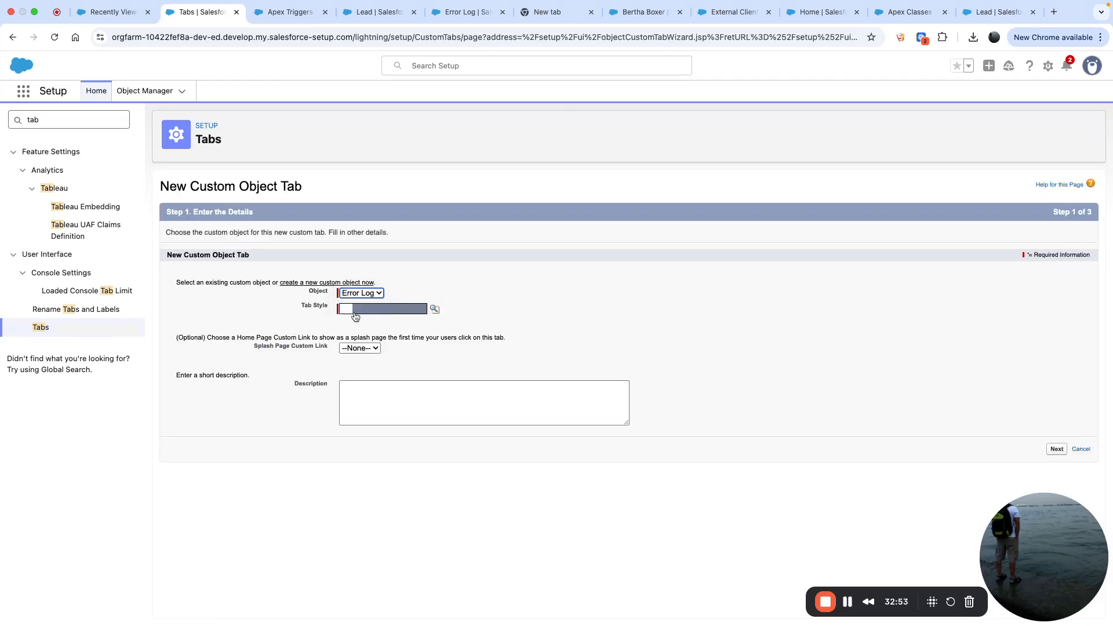
pyautogui.click(435, 309)
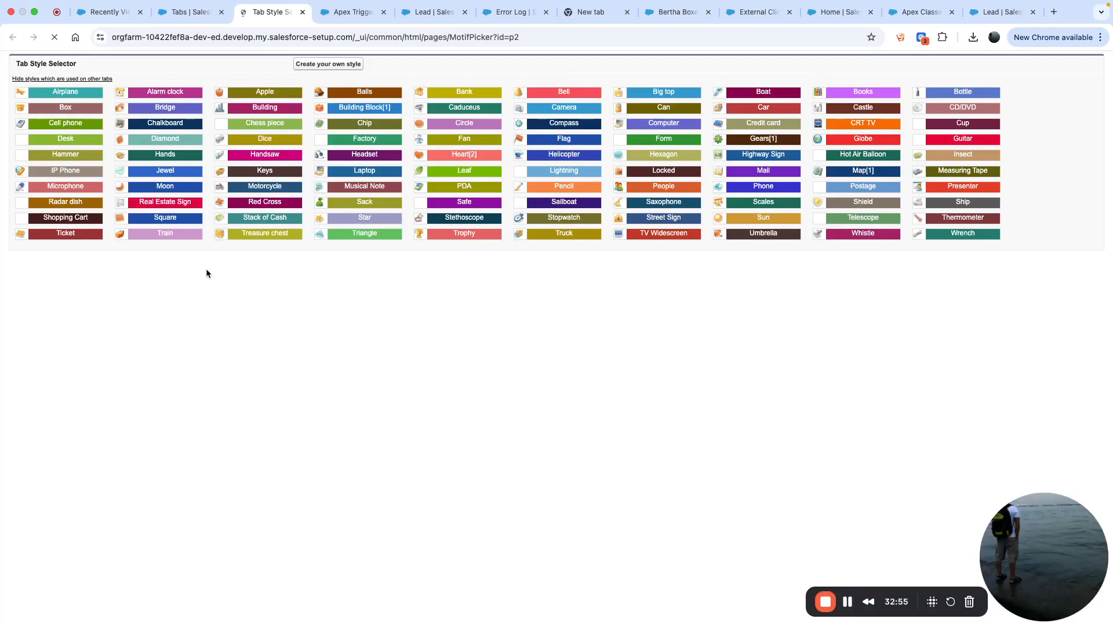
pyautogui.click(922, 235)
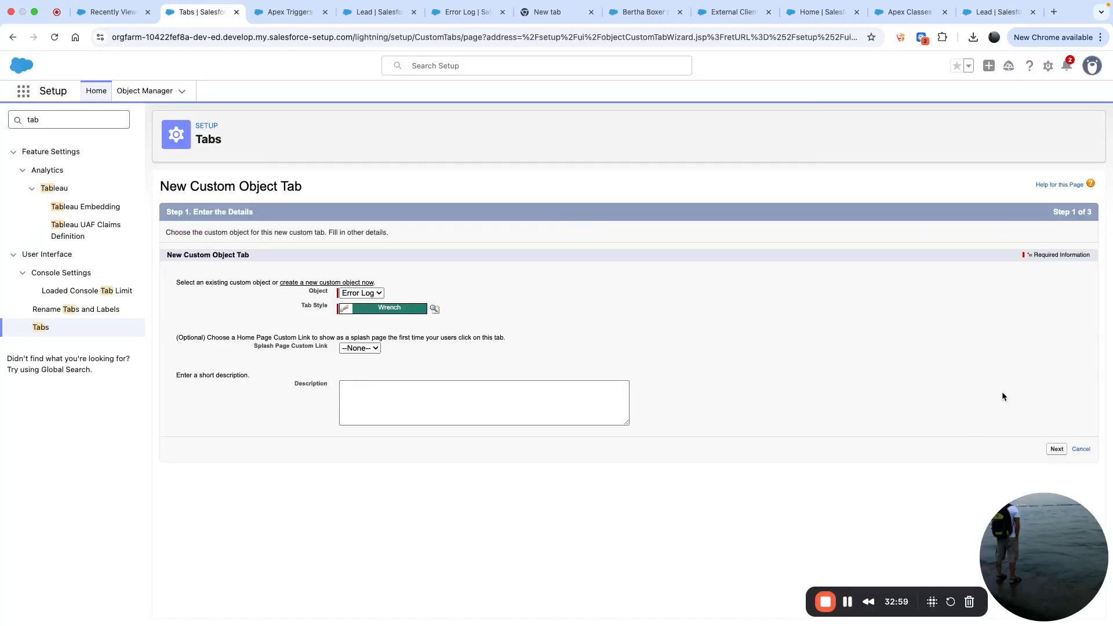
pyautogui.click(1058, 449)
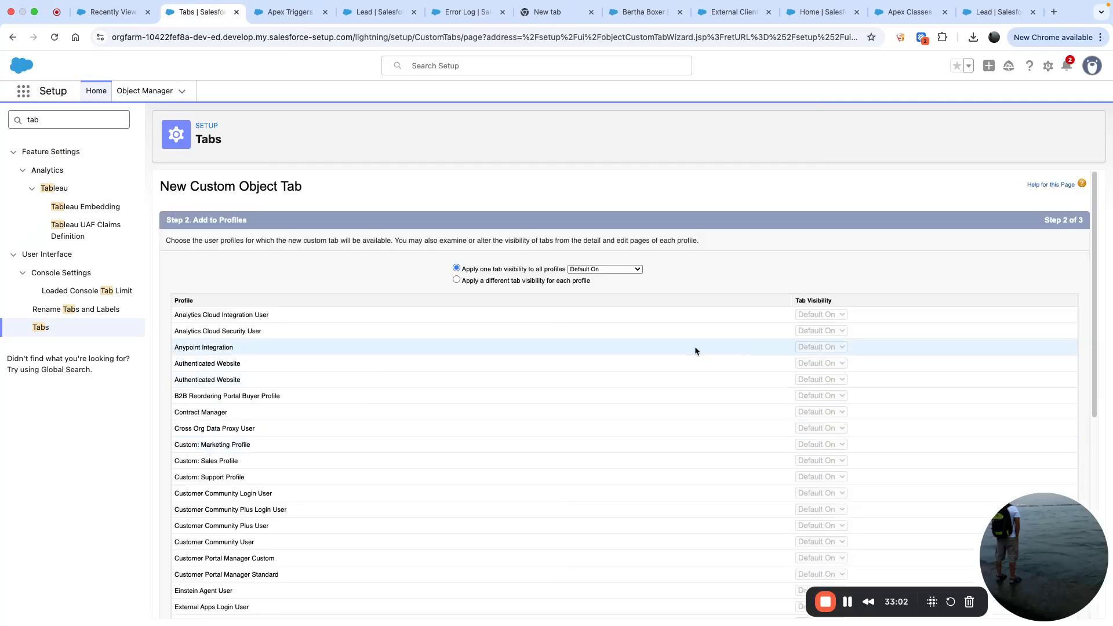
# Step: Keep default visibility for all profiles, include the tab in all custom apps, save, and return to the Leads list
pyautogui.scroll(-3, 984, 445)
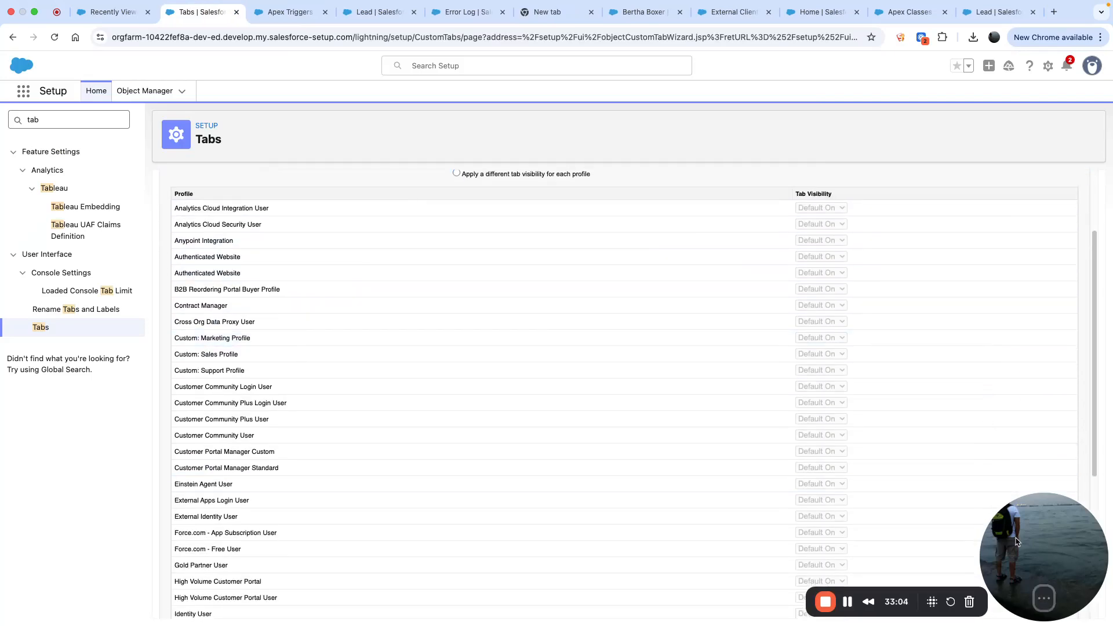
pyautogui.moveTo(934, 513); pyautogui.dragTo(20, 102)
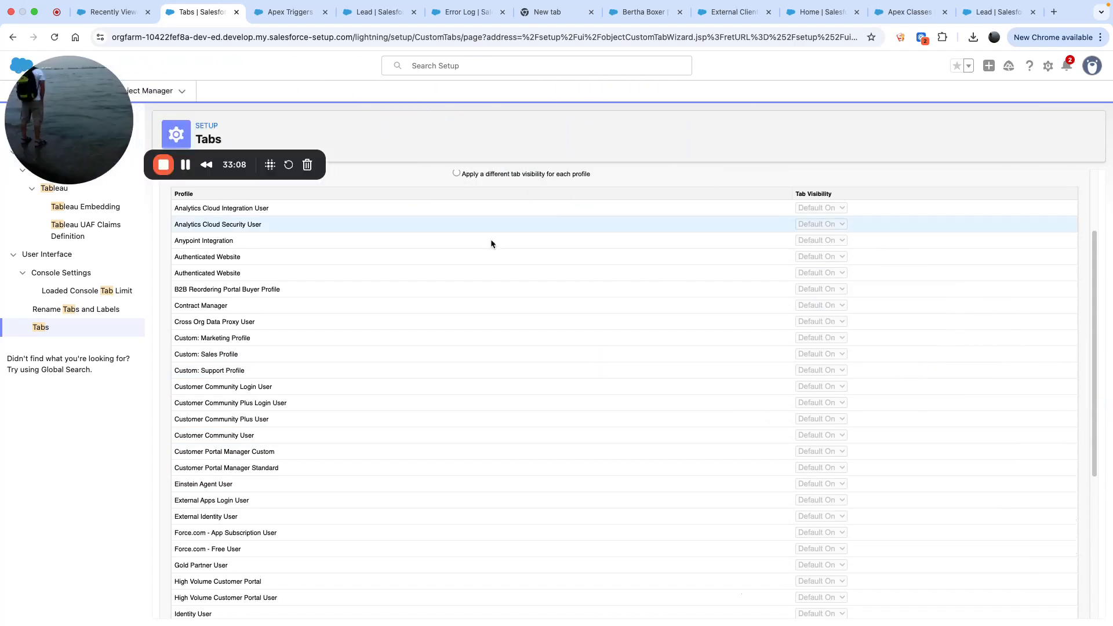
pyautogui.moveTo(1094, 242); pyautogui.dragTo(1089, 490)
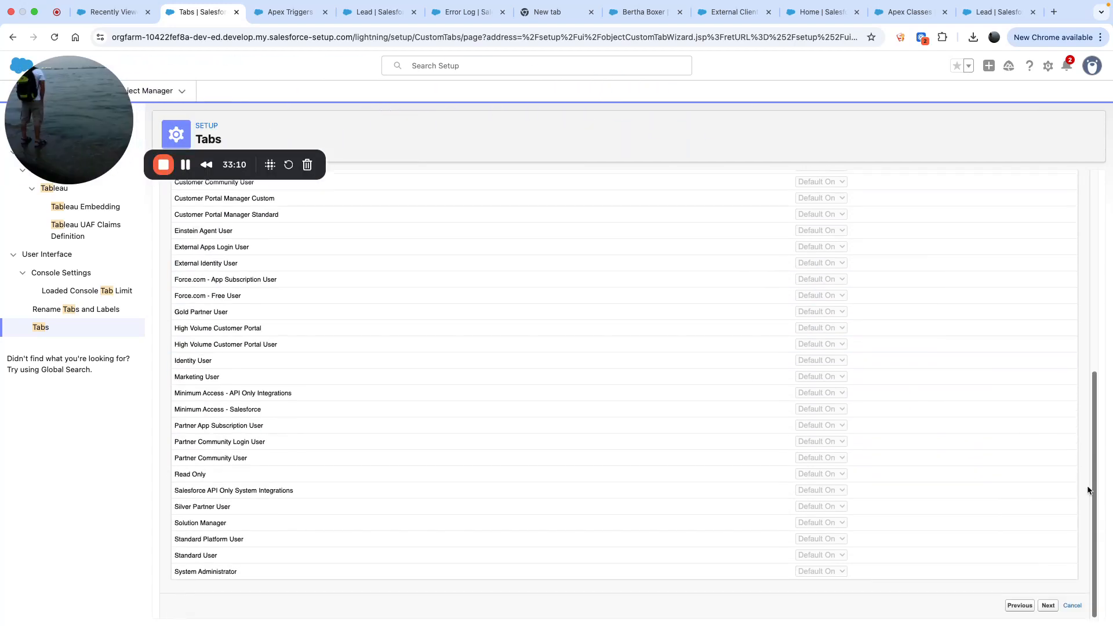
pyautogui.click(1048, 606)
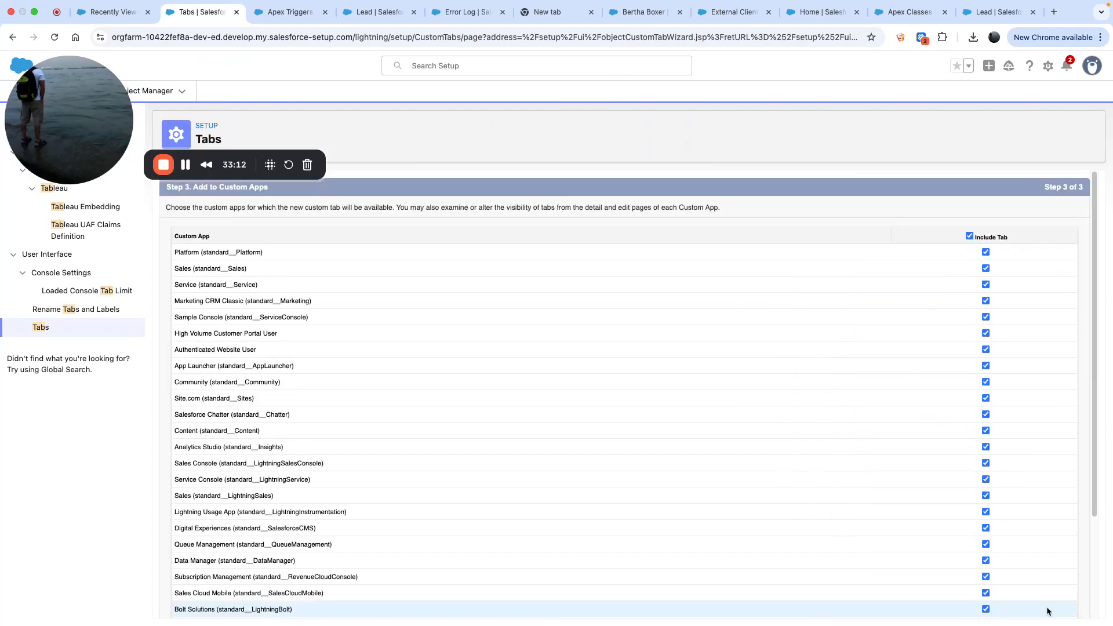
pyautogui.scroll(-5, 1030, 452)
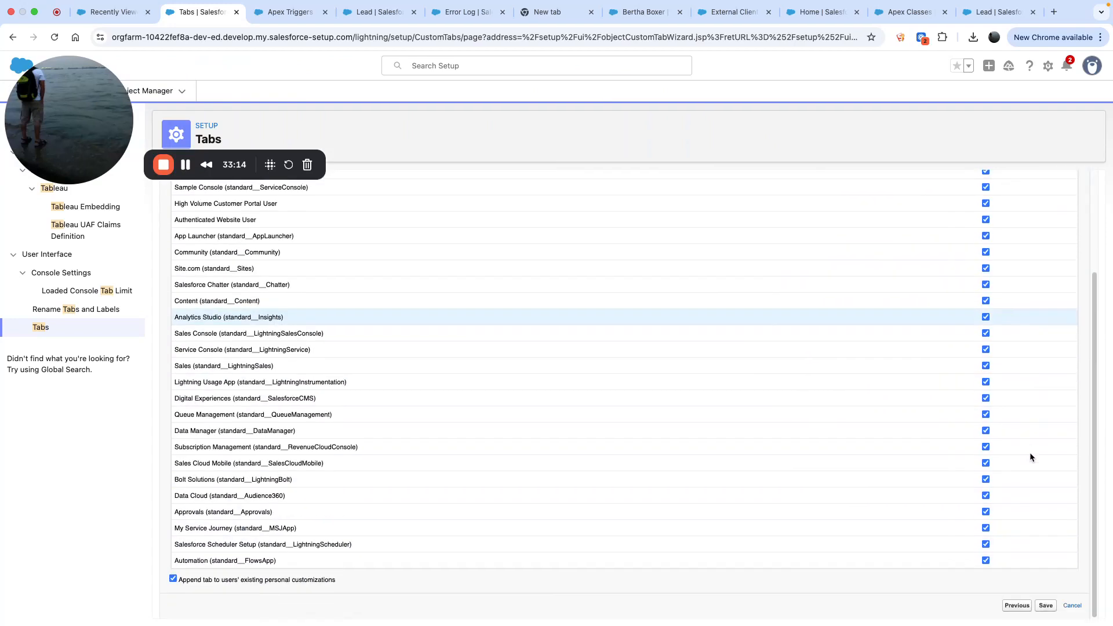
pyautogui.click(1046, 606)
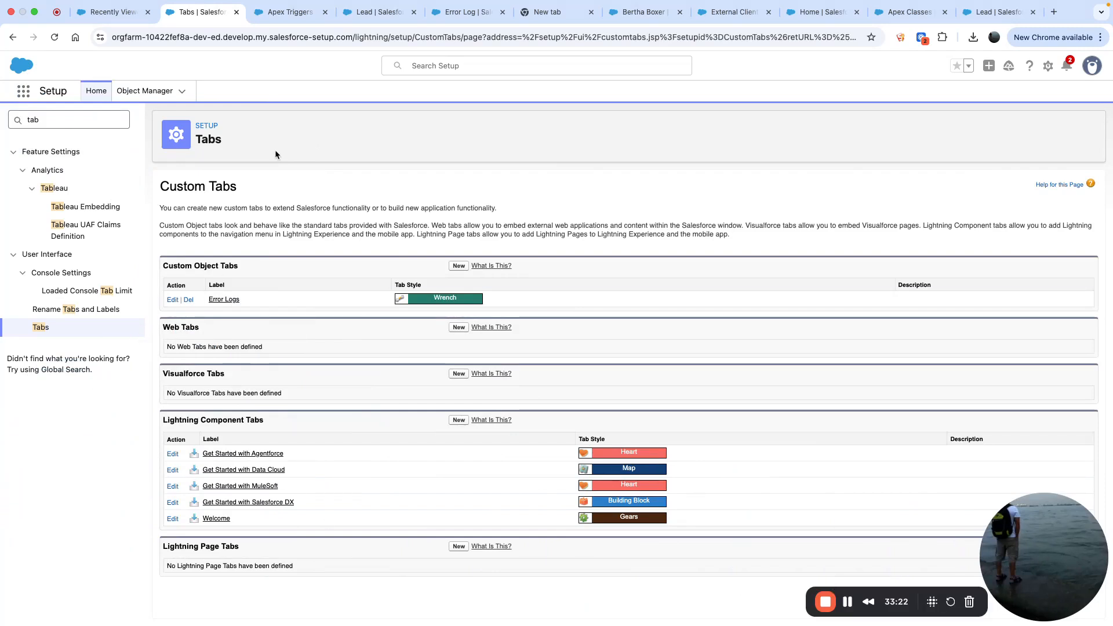
pyautogui.click(109, 16)
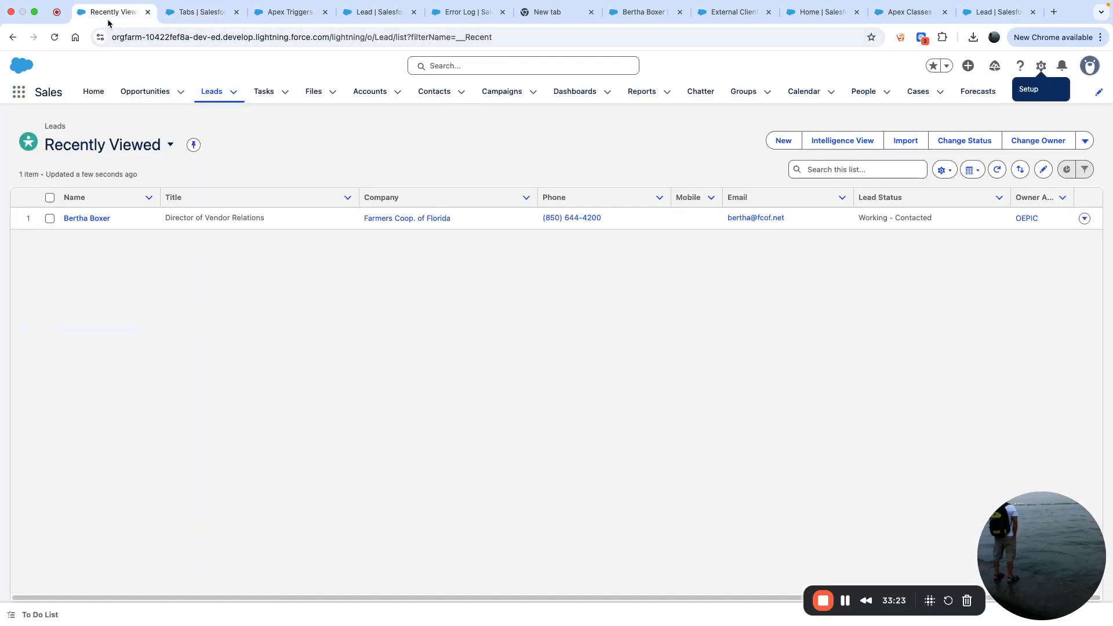
# Step: Search the App Launcher for error items, then reload the Leads page
pyautogui.click(20, 92)
pyautogui.write('error')
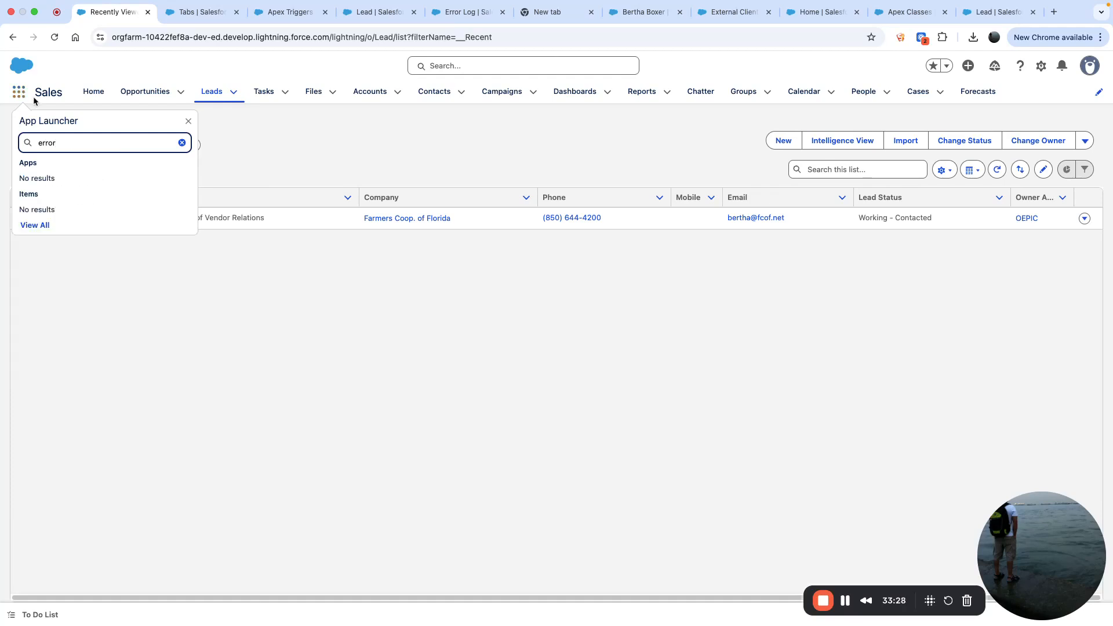
pyautogui.click(34, 225)
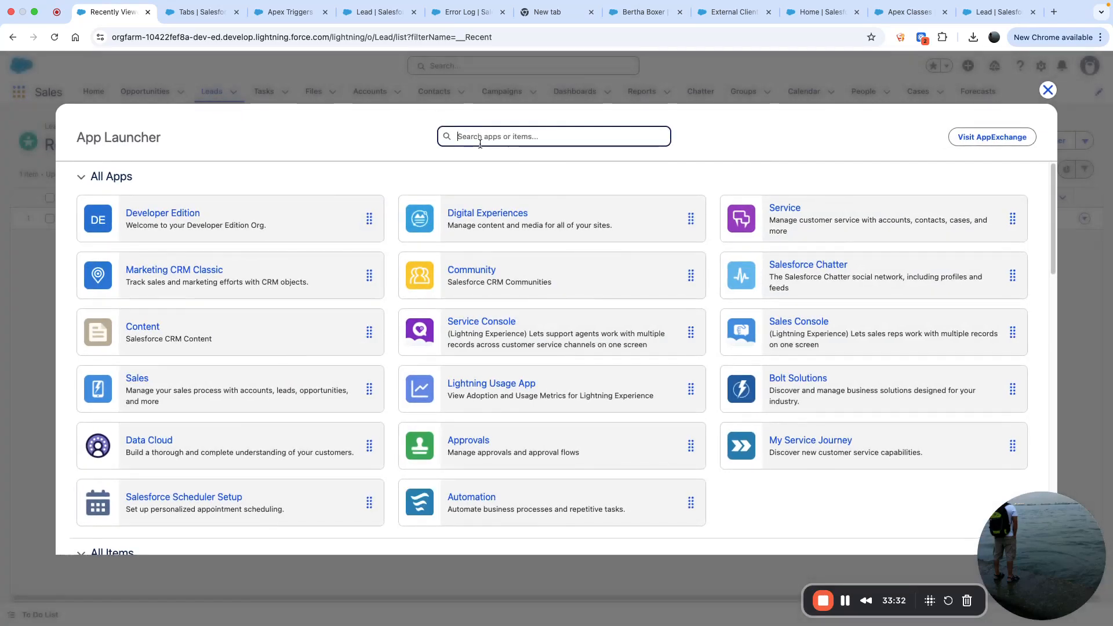
pyautogui.write('err')
pyautogui.click(1048, 90)
pyautogui.click(194, 38)
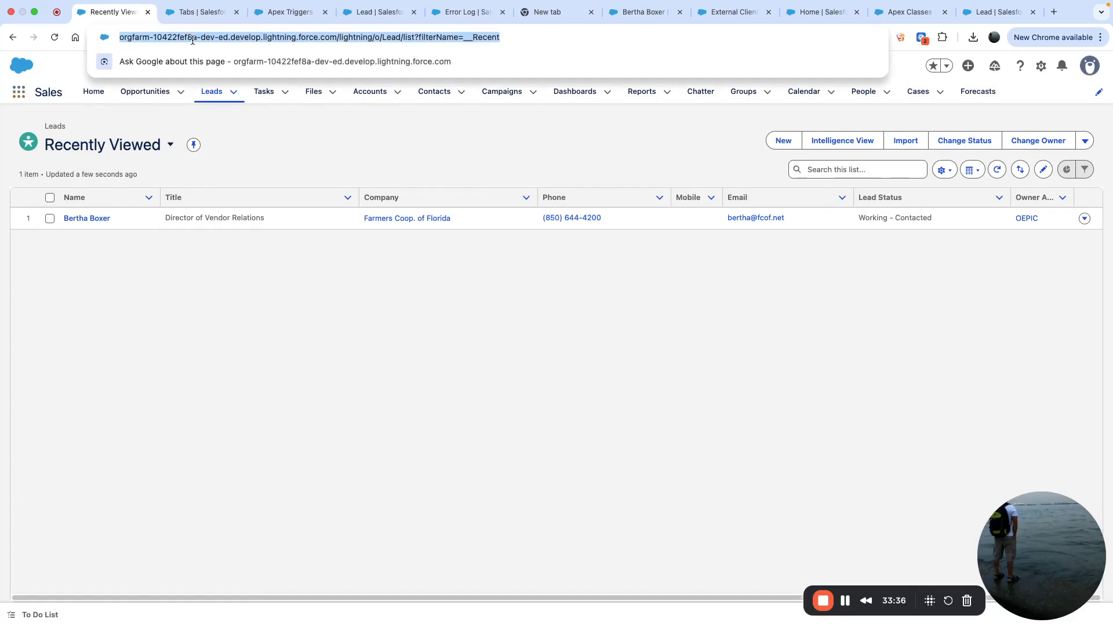
pyautogui.press('Return')
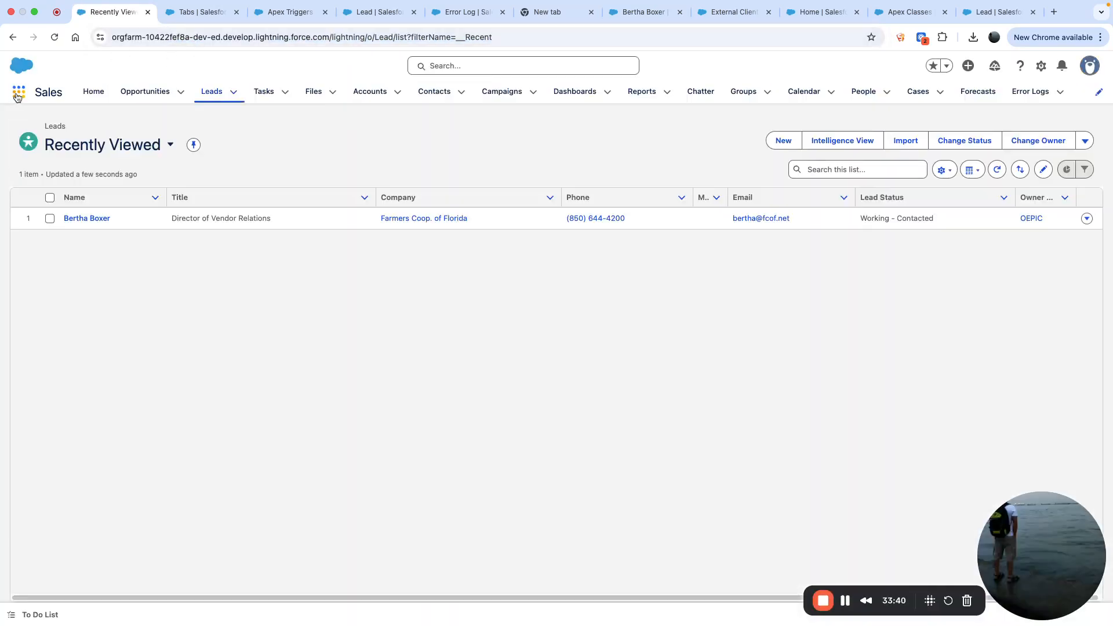
# Step: Open Error Logs from the App Launcher and switch its list view to All
pyautogui.click(18, 94)
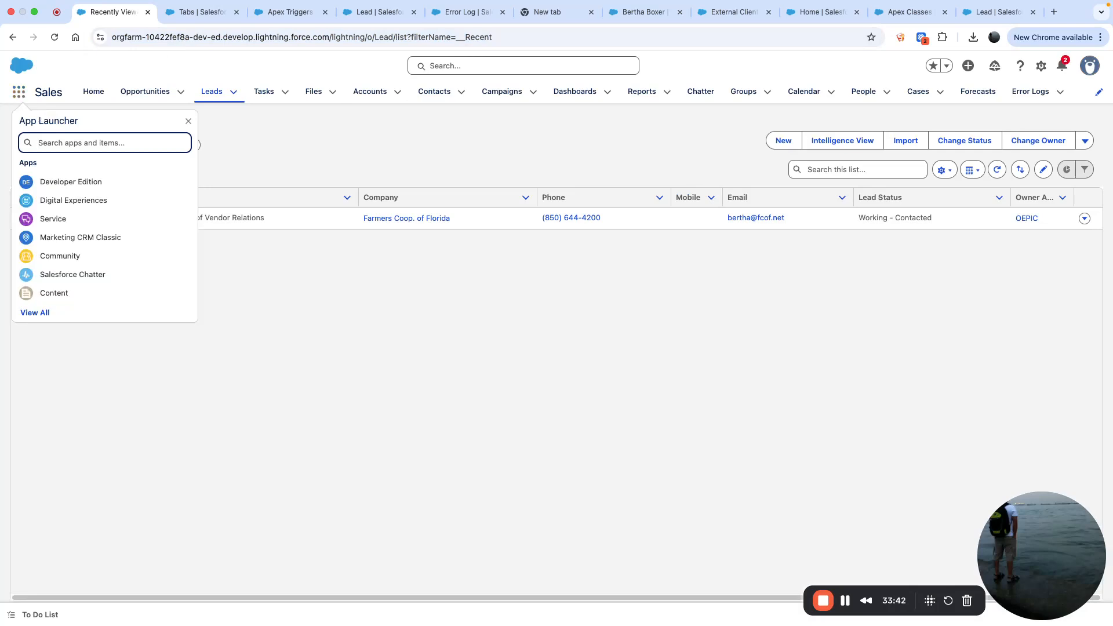
pyautogui.write('err')
pyautogui.click(56, 211)
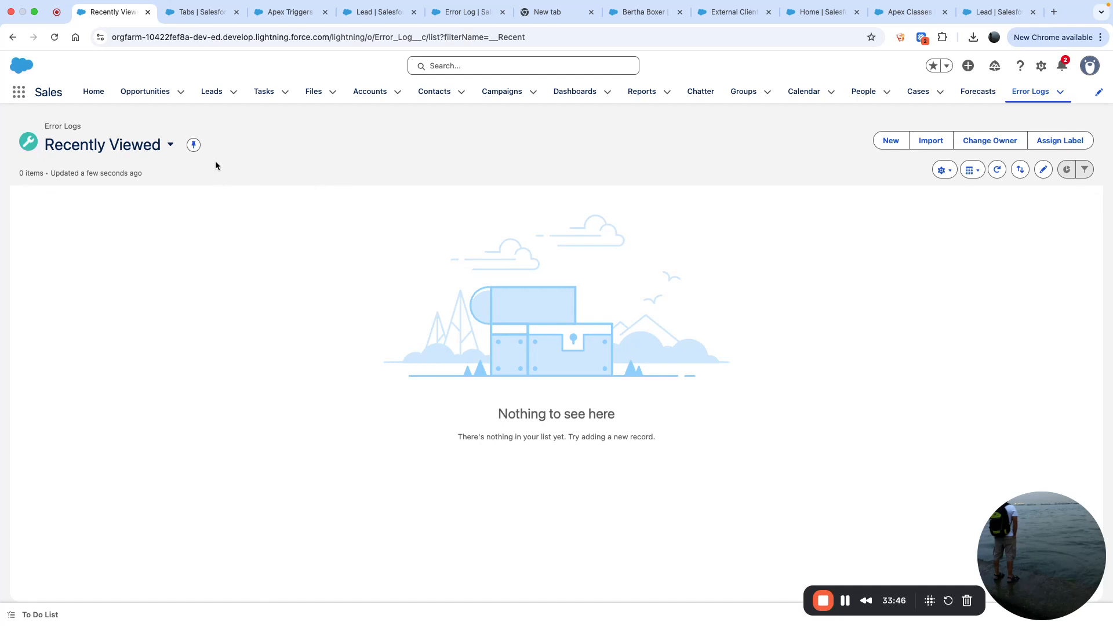
pyautogui.click(170, 144)
pyautogui.click(112, 255)
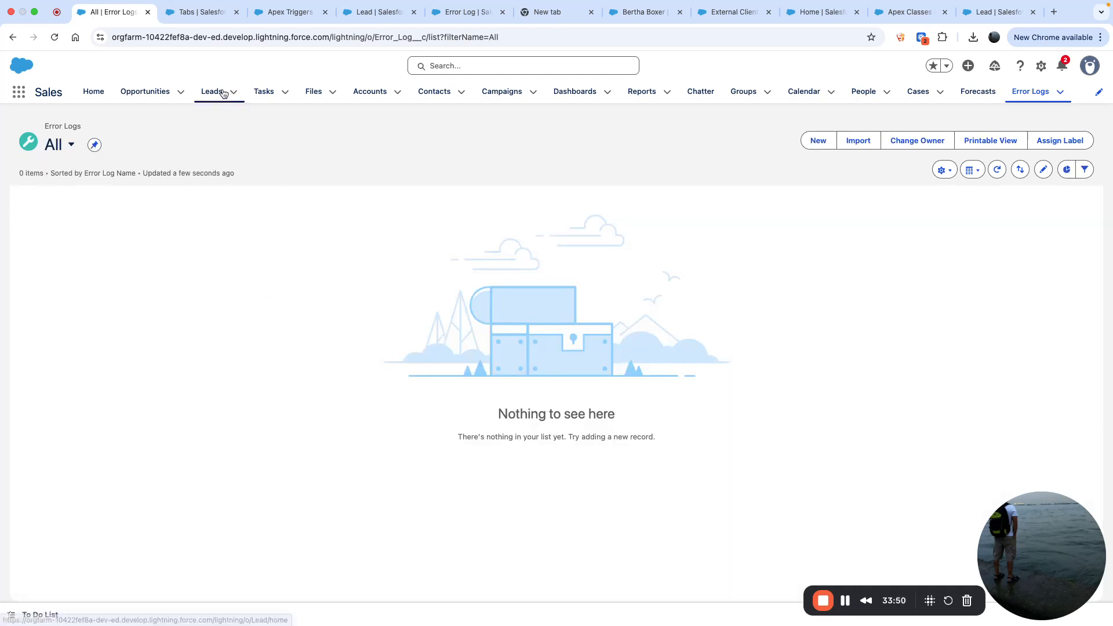
# Step: Close the extra Setup, Object Manager and record browser tabs no longer needed
pyautogui.click(206, 13)
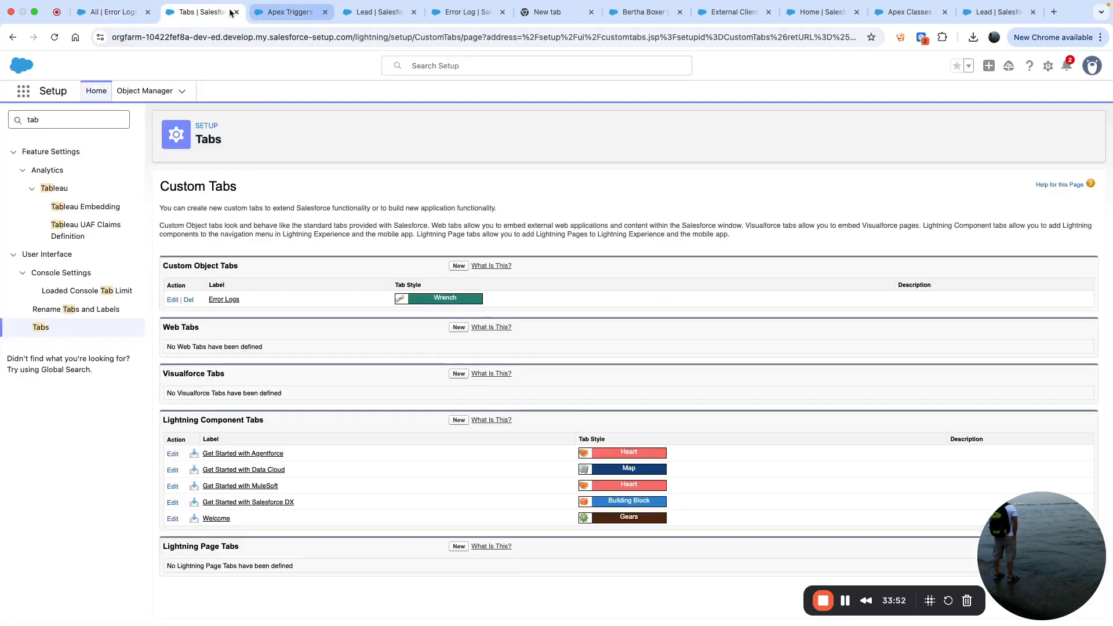
pyautogui.click(237, 12)
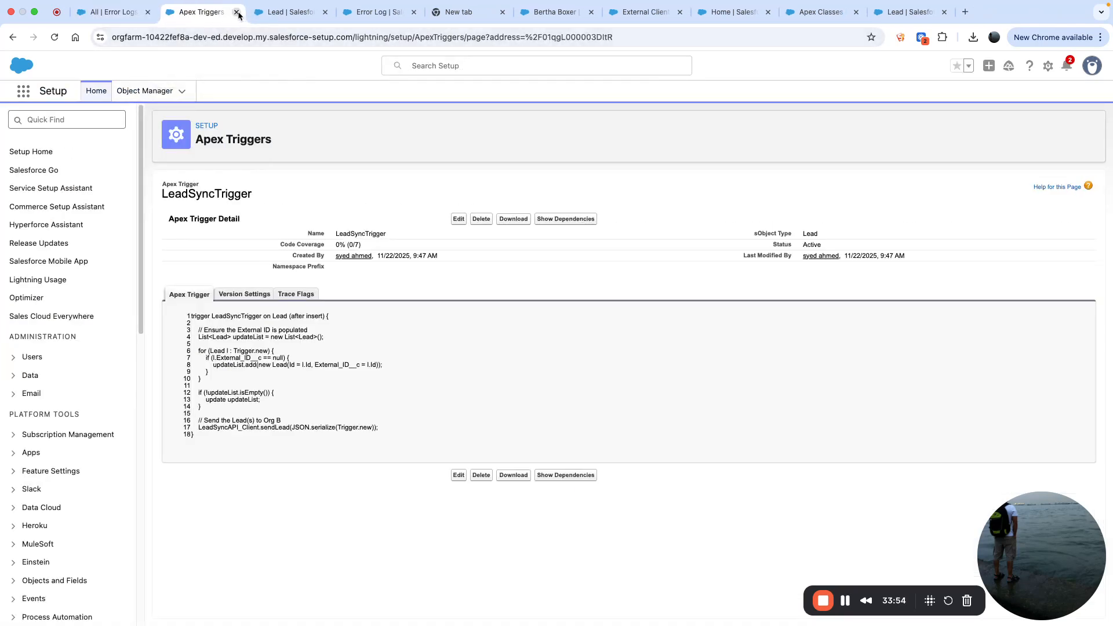
pyautogui.click(237, 12)
pyautogui.click(237, 12)
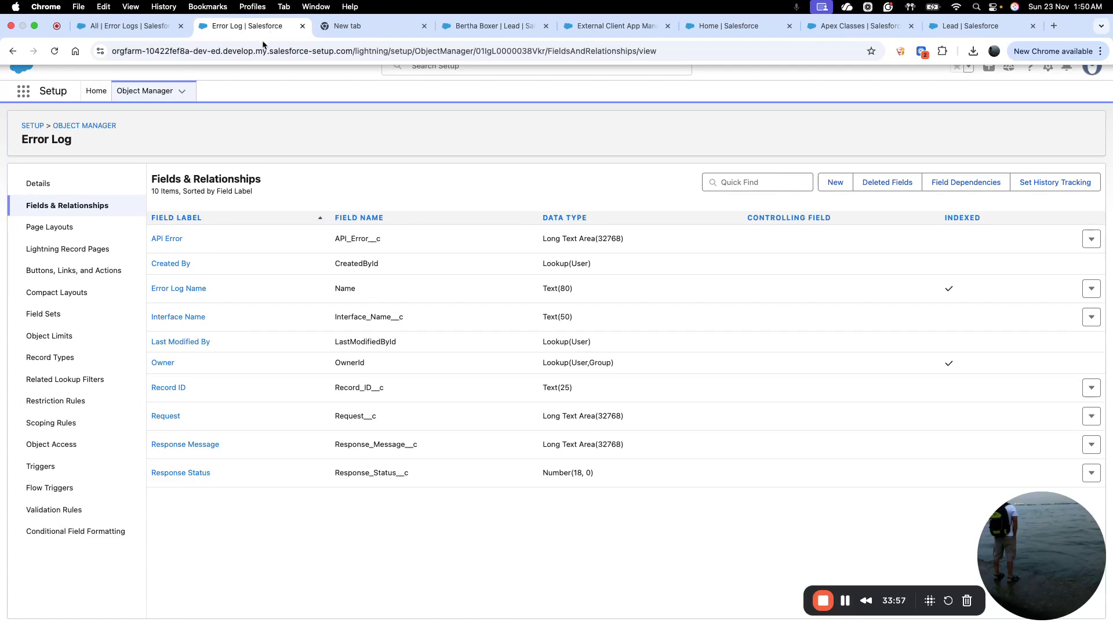
pyautogui.click(303, 25)
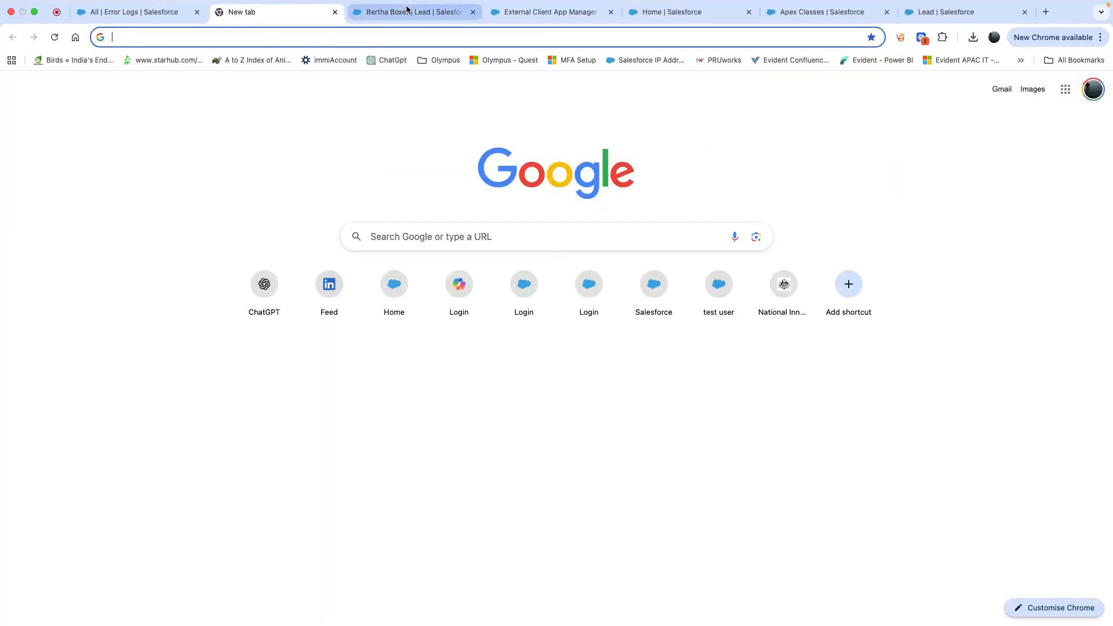
pyautogui.click(407, 9)
pyautogui.click(524, 12)
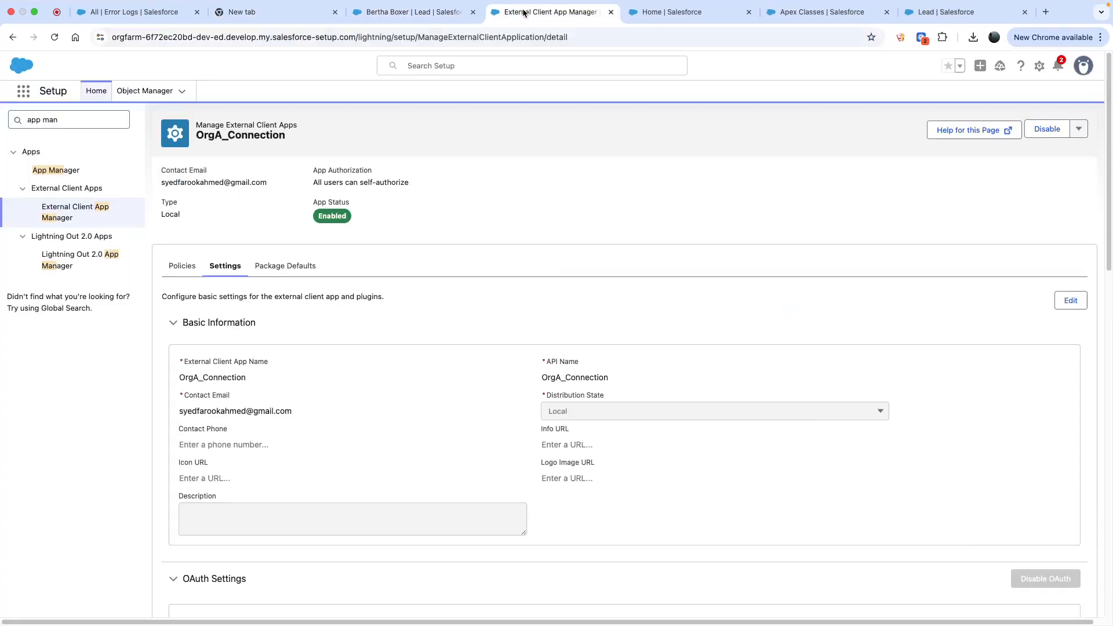
pyautogui.click(612, 12)
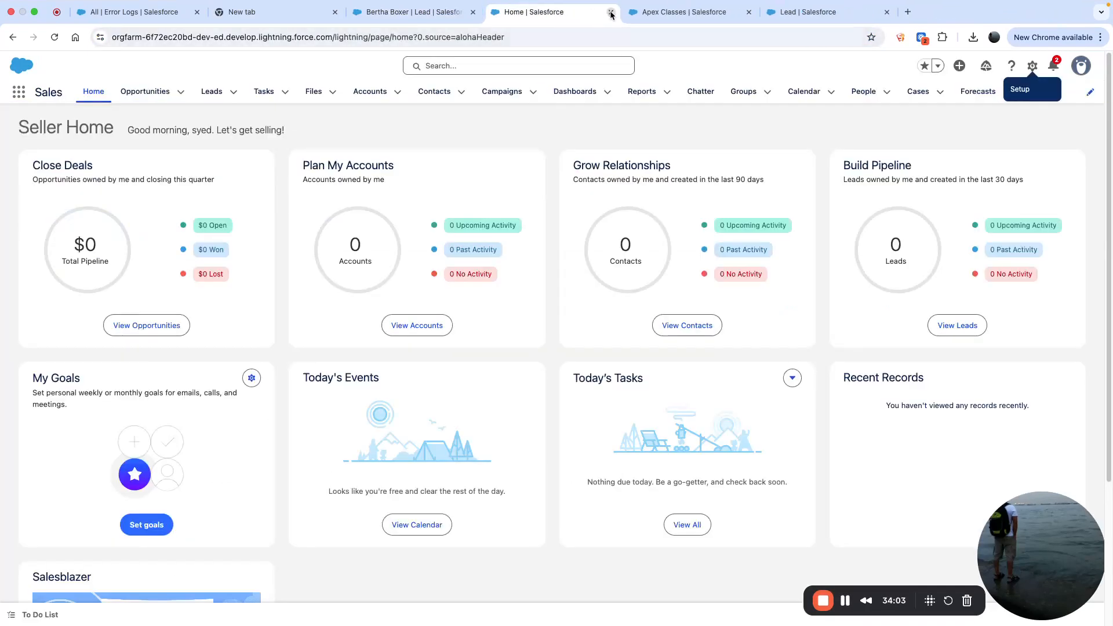
pyautogui.click(612, 12)
pyautogui.click(611, 11)
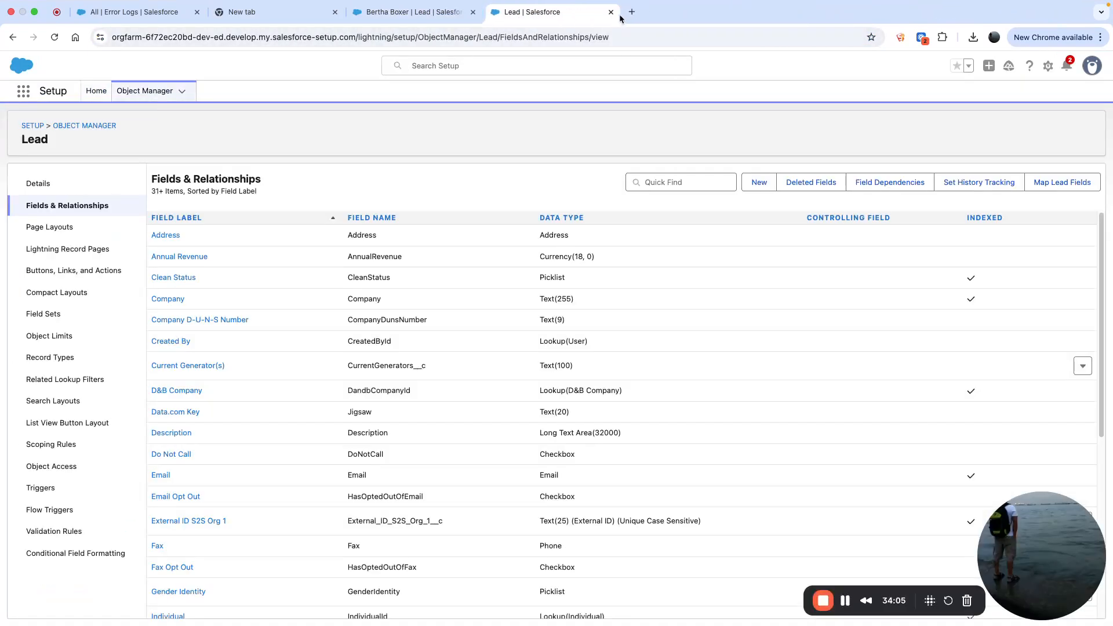
pyautogui.click(611, 12)
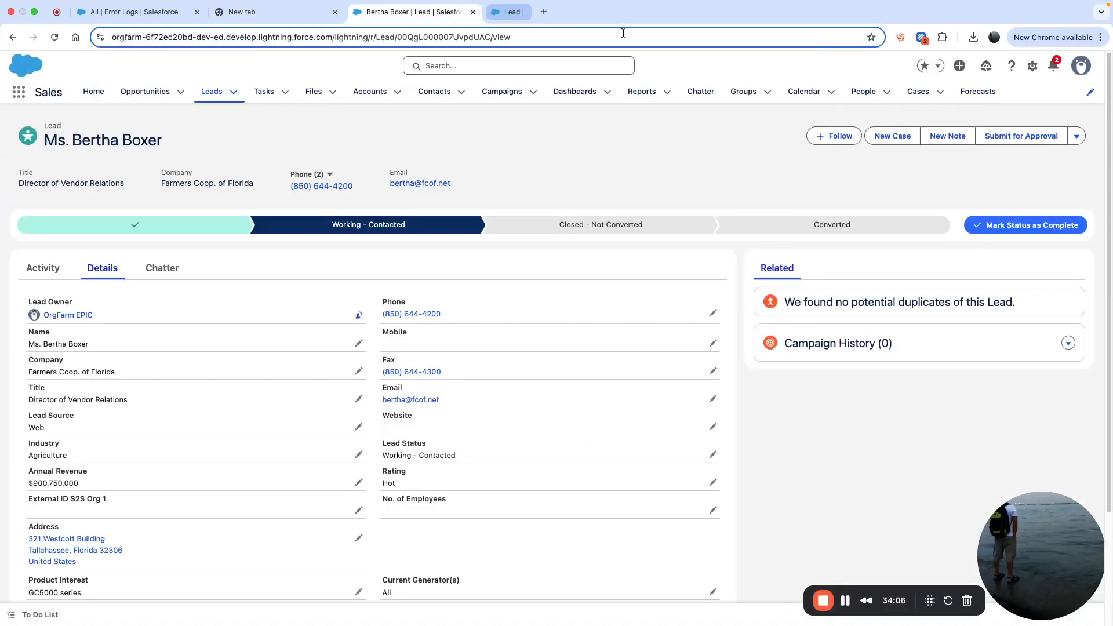
# Step: Open the Leads list in both orgs' tabs and switch each to the Today's Leads view
pyautogui.click(145, 13)
pyautogui.click(211, 92)
pyautogui.click(397, 10)
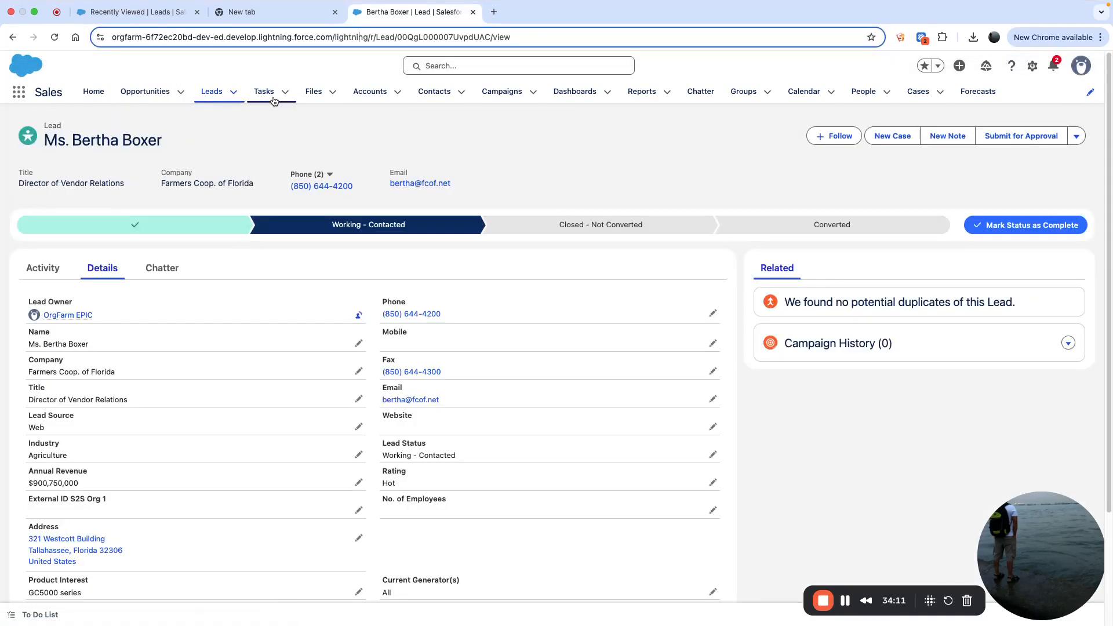
pyautogui.click(212, 92)
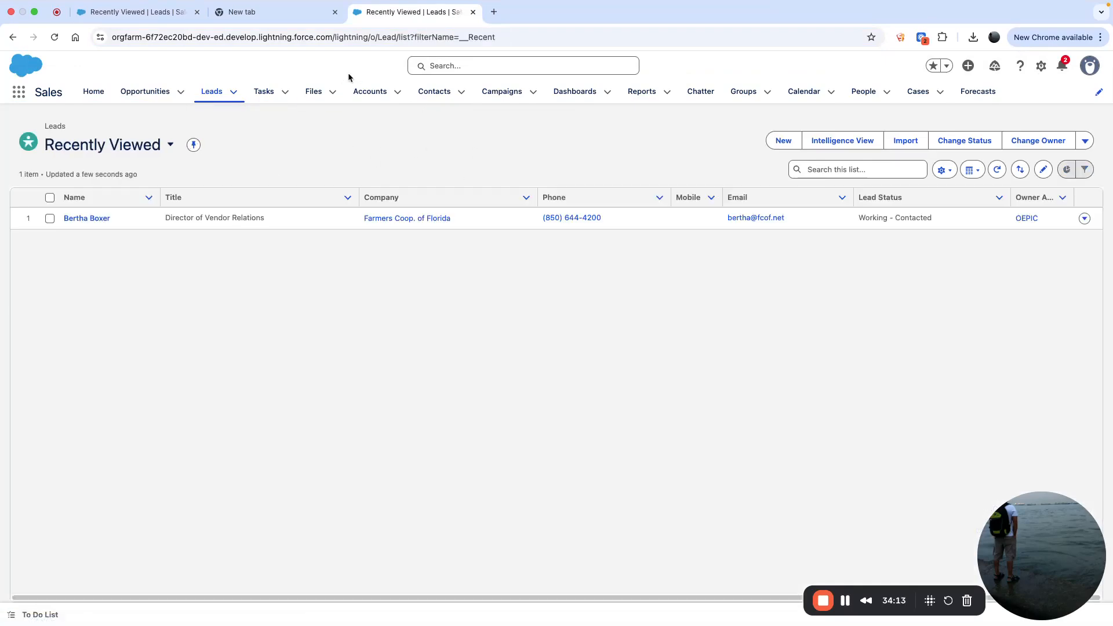
pyautogui.click(145, 148)
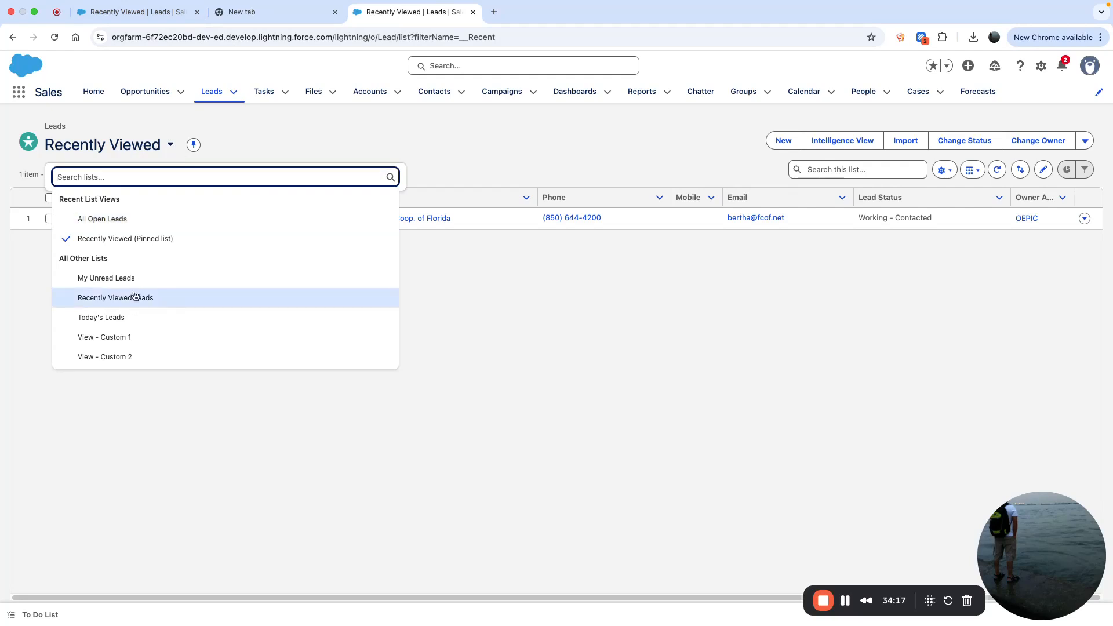
pyautogui.click(125, 318)
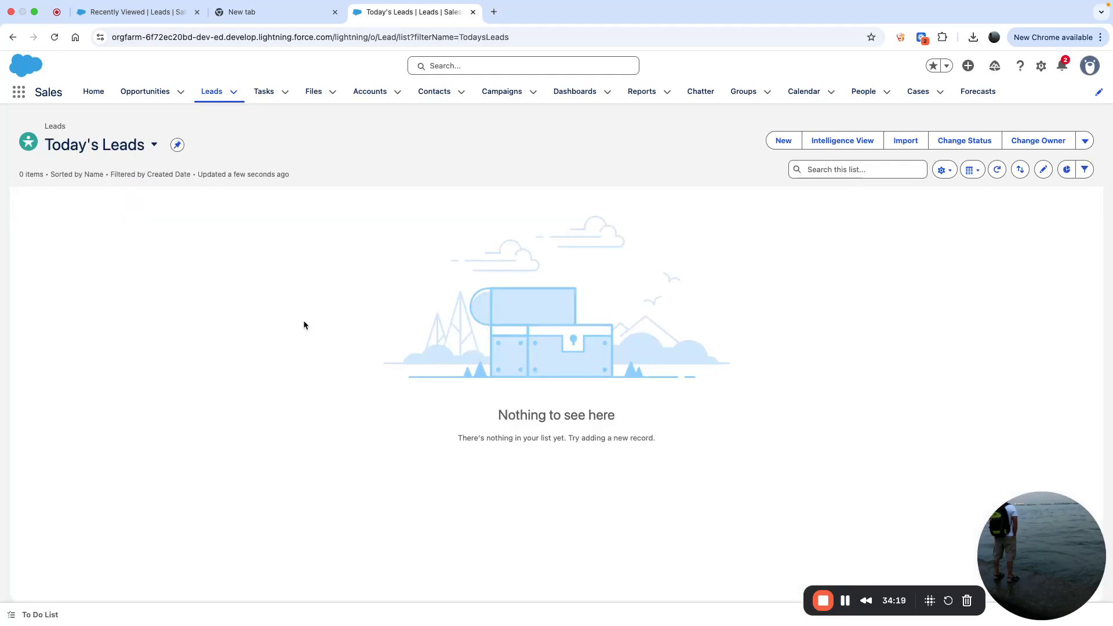
pyautogui.click(174, 12)
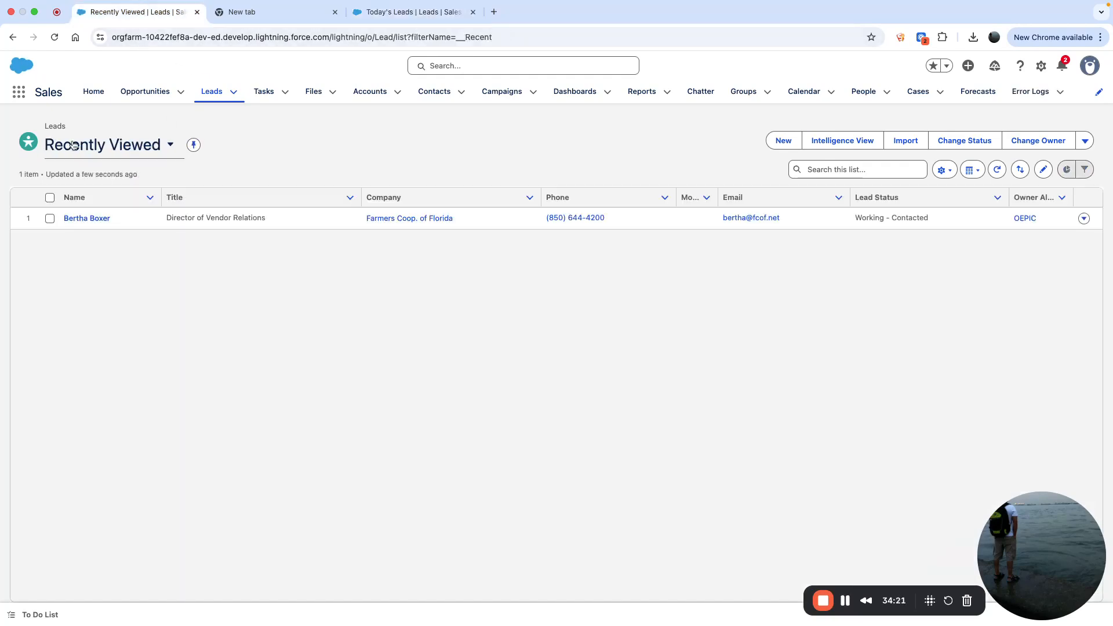
pyautogui.click(169, 148)
pyautogui.click(112, 318)
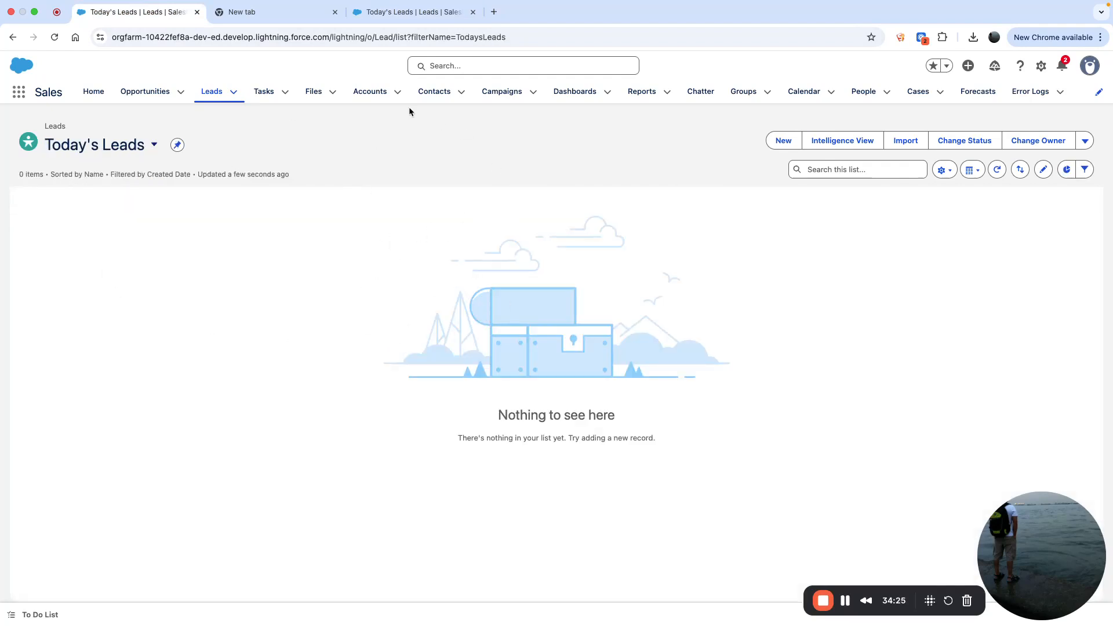
# Step: Start a new lead with salutation Mr., first name James, last name Bond and company MI6
pyautogui.click(784, 144)
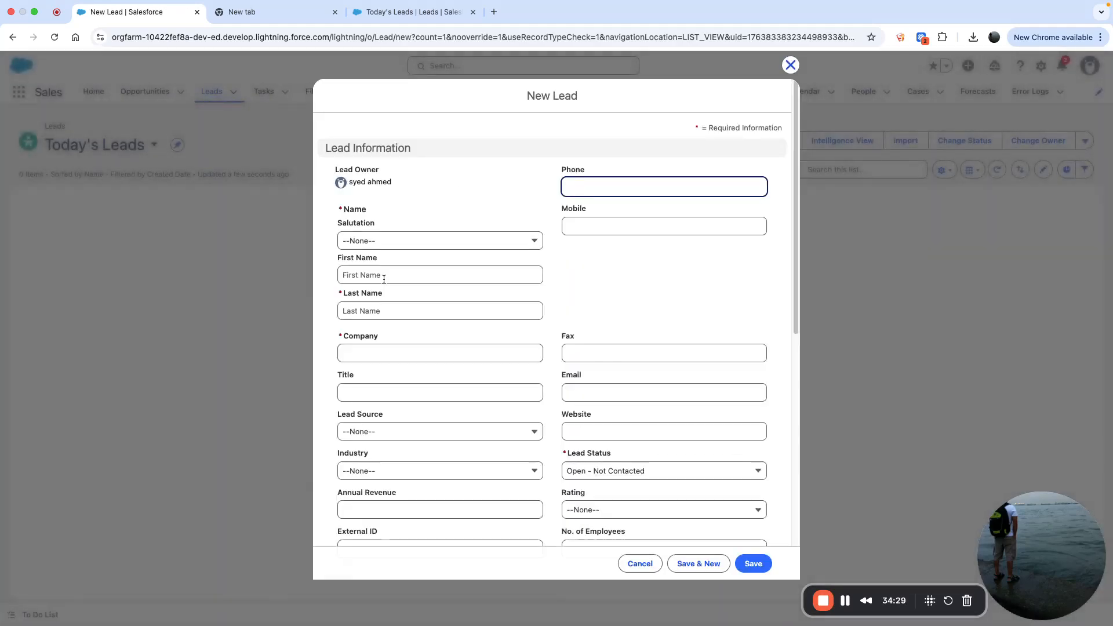
pyautogui.click(385, 242)
pyautogui.click(369, 283)
pyautogui.click(391, 273)
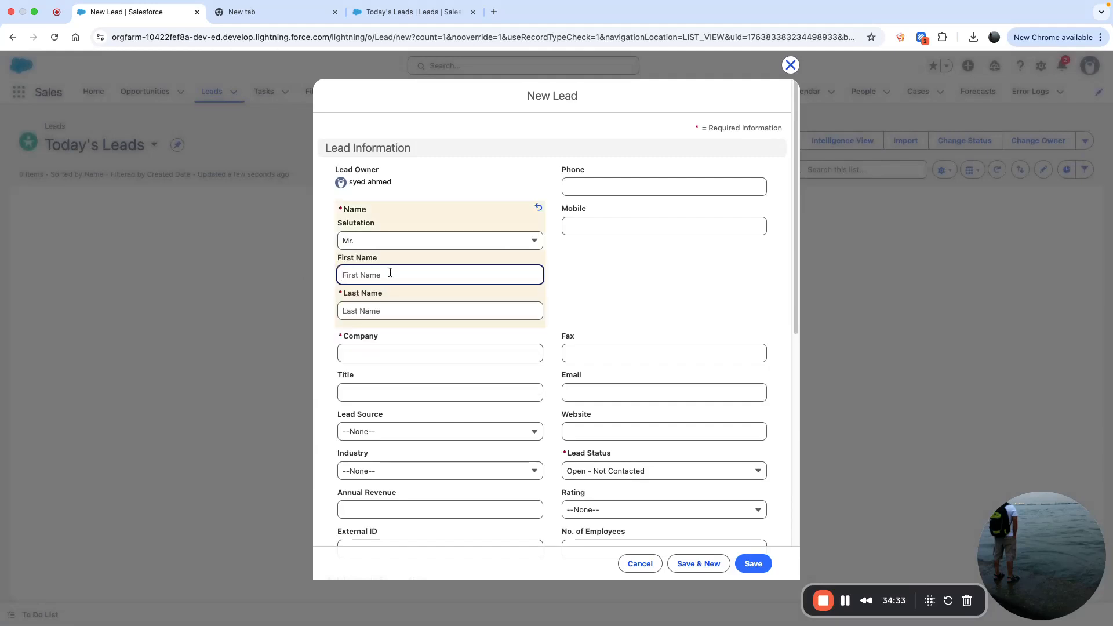
pyautogui.write('James')
pyautogui.click(363, 313)
pyautogui.write('Bond')
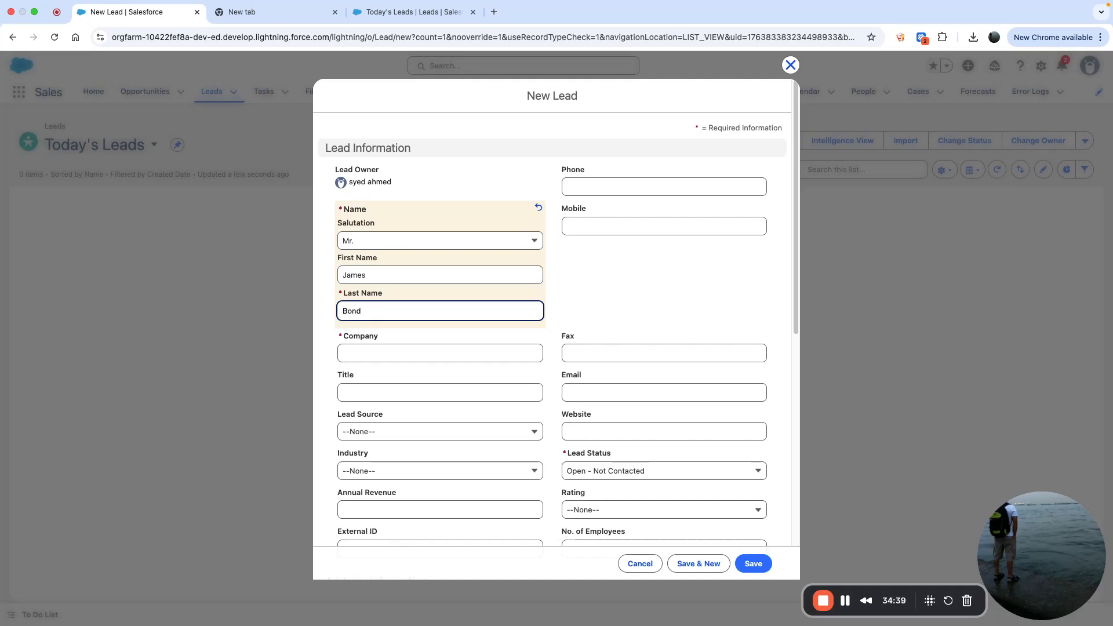
pyautogui.click(402, 360)
pyautogui.write('M')
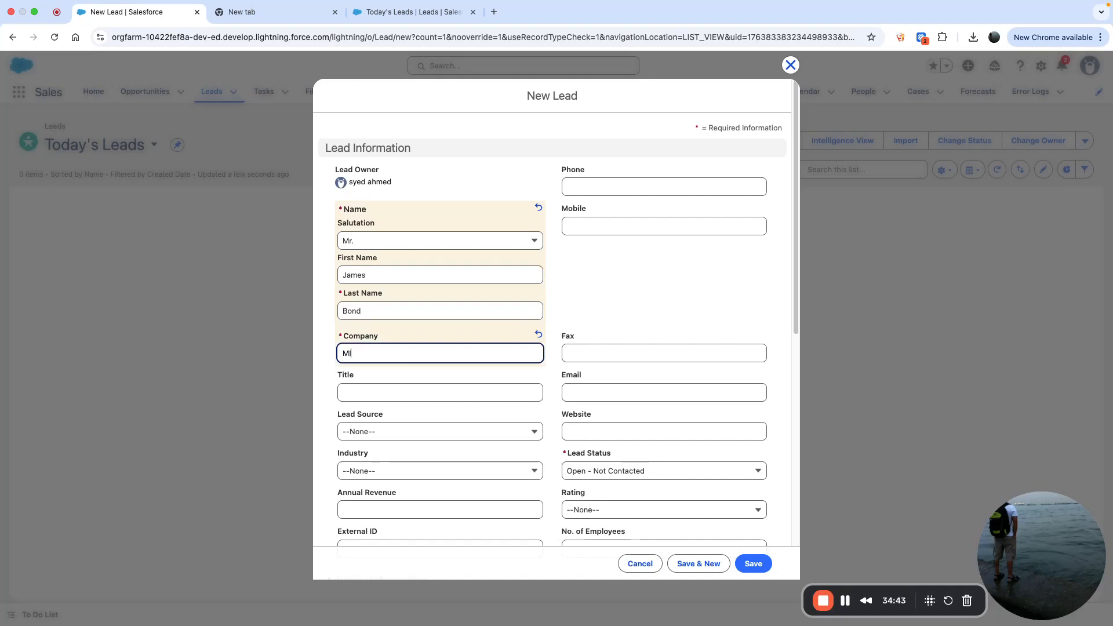
pyautogui.write('I6')
# Step: Enter the lead's e-mail address and save the new lead
pyautogui.click(571, 383)
pyautogui.click(579, 388)
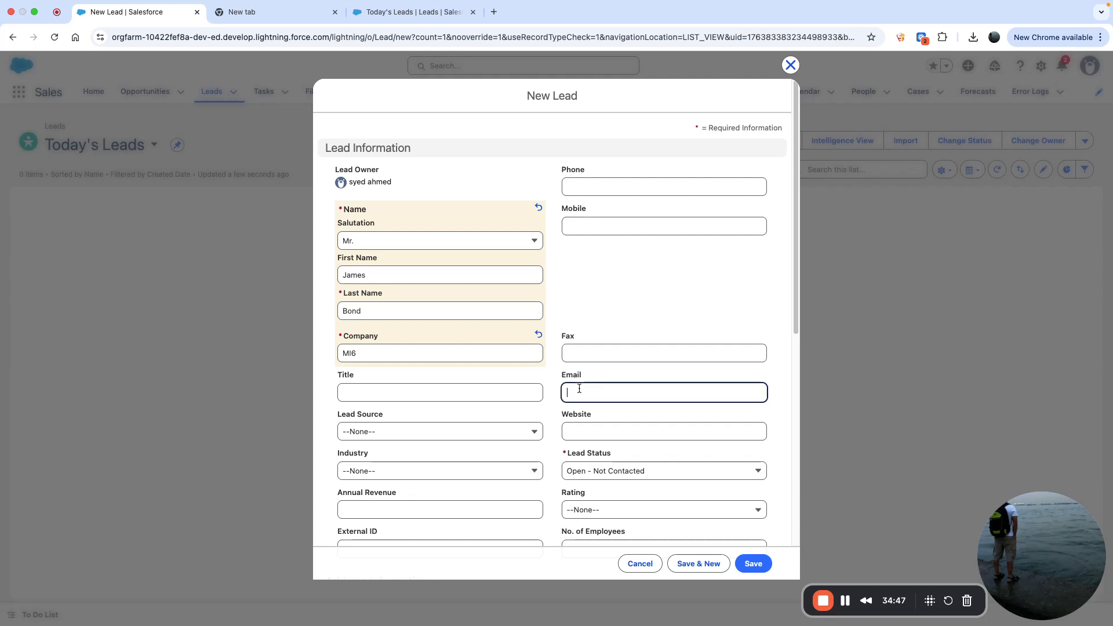
pyautogui.write('james')
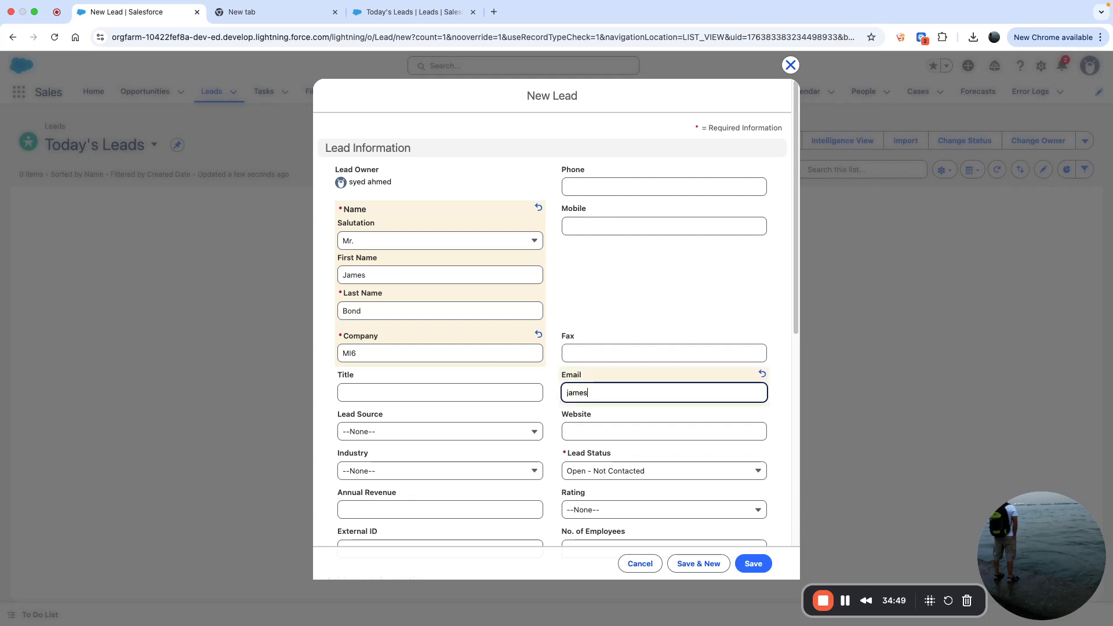
pyautogui.write('test1@test.com')
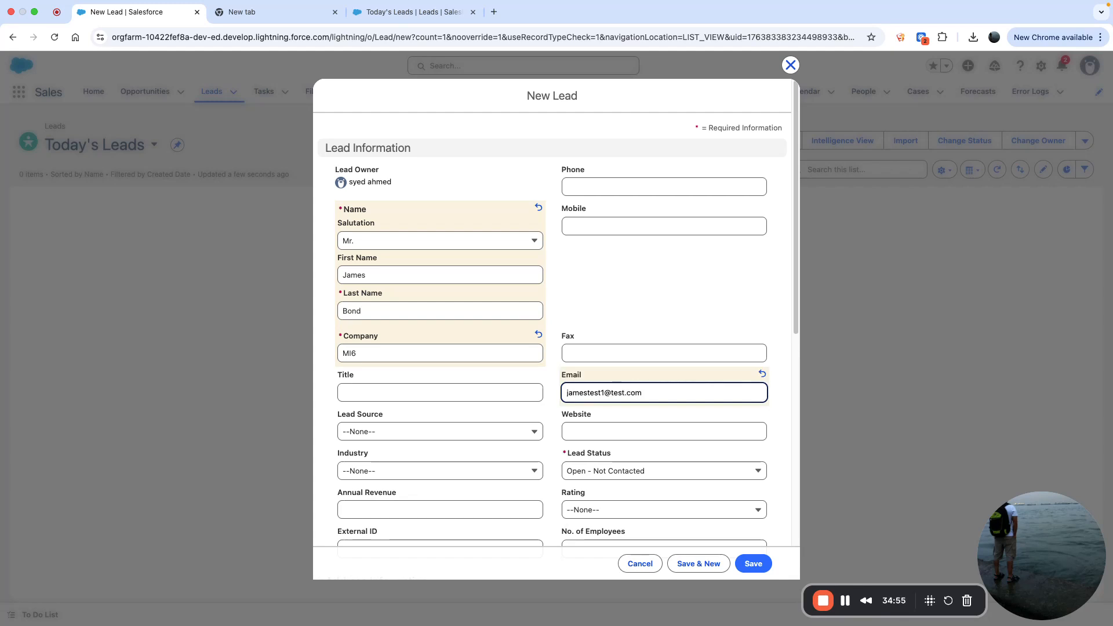
pyautogui.scroll(-5, 378, 484)
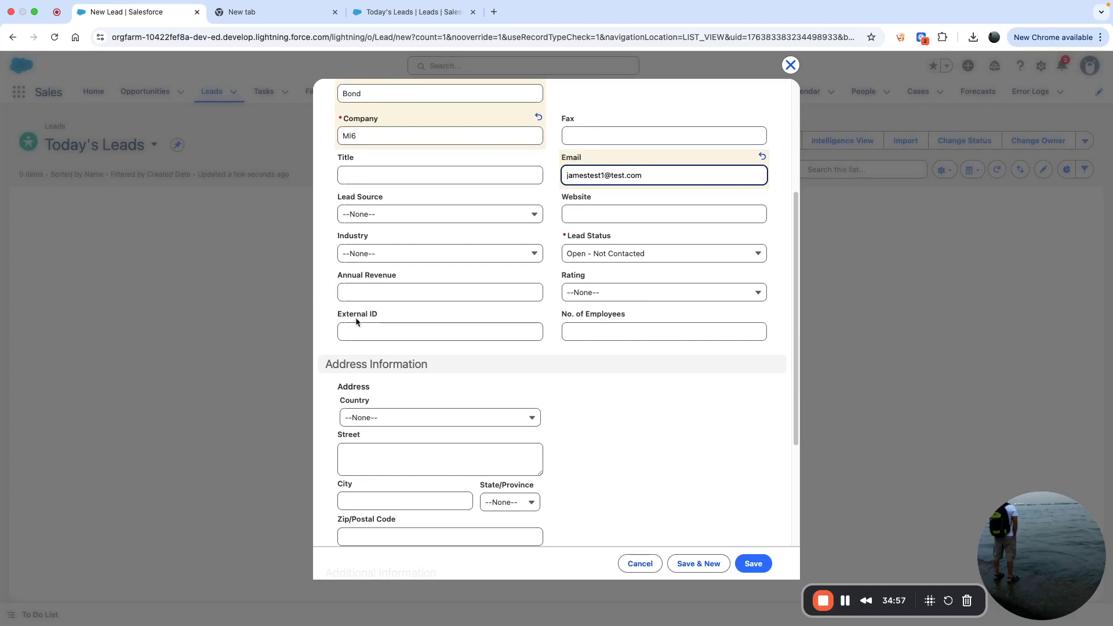
pyautogui.scroll(-2, 687, 456)
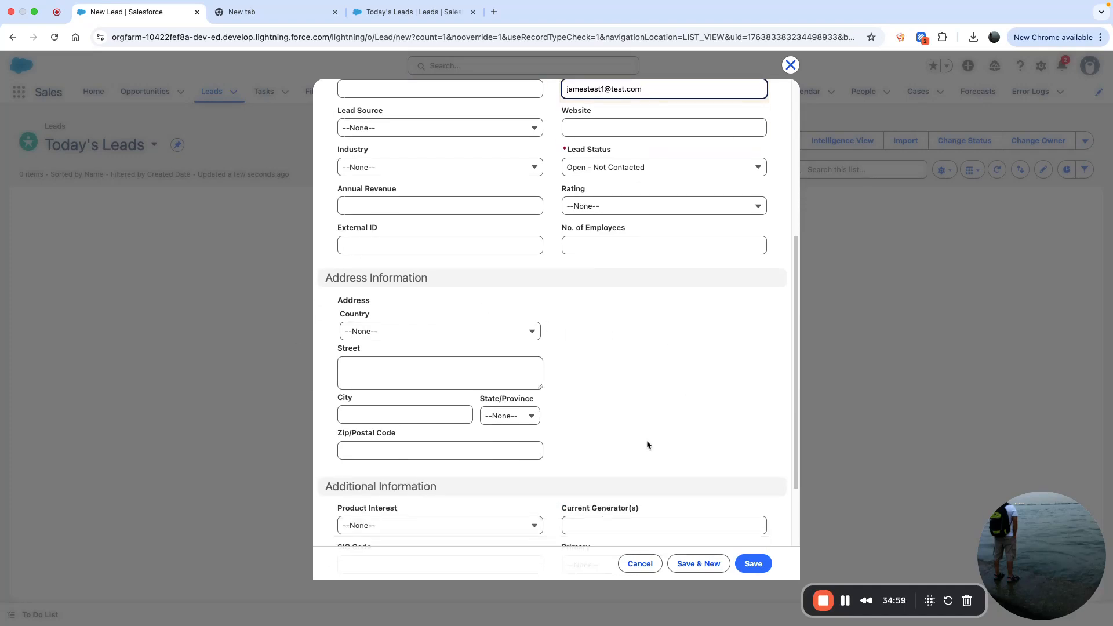
pyautogui.click(755, 566)
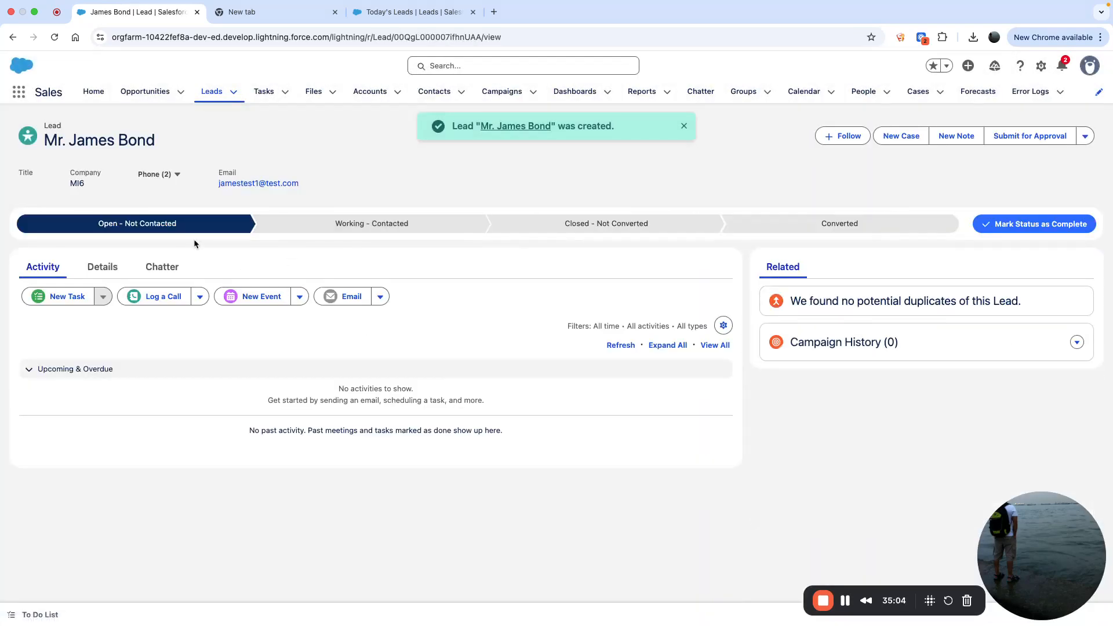
# Step: Refresh Today's Leads in the second org and open the synced James Bond lead's details
pyautogui.click(383, 13)
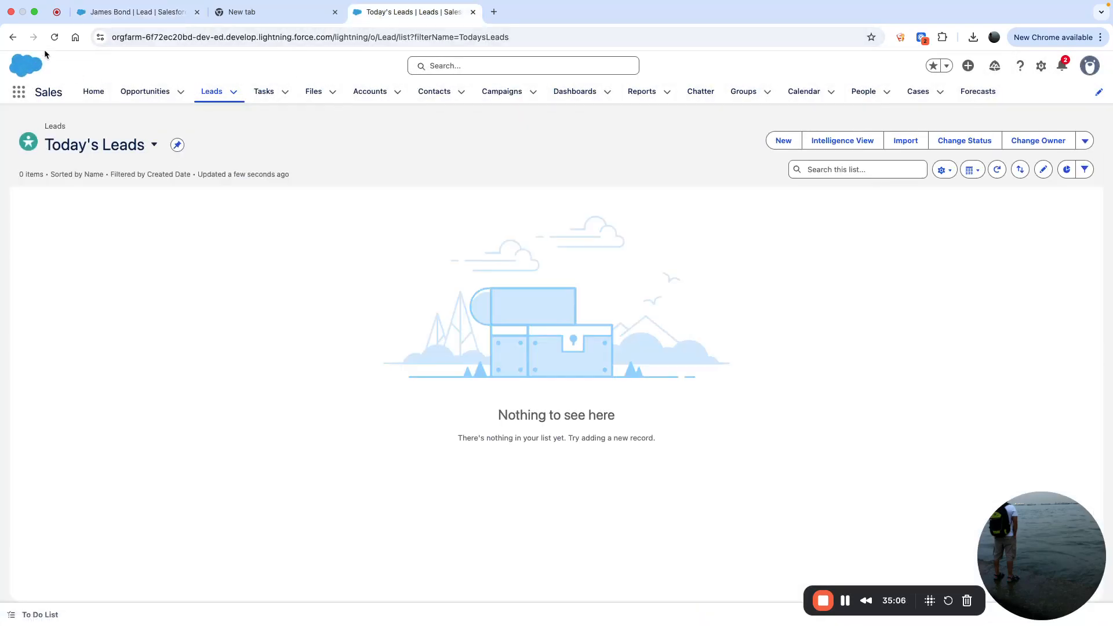
pyautogui.click(52, 40)
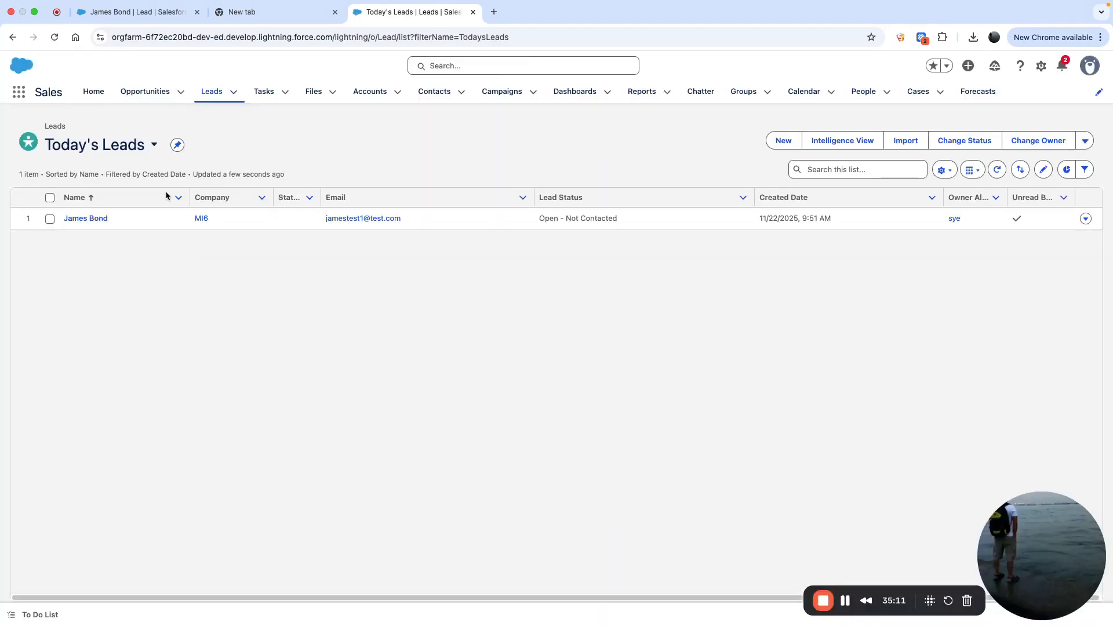
pyautogui.click(91, 223)
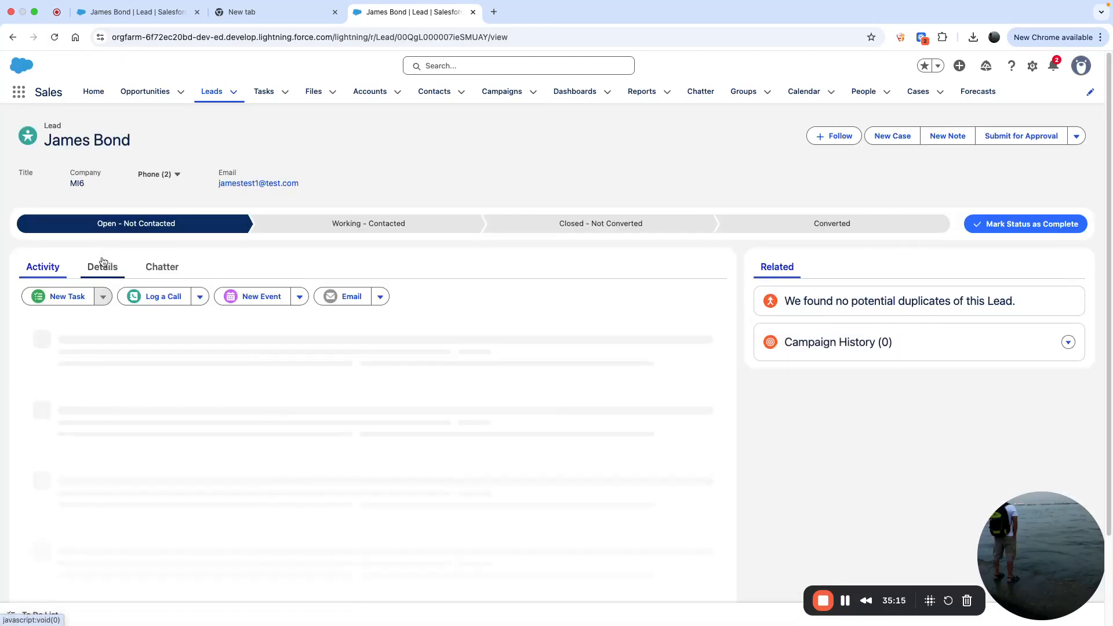
pyautogui.click(102, 269)
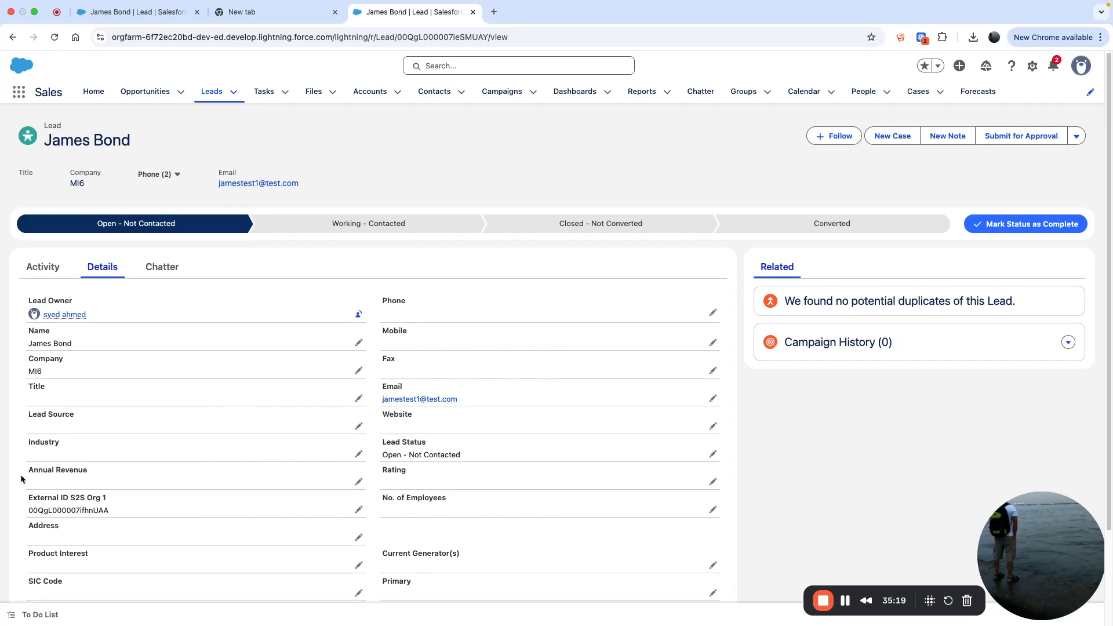
# Step: Switch back to the first org's tab and view the Mr. James Bond lead's details
pyautogui.click(173, 14)
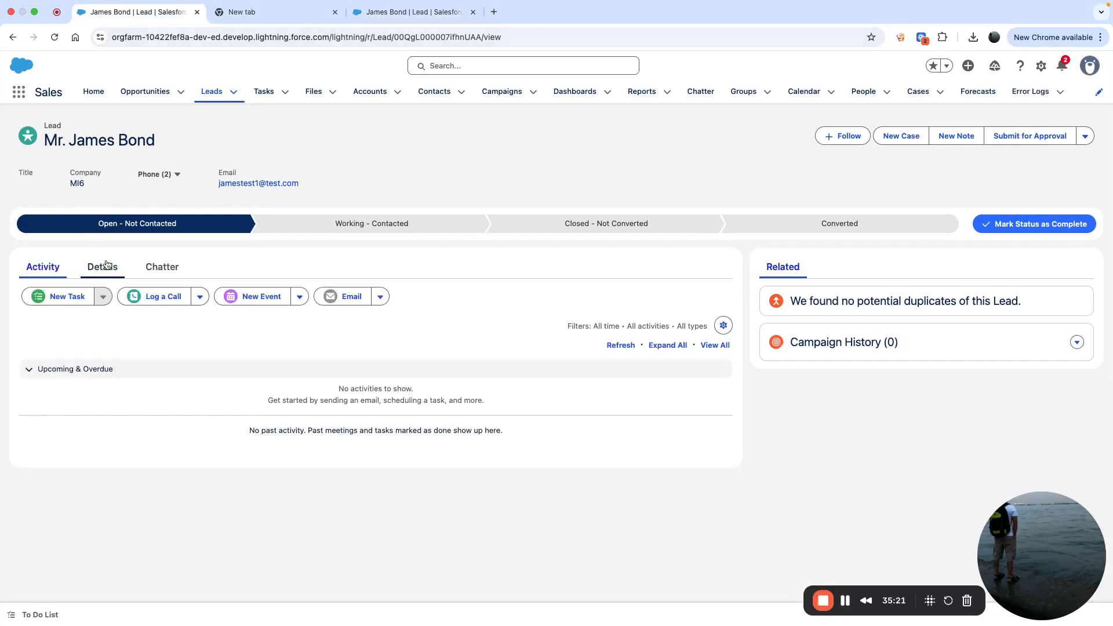
pyautogui.click(108, 270)
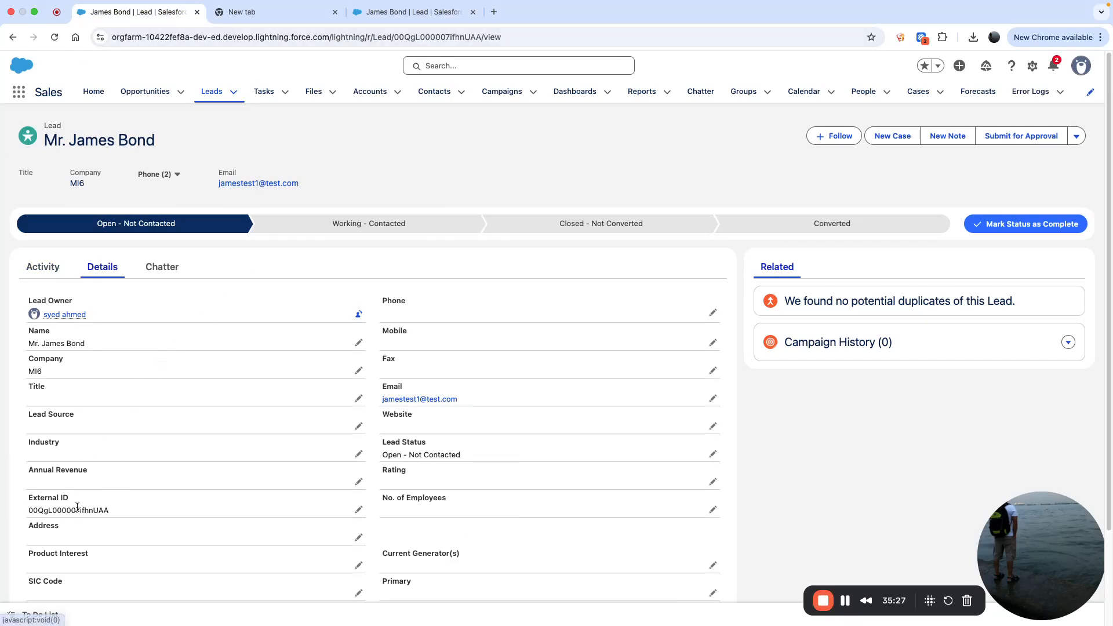
pyautogui.click(402, 12)
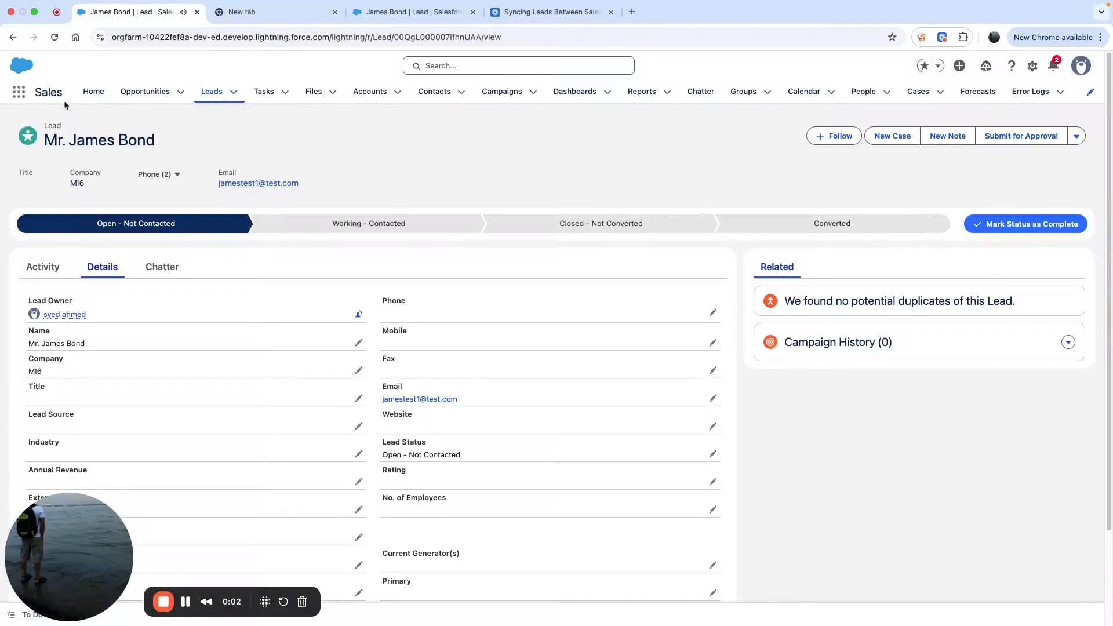
# Step: Open the Error Logs items through the App Launcher and open the listed error log record
pyautogui.click(16, 94)
pyautogui.write('erro')
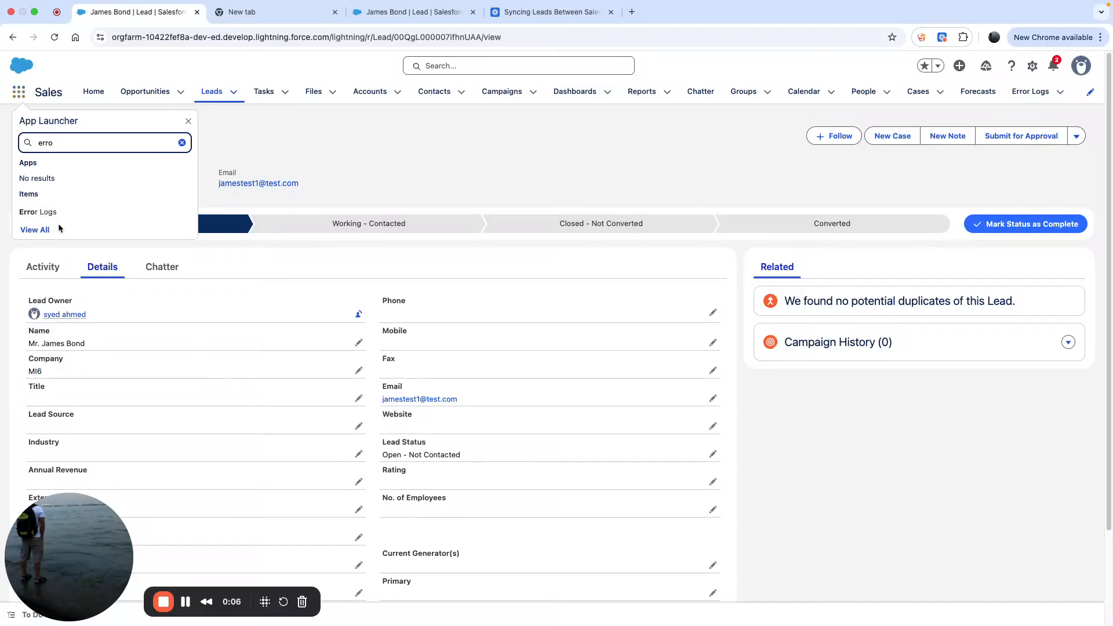
pyautogui.click(20, 210)
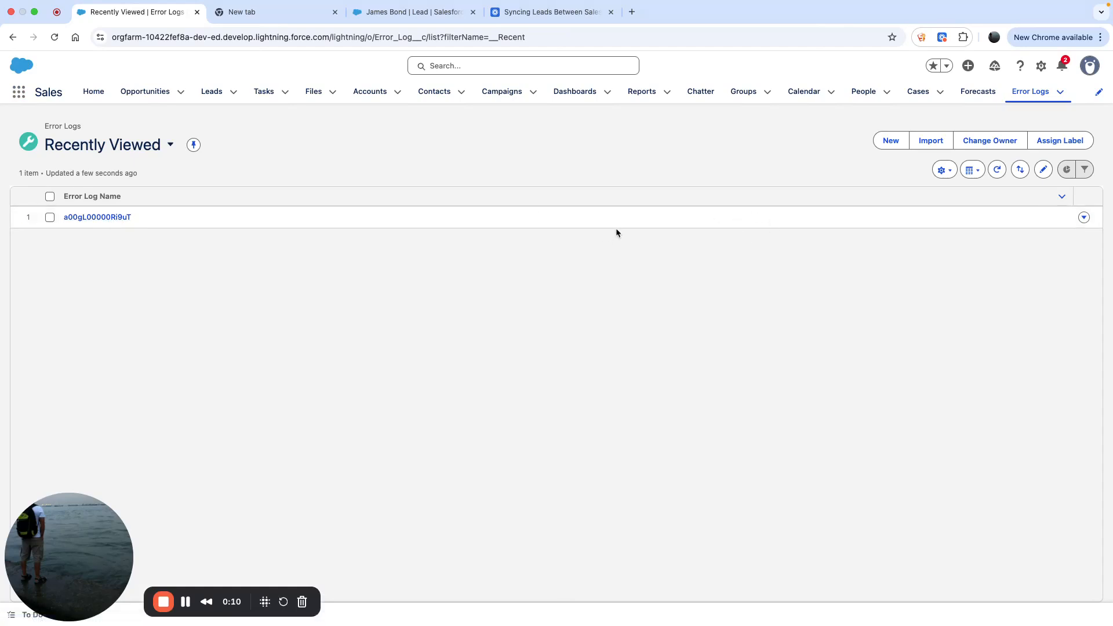
pyautogui.click(96, 218)
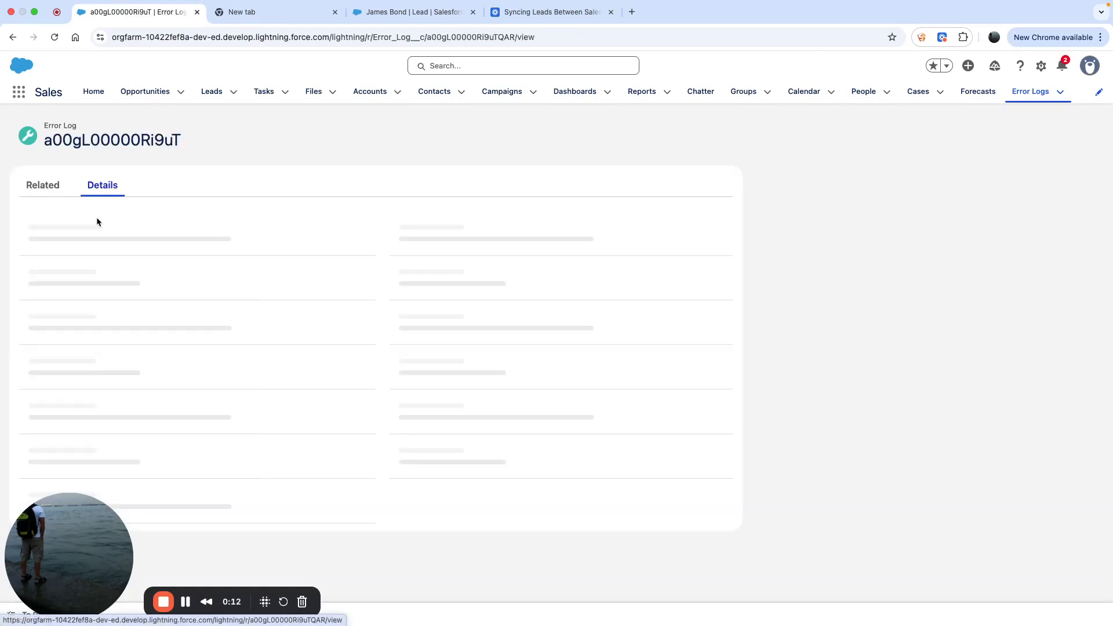